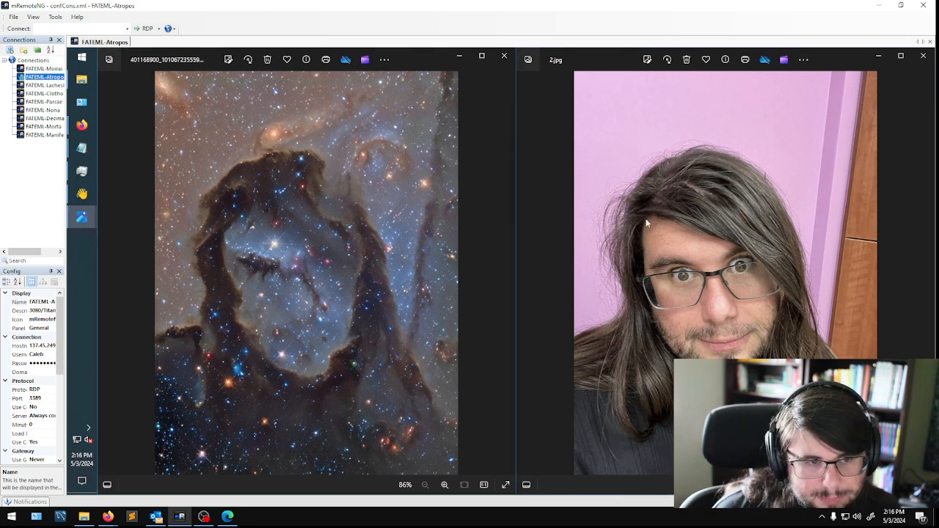
Close the nebula image and 2.jpg, and open the photo 3.jpg from the desktop.
{"action": "left_click", "coordinate": [504, 57]}
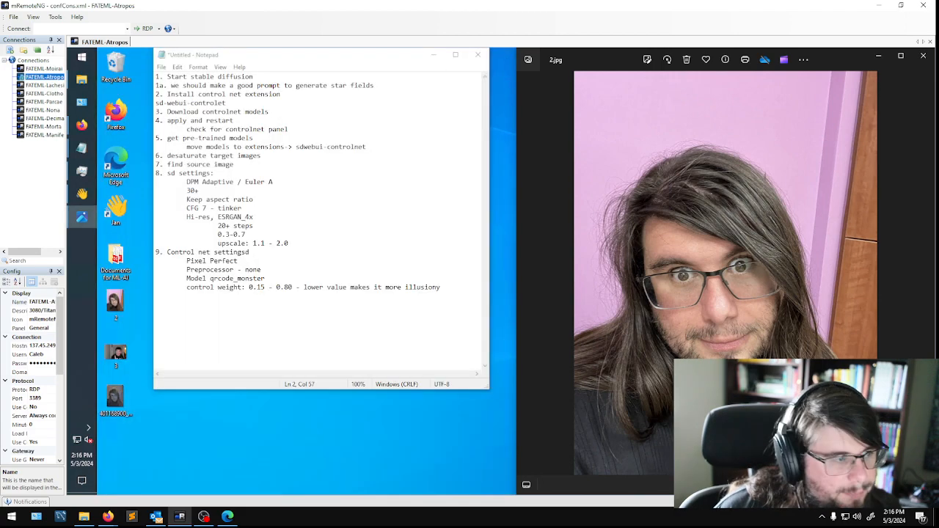
{"action": "left_click", "coordinate": [924, 57]}
{"action": "double_click", "coordinate": [118, 355]}
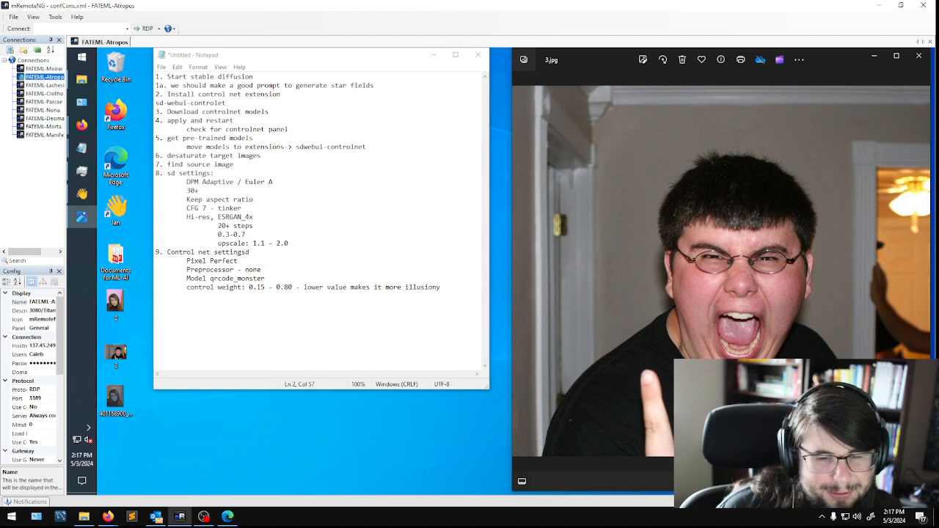
Minimize the 3.jpg photo and move the Notepad notes over to the right half of the desktop.
{"action": "left_click", "coordinate": [254, 138]}
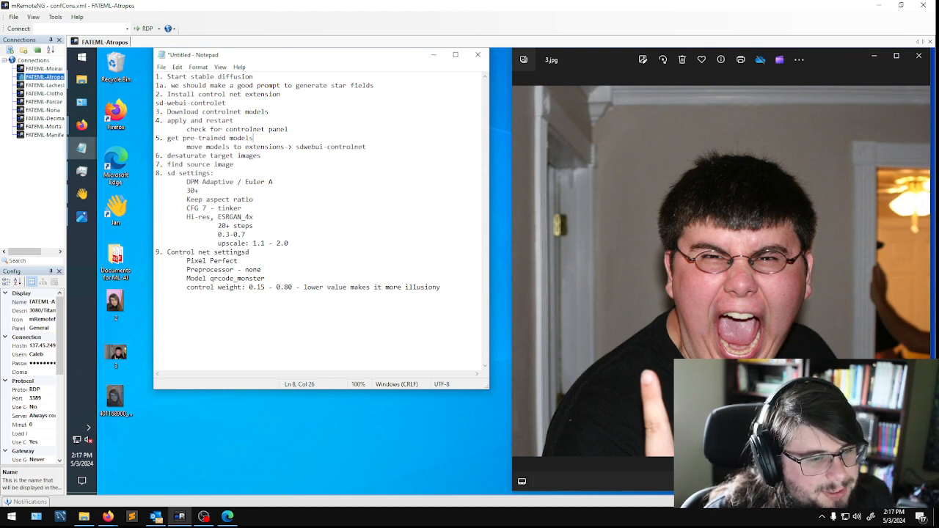
{"action": "left_click_drag", "start_coordinate": [445, 289], "coordinate": [91, 62]}
{"action": "left_click", "coordinate": [253, 209]}
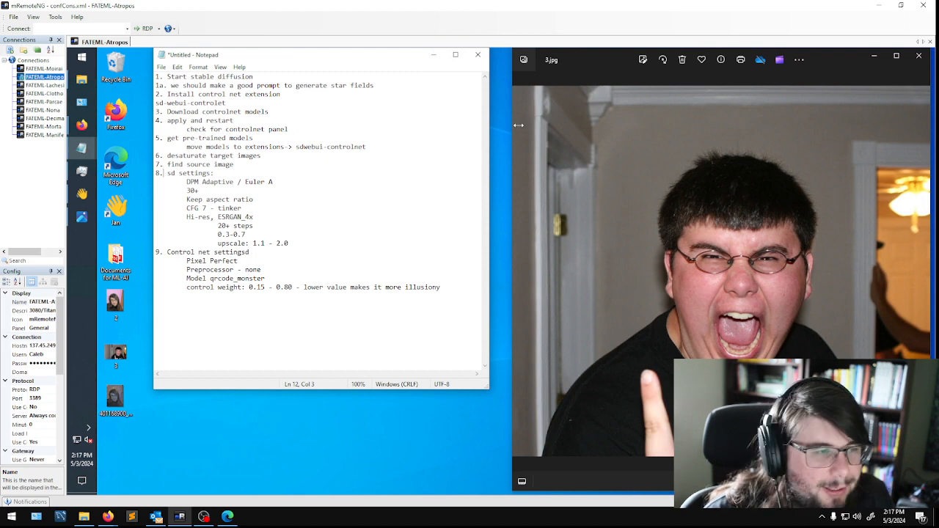
{"action": "left_click", "coordinate": [870, 56]}
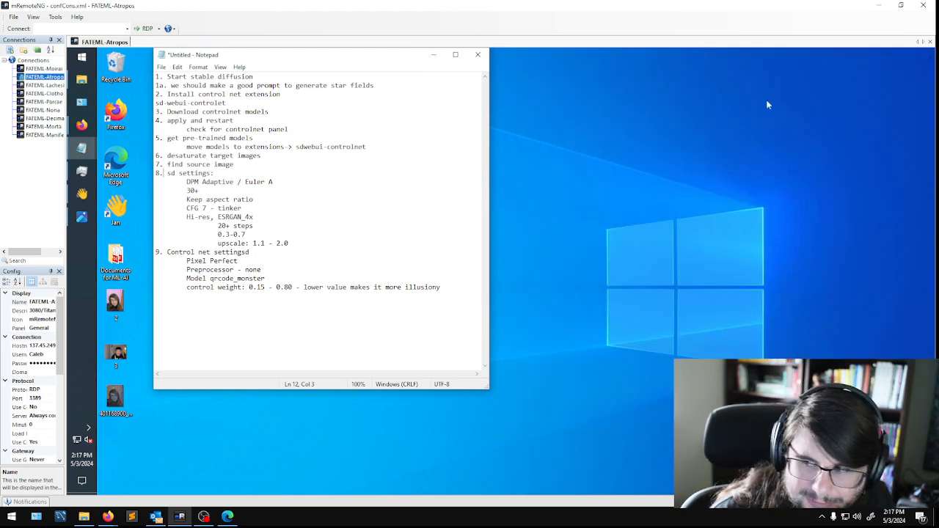
{"action": "left_click", "coordinate": [292, 130]}
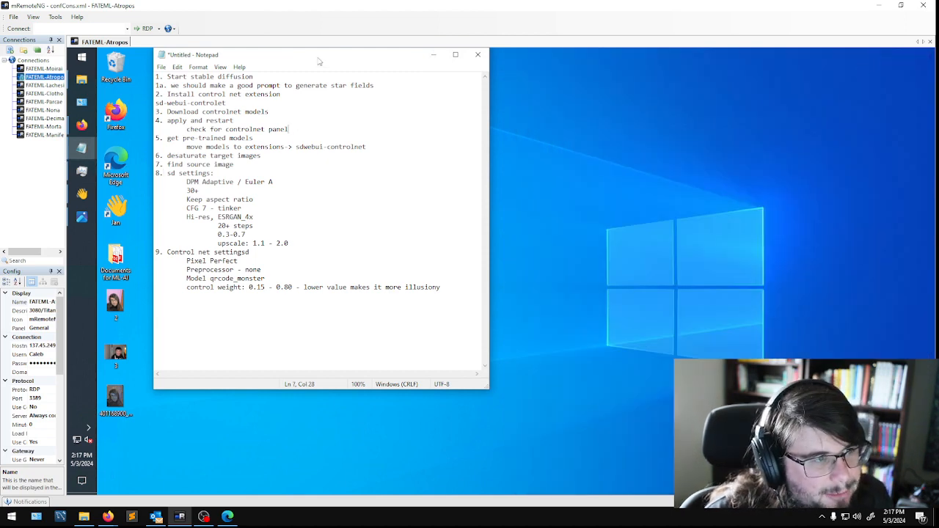
{"action": "left_click_drag", "start_coordinate": [318, 62], "coordinate": [760, 71]}
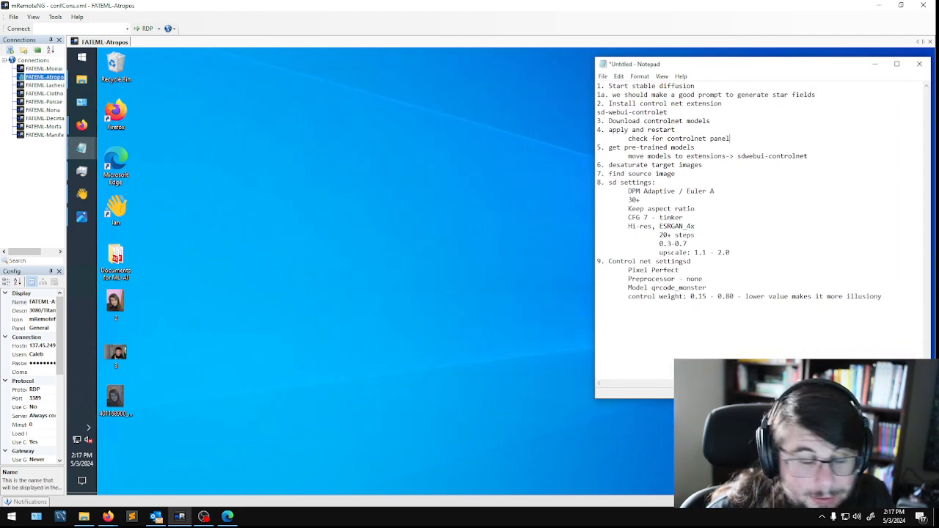
{"action": "left_click", "coordinate": [248, 270]}
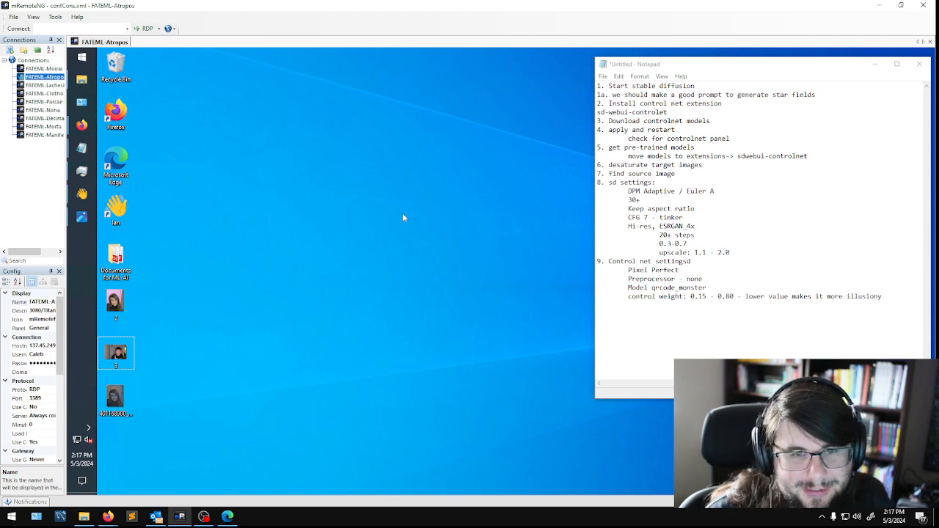
Open Downloads > webui18 > stable-diffusion-webui-1.8.0 in File Explorer and place the window beside the notes.
{"action": "mouse_move", "coordinate": [81, 88]}
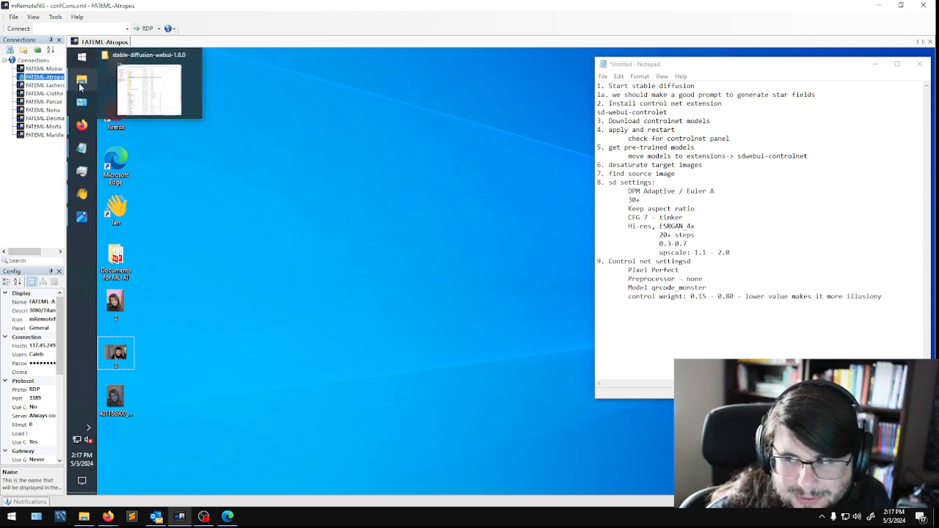
{"action": "left_click", "coordinate": [153, 93]}
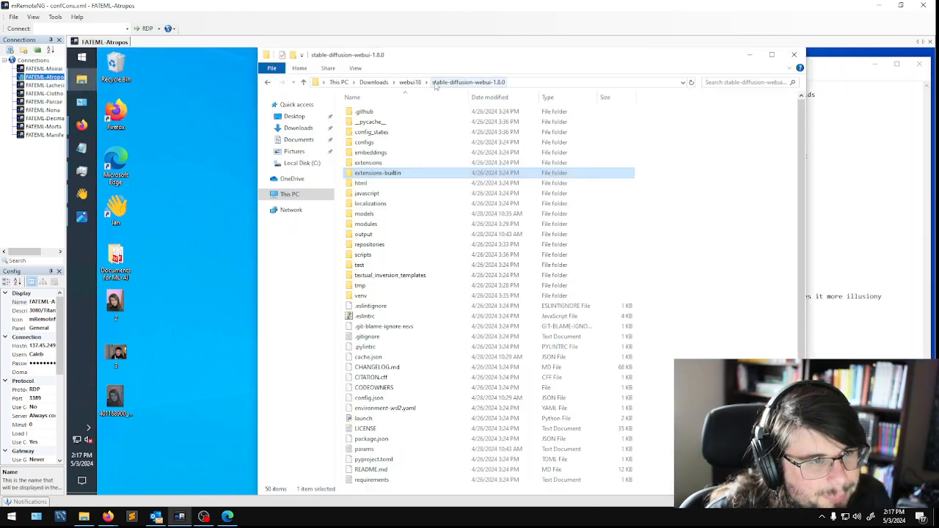
{"action": "left_click", "coordinate": [374, 83]}
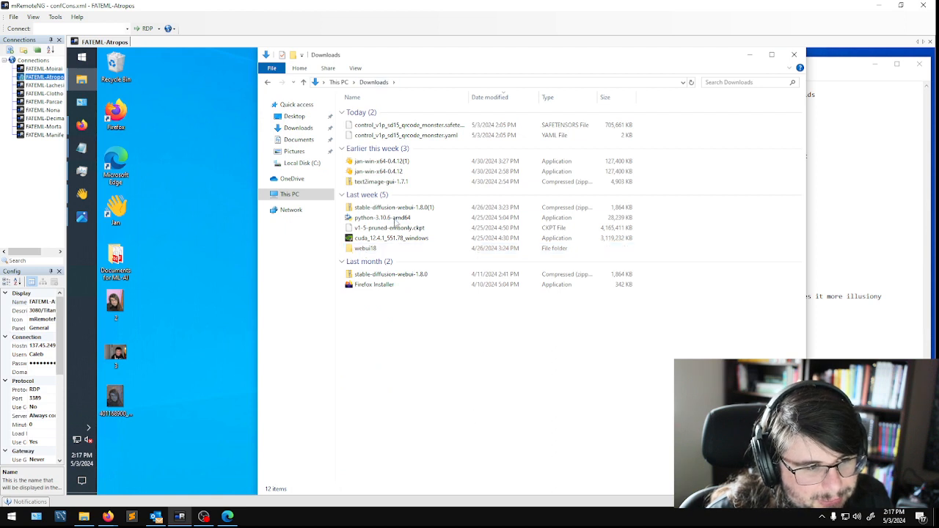
{"action": "left_click", "coordinate": [297, 127]}
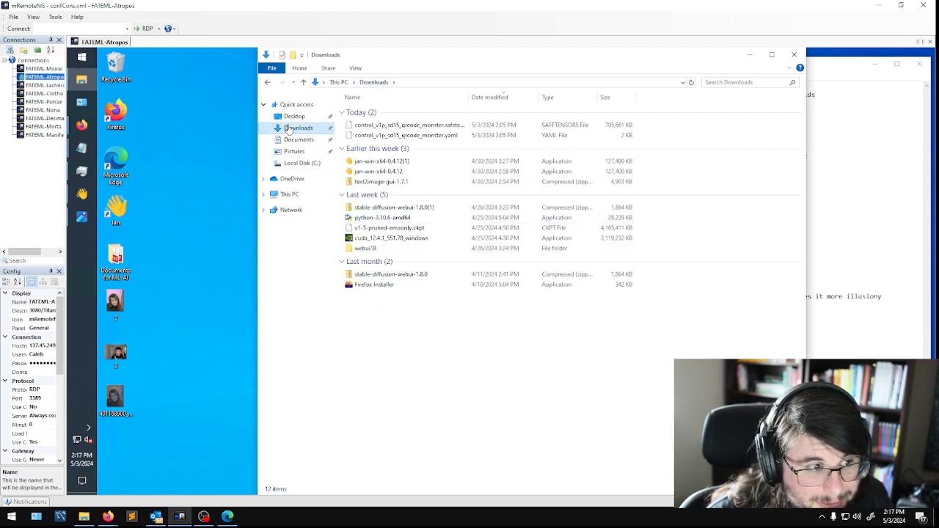
{"action": "double_click", "coordinate": [366, 248]}
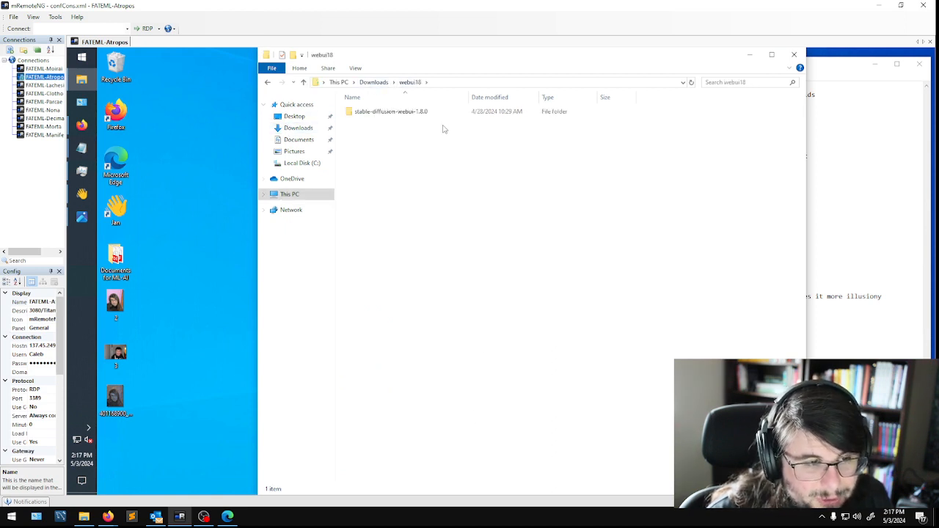
{"action": "double_click", "coordinate": [400, 113]}
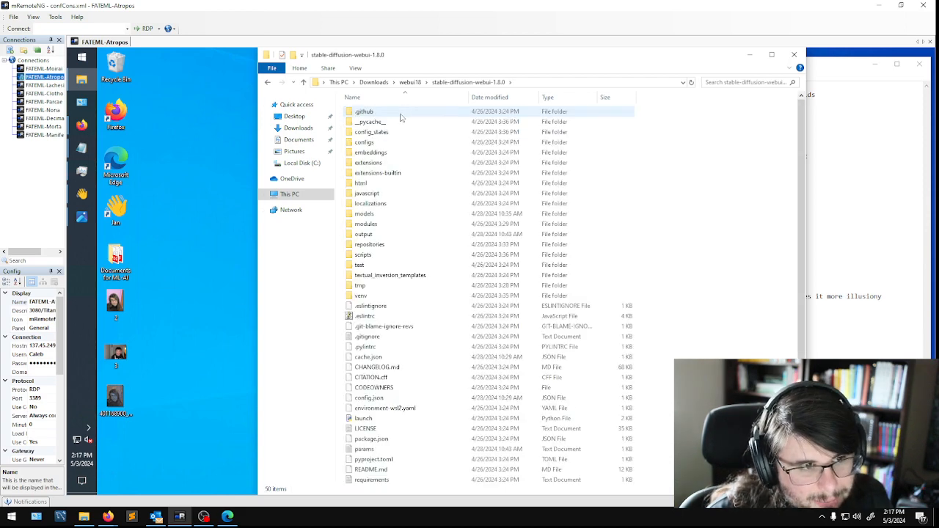
{"action": "left_click_drag", "start_coordinate": [492, 58], "coordinate": [308, 82]}
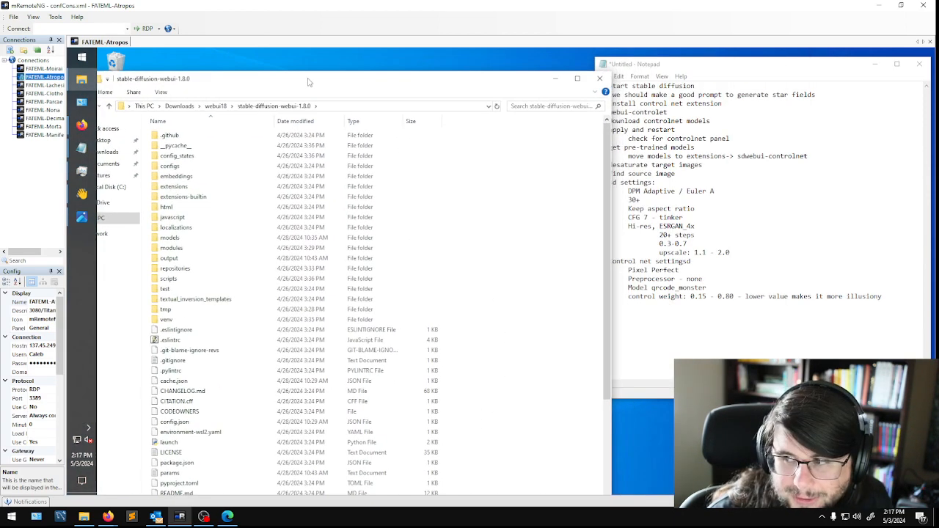
Open the extensions folder and compare its contents with the sdwebui-controlnet path written in the notes.
{"action": "left_click", "coordinate": [715, 166]}
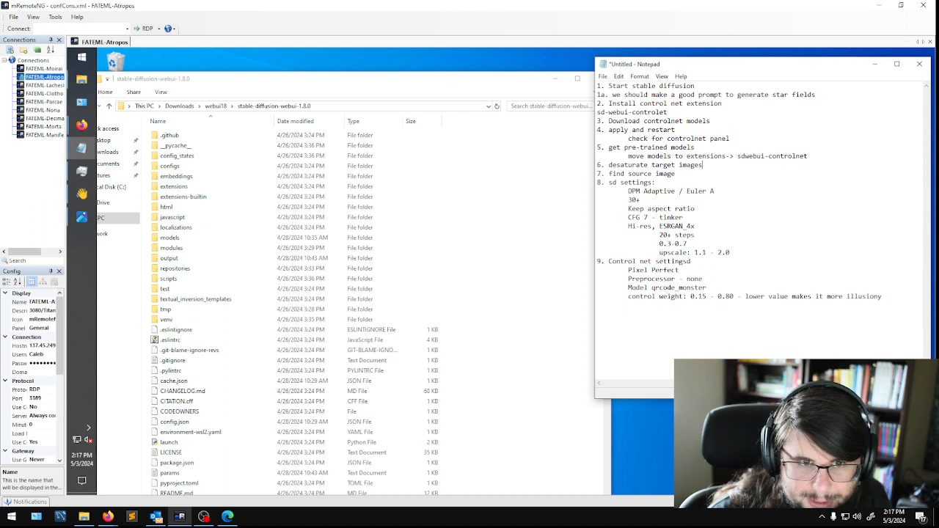
{"action": "left_click", "coordinate": [170, 188]}
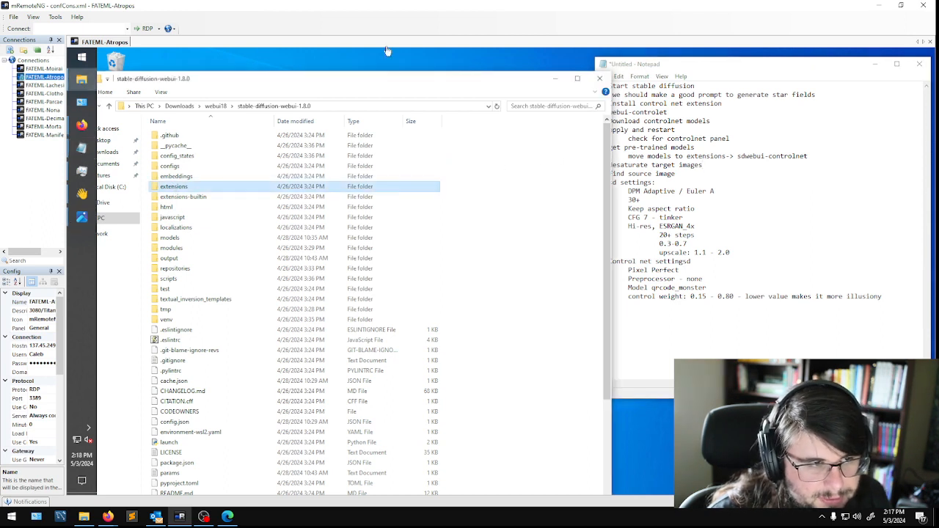
{"action": "double_click", "coordinate": [168, 190]}
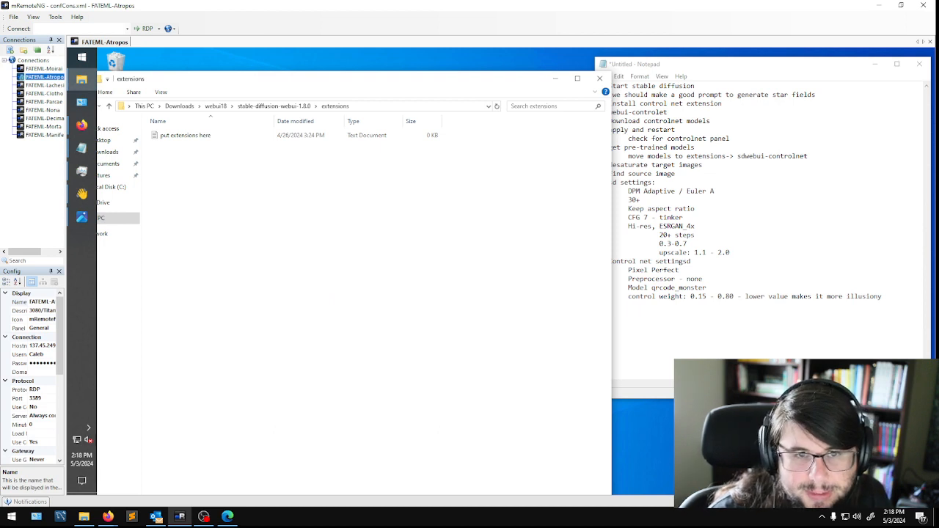
{"action": "left_click_drag", "start_coordinate": [809, 157], "coordinate": [738, 156]}
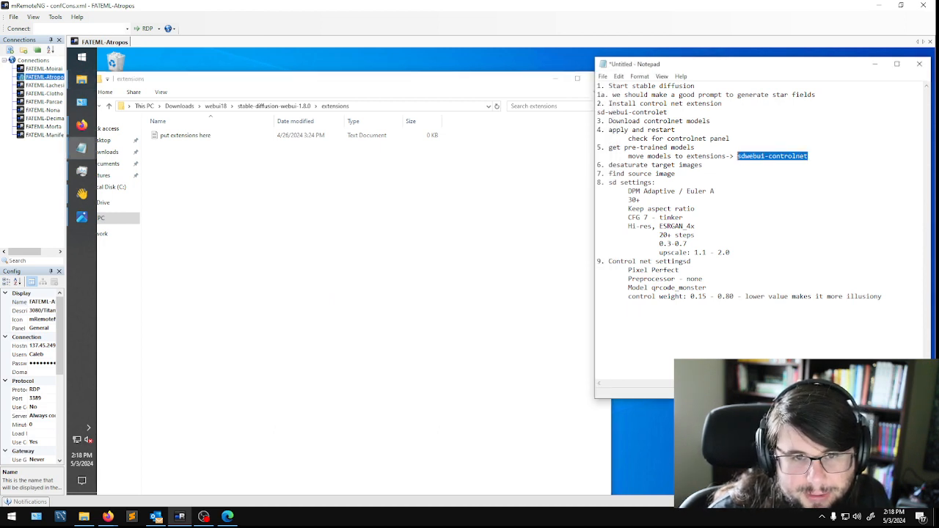
{"action": "double_click", "coordinate": [709, 156]}
{"action": "double_click", "coordinate": [746, 157]}
{"action": "double_click", "coordinate": [788, 156]}
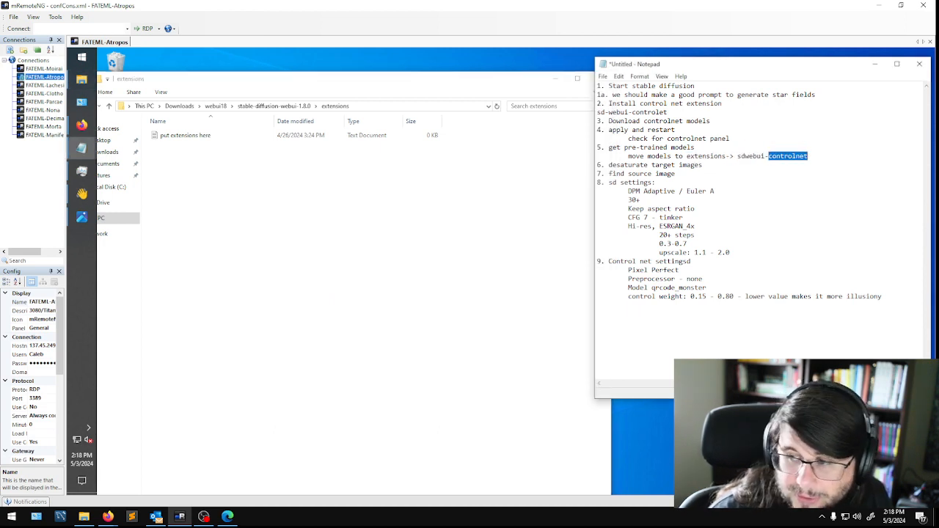
{"action": "left_click", "coordinate": [260, 203]}
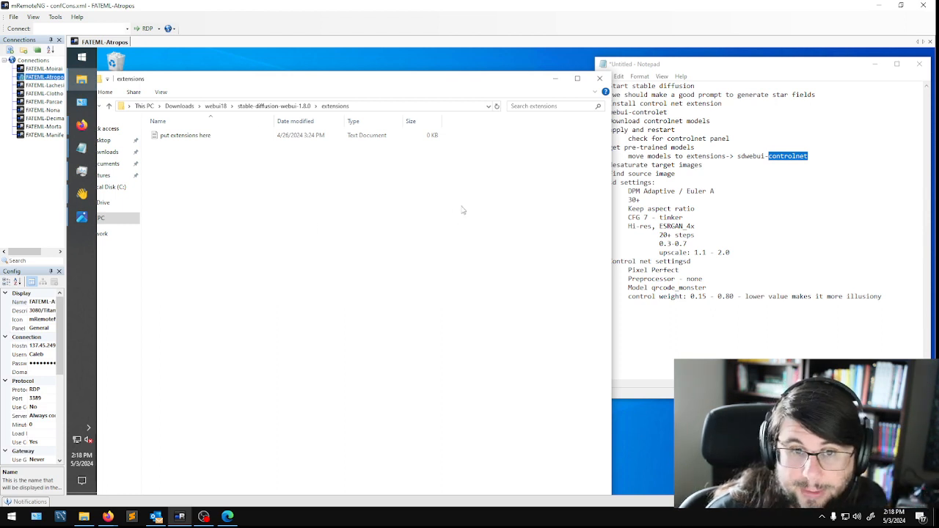
Return to the stable-diffusion-webui-1.8.0 folder, run the webui Windows batch file and move its console window clear of the notes.
{"action": "left_click", "coordinate": [599, 78]}
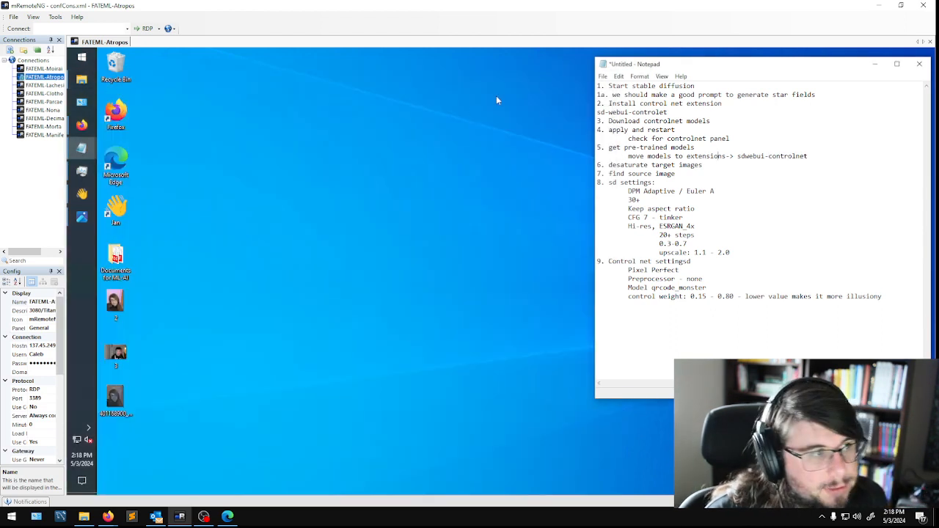
{"action": "left_click", "coordinate": [81, 78]}
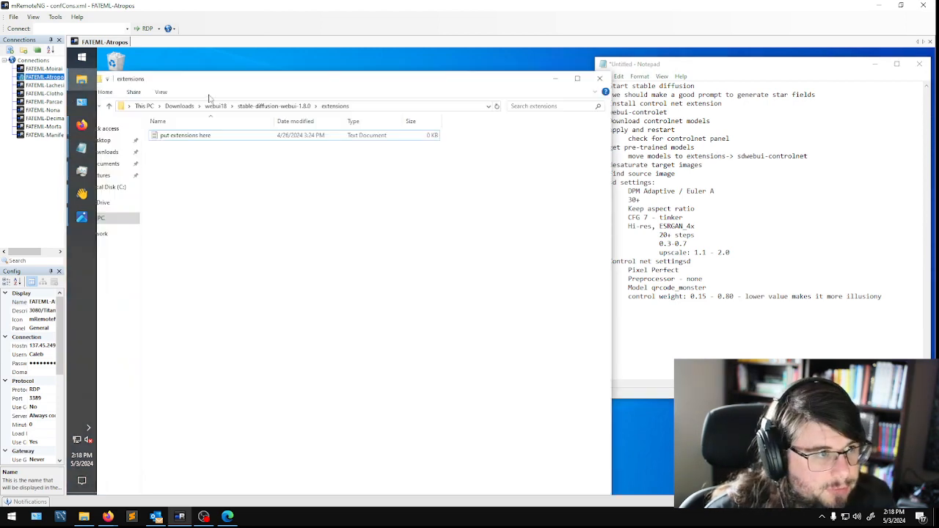
{"action": "left_click", "coordinate": [278, 110]}
{"action": "scroll", "coordinate": [551, 311], "scroll_direction": "down", "scroll_amount": 4}
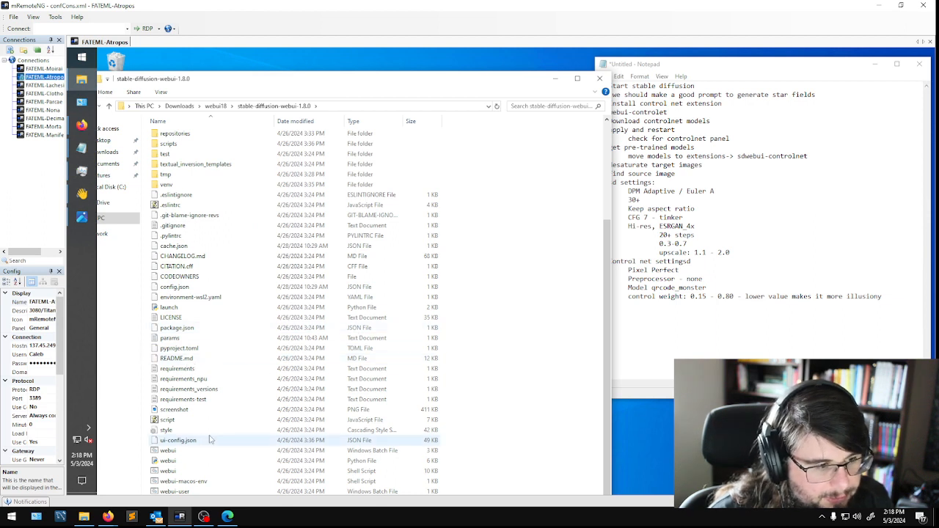
{"action": "double_click", "coordinate": [176, 449]}
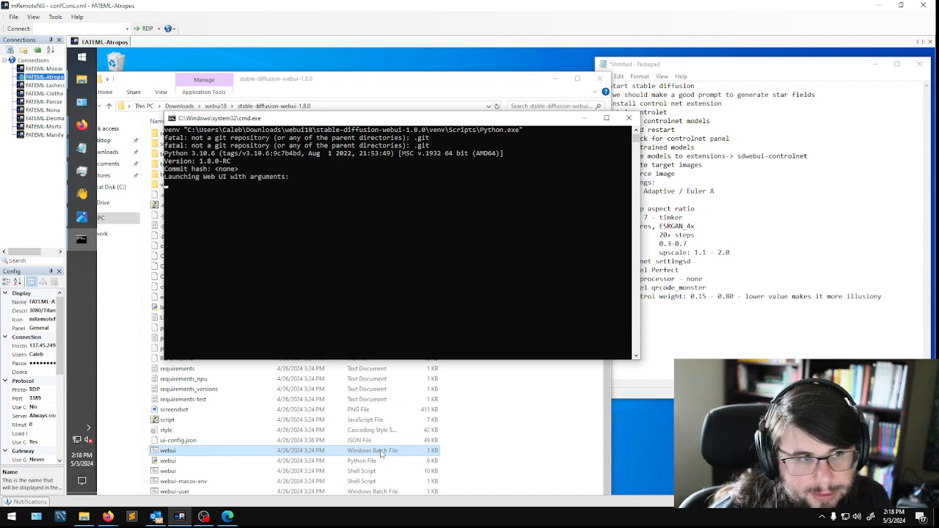
{"action": "left_click_drag", "start_coordinate": [415, 119], "coordinate": [348, 63]}
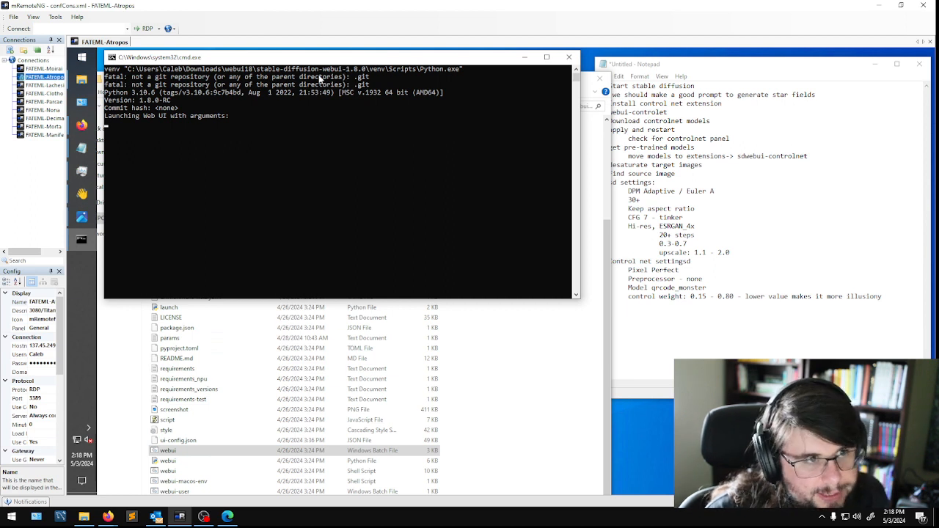
Check the CPU and GPU 0 performance graphs in Task Manager while the web UI starts.
{"action": "left_click", "coordinate": [81, 170]}
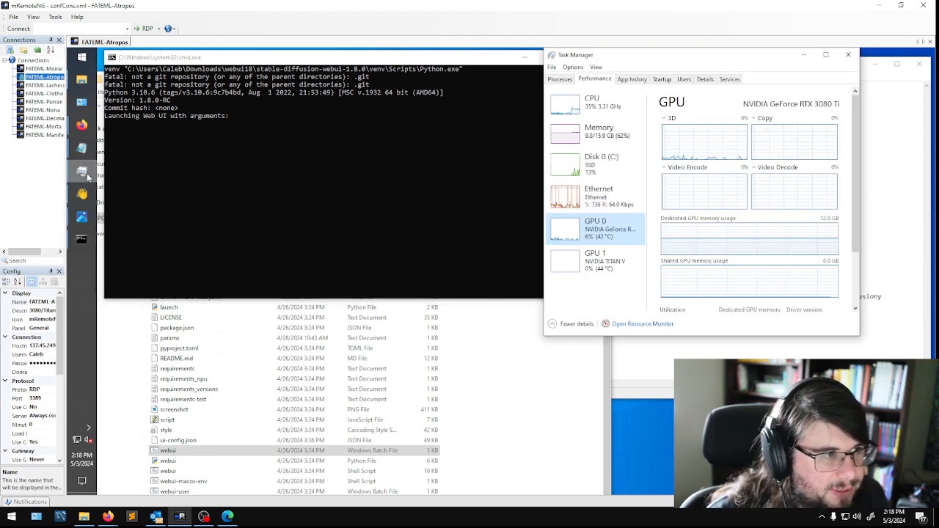
{"action": "left_click", "coordinate": [632, 116]}
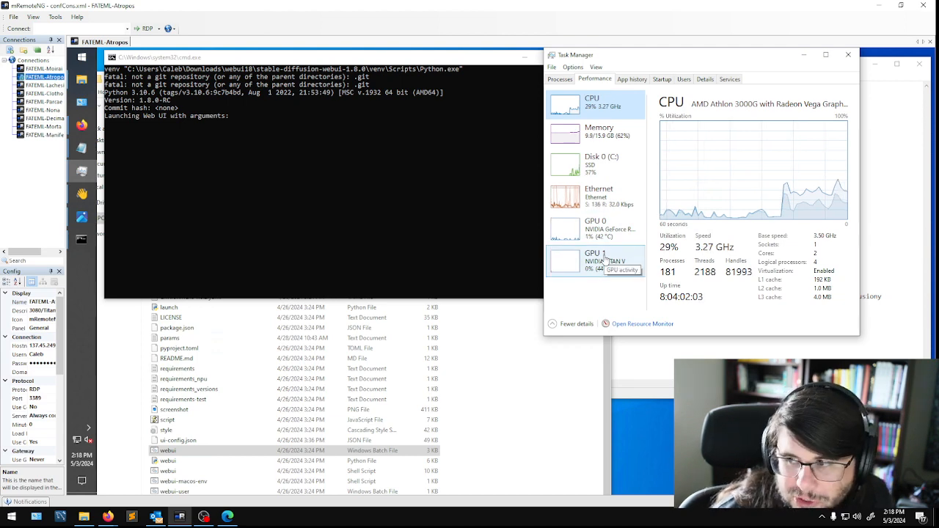
{"action": "left_click", "coordinate": [601, 229]}
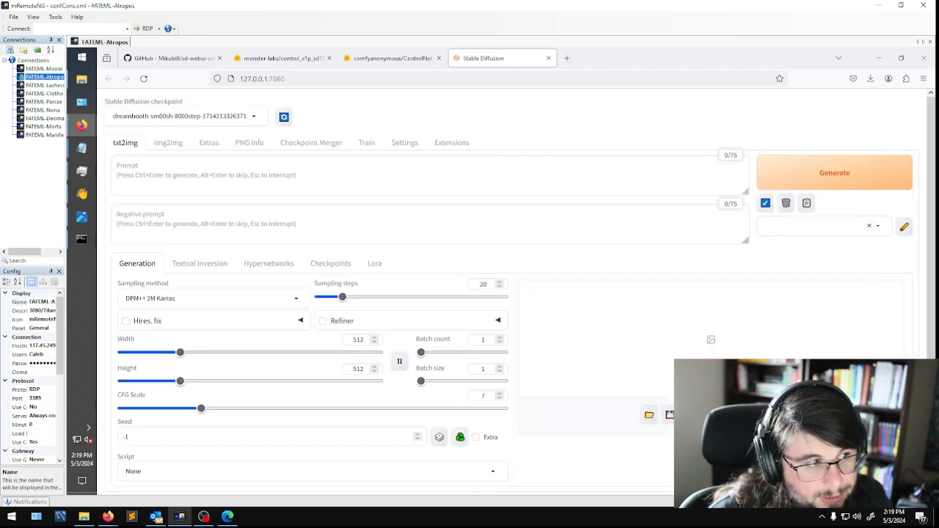
Set the Stable Diffusion checkpoint to v1-5-pruned-emaonly.ckpt and check the console output for the model load.
{"action": "left_click", "coordinate": [255, 119]}
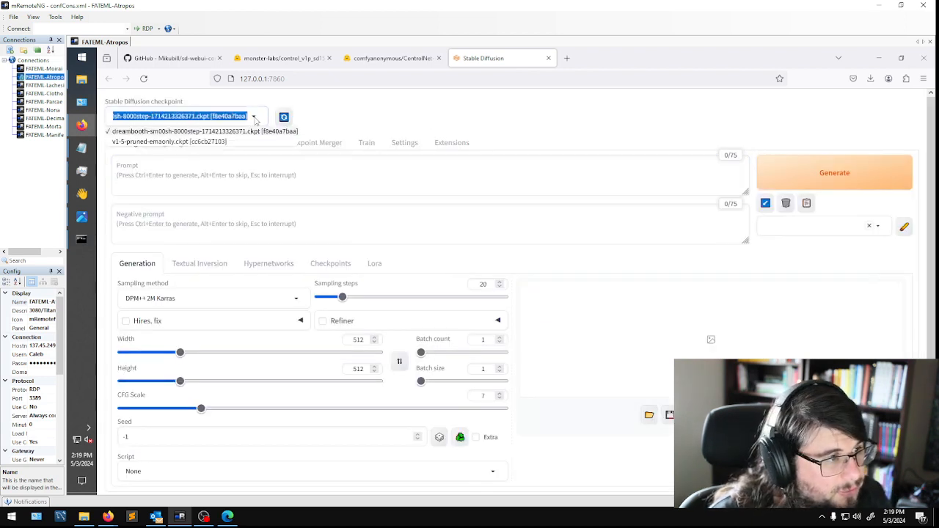
{"action": "left_click", "coordinate": [163, 142]}
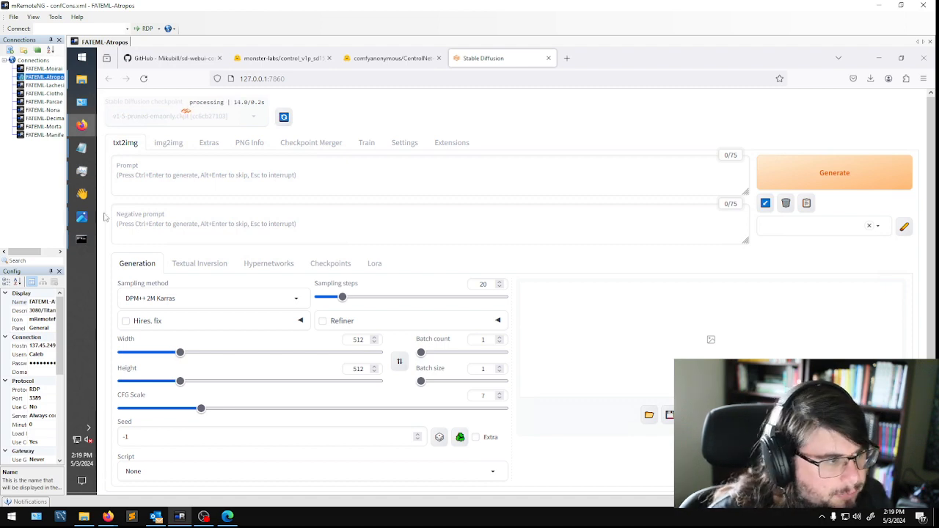
{"action": "left_click", "coordinate": [79, 233]}
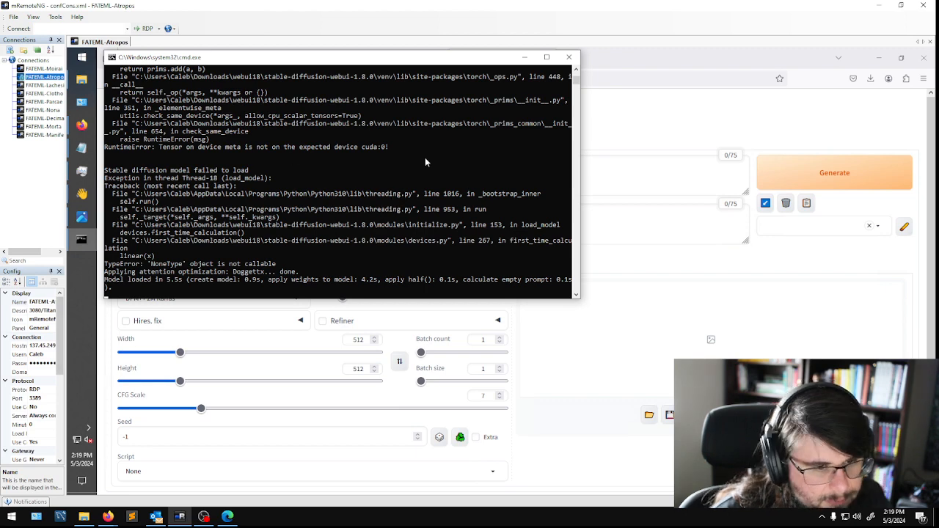
{"action": "left_click", "coordinate": [524, 60]}
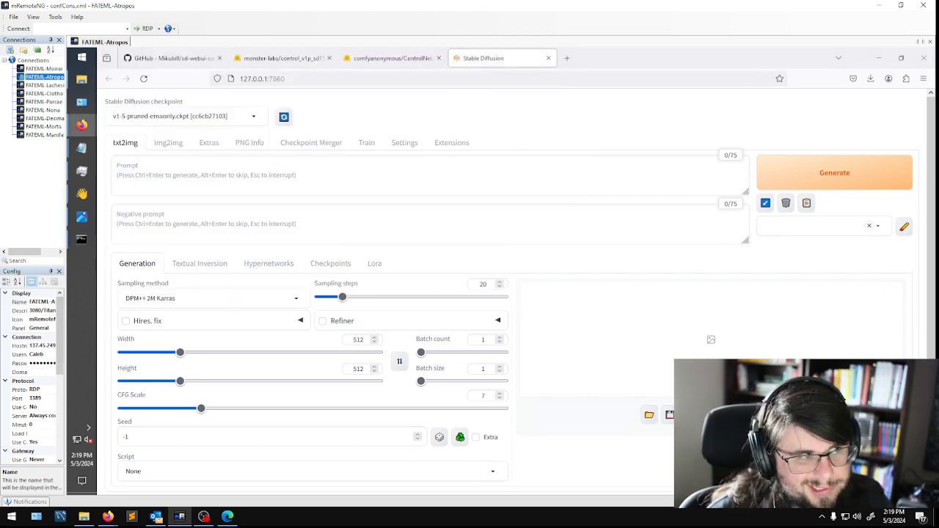
Enter the prompt "hubble ultra deep field" in txt2img and generate an image from it.
{"action": "left_click", "coordinate": [308, 171]}
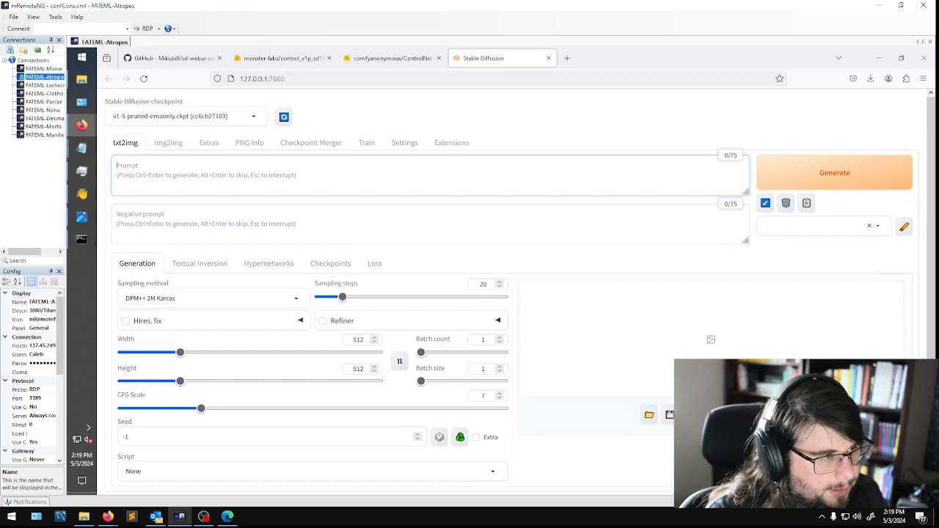
{"action": "type", "text": "hubble ultra deepfiel"}
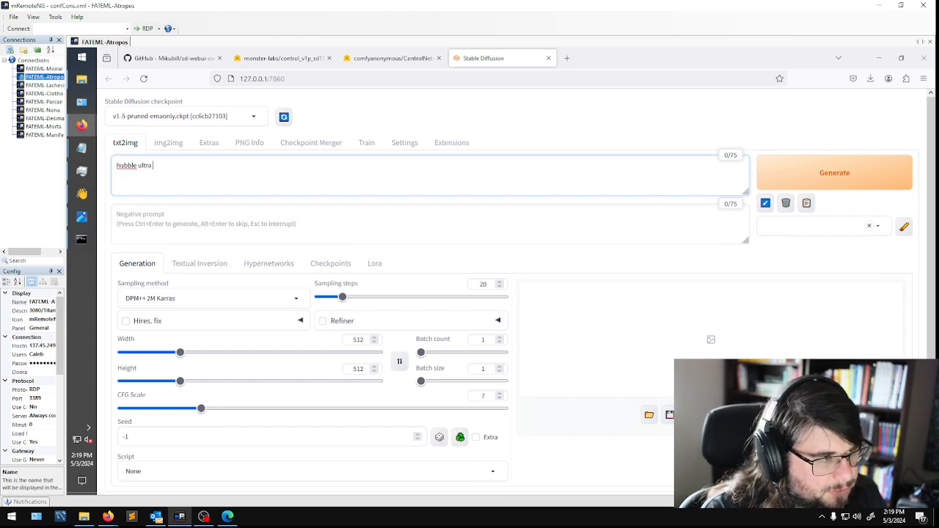
{"action": "key", "text": "BackSpace"}
{"action": "key", "text": "BackSpace"}
{"action": "key", "text": "BackSpace"}
{"action": "key", "text": "BackSpace"}
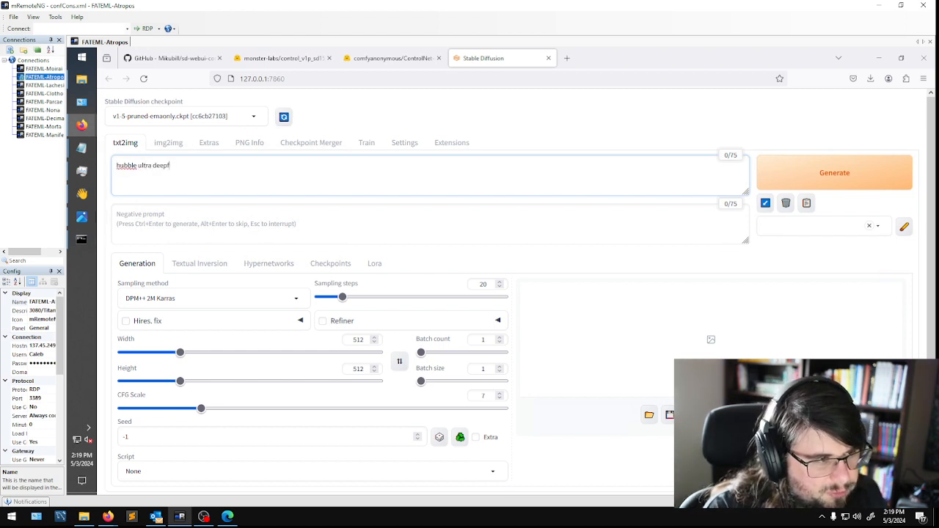
{"action": "type", "text": "field"}
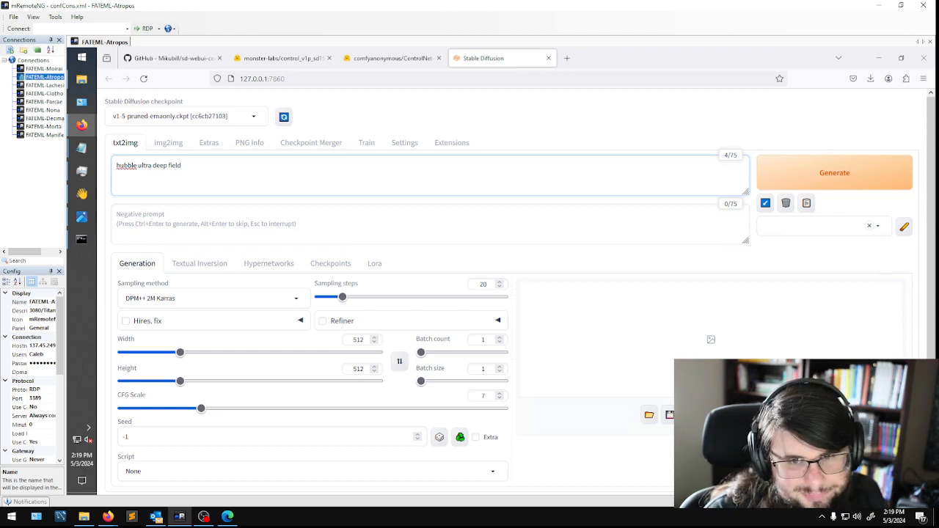
{"action": "left_click", "coordinate": [834, 178]}
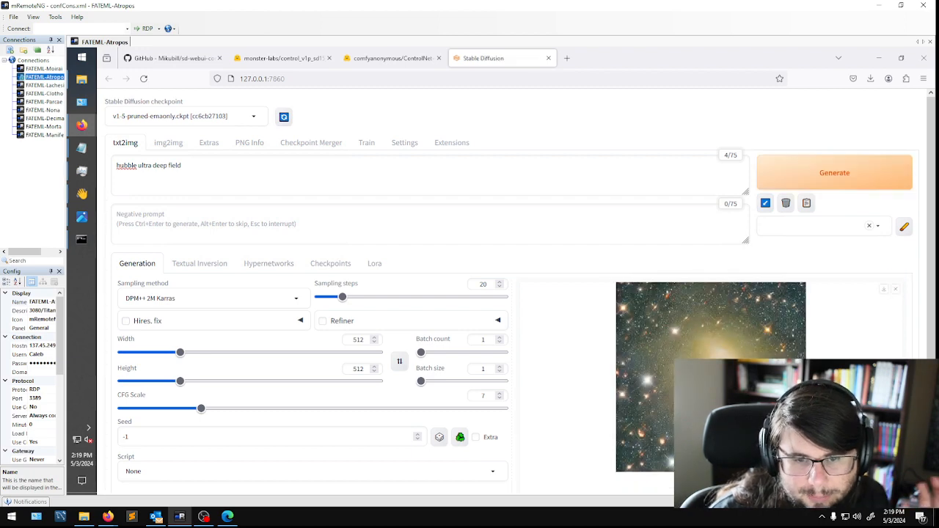
View the generated star-field image at full size, close the viewer and return to the prompt text.
{"action": "left_click", "coordinate": [793, 300]}
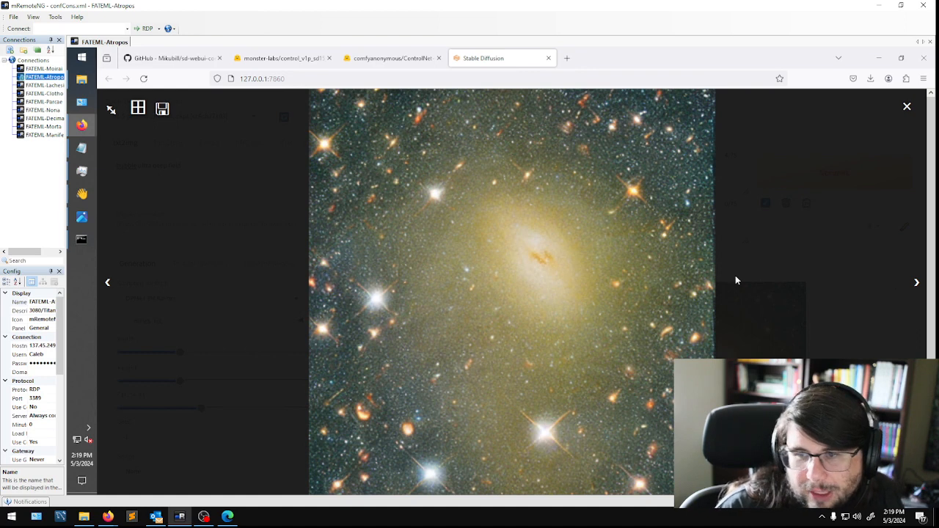
{"action": "left_click", "coordinate": [145, 310]}
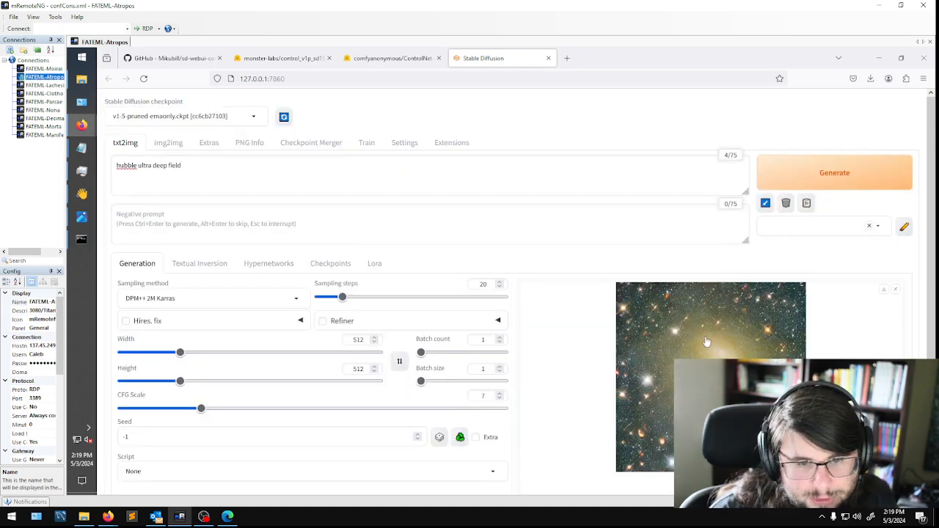
{"action": "left_click", "coordinate": [182, 166]}
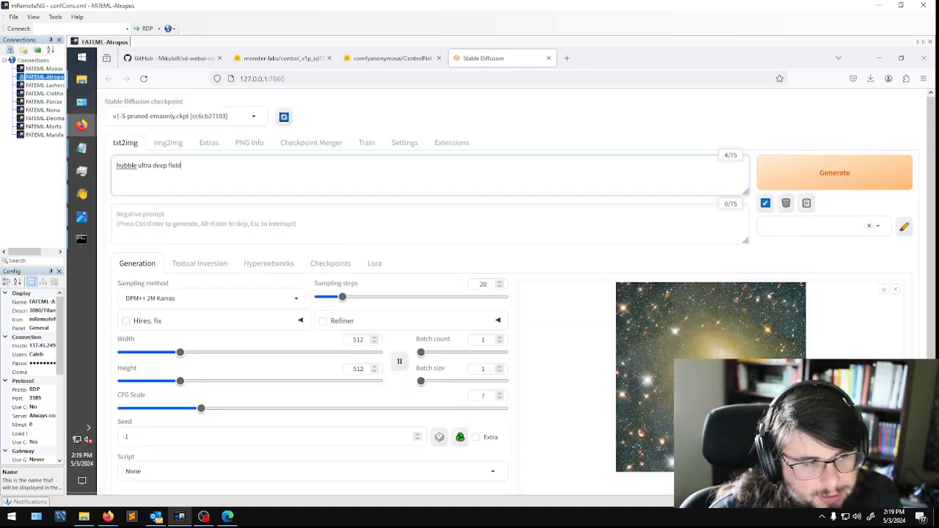
{"action": "double_click", "coordinate": [181, 165]}
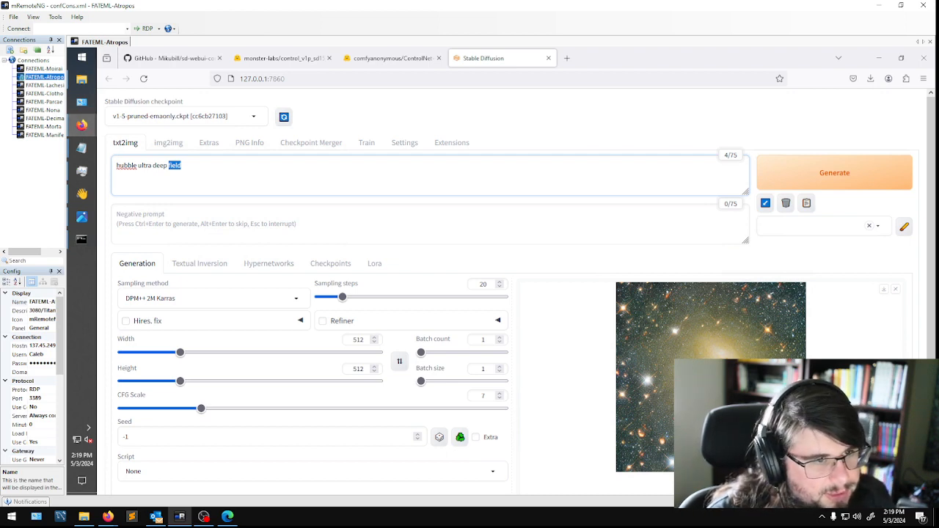
{"action": "left_click", "coordinate": [184, 167]}
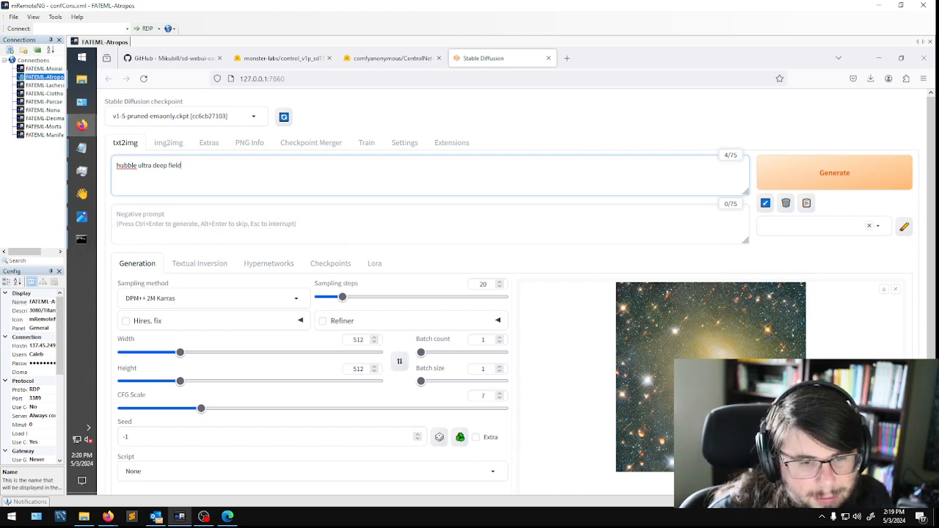
Bring up the notes and highlight the lines about the star-field prompt and installing the control net extension.
{"action": "left_click", "coordinate": [82, 149]}
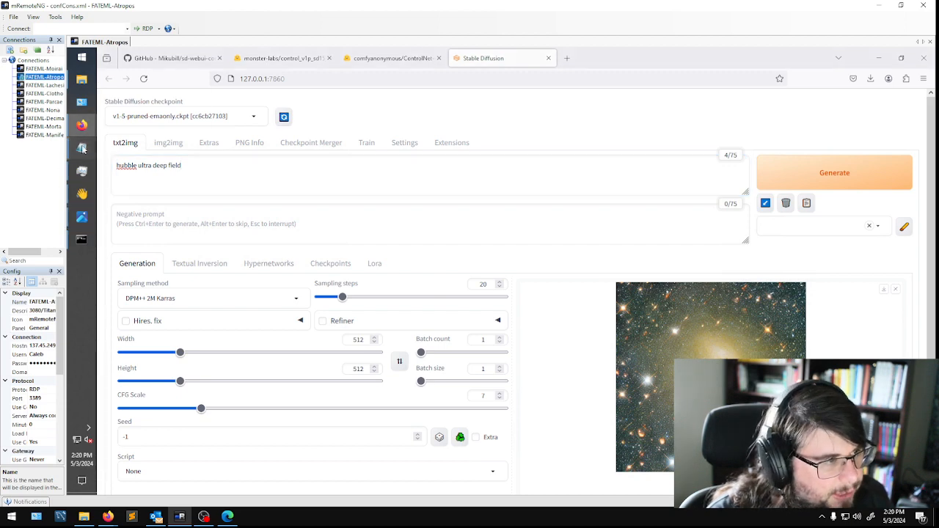
{"action": "left_click", "coordinate": [146, 185]}
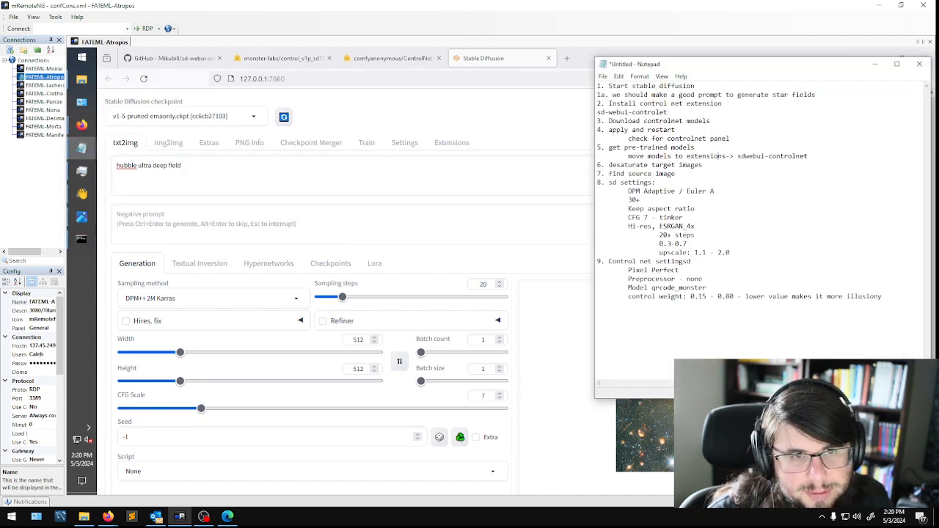
{"action": "left_click_drag", "start_coordinate": [599, 86], "coordinate": [816, 95]}
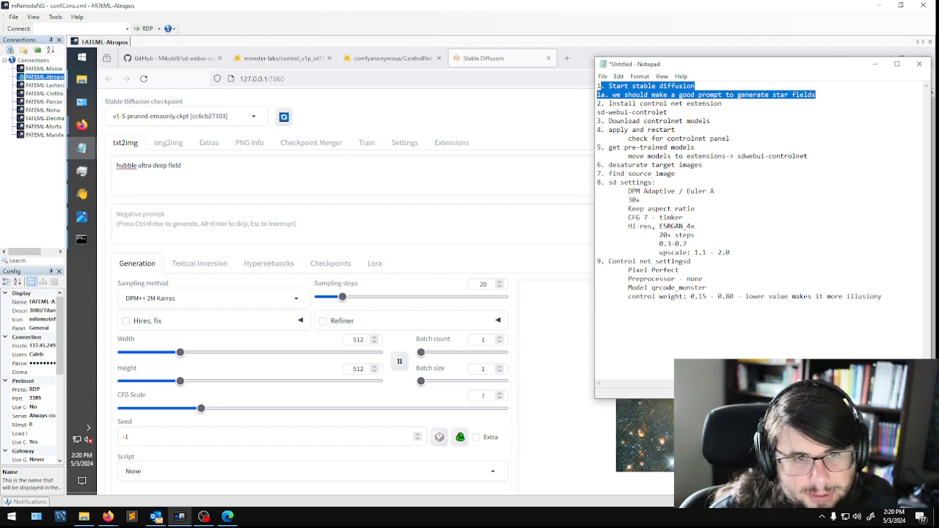
{"action": "left_click_drag", "start_coordinate": [597, 103], "coordinate": [722, 104]}
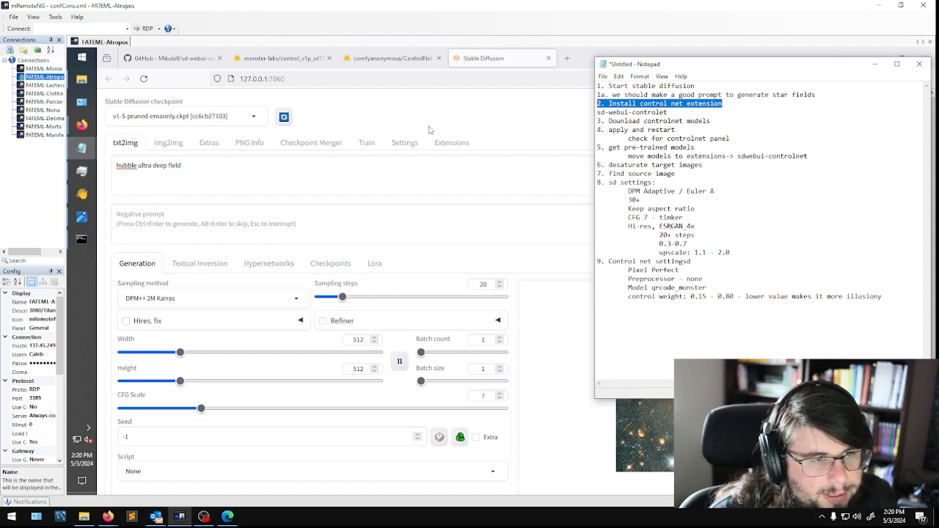
Check the installed extensions in the web UI and look up the sd-webui-controlnet repository address on its GitHub page.
{"action": "left_click", "coordinate": [460, 143]}
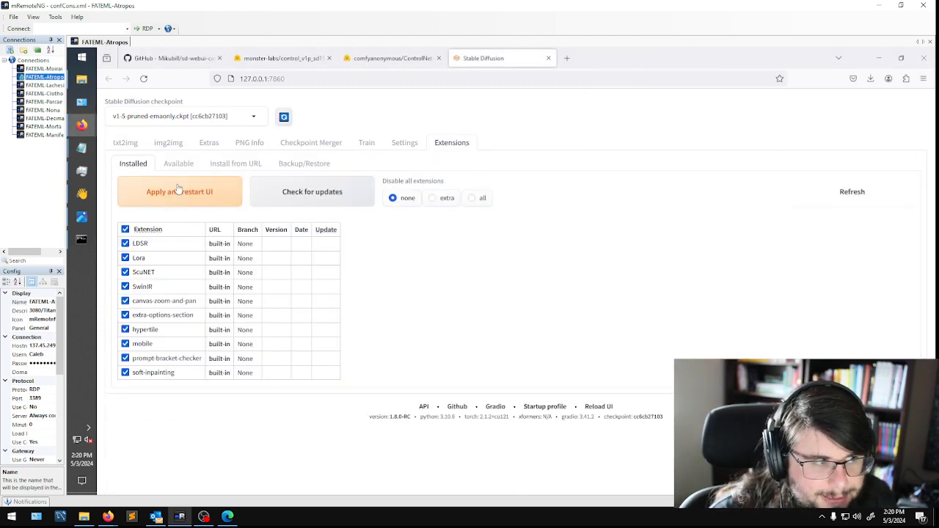
{"action": "left_click", "coordinate": [176, 58]}
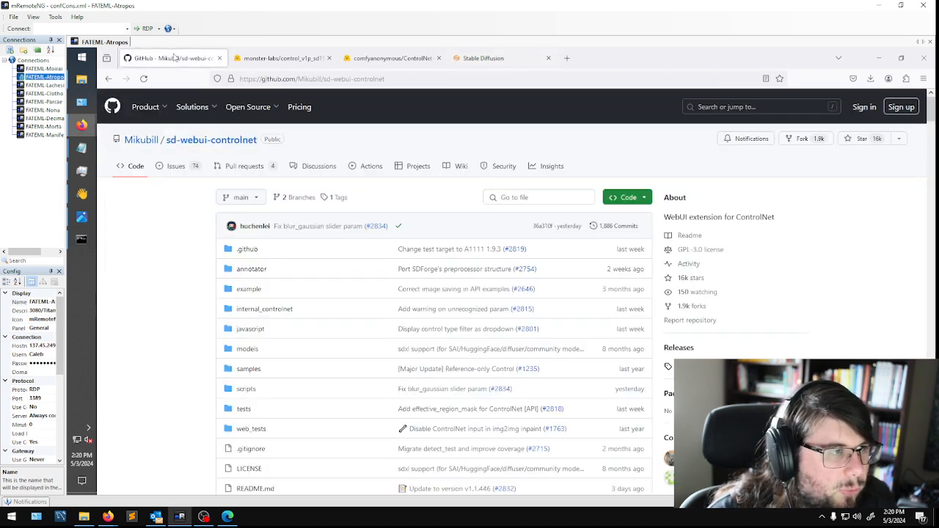
{"action": "left_click", "coordinate": [381, 79]}
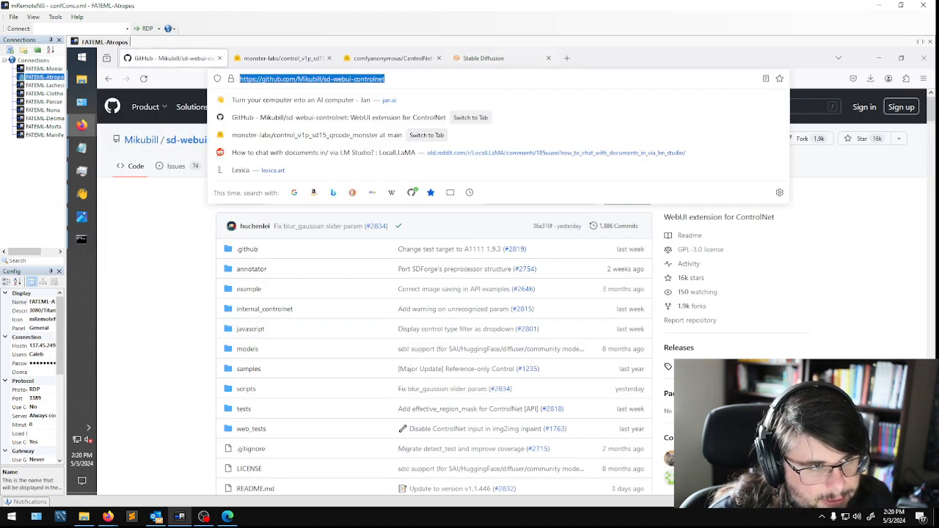
{"action": "triple_click", "coordinate": [341, 79]}
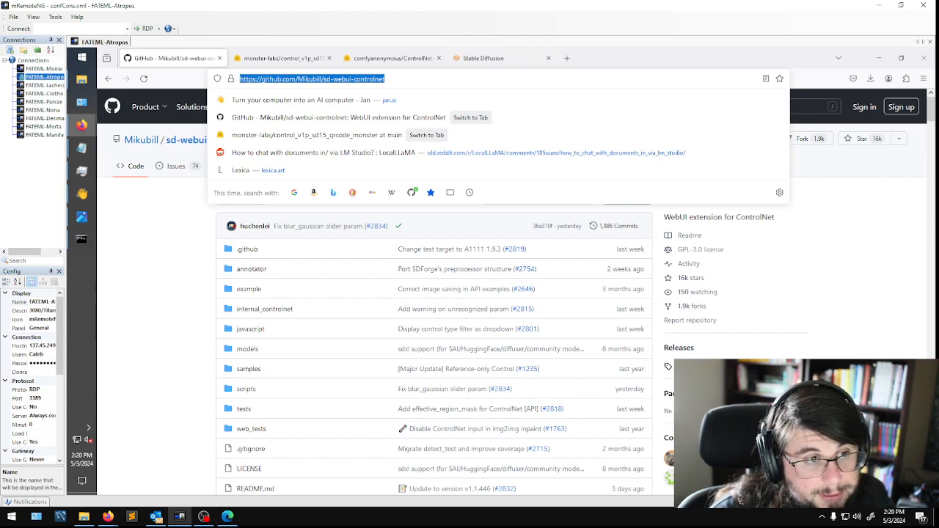
Load the list of available extensions from the default AUTOMATIC1111 extension index.
{"action": "left_click", "coordinate": [483, 58]}
{"action": "left_click", "coordinate": [179, 163]}
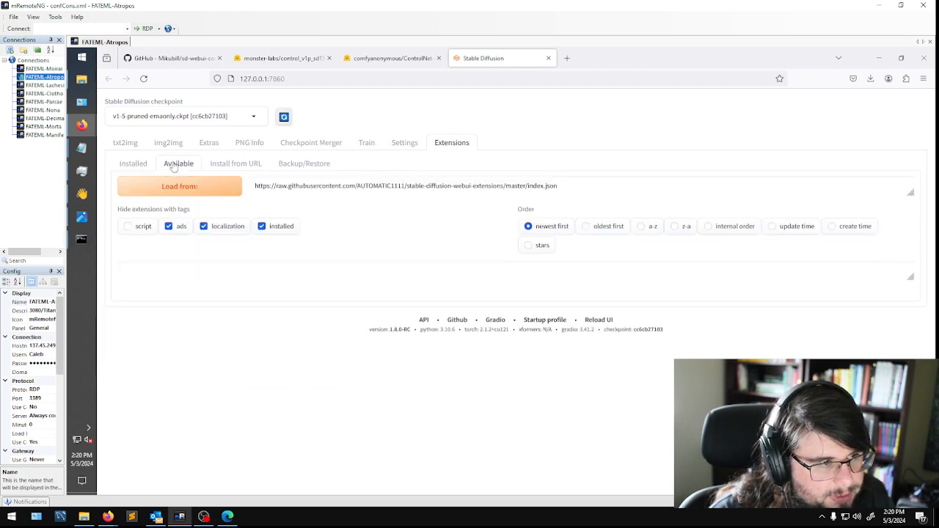
{"action": "left_click", "coordinate": [208, 192]}
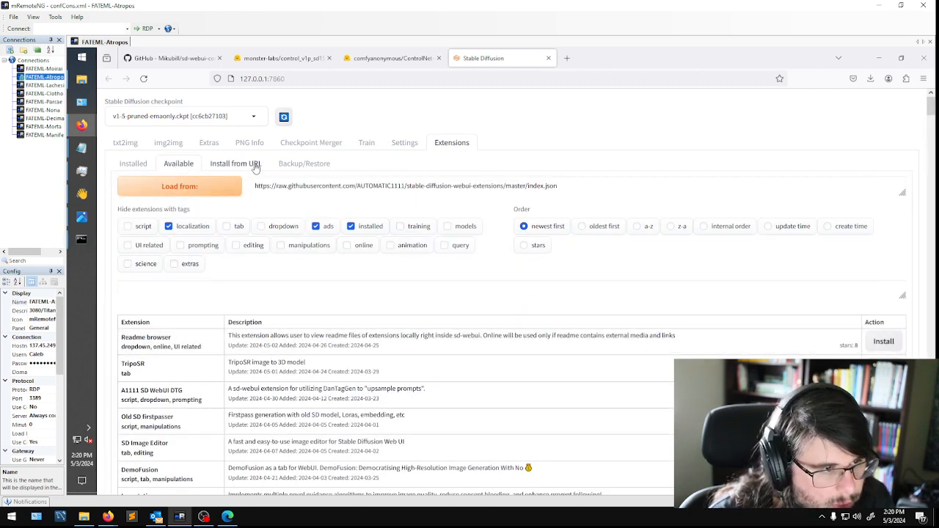
{"action": "left_click", "coordinate": [253, 163]}
{"action": "left_click", "coordinate": [173, 58]}
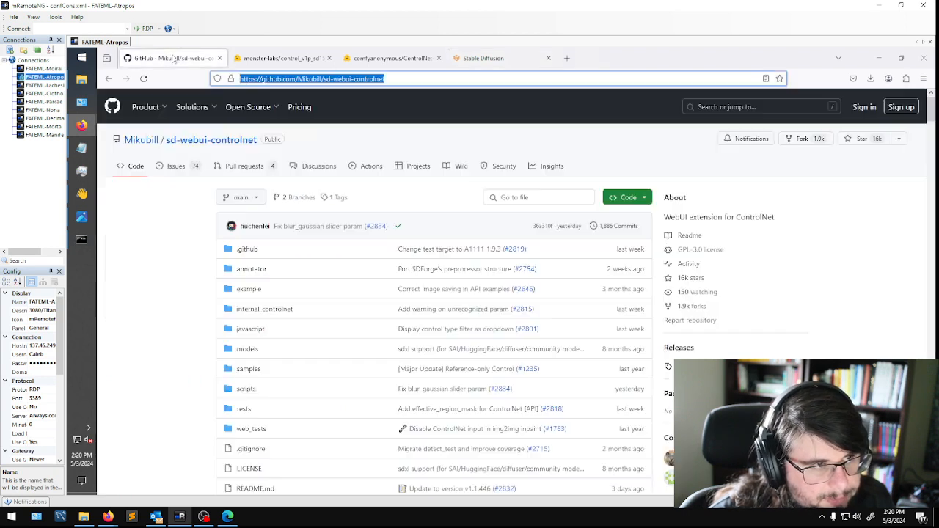
{"action": "left_click", "coordinate": [312, 78]}
{"action": "key", "text": "ctrl+c"}
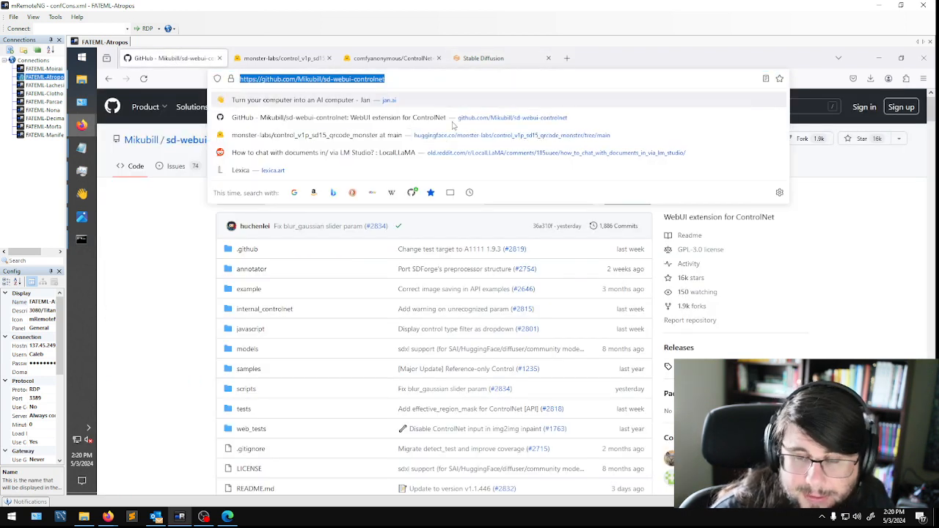
{"action": "left_click", "coordinate": [188, 276]}
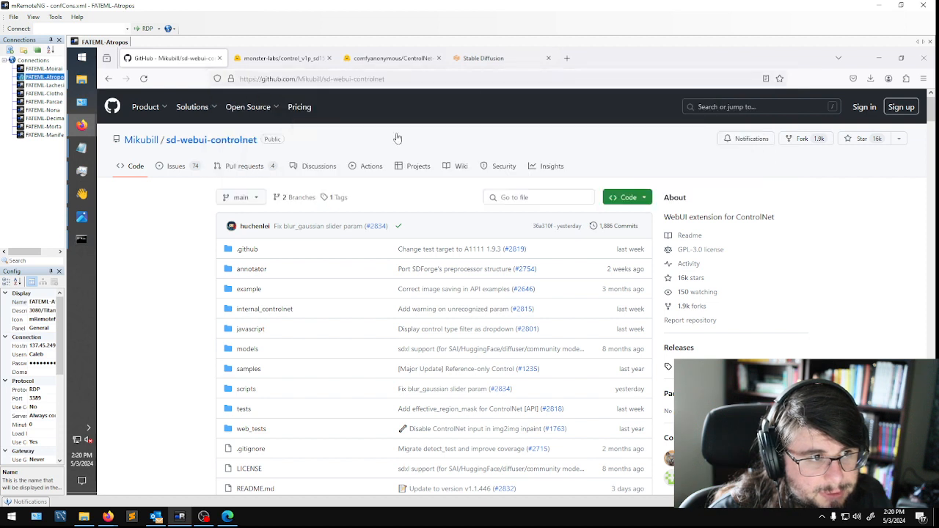
{"action": "left_click", "coordinate": [482, 58]}
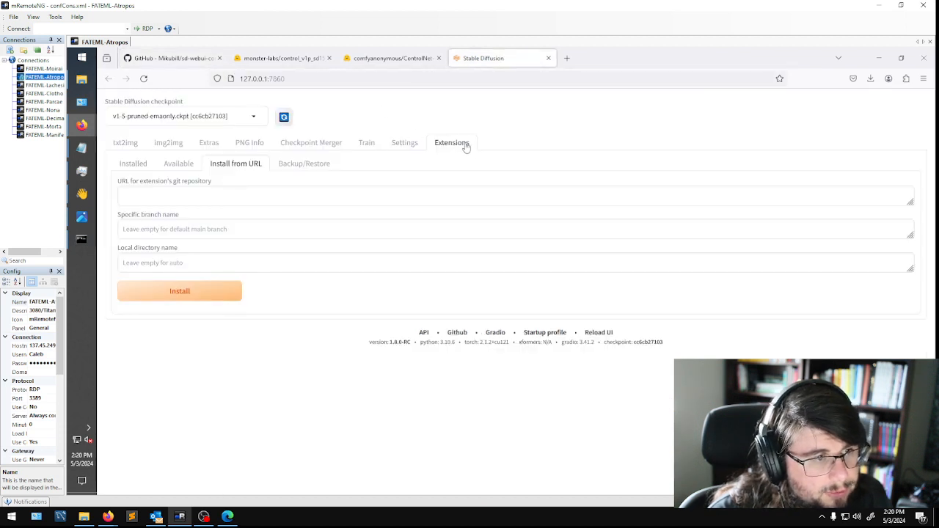
{"action": "left_click", "coordinate": [190, 191]}
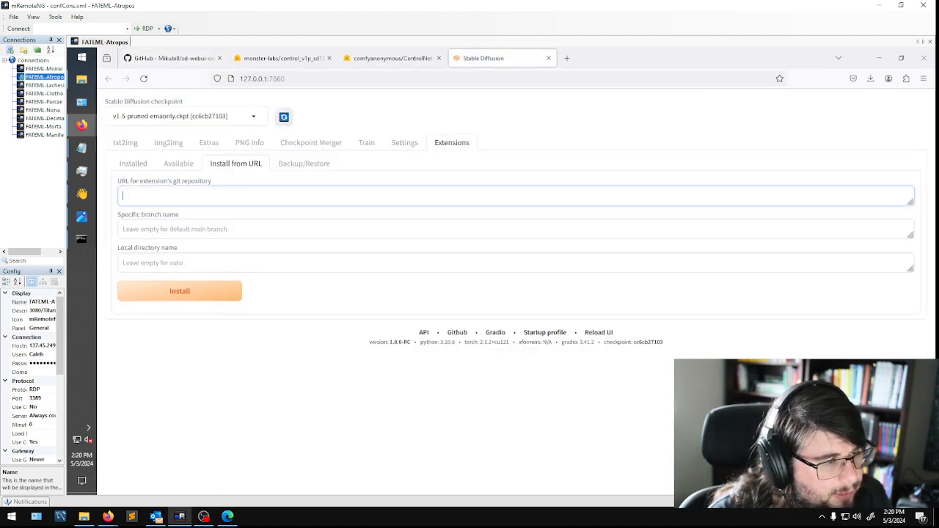
{"action": "key", "text": "ctrl+v"}
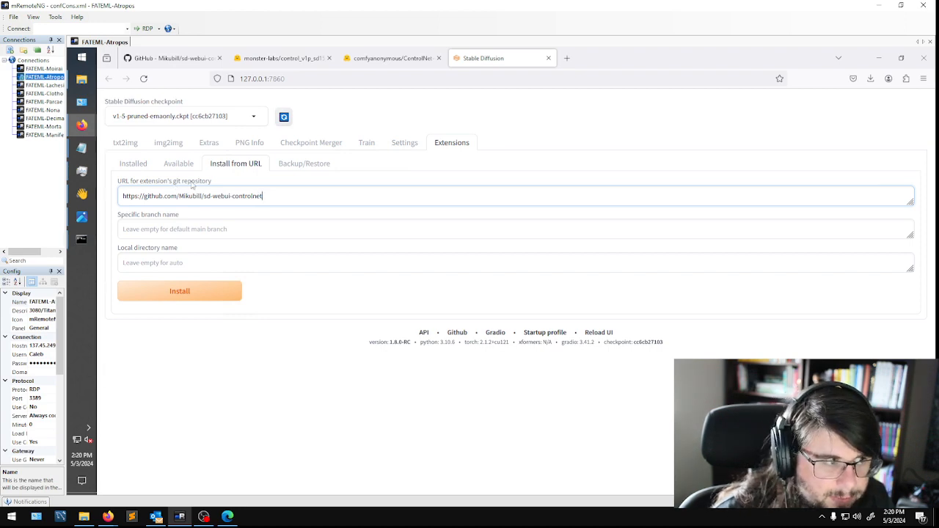
Examine the sd-webui-controlnet README on GitHub, including the screenshot of the ControlNet panel and its options.
{"action": "left_click", "coordinate": [169, 58]}
{"action": "scroll", "coordinate": [214, 360], "scroll_direction": "down", "scroll_amount": 10}
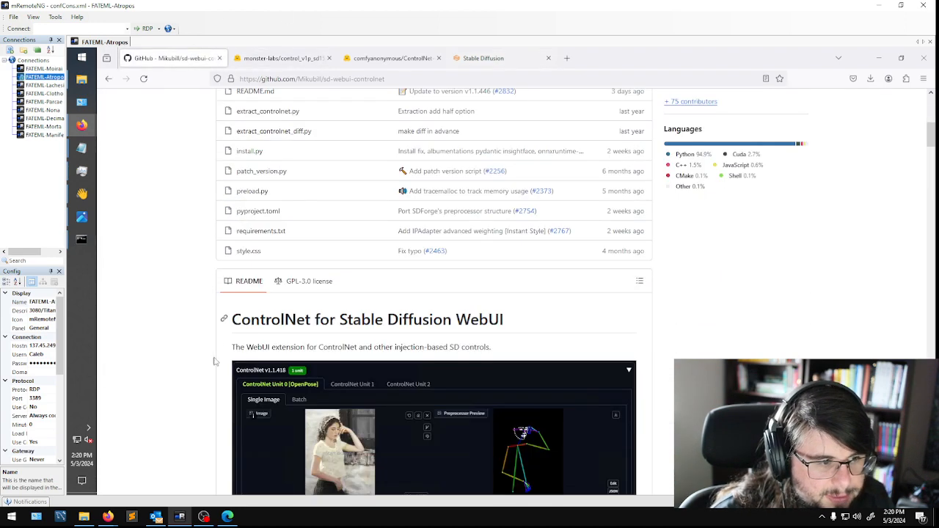
{"action": "scroll", "coordinate": [216, 360], "scroll_direction": "down", "scroll_amount": 3}
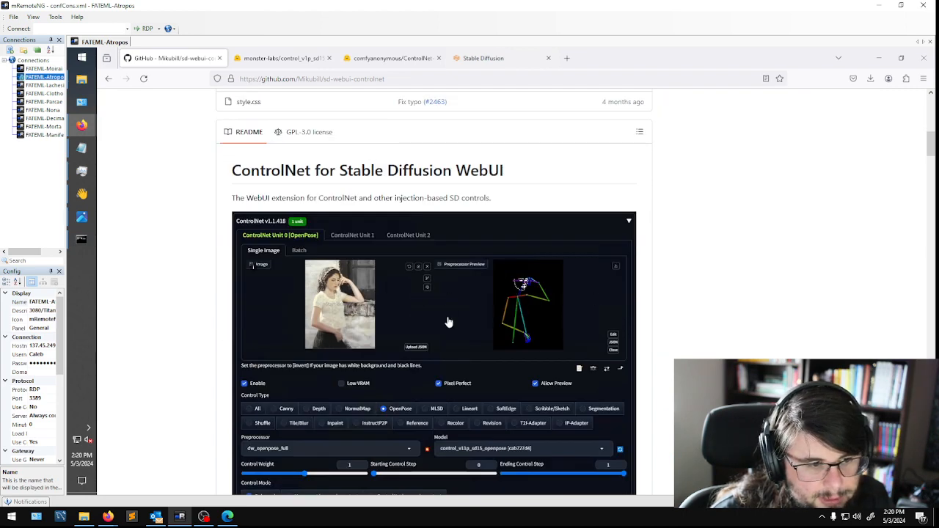
{"action": "scroll", "coordinate": [477, 320], "scroll_direction": "down", "scroll_amount": 2}
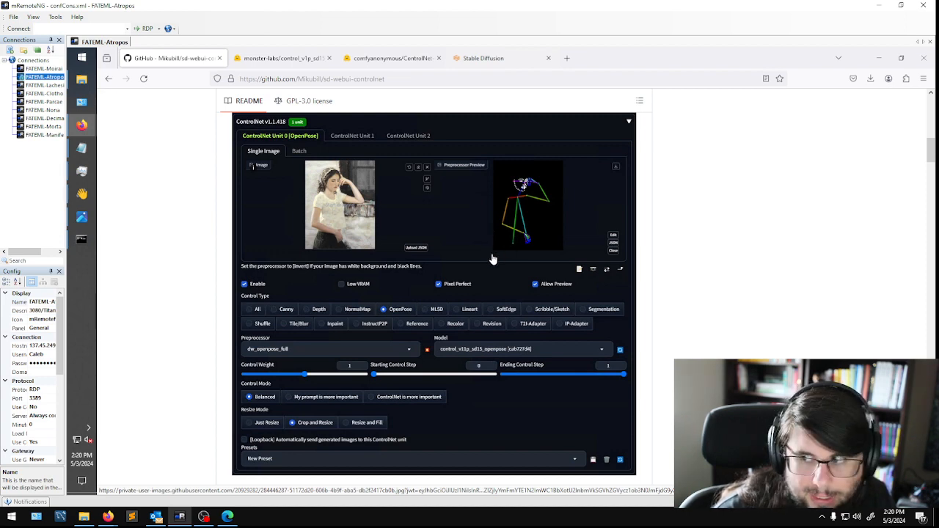
{"action": "scroll", "coordinate": [442, 271], "scroll_direction": "up", "scroll_amount": 5}
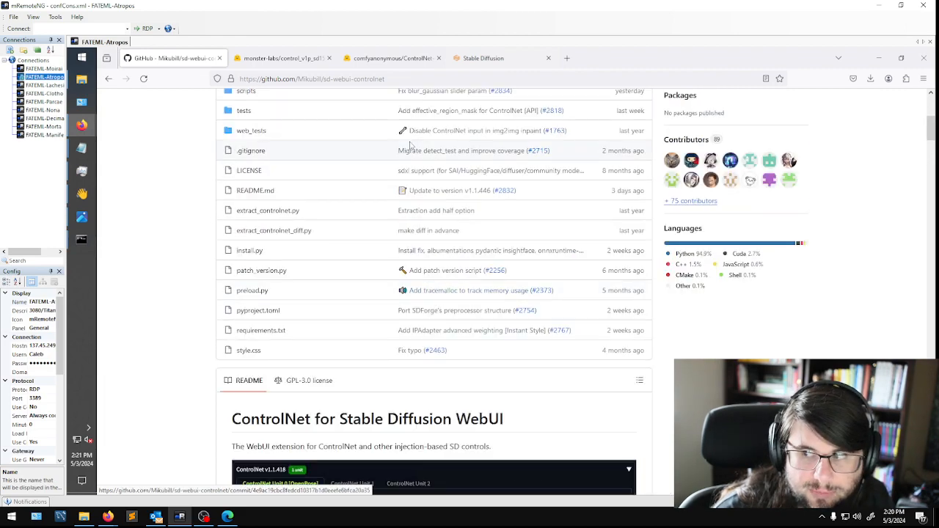
{"action": "scroll", "coordinate": [422, 168], "scroll_direction": "down", "scroll_amount": 3}
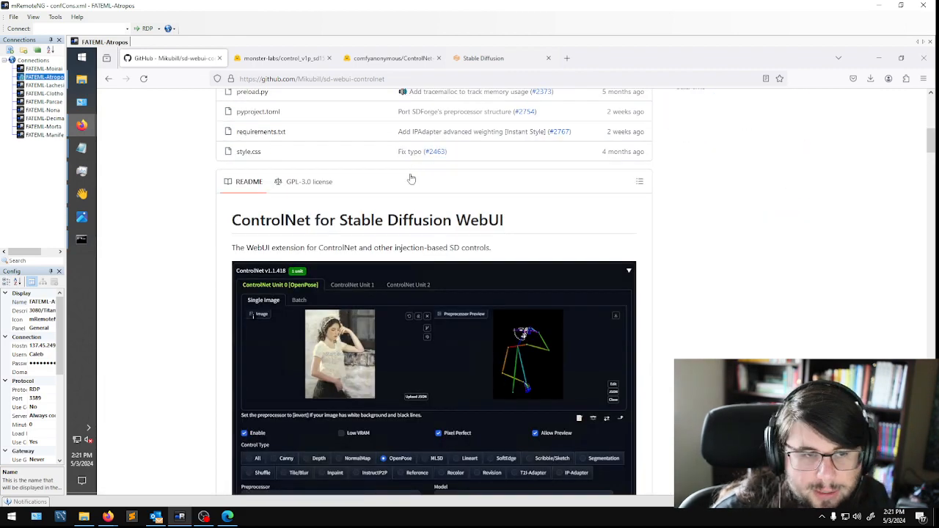
{"action": "scroll", "coordinate": [411, 172], "scroll_direction": "up", "scroll_amount": 5}
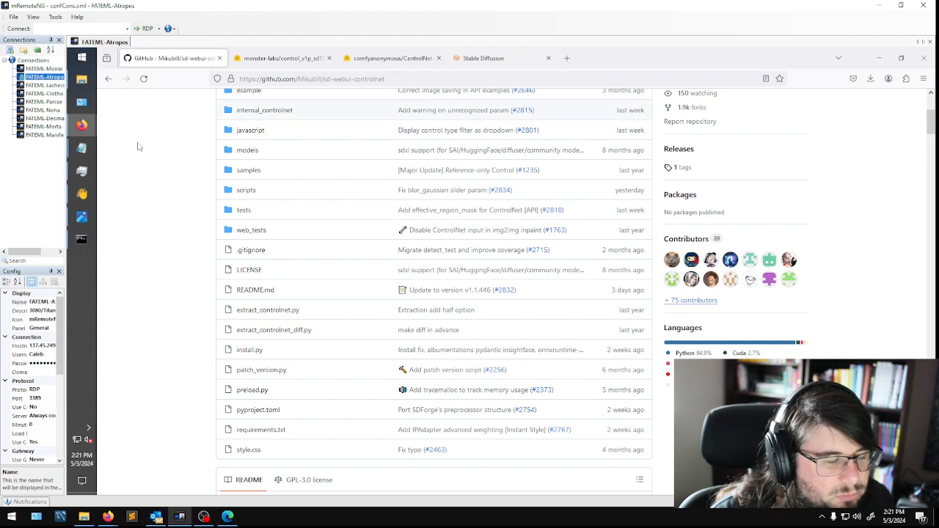
Recheck the repository address on GitHub and install the sd-webui-controlnet extension from the entered URL.
{"action": "left_click", "coordinate": [307, 79]}
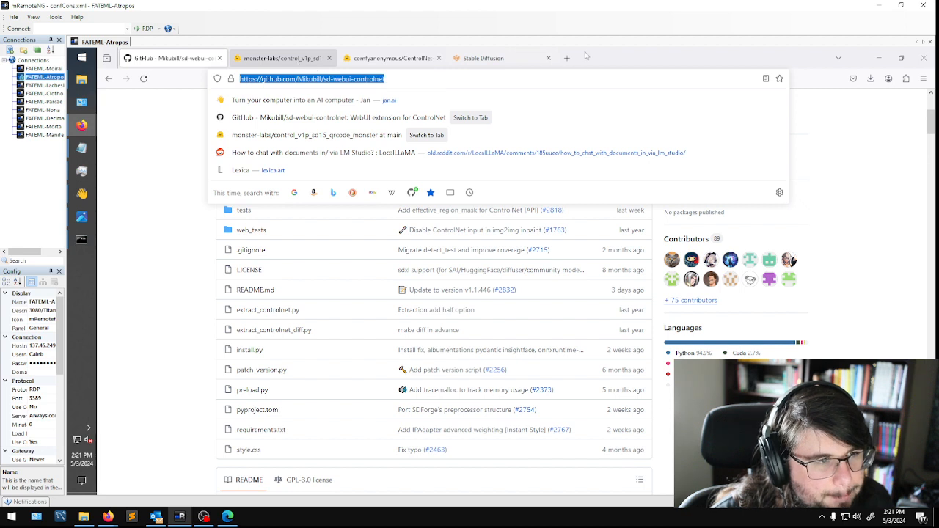
{"action": "left_click", "coordinate": [498, 57]}
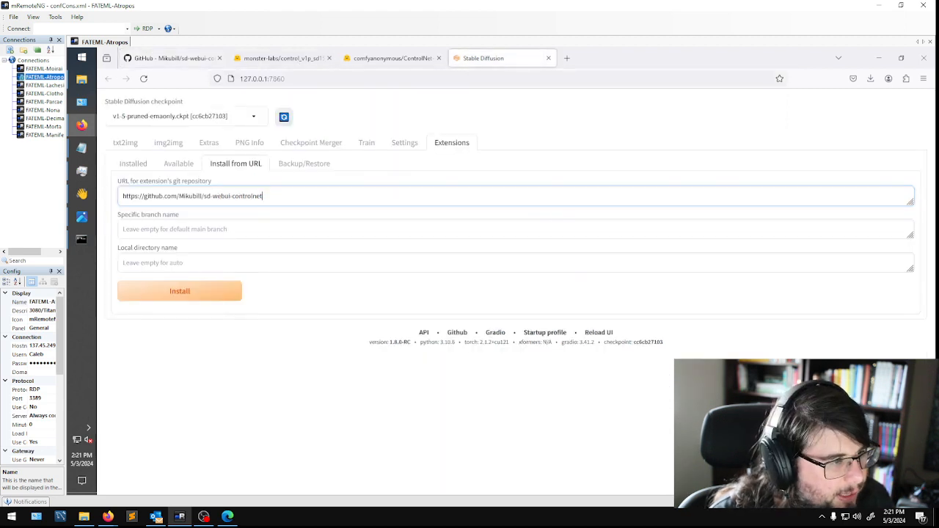
{"action": "key", "text": "Tab"}
{"action": "left_click", "coordinate": [192, 302]}
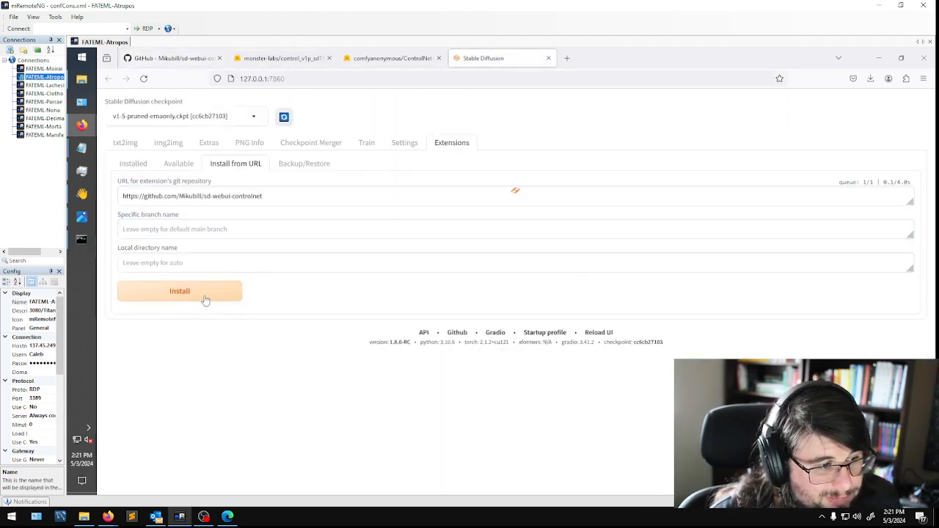
Check the console window for the progress of the sd-webui-controlnet installation, keeping it beside the web UI.
{"action": "left_click", "coordinate": [82, 239]}
{"action": "left_click_drag", "start_coordinate": [410, 57], "coordinate": [732, 229]}
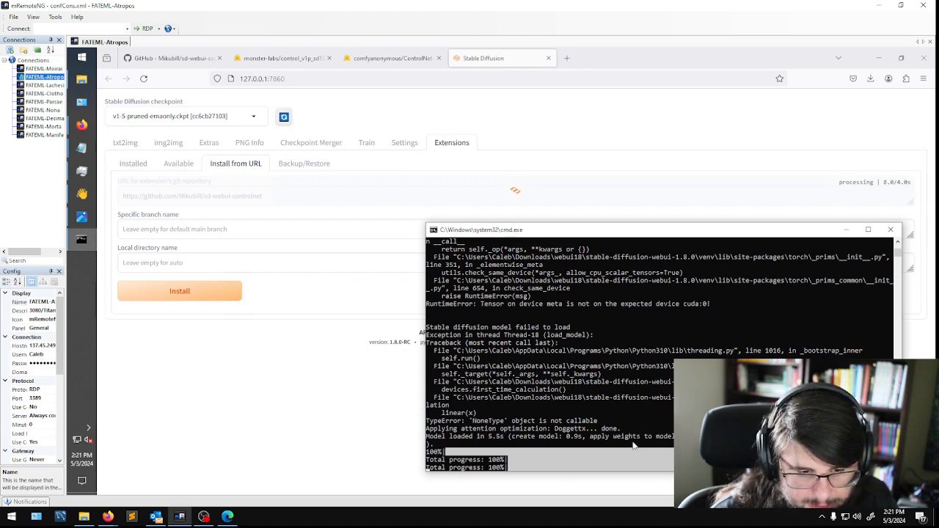
{"action": "left_click_drag", "start_coordinate": [630, 235], "coordinate": [613, 162]}
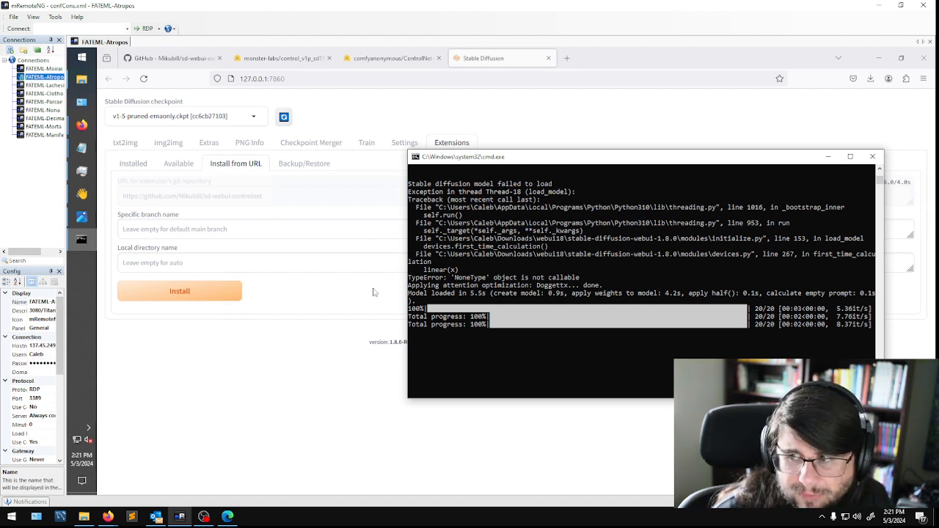
{"action": "left_click_drag", "start_coordinate": [517, 165], "coordinate": [519, 267]}
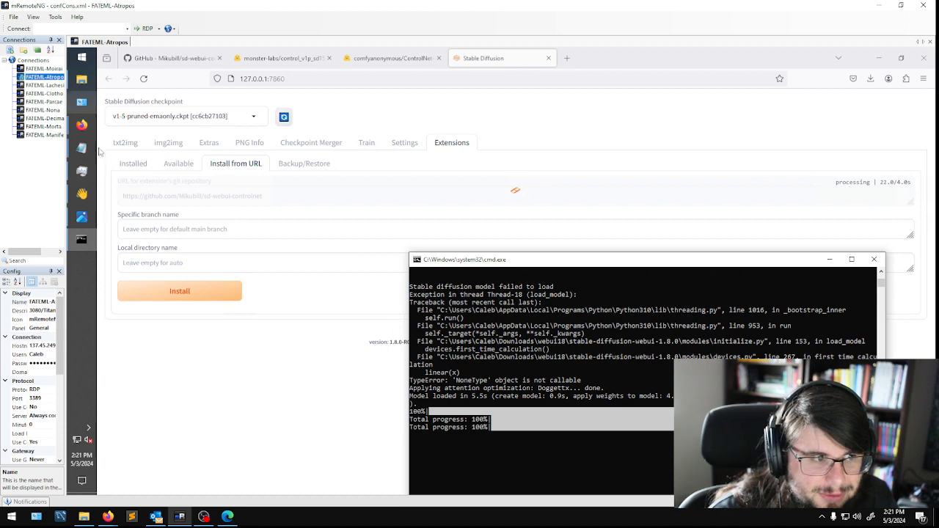
Review the Notepad notes from the sd-webui-controlet line through step 3, Download controlnet models.
{"action": "mouse_move", "coordinate": [85, 83]}
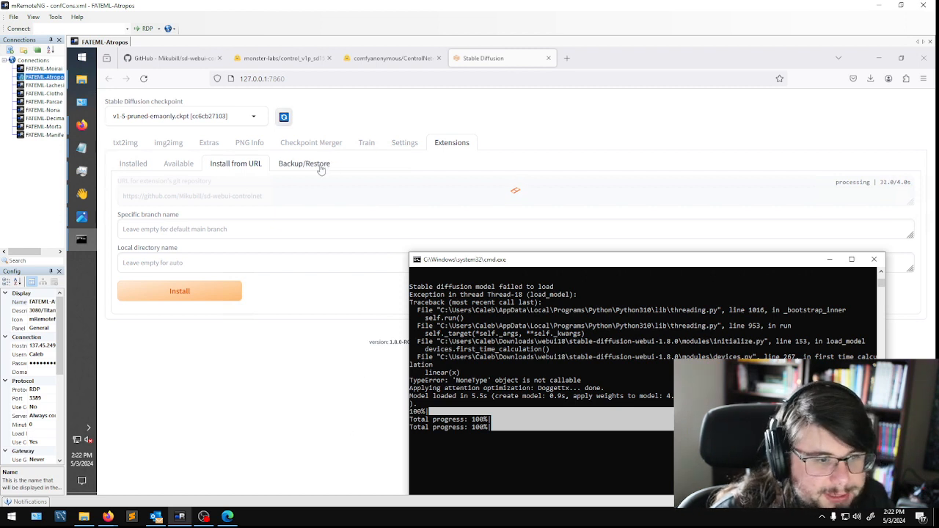
{"action": "mouse_move", "coordinate": [81, 149]}
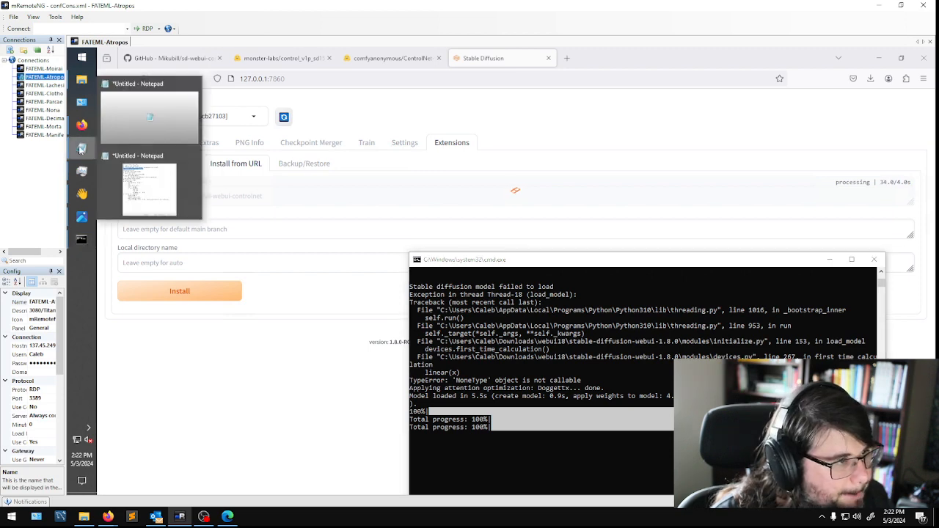
{"action": "left_click", "coordinate": [133, 184]}
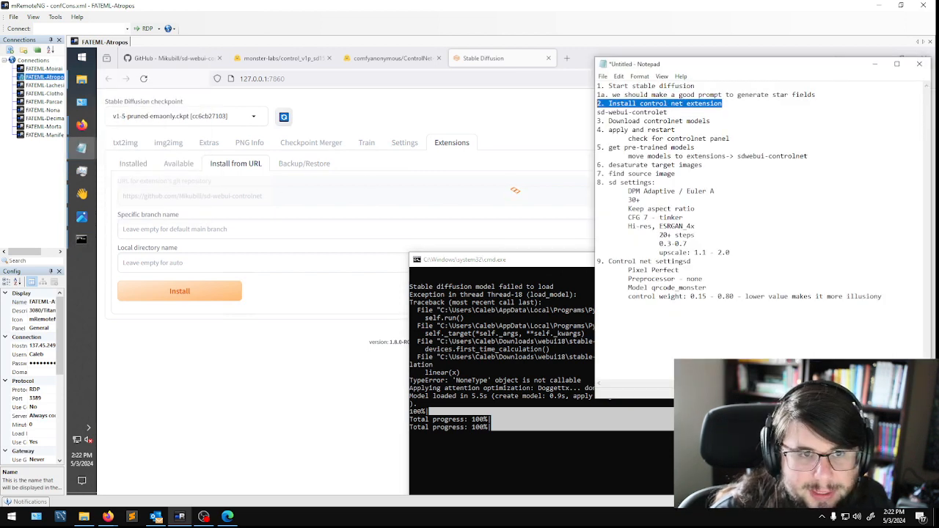
{"action": "left_click_drag", "start_coordinate": [667, 112], "coordinate": [597, 112]}
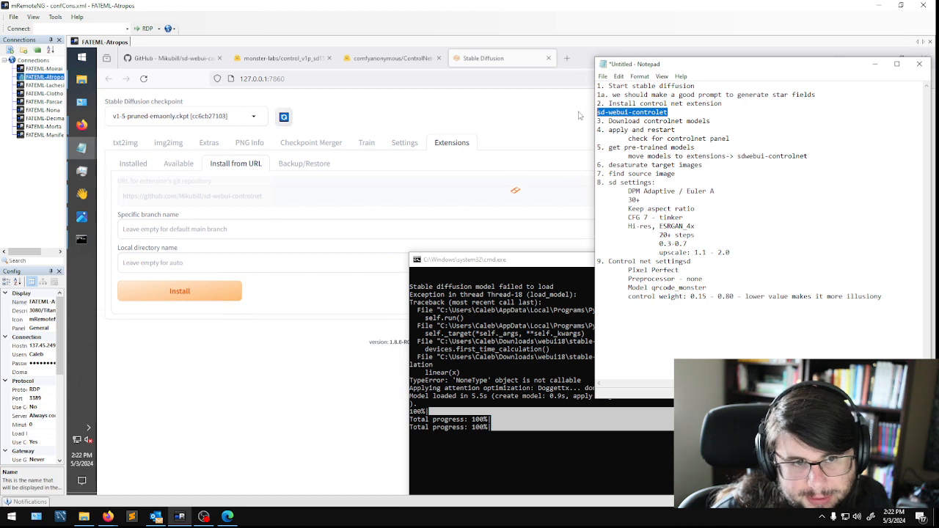
{"action": "left_click_drag", "start_coordinate": [710, 121], "coordinate": [597, 121]}
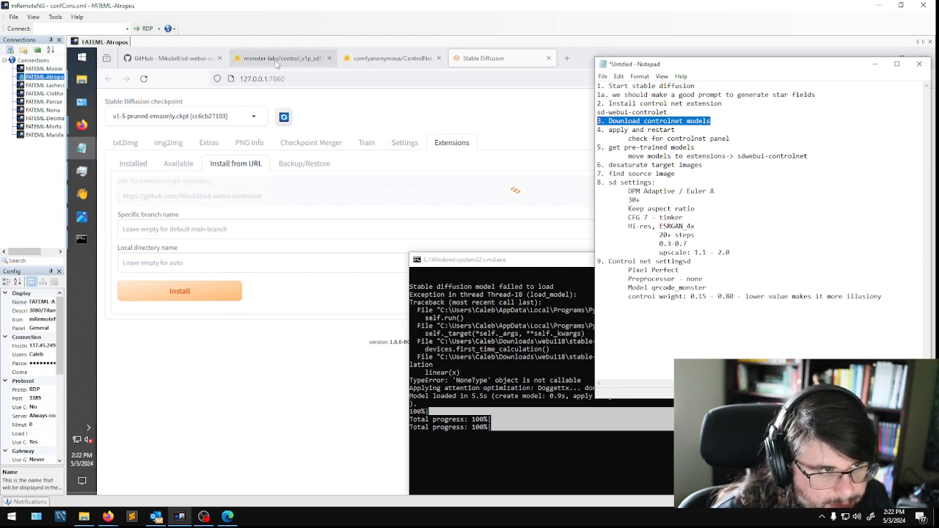
Examine the control_v1p_sd15_qrcode_monster files on Hugging Face and check the browser's downloads for its yaml and safetensors files.
{"action": "left_click", "coordinate": [312, 60]}
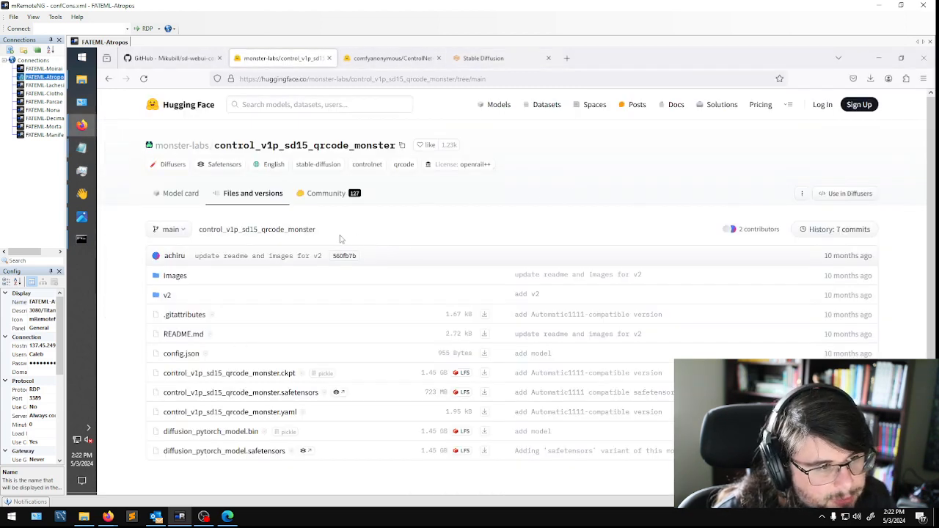
{"action": "left_click_drag", "start_coordinate": [317, 230], "coordinate": [200, 230]}
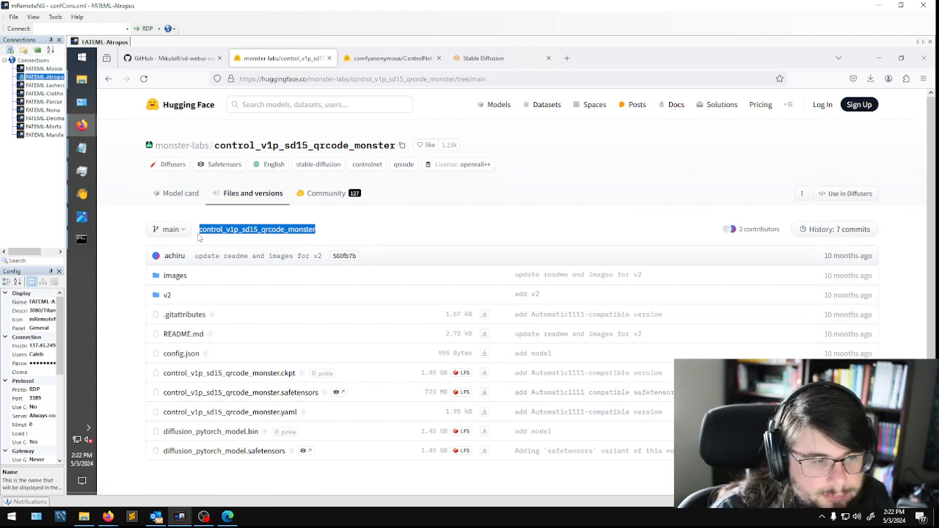
{"action": "left_click", "coordinate": [286, 242]}
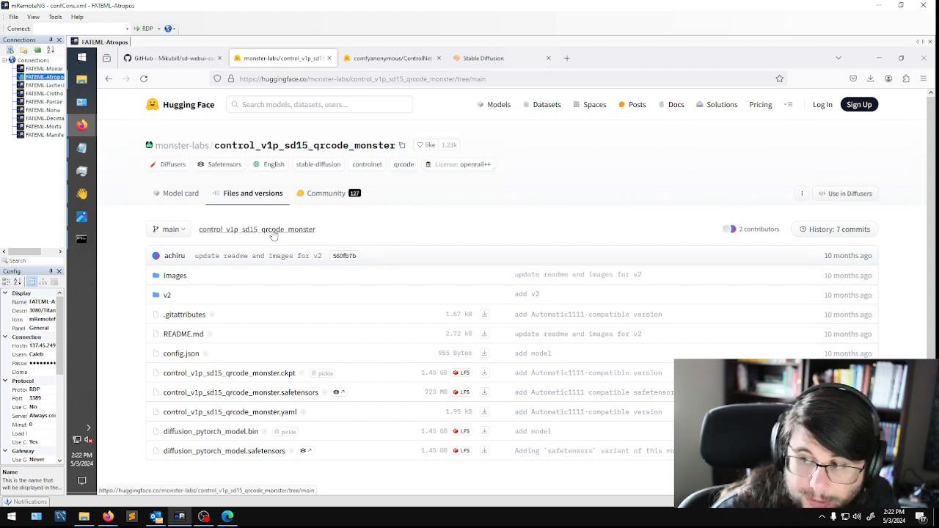
{"action": "scroll", "coordinate": [381, 411], "scroll_direction": "down", "scroll_amount": 1}
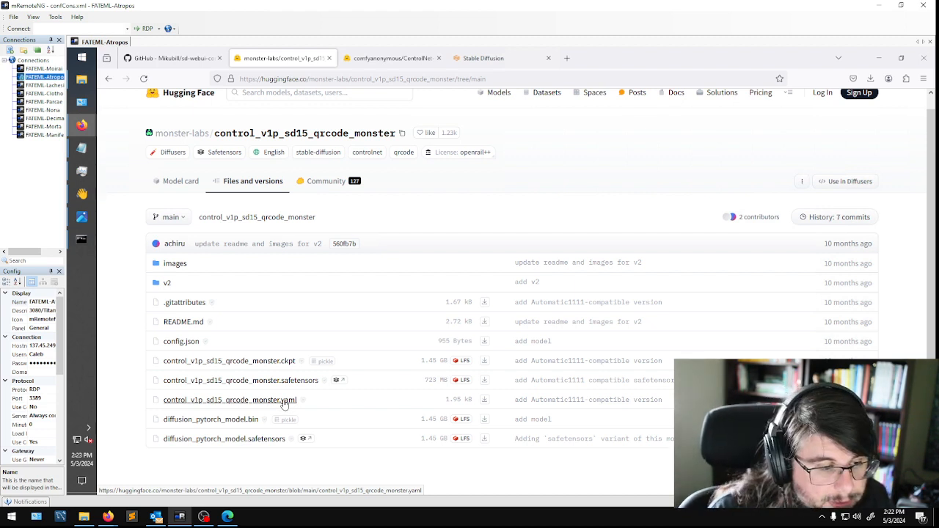
{"action": "left_click", "coordinate": [870, 80]}
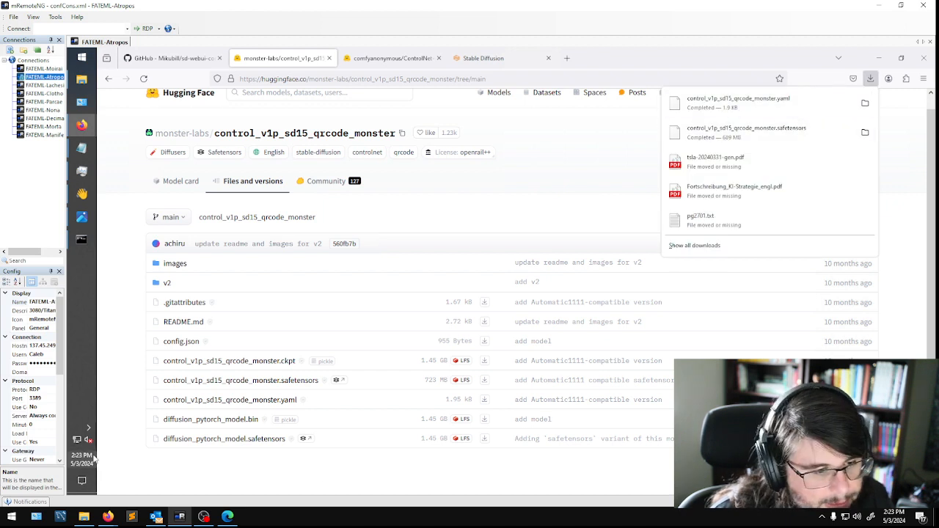
{"action": "left_click", "coordinate": [122, 431]}
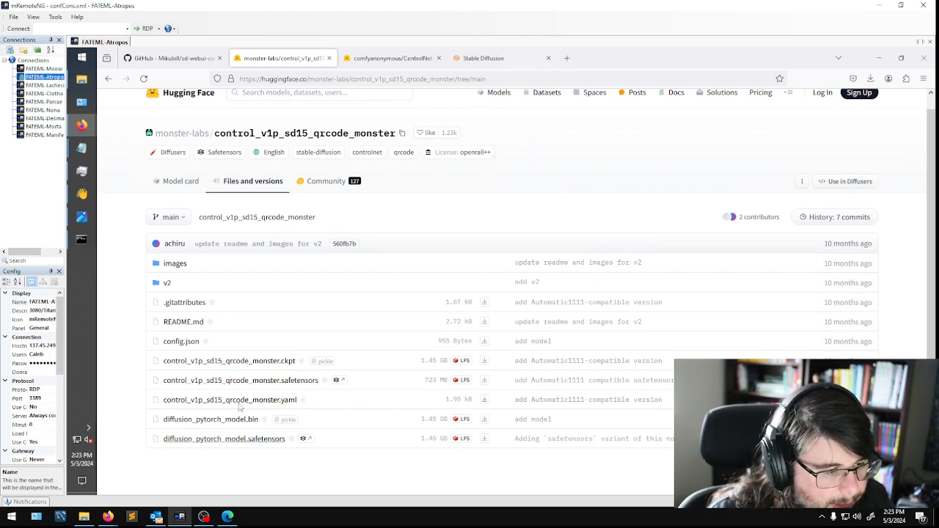
Download the control_lora_rank128 SD15 models, including depth, canny, inpaint, lineart and openpose, from comfyanonymous's ControlNet-v1-1_fp16_safetensors repository.
{"action": "key", "text": "ctrl+Tab"}
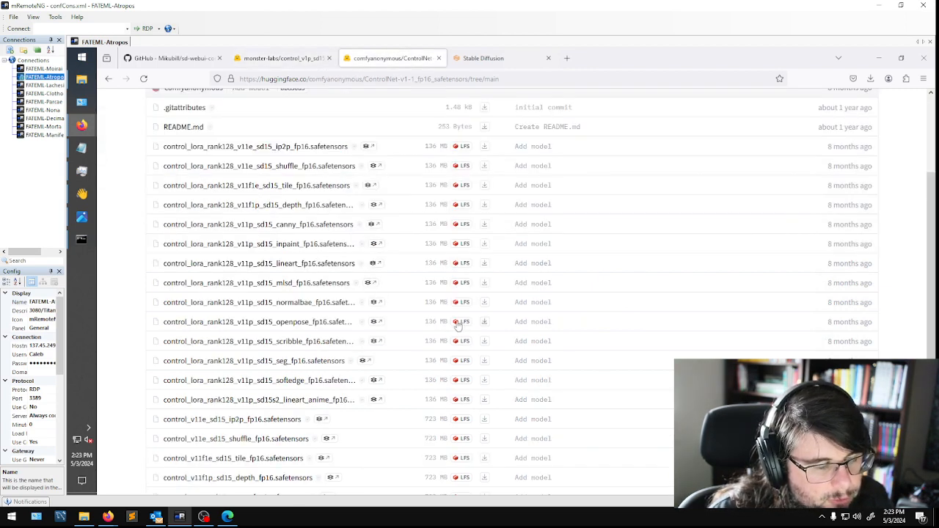
{"action": "scroll", "coordinate": [316, 213], "scroll_direction": "down", "scroll_amount": 2}
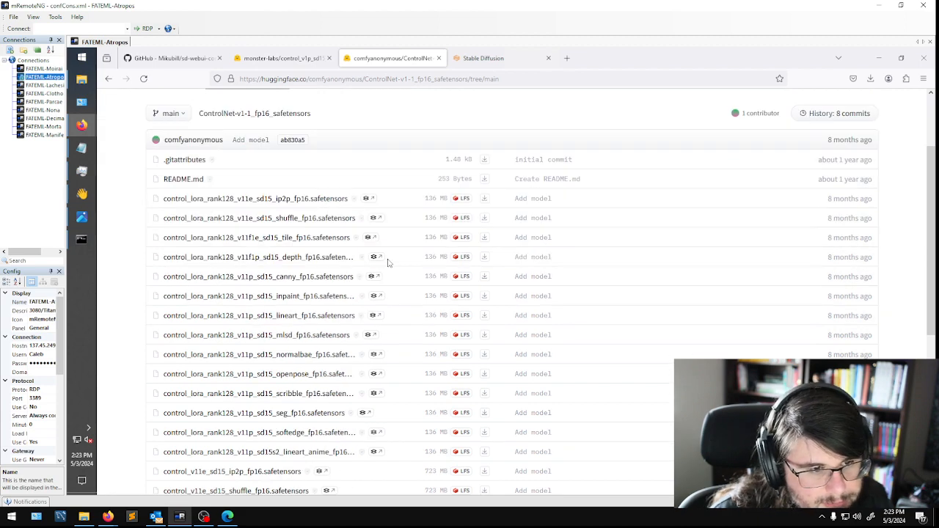
{"action": "scroll", "coordinate": [297, 229], "scroll_direction": "down", "scroll_amount": 1}
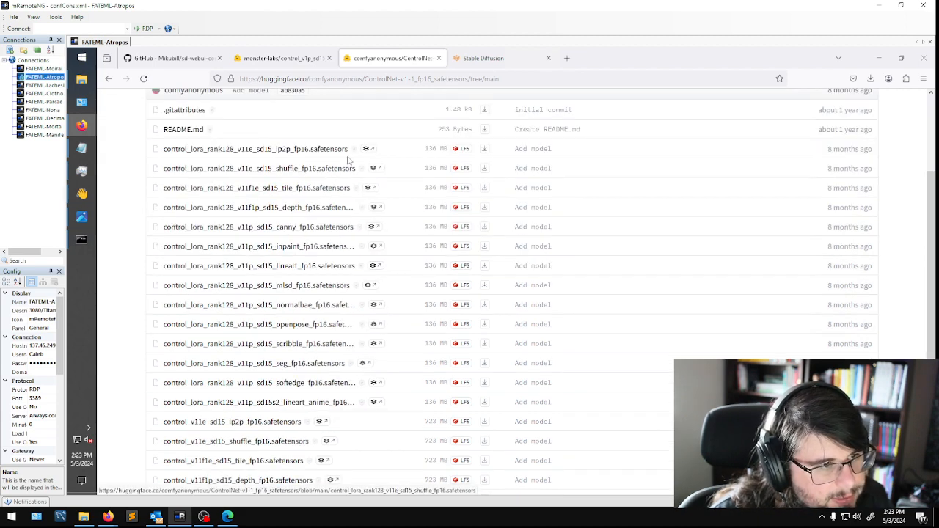
{"action": "left_click", "coordinate": [485, 169]}
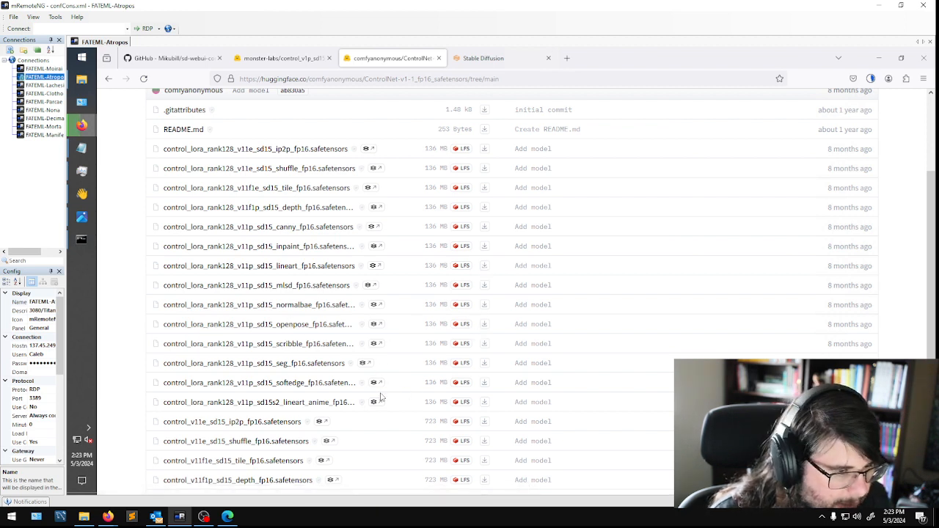
Look through the remaining ControlNet model files in the repository, including the larger control_v11 versions.
{"action": "scroll", "coordinate": [375, 397], "scroll_direction": "down", "scroll_amount": 2}
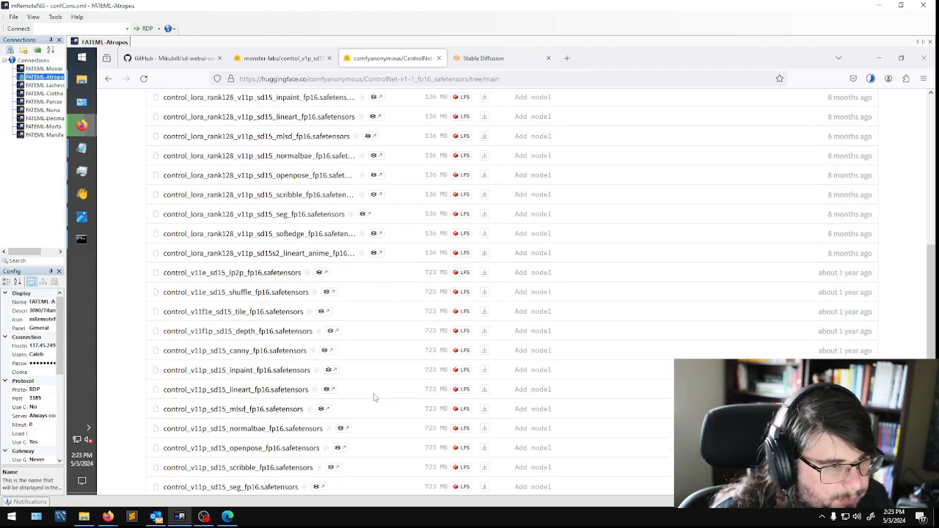
{"action": "scroll", "coordinate": [374, 397], "scroll_direction": "down", "scroll_amount": 2}
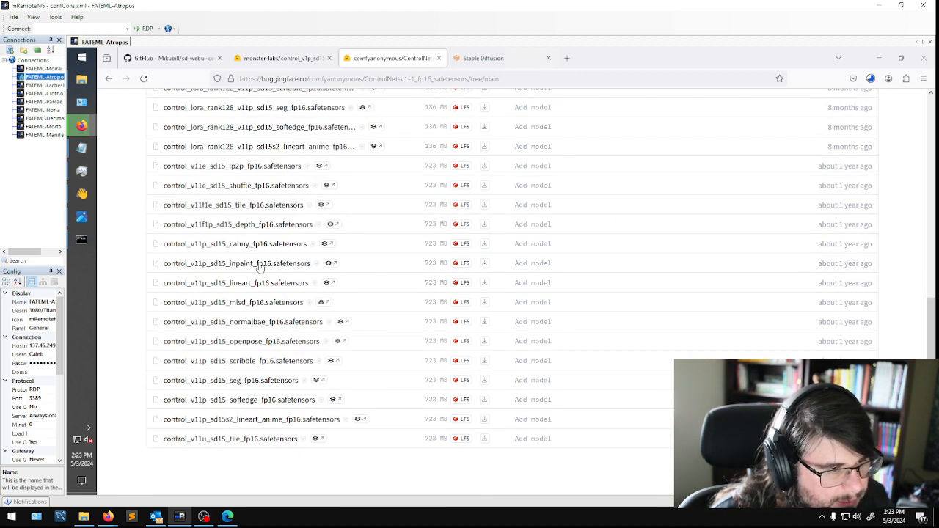
{"action": "scroll", "coordinate": [302, 396], "scroll_direction": "up", "scroll_amount": 2}
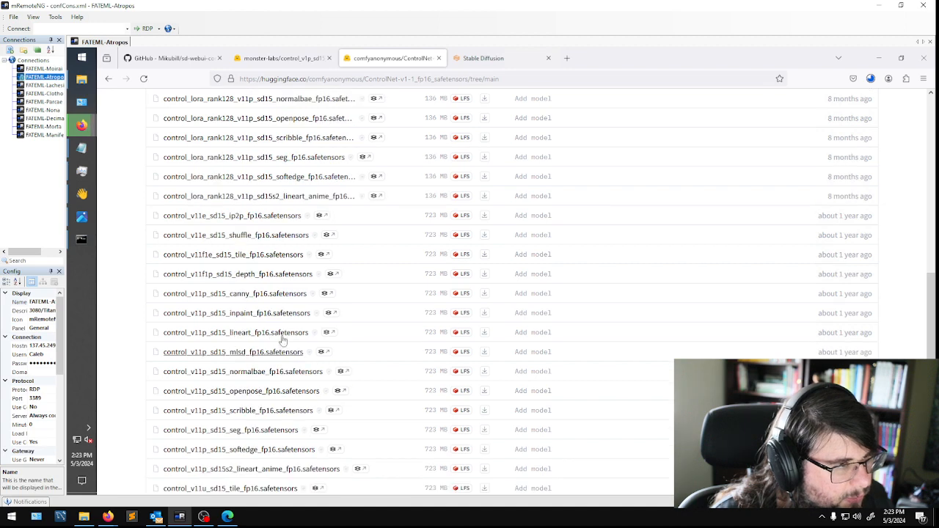
{"action": "scroll", "coordinate": [287, 255], "scroll_direction": "down", "scroll_amount": 2}
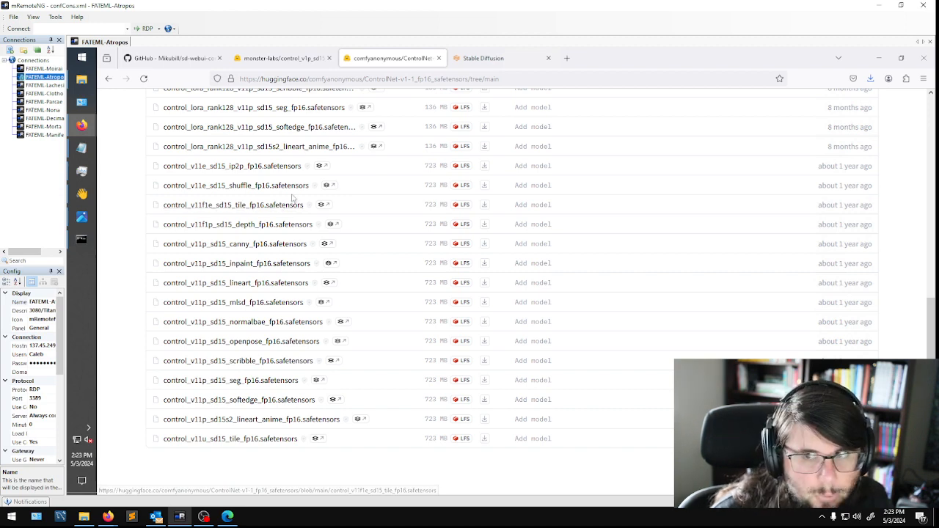
{"action": "scroll", "coordinate": [648, 191], "scroll_direction": "up", "scroll_amount": 1}
{"action": "scroll", "coordinate": [648, 191], "scroll_direction": "up", "scroll_amount": 5}
Close the stray browser Settings page and check the download list for the control_lora_rank128 models.
{"action": "left_click", "coordinate": [886, 79]}
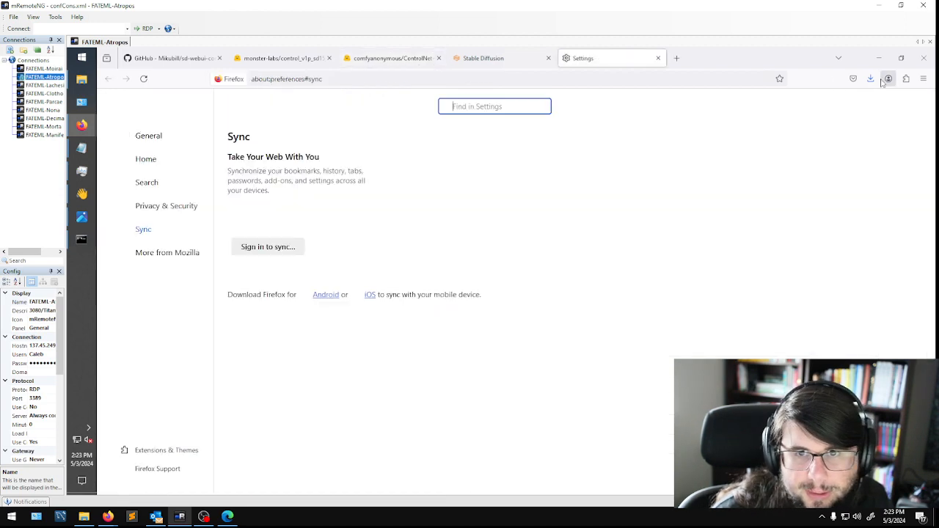
{"action": "left_click", "coordinate": [871, 79]}
{"action": "left_click", "coordinate": [657, 134]}
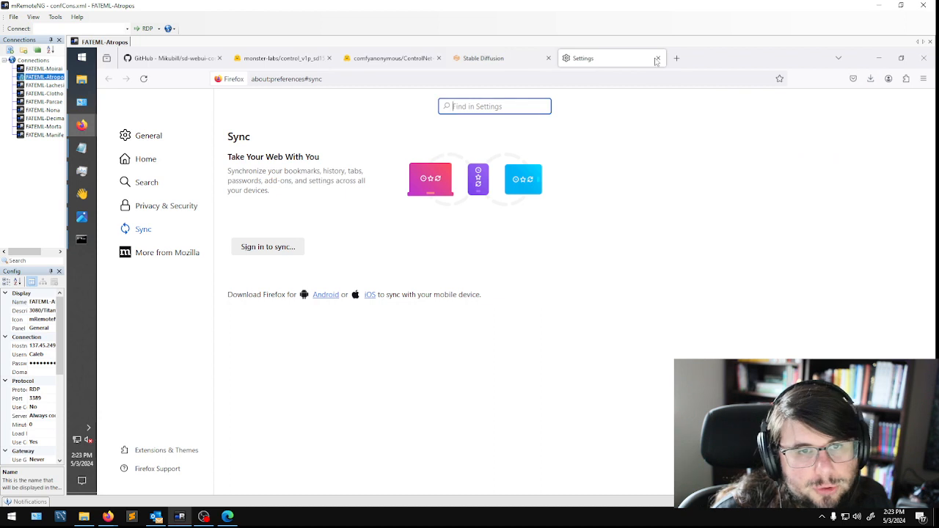
{"action": "left_click", "coordinate": [658, 58]}
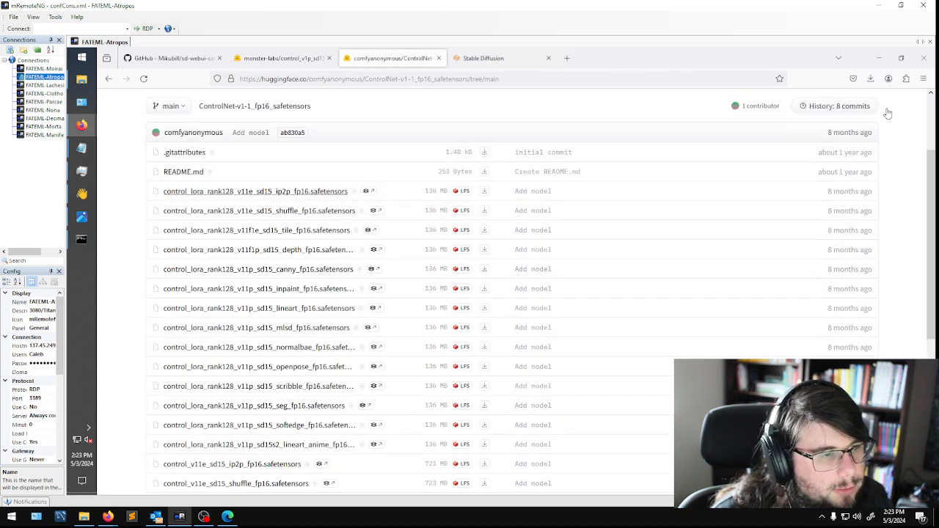
{"action": "left_click", "coordinate": [869, 78]}
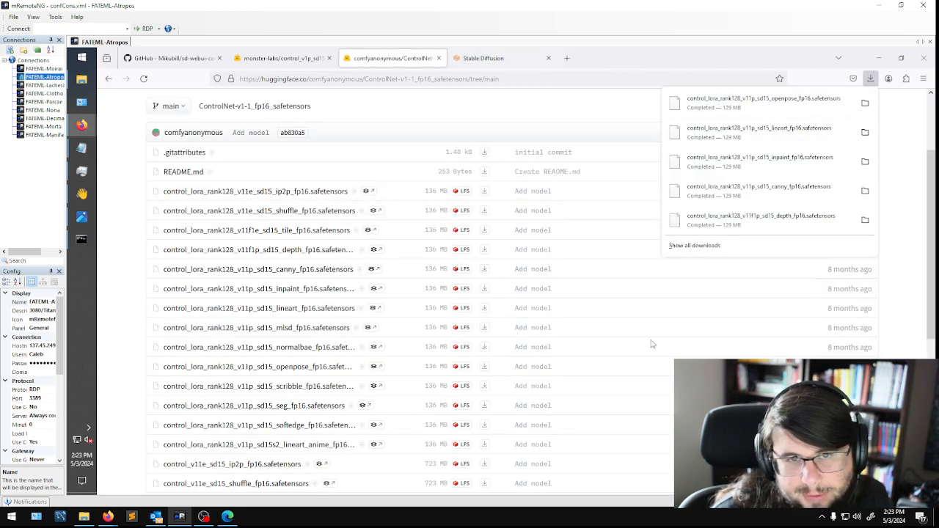
Return to the Stable Diffusion page and read the extension installation output in the console window.
{"action": "left_click", "coordinate": [483, 58]}
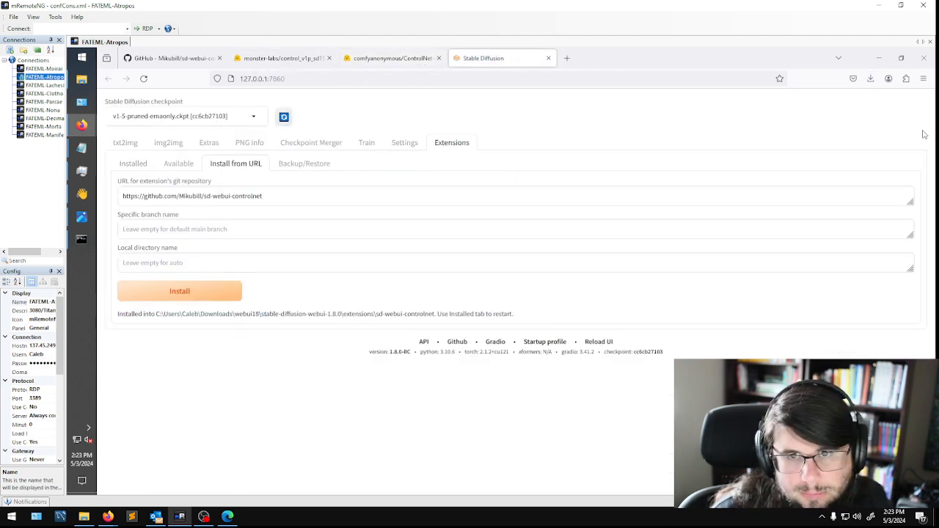
{"action": "left_click", "coordinate": [82, 239]}
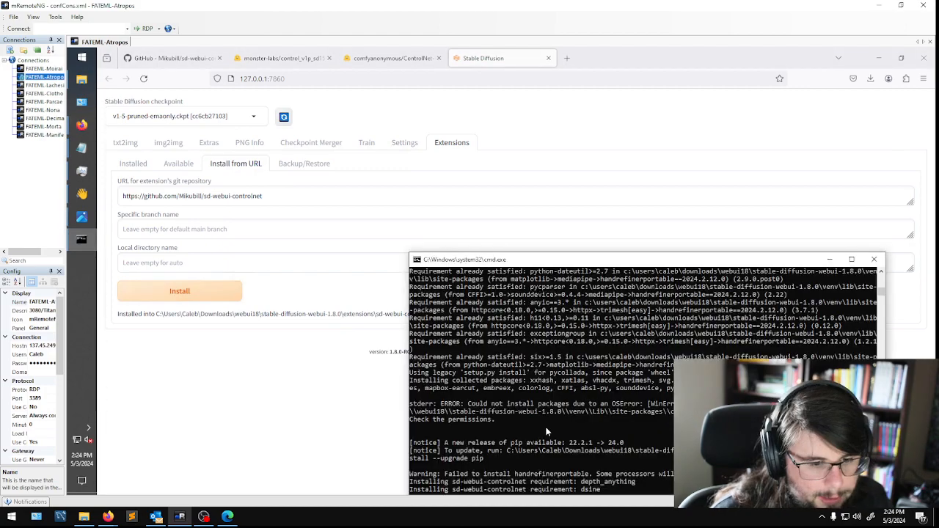
{"action": "left_click_drag", "start_coordinate": [577, 262], "coordinate": [565, 153]}
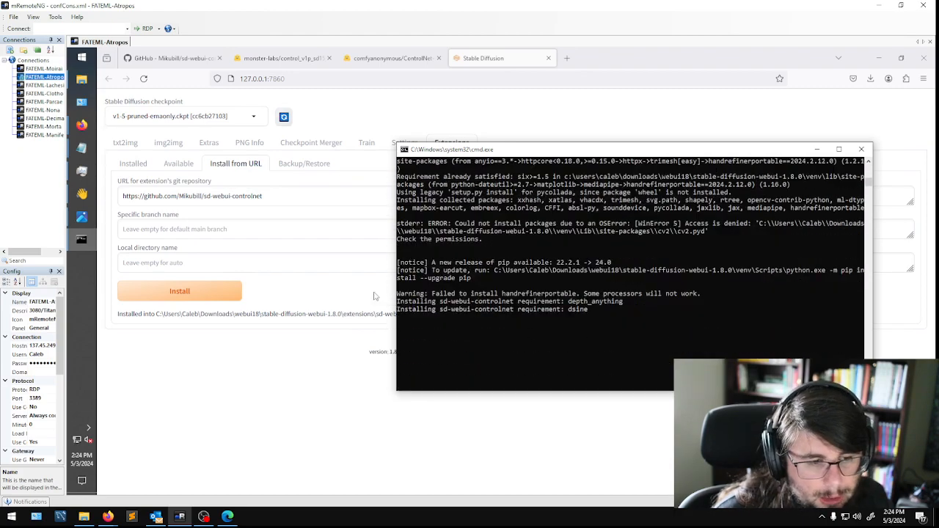
Recheck the notes, show the installed extensions, and apply the changes and restart the web UI.
{"action": "mouse_move", "coordinate": [85, 145]}
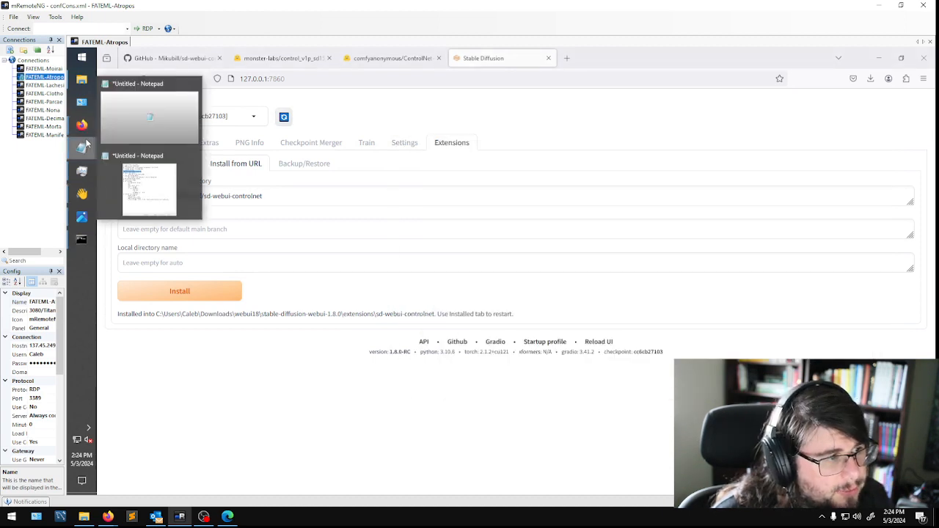
{"action": "left_click", "coordinate": [133, 188]}
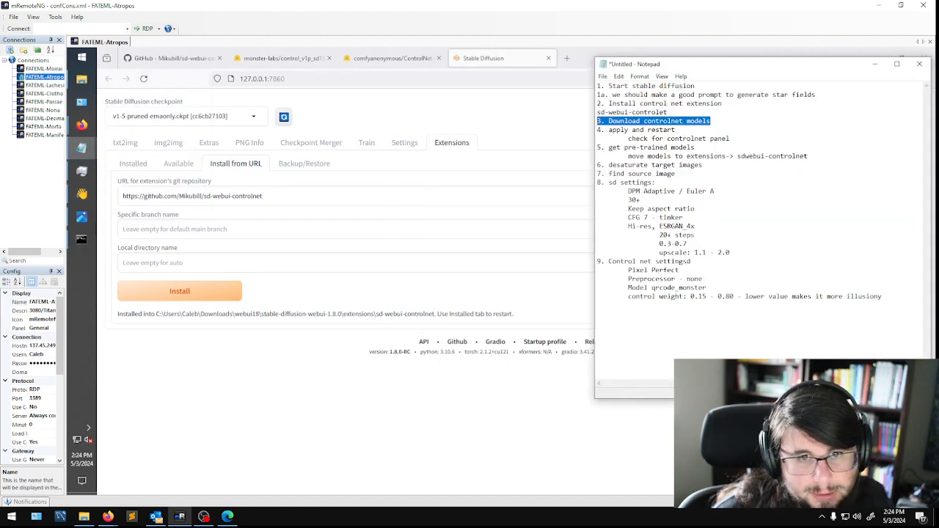
{"action": "left_click", "coordinate": [136, 164]}
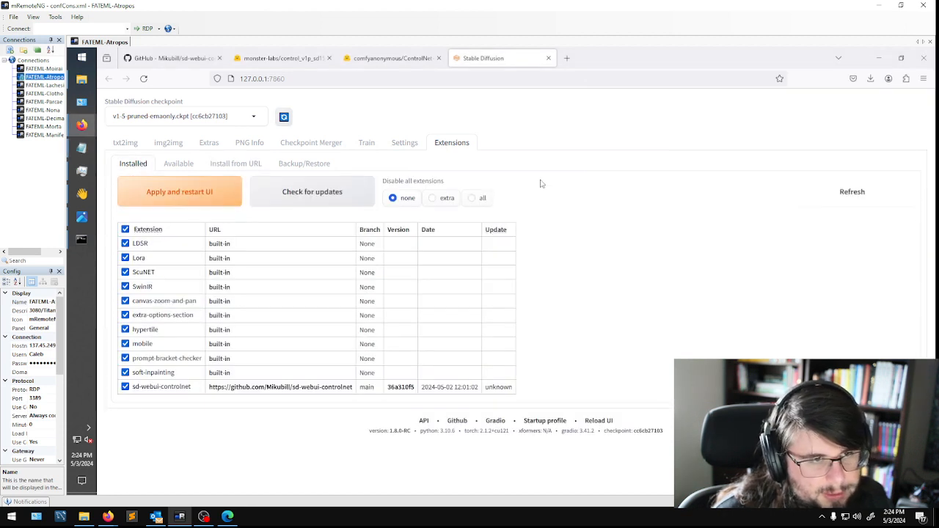
{"action": "left_click", "coordinate": [169, 198]}
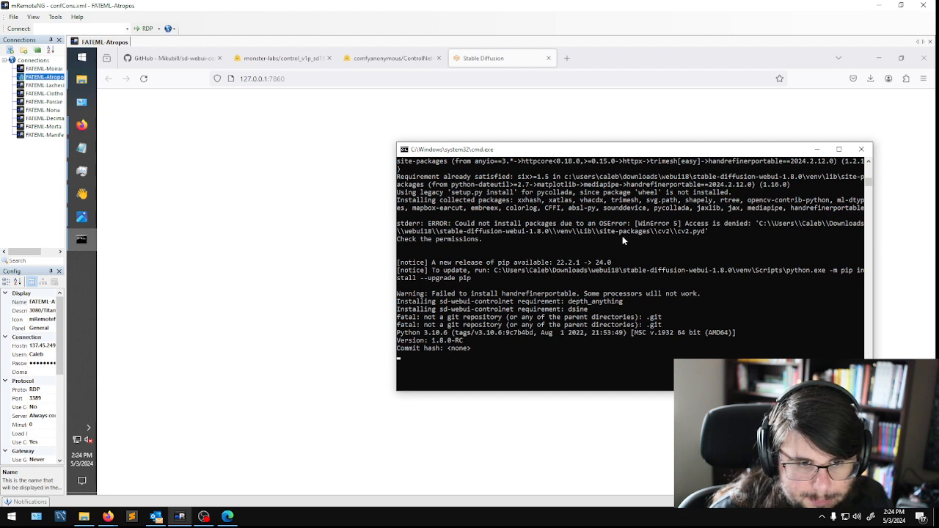
Examine the package installation error in the console output, including the file path it names.
{"action": "left_click_drag", "start_coordinate": [713, 234], "coordinate": [376, 223]}
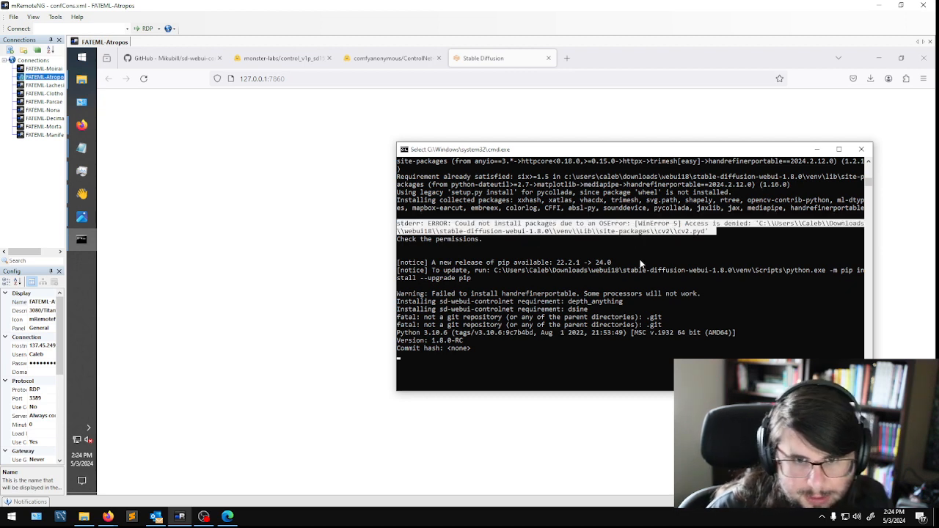
{"action": "left_click", "coordinate": [745, 223]}
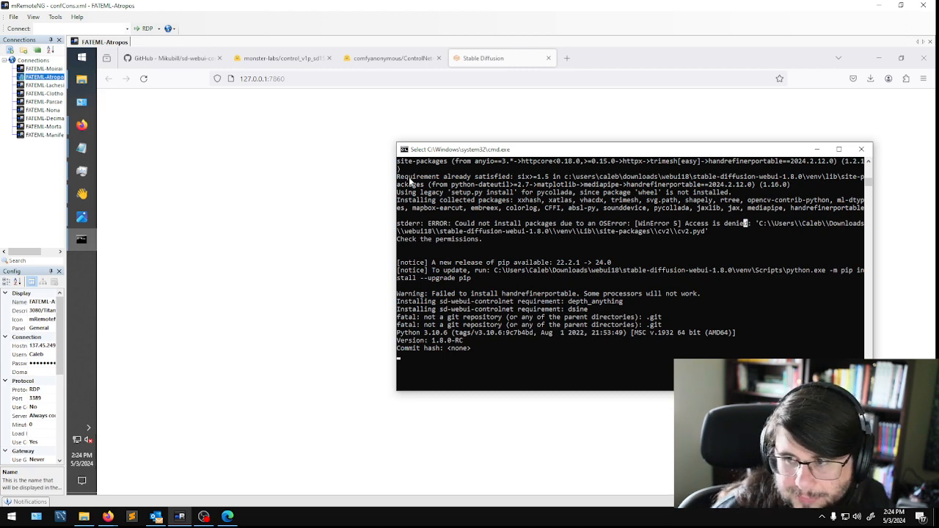
Check the reloading web UI page, then bring back the console window and move it aside.
{"action": "left_click", "coordinate": [372, 189]}
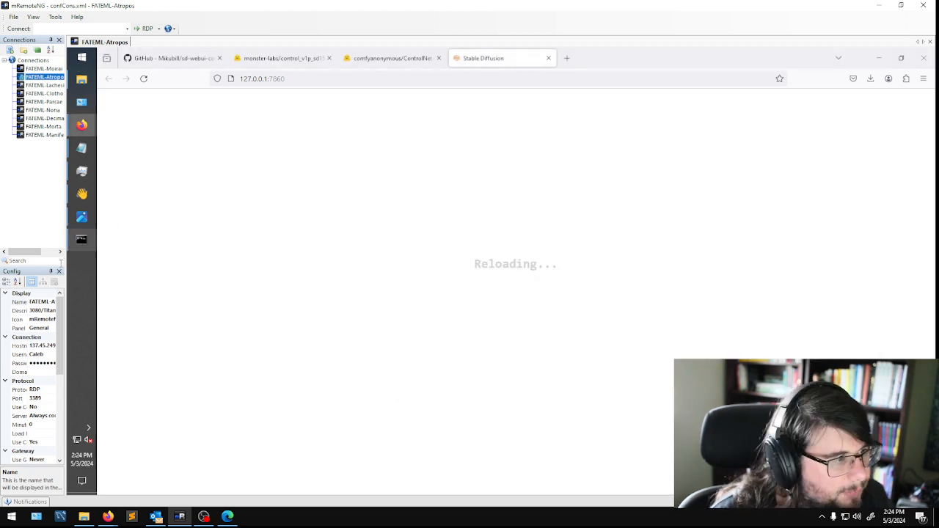
{"action": "left_click", "coordinate": [81, 239]}
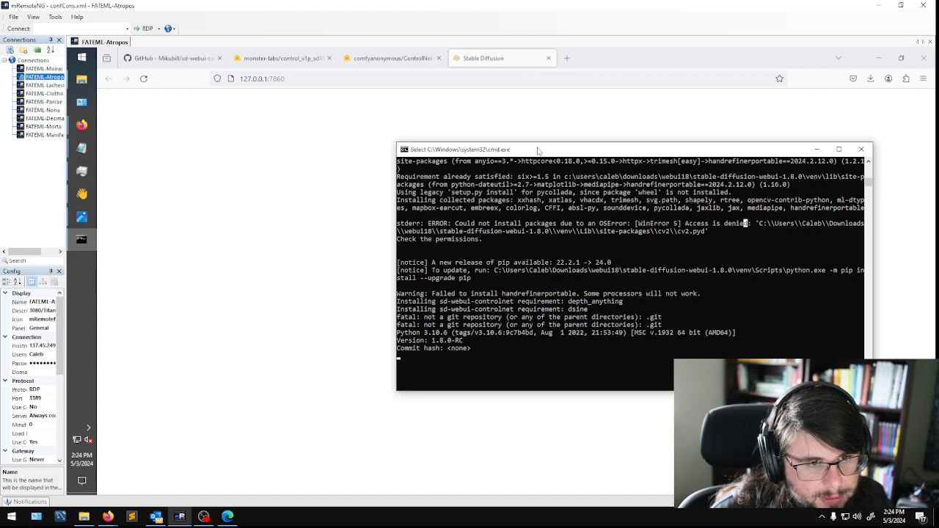
{"action": "left_click_drag", "start_coordinate": [537, 151], "coordinate": [577, 220]}
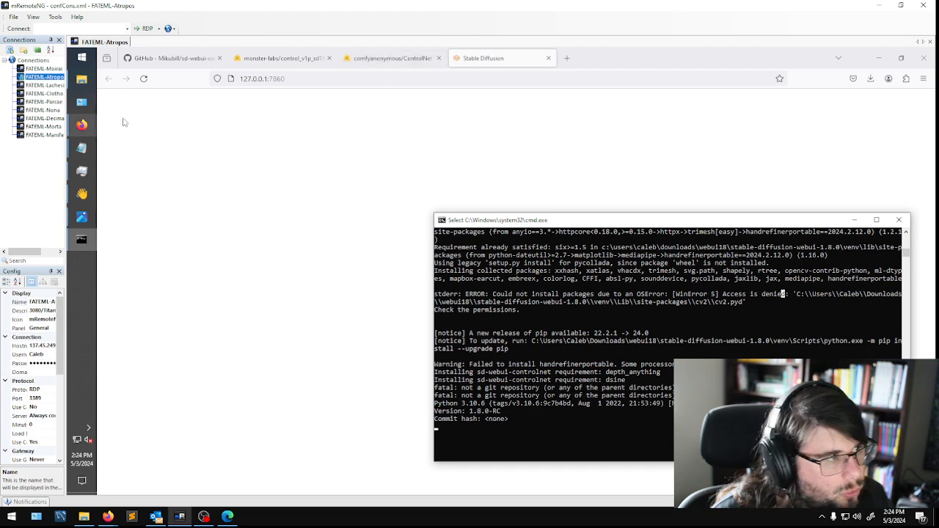
Switch to File Explorer and open the models folder of the sd-webui-controlnet extension inside stable-diffusion-webui-1.8.0.
{"action": "left_click", "coordinate": [81, 79]}
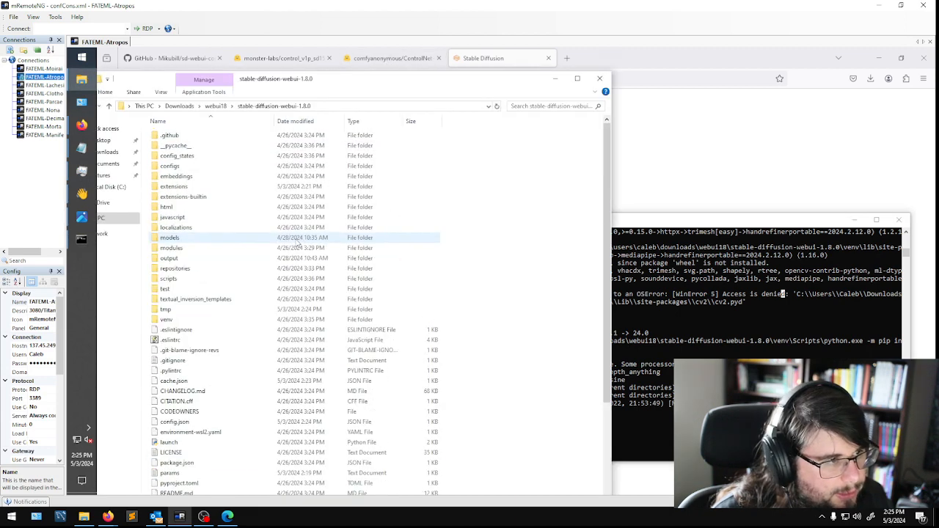
{"action": "left_click", "coordinate": [179, 105]}
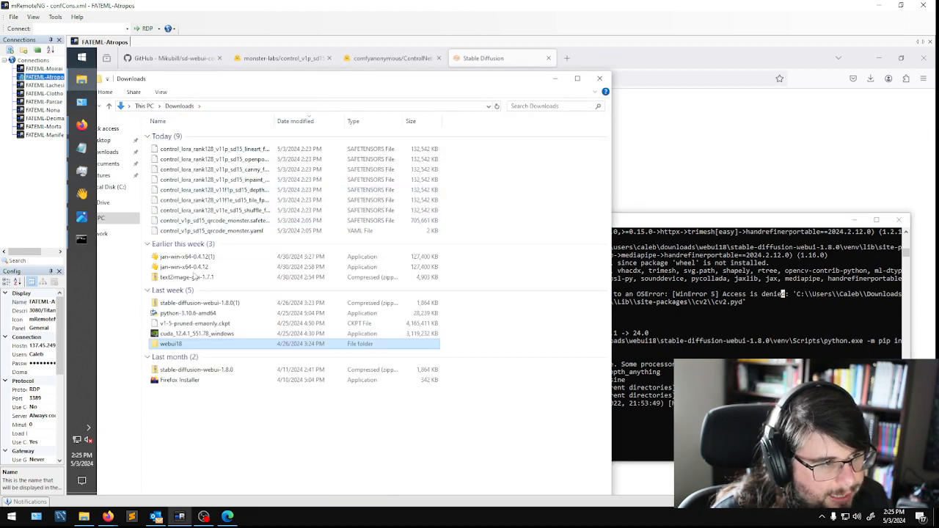
{"action": "double_click", "coordinate": [180, 339]}
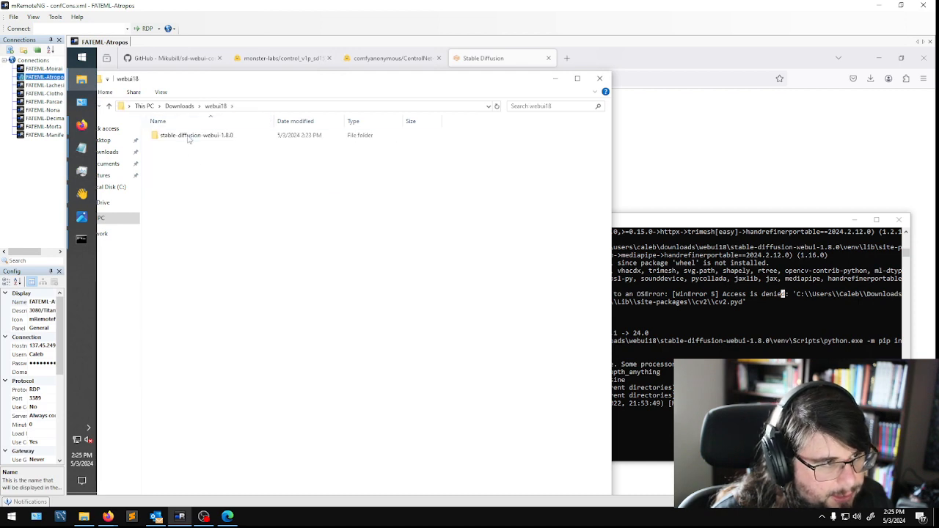
{"action": "double_click", "coordinate": [190, 136]}
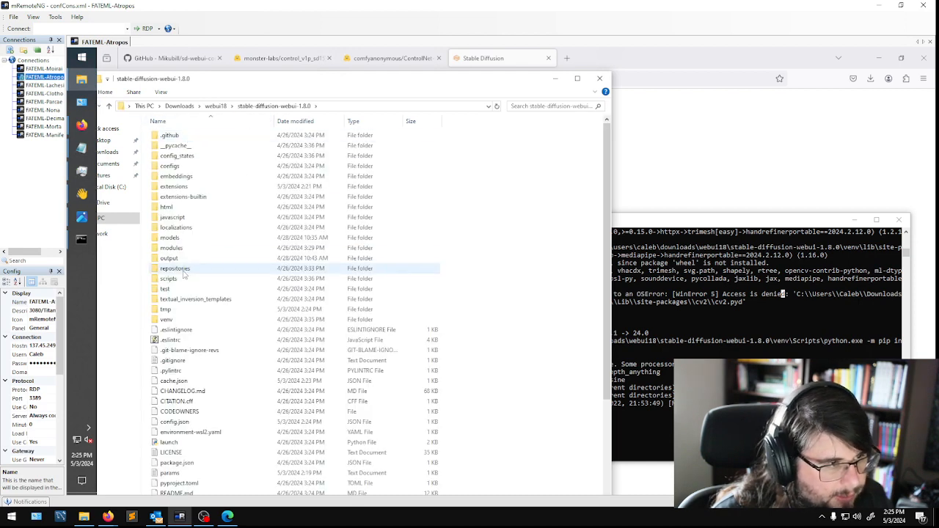
{"action": "left_click", "coordinate": [174, 196]}
{"action": "double_click", "coordinate": [174, 186]}
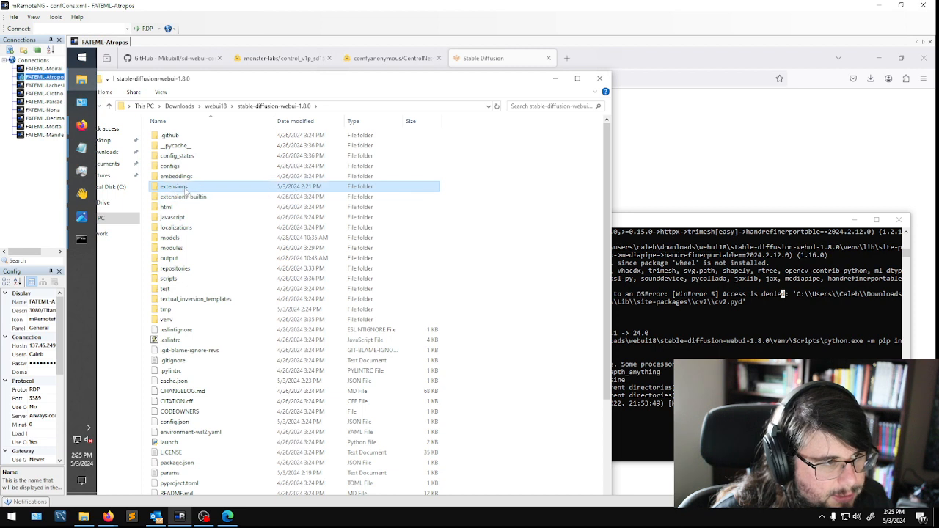
{"action": "left_click", "coordinate": [196, 137]}
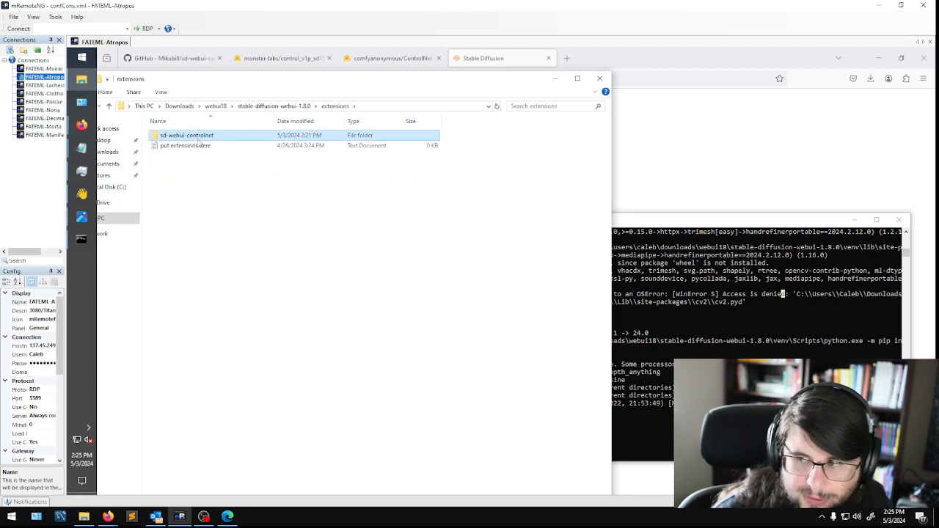
{"action": "double_click", "coordinate": [197, 140]}
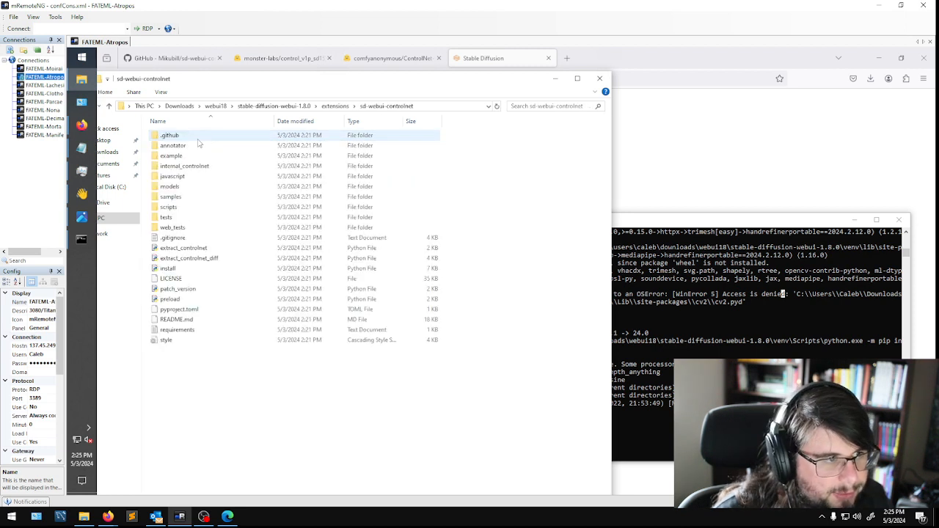
{"action": "double_click", "coordinate": [195, 187]}
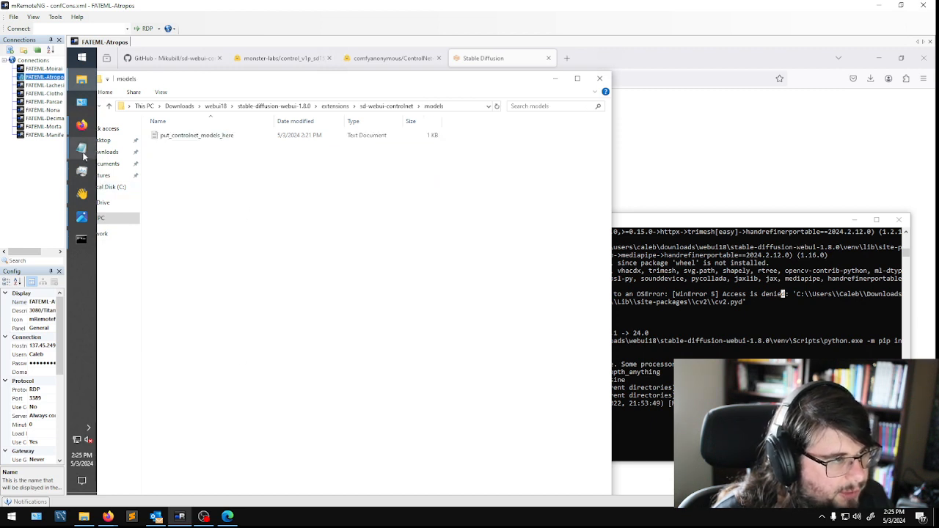
Recheck in the notes where the pre-trained models go, comparing the instruction with the open models folder.
{"action": "left_click", "coordinate": [83, 156]}
{"action": "left_click", "coordinate": [172, 179]}
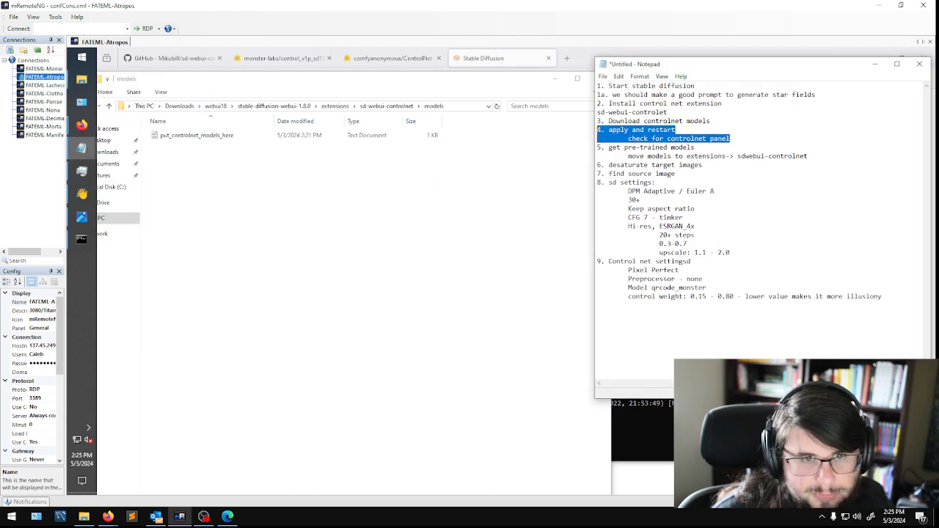
{"action": "left_click", "coordinate": [693, 139]}
{"action": "triple_click", "coordinate": [693, 156]}
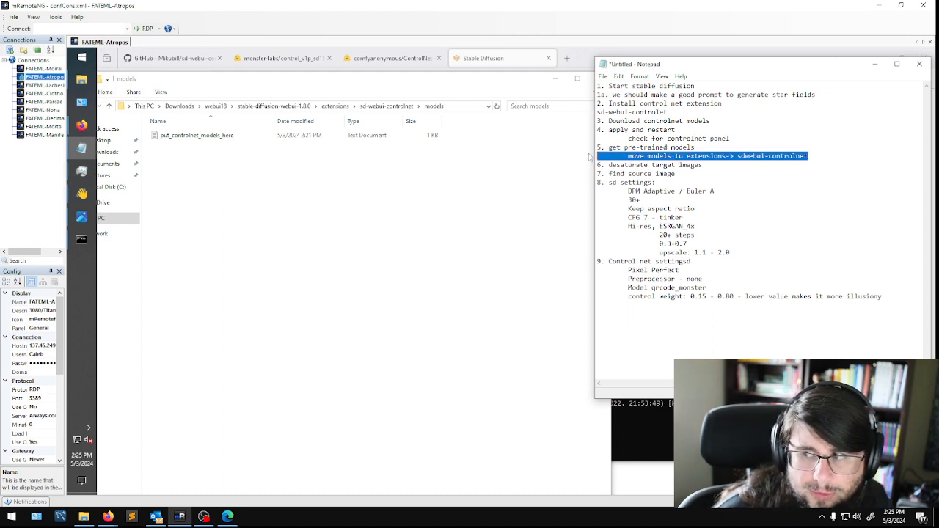
{"action": "left_click", "coordinate": [419, 210]}
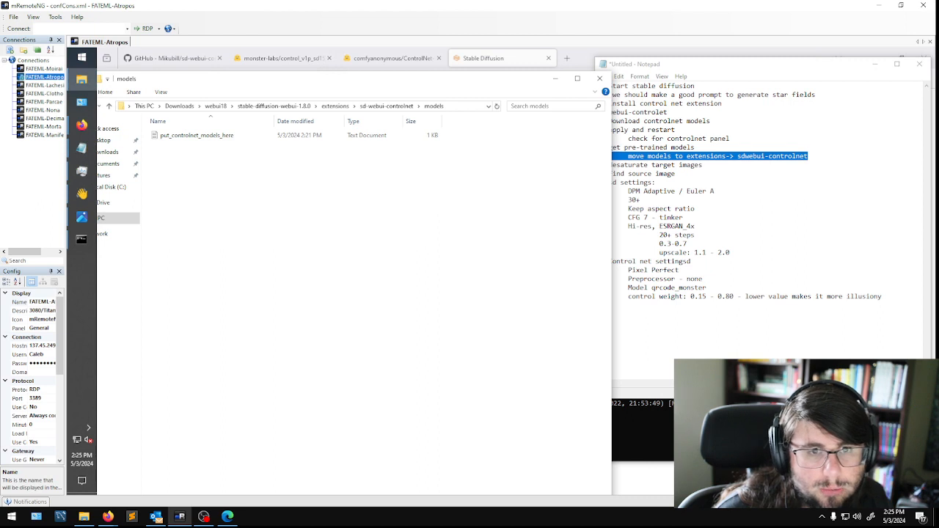
{"action": "left_click", "coordinate": [695, 208]}
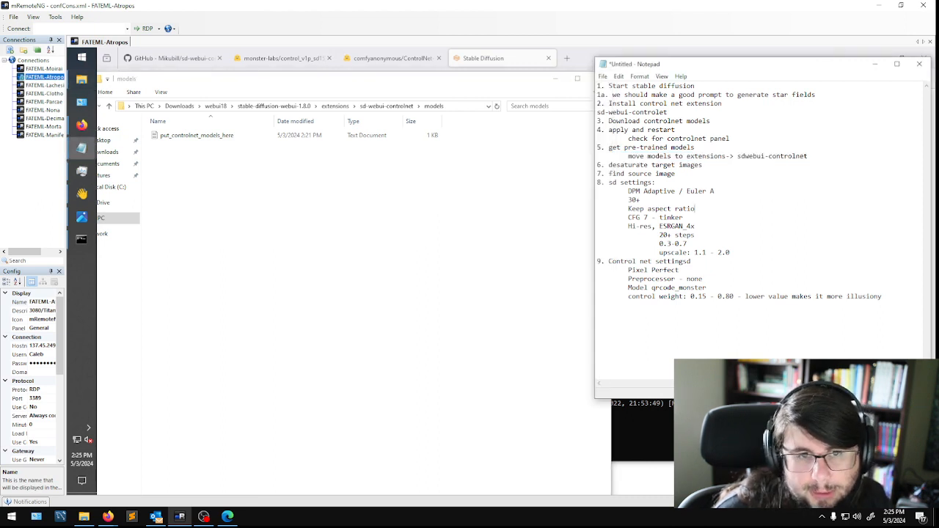
Move the seven control_lora_rank128 files and both control_v1p_sd15_qrcode_monster files from Downloads into the sd-webui-controlnet models folder.
{"action": "left_click", "coordinate": [81, 79]}
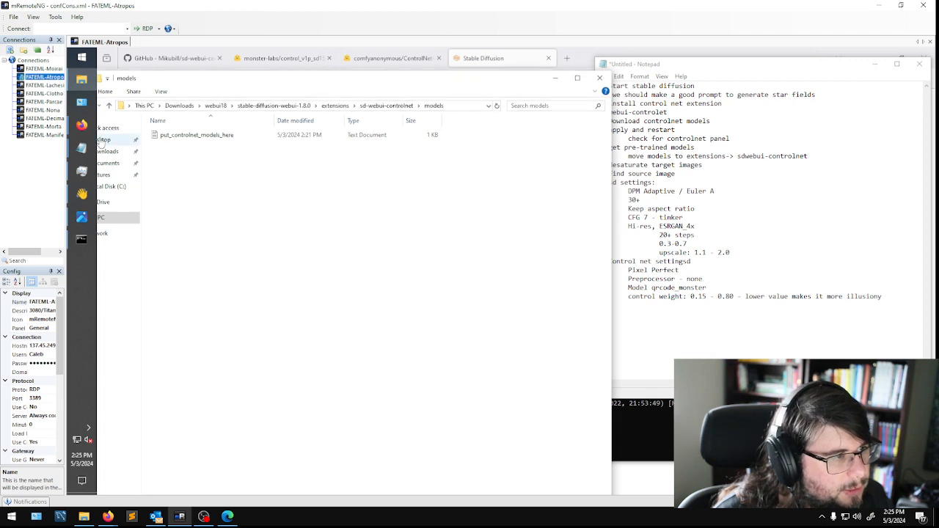
{"action": "left_click", "coordinate": [110, 151]}
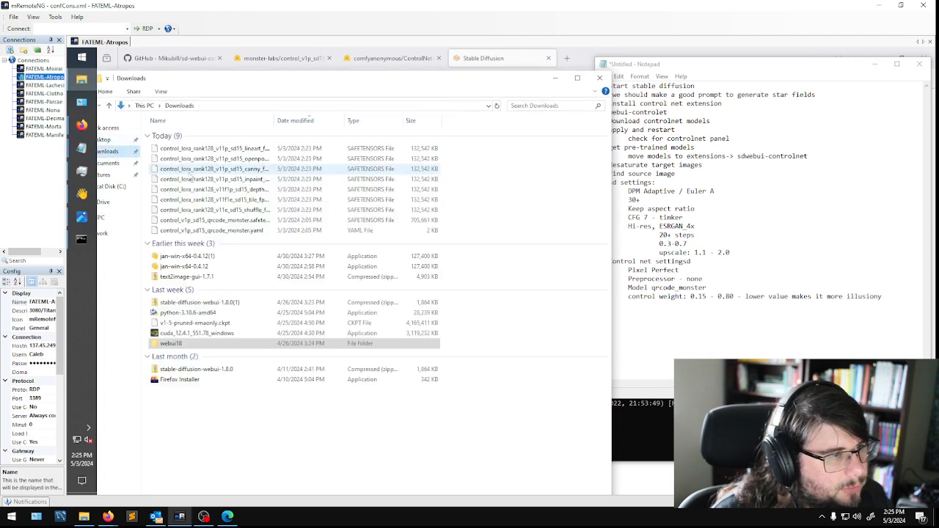
{"action": "left_click", "coordinate": [213, 230]}
{"action": "left_click", "coordinate": [251, 150], "text": "shift"}
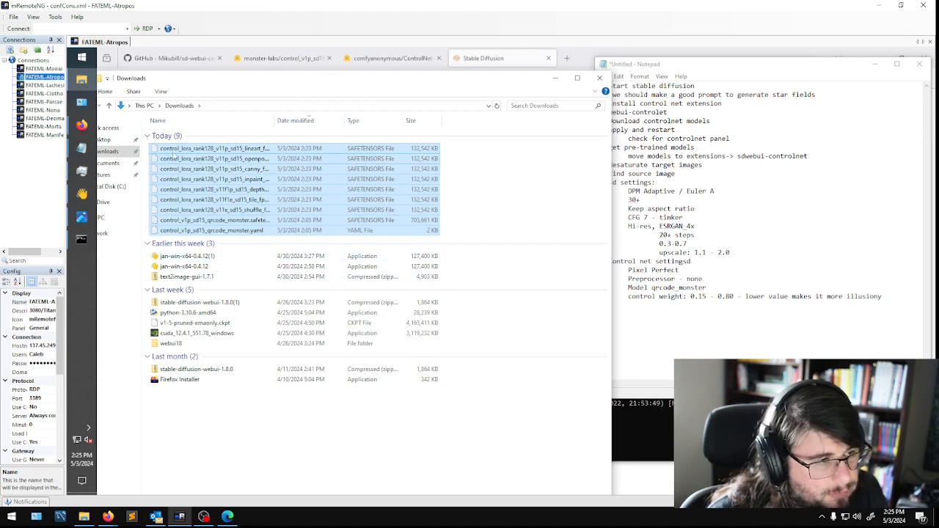
{"action": "double_click", "coordinate": [171, 341]}
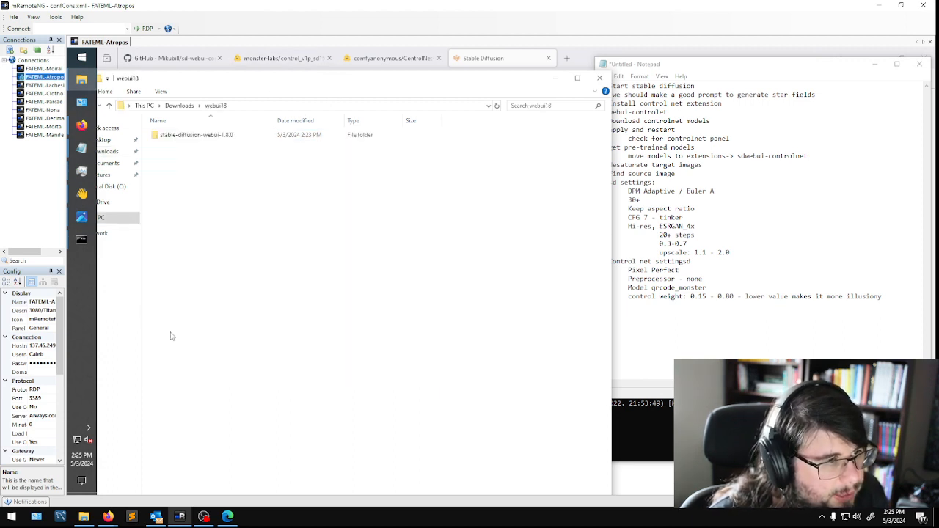
{"action": "double_click", "coordinate": [204, 135]}
{"action": "double_click", "coordinate": [200, 185]}
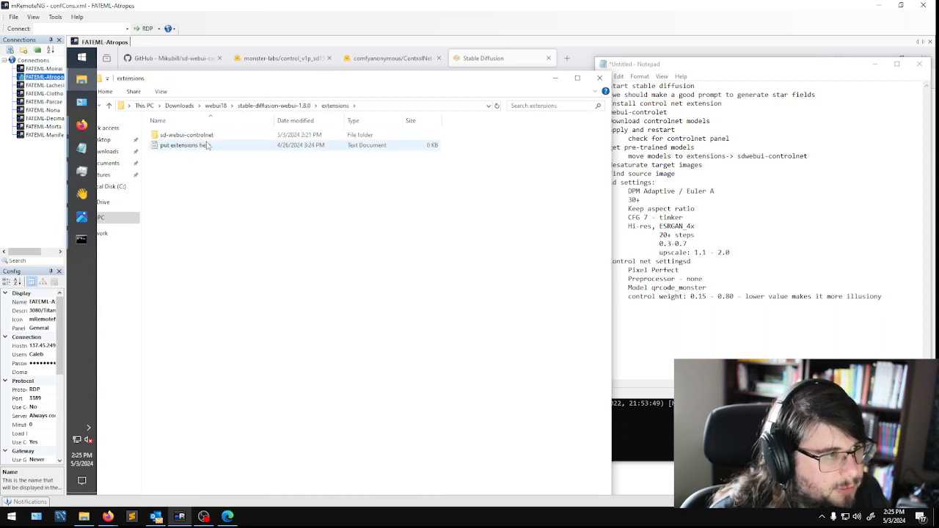
{"action": "double_click", "coordinate": [192, 136]}
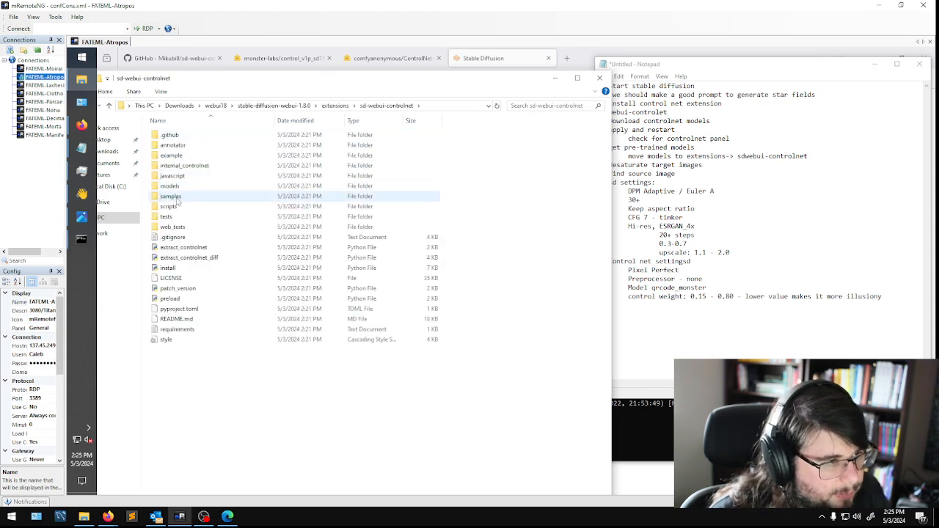
{"action": "double_click", "coordinate": [176, 187]}
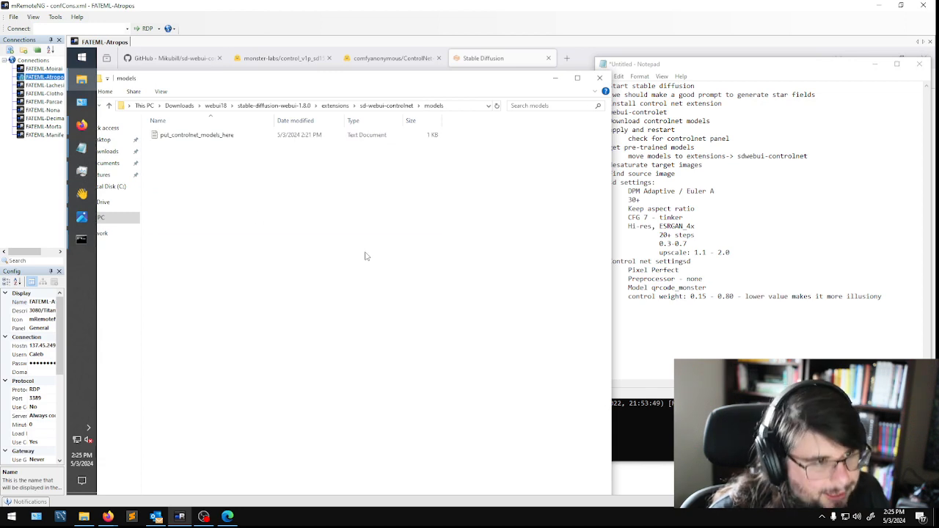
{"action": "key", "text": "ctrl+v"}
Return to the console window and release its text selection to let the web UI launch continue.
{"action": "left_click", "coordinate": [726, 191]}
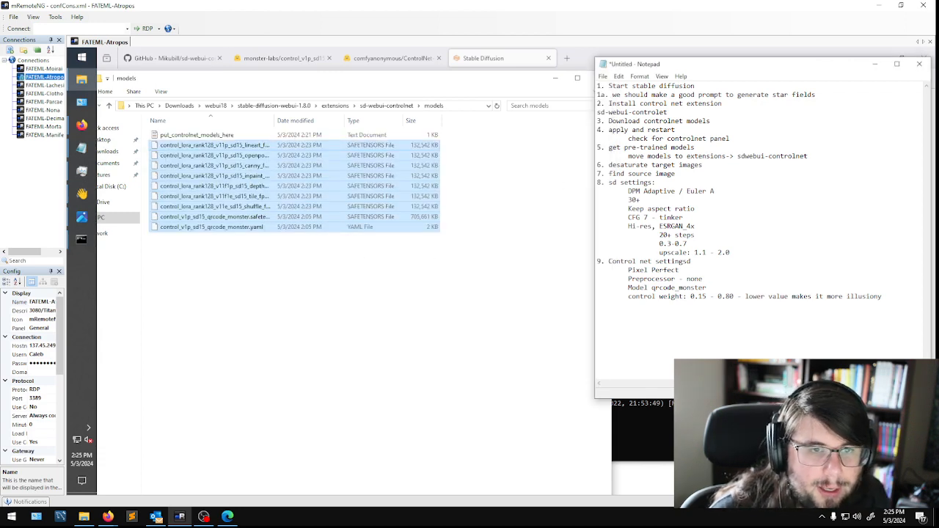
{"action": "left_click", "coordinate": [726, 433]}
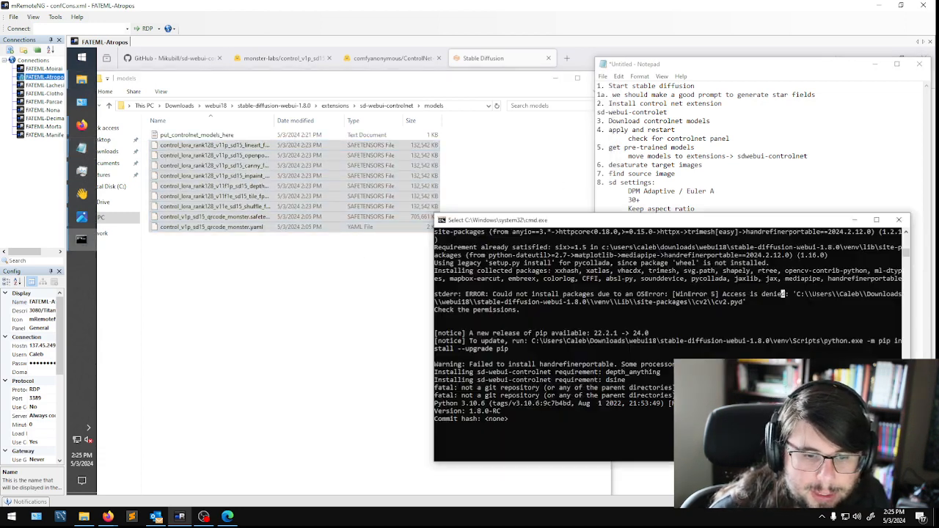
{"action": "key", "text": "Return"}
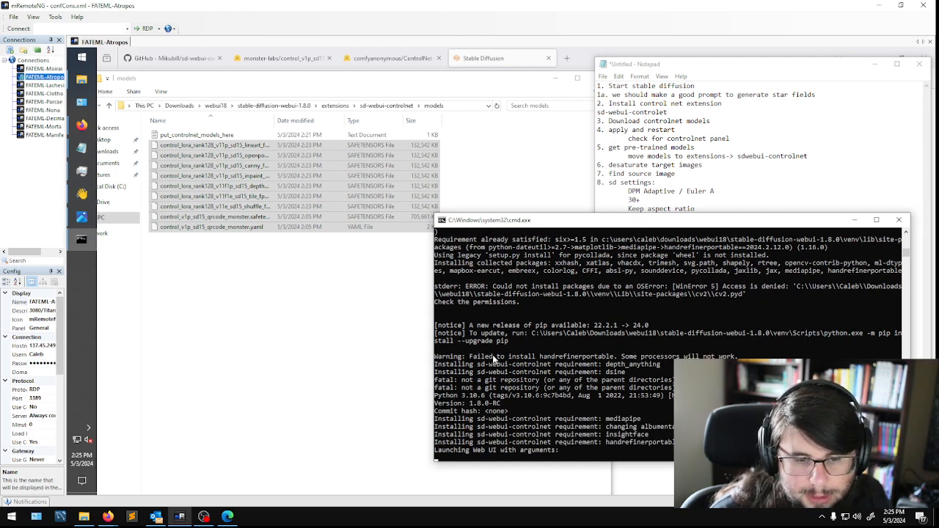
Highlight the "desaturate target images" item in the notes and bring up the photo 3.jpg in a maximized viewer.
{"action": "left_click", "coordinate": [652, 182]}
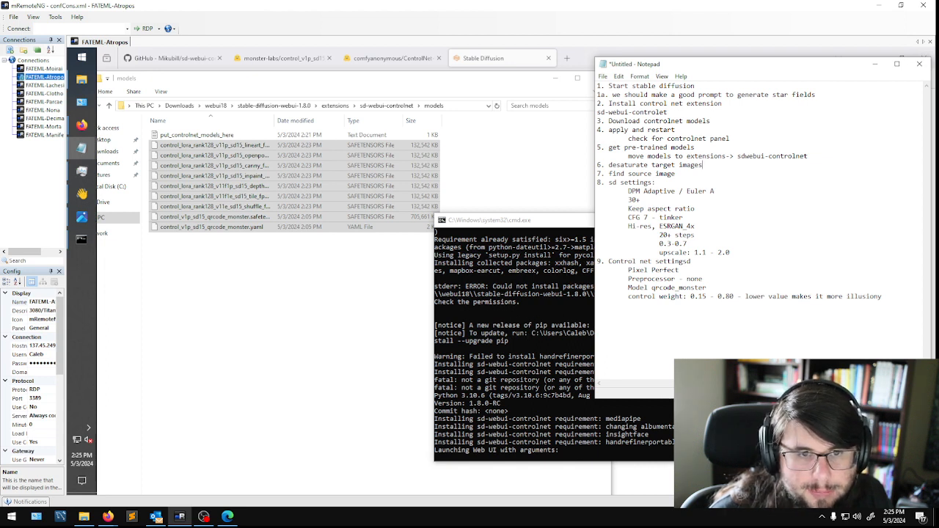
{"action": "key", "text": "shift+Home"}
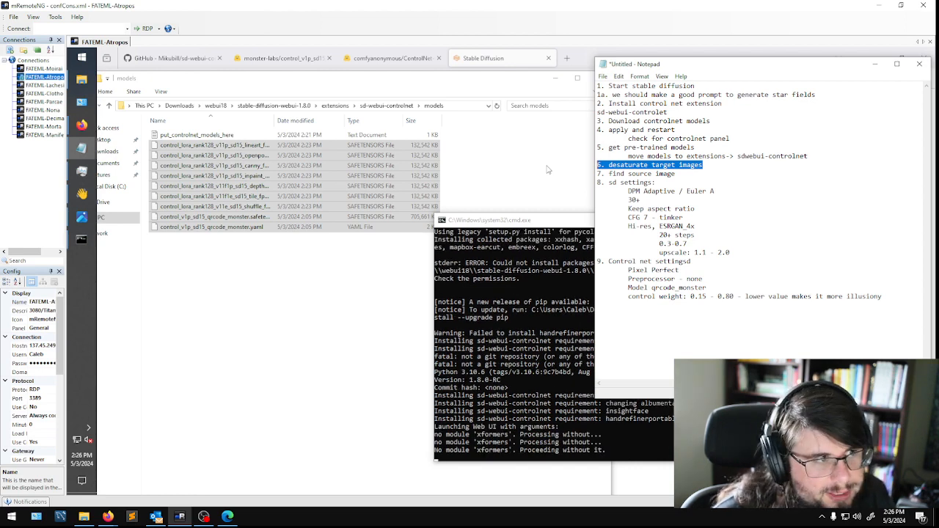
{"action": "left_click", "coordinate": [81, 218]}
{"action": "left_click_drag", "start_coordinate": [599, 58], "coordinate": [71, 50]}
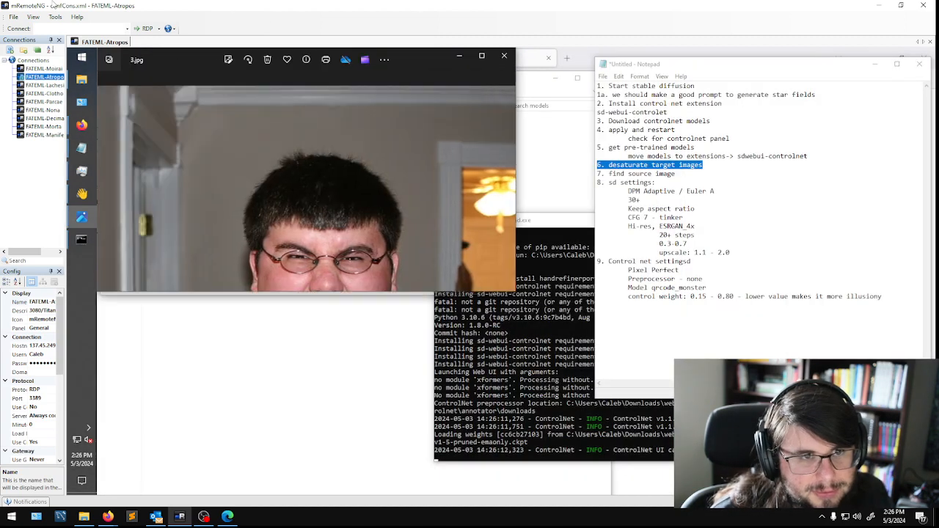
{"action": "left_click", "coordinate": [481, 55]}
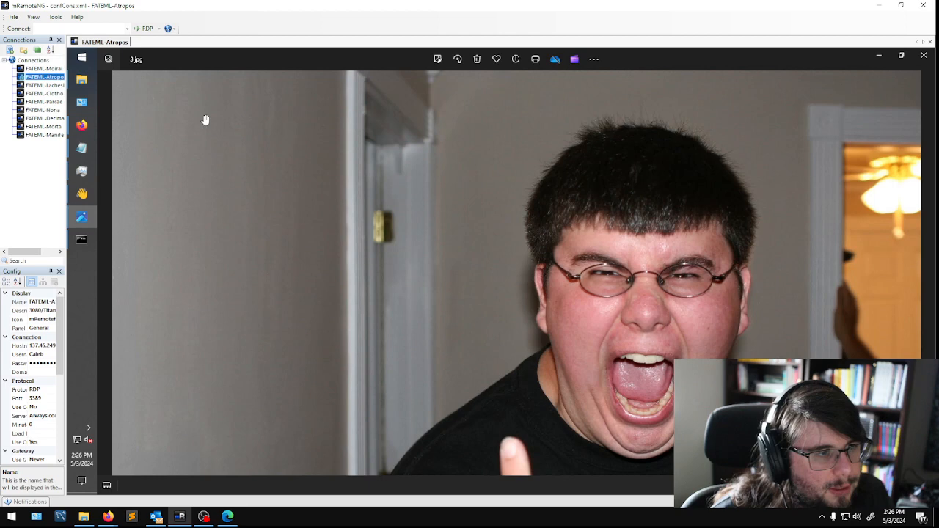
Edit 3.jpg and reduce its color saturation fully, making the photo black and white.
{"action": "left_click", "coordinate": [437, 59]}
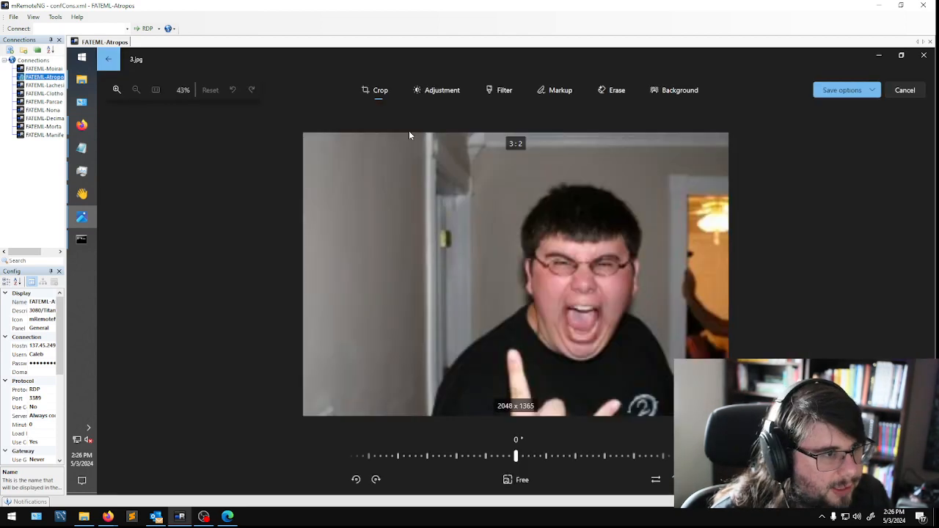
{"action": "left_click", "coordinate": [435, 93]}
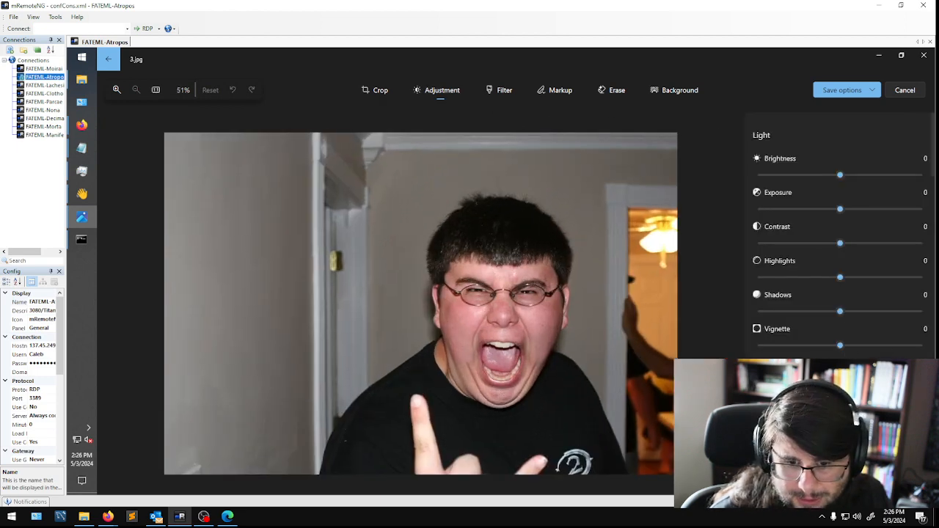
{"action": "left_click_drag", "start_coordinate": [840, 401], "coordinate": [628, 410]}
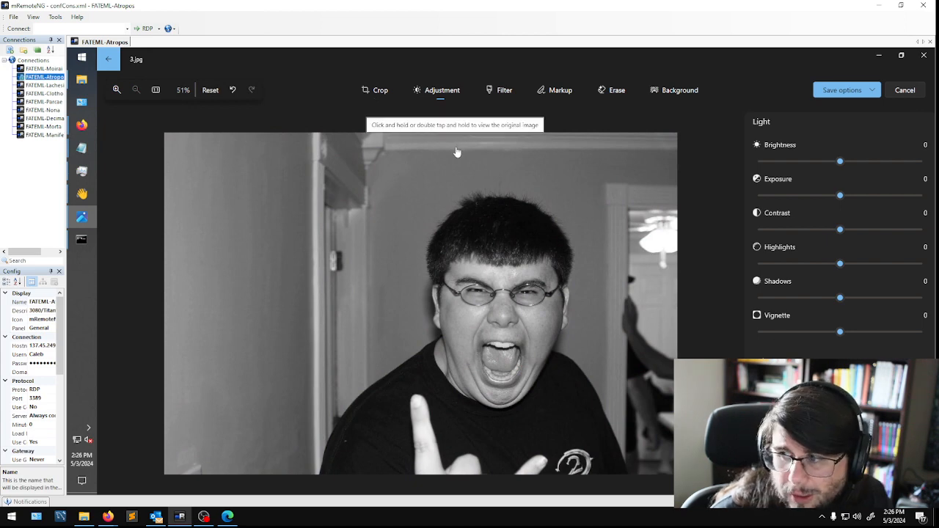
Save the desaturated photo over the original 3.jpg and close the photo viewer.
{"action": "left_click", "coordinate": [843, 91]}
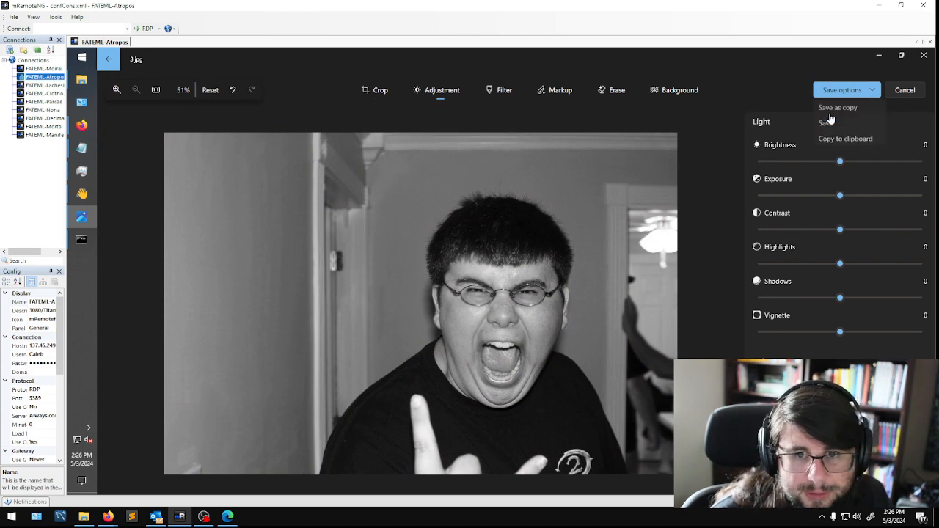
{"action": "left_click", "coordinate": [832, 121]}
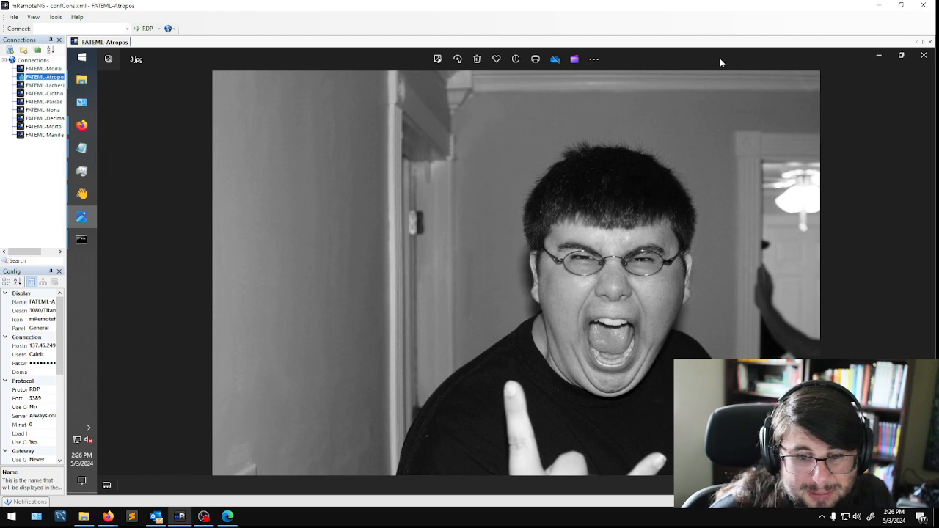
{"action": "left_click", "coordinate": [921, 58]}
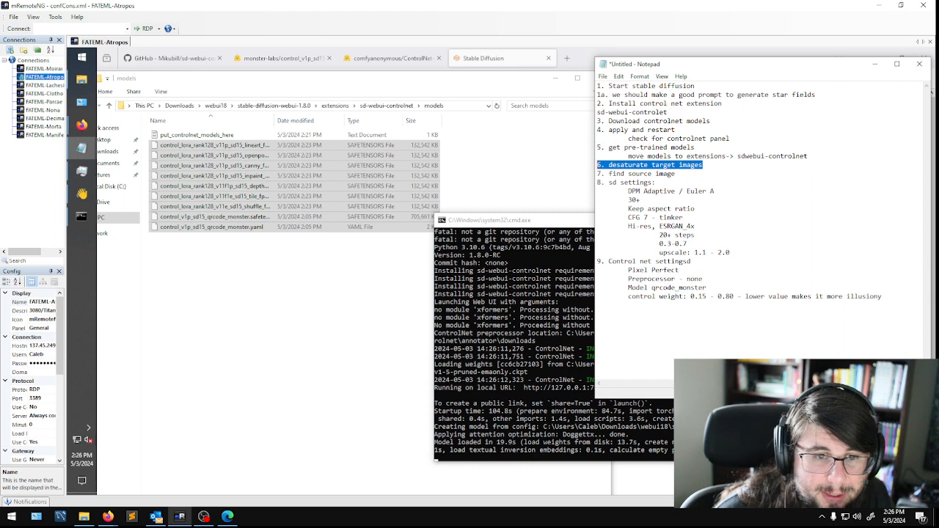
Delete the "7. find source image" line from the notes.
{"action": "left_click_drag", "start_coordinate": [677, 173], "coordinate": [597, 174]}
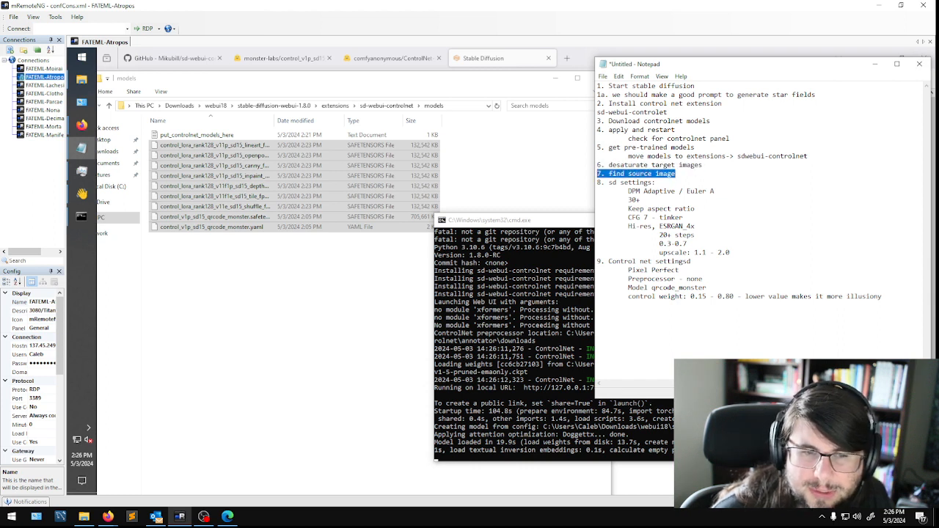
{"action": "key", "text": "Delete"}
{"action": "key", "text": "Delete"}
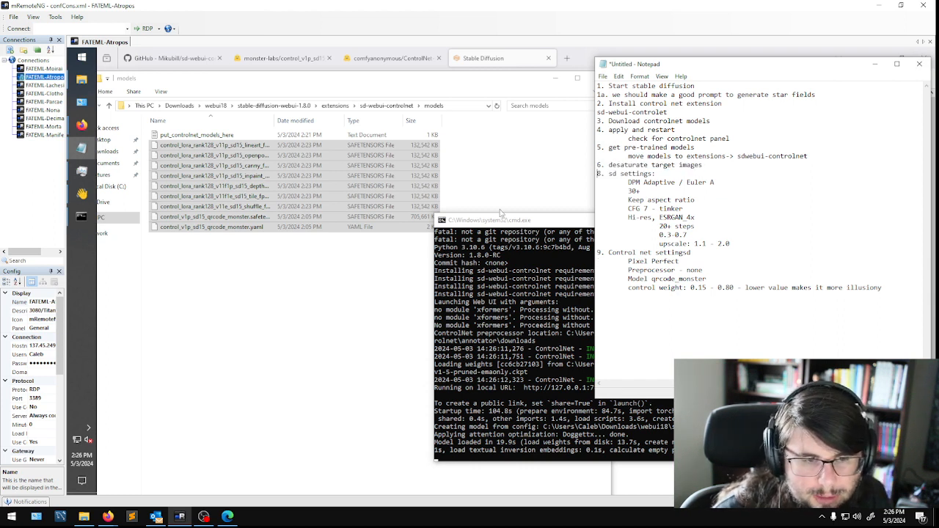
Check the web UI's launch output in the console window and return to the Stable Diffusion page in the browser.
{"action": "left_click", "coordinate": [516, 219]}
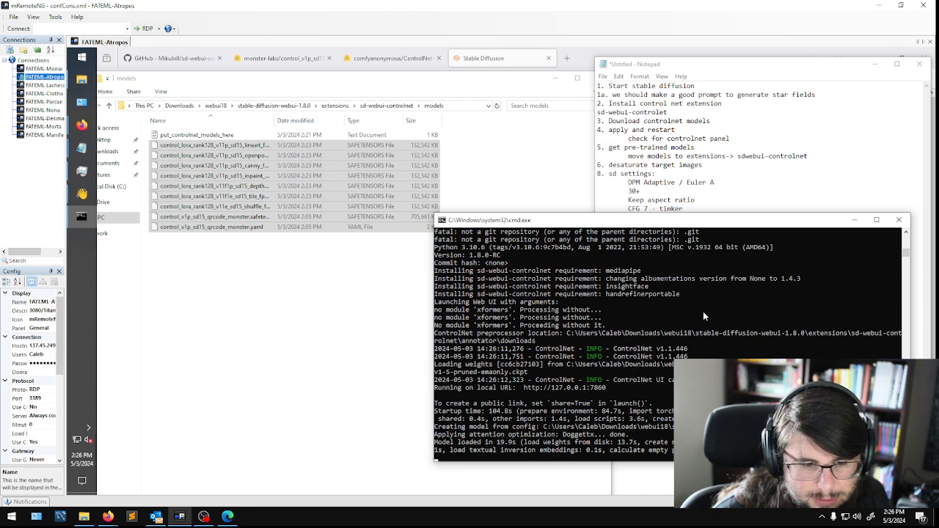
{"action": "left_click", "coordinate": [492, 60]}
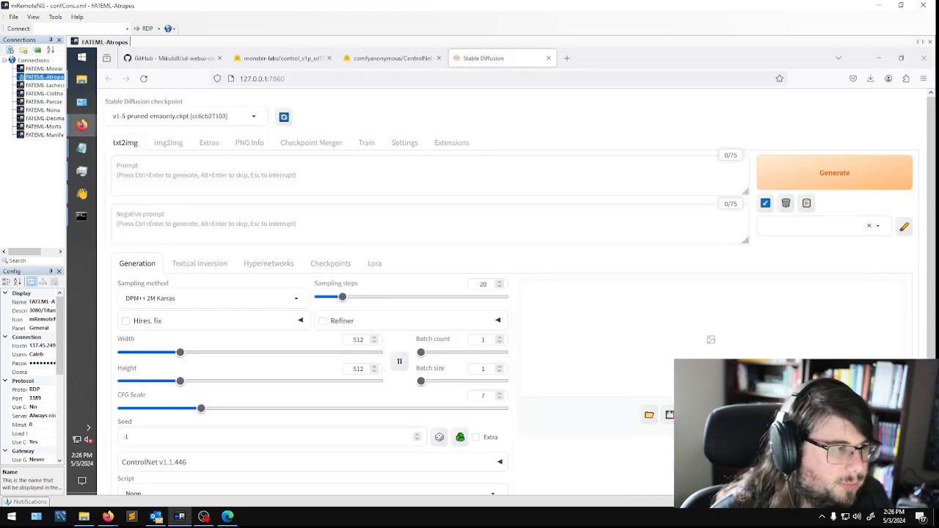
{"action": "left_click", "coordinate": [82, 215]}
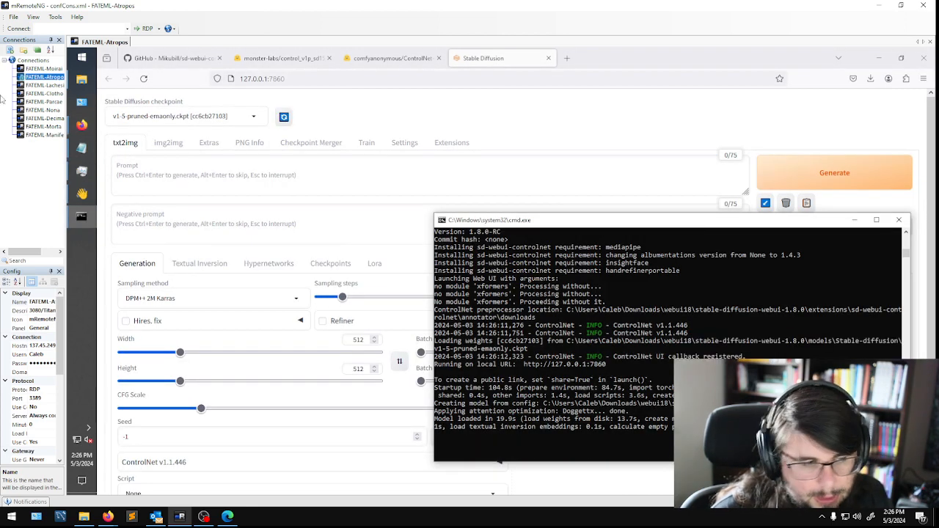
{"action": "left_click", "coordinate": [81, 125]}
Expand the ControlNet v1.1.446 section, look over the unit's image area and control options, and collapse it again.
{"action": "scroll", "coordinate": [367, 350], "scroll_direction": "down", "scroll_amount": 3}
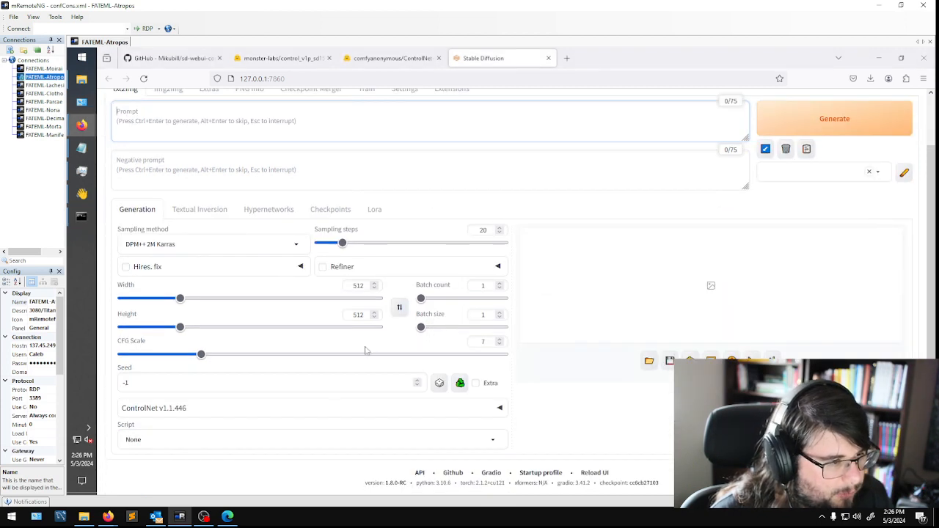
{"action": "left_click", "coordinate": [351, 409]}
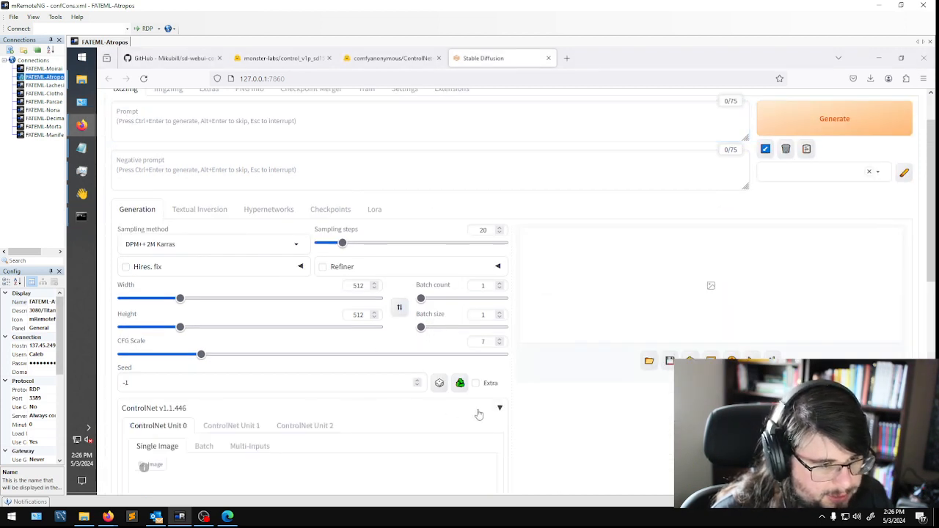
{"action": "scroll", "coordinate": [271, 375], "scroll_direction": "down", "scroll_amount": 3}
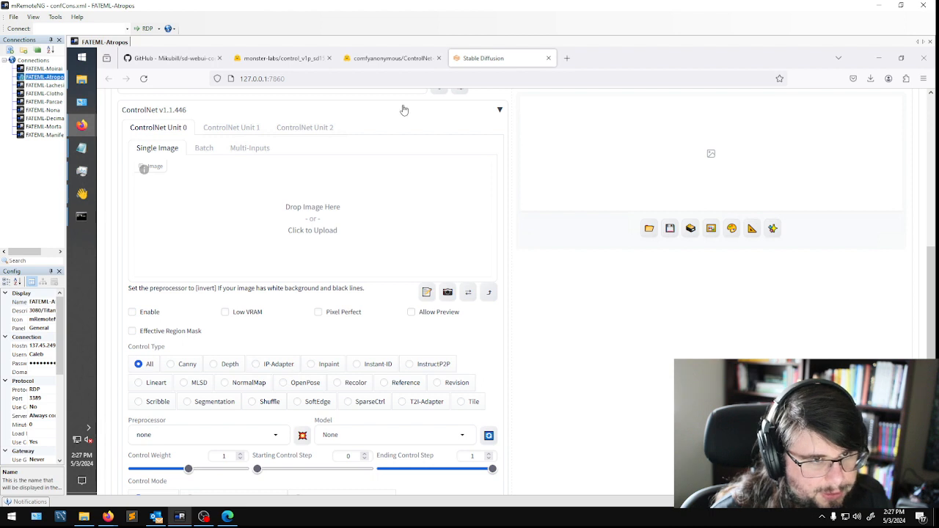
{"action": "left_click", "coordinate": [404, 110]}
{"action": "scroll", "coordinate": [404, 220], "scroll_direction": "up", "scroll_amount": 3}
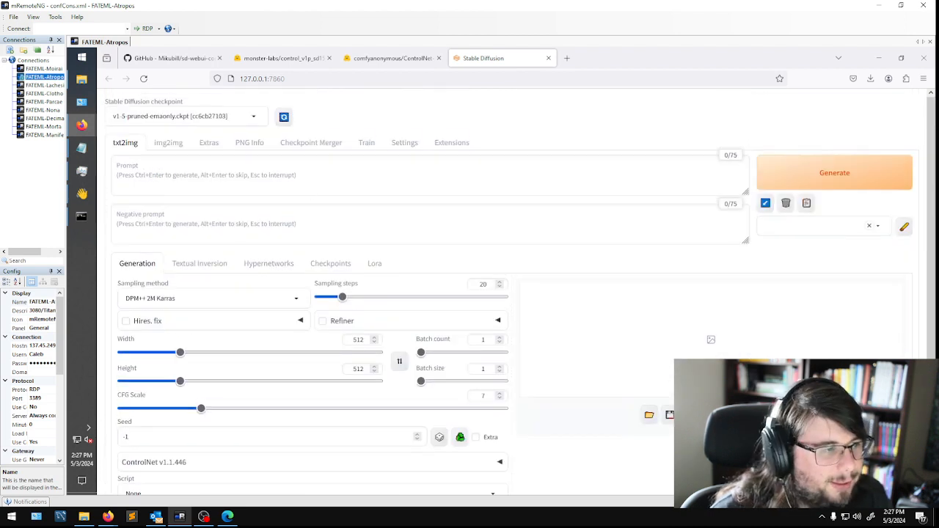
Open lexica.art in a new browser tab to look for prompt ideas.
{"action": "left_click", "coordinate": [367, 175]}
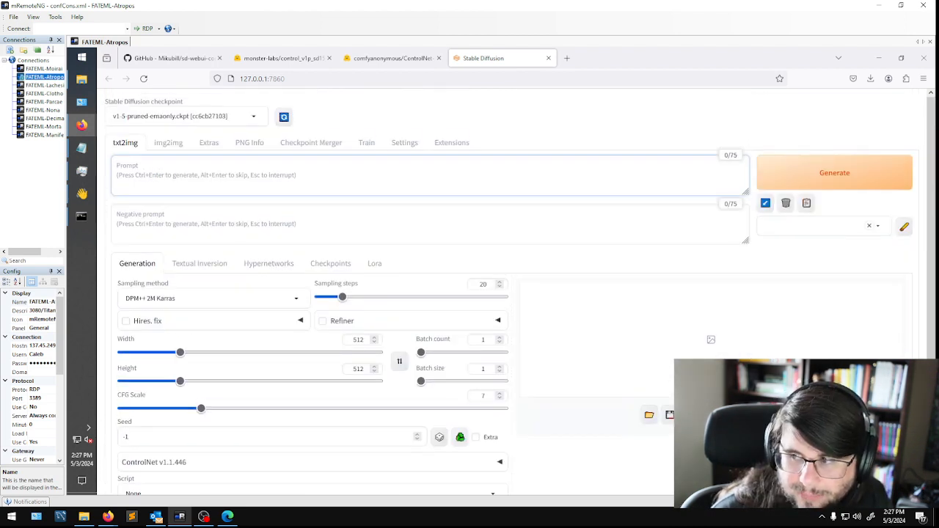
{"action": "left_click", "coordinate": [567, 58]}
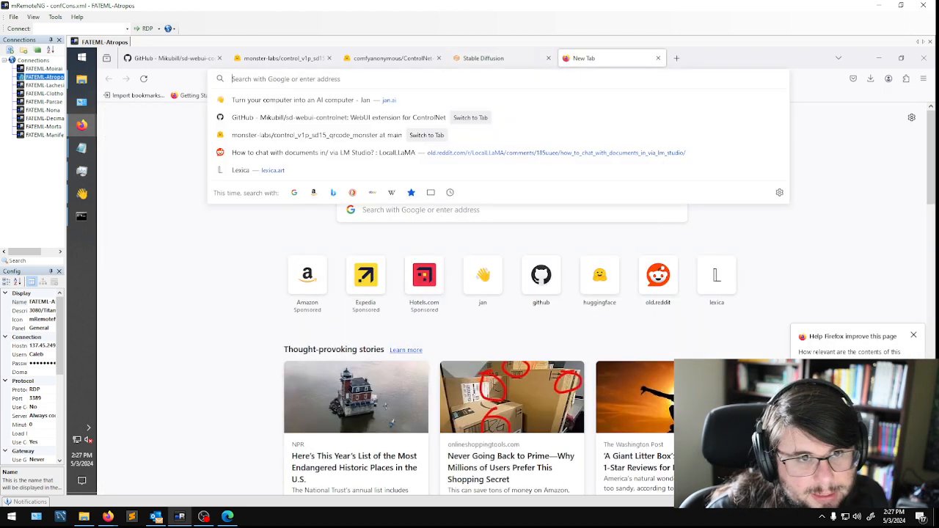
{"action": "left_click", "coordinate": [590, 78]}
{"action": "type", "text": "lexica.art"}
{"action": "key", "text": "Return"}
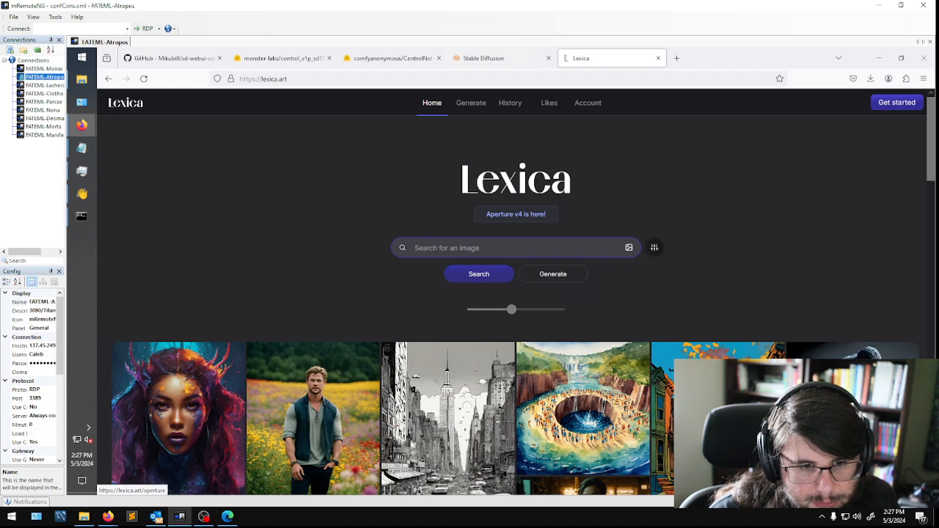
Set Lexica's model filter to Stable Diffusion 1.5 and search for "lightning" images.
{"action": "left_click", "coordinate": [654, 247]}
{"action": "left_click", "coordinate": [541, 272]}
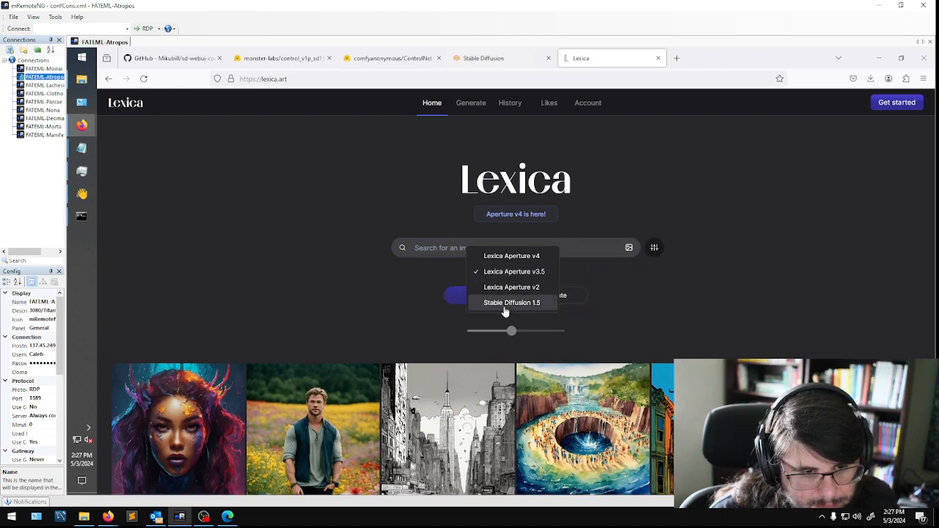
{"action": "left_click", "coordinate": [506, 309]}
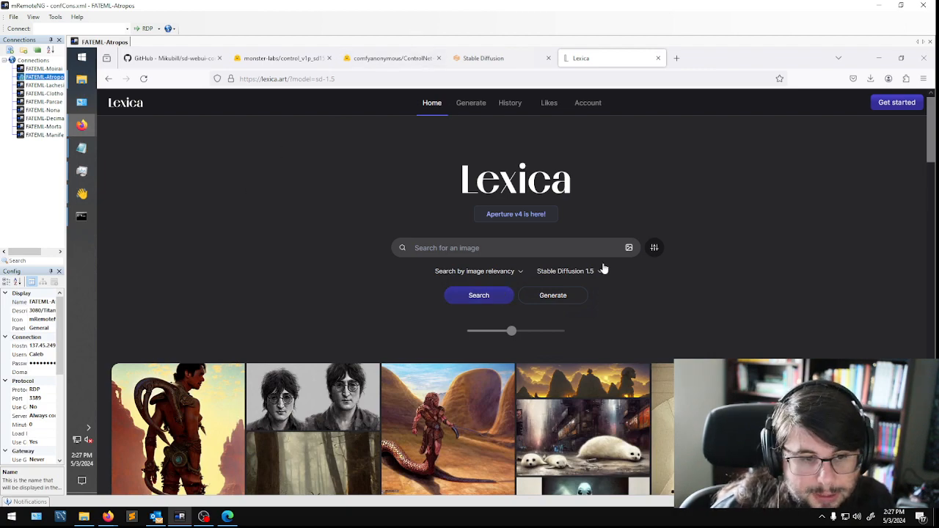
{"action": "scroll", "coordinate": [352, 222], "scroll_direction": "down", "scroll_amount": 3}
{"action": "scroll", "coordinate": [291, 253], "scroll_direction": "up", "scroll_amount": 3}
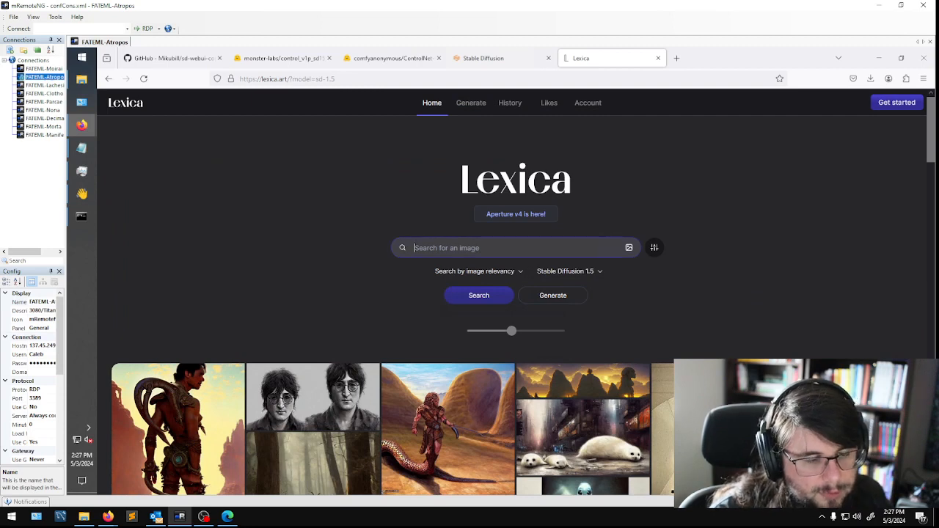
{"action": "type", "text": "lightning"}
{"action": "key", "text": "Return"}
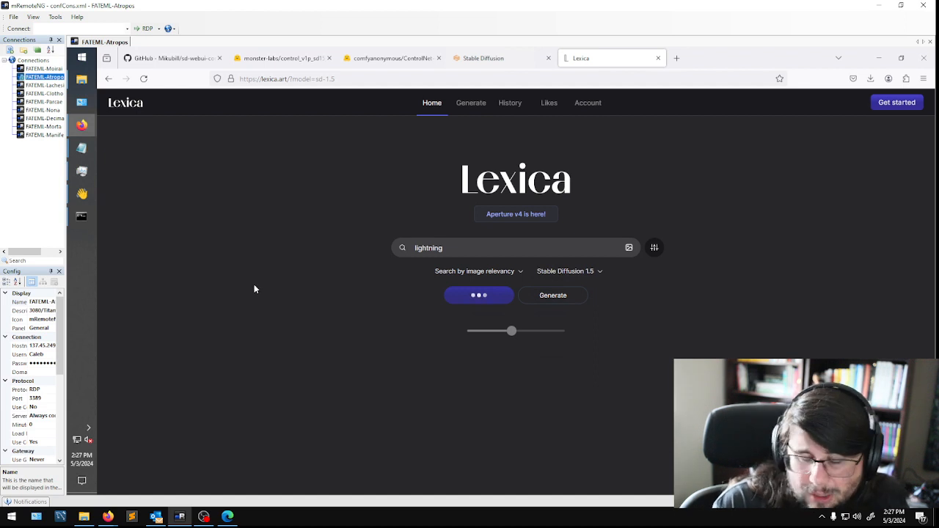
On the Stable Diffusion page, enter the prompt "photorealistic lightning strike with a volcano erupting" and generate an image.
{"action": "left_click", "coordinate": [484, 58]}
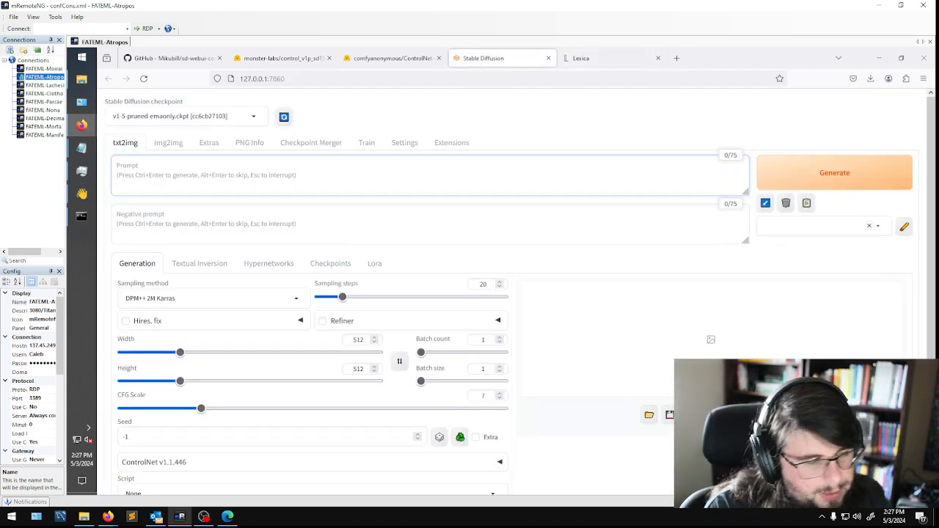
{"action": "type", "text": "photorealistic ligh"}
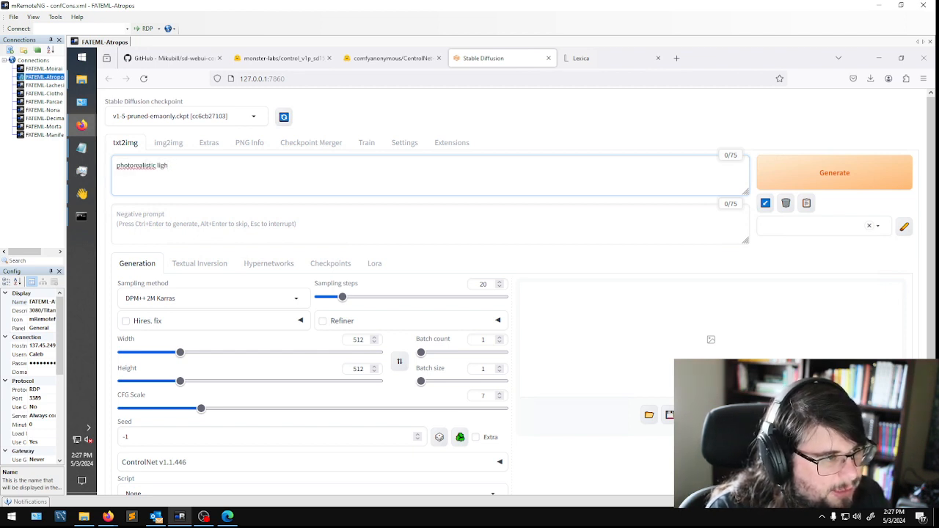
{"action": "type", "text": "tntning strike with a volcano erupting"}
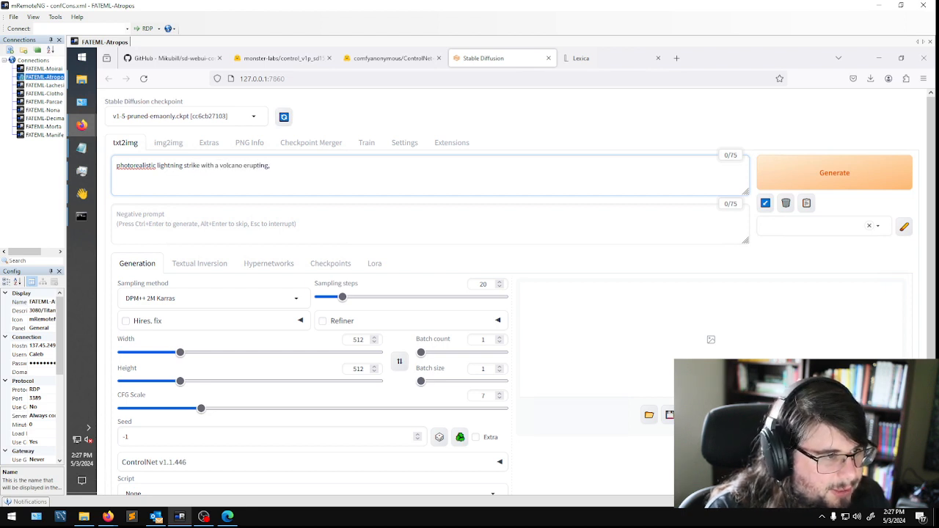
{"action": "key", "text": "ctrl+Return"}
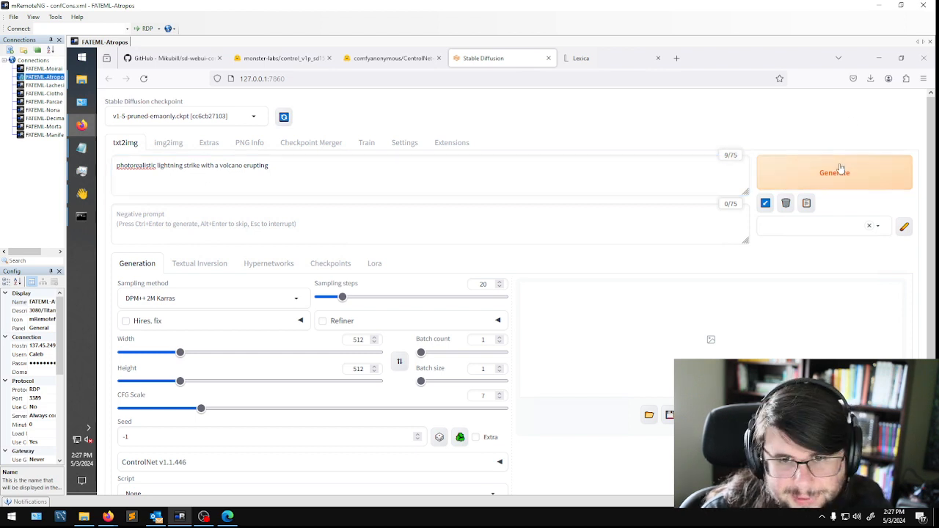
Return to the Lexica page and replace the search text with "lava".
{"action": "left_click", "coordinate": [577, 62]}
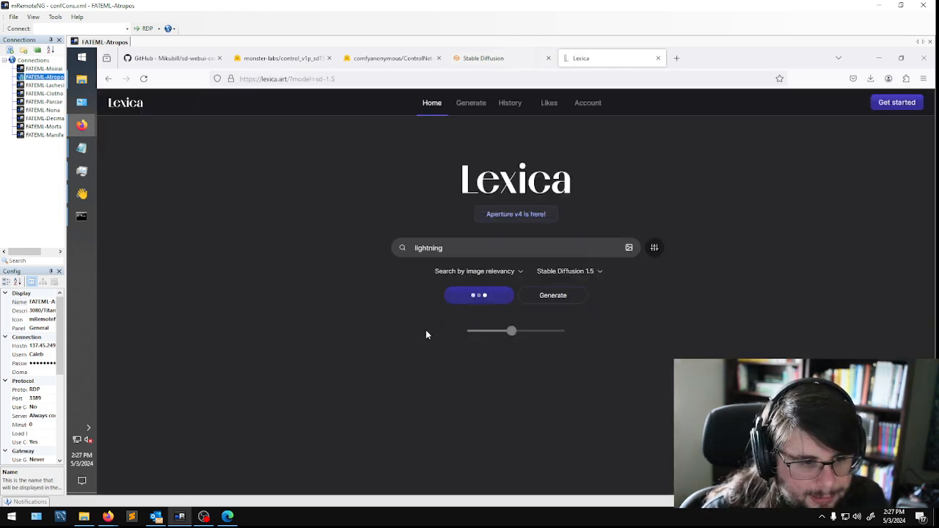
{"action": "left_click", "coordinate": [503, 247]}
{"action": "key", "text": "ctrl+a"}
{"action": "key", "text": "BackSpace"}
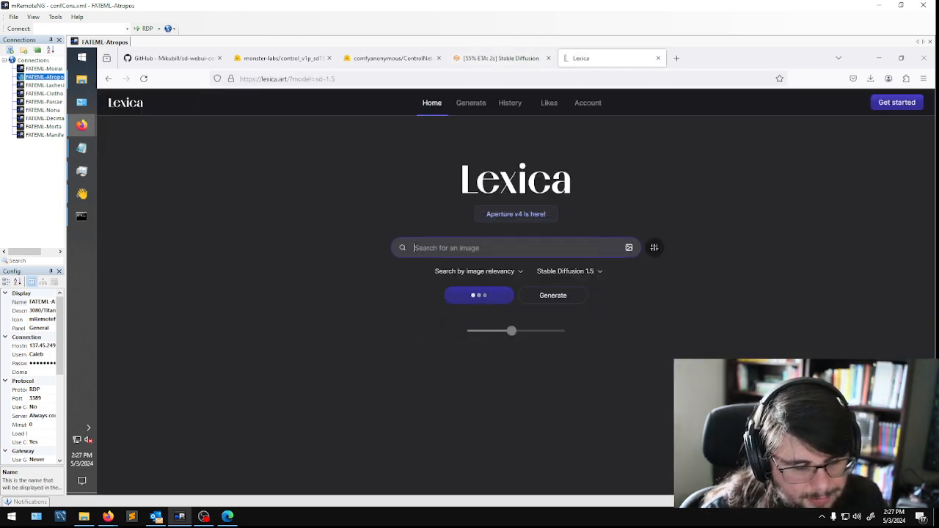
{"action": "type", "text": "lava"}
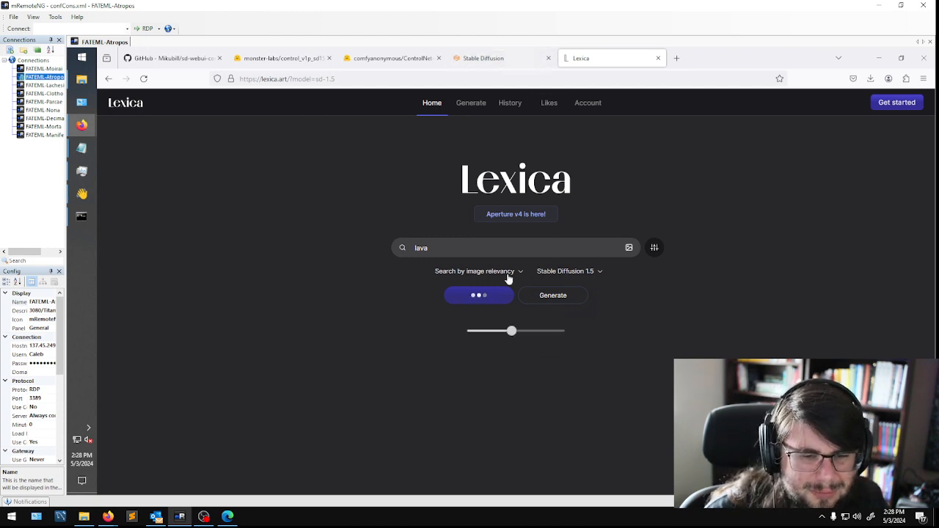
Return to the Stable Diffusion page, examine the generated volcano image in the enlarged view, and close the view.
{"action": "left_click", "coordinate": [480, 58]}
{"action": "left_click", "coordinate": [763, 352]}
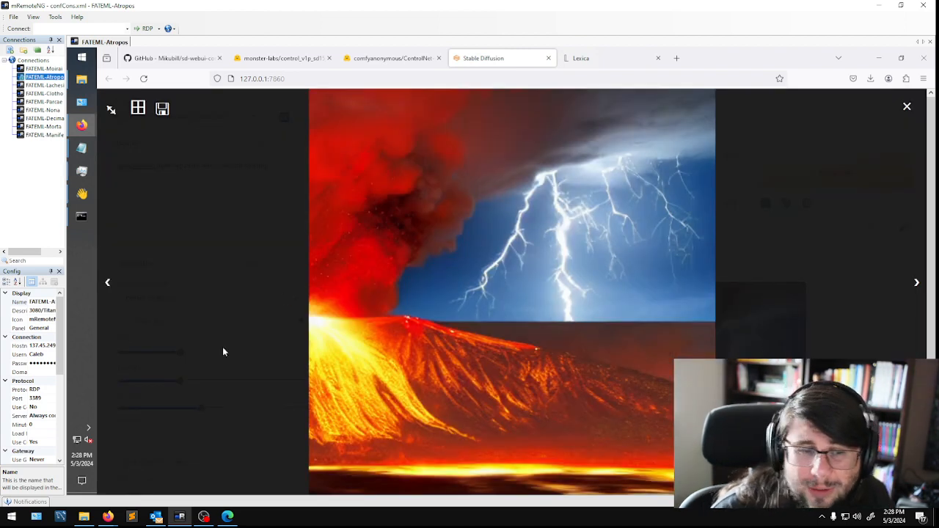
{"action": "left_click", "coordinate": [295, 402]}
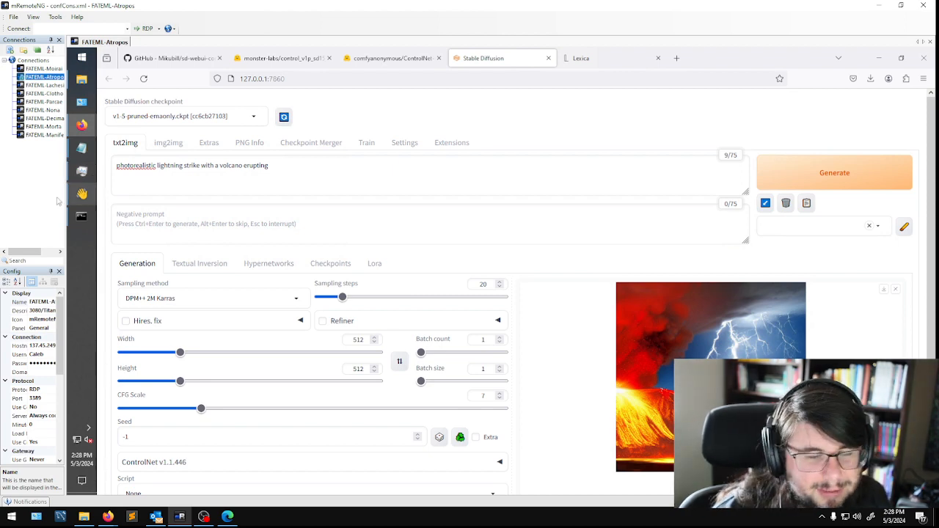
{"action": "left_click", "coordinate": [672, 354]}
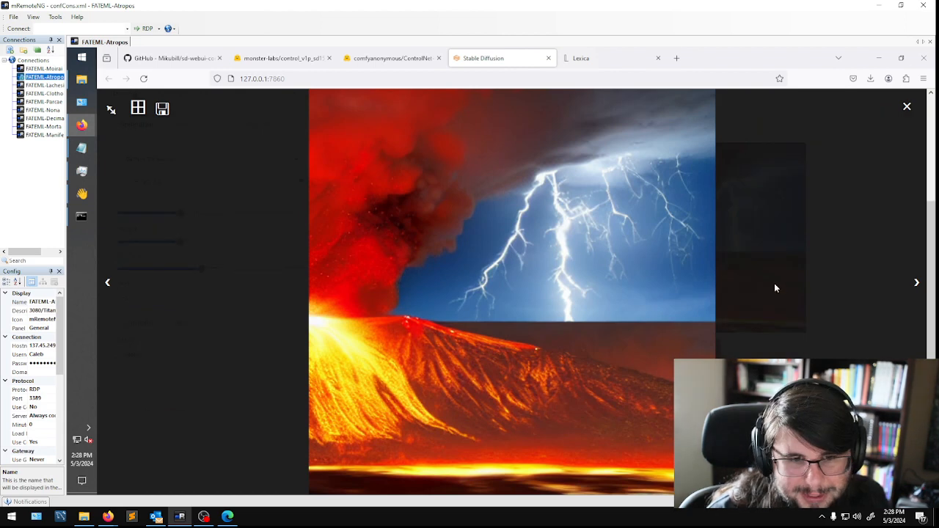
{"action": "left_click", "coordinate": [773, 287]}
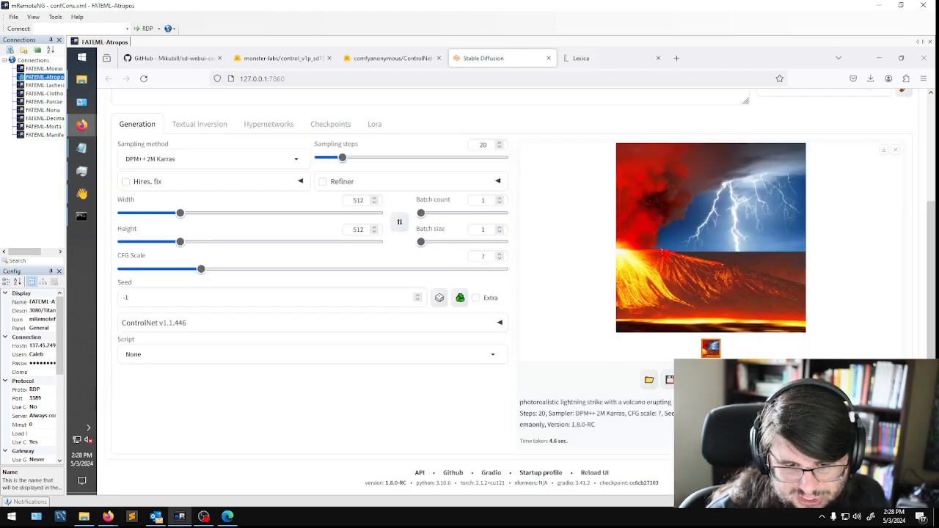
{"action": "mouse_move", "coordinate": [81, 148]}
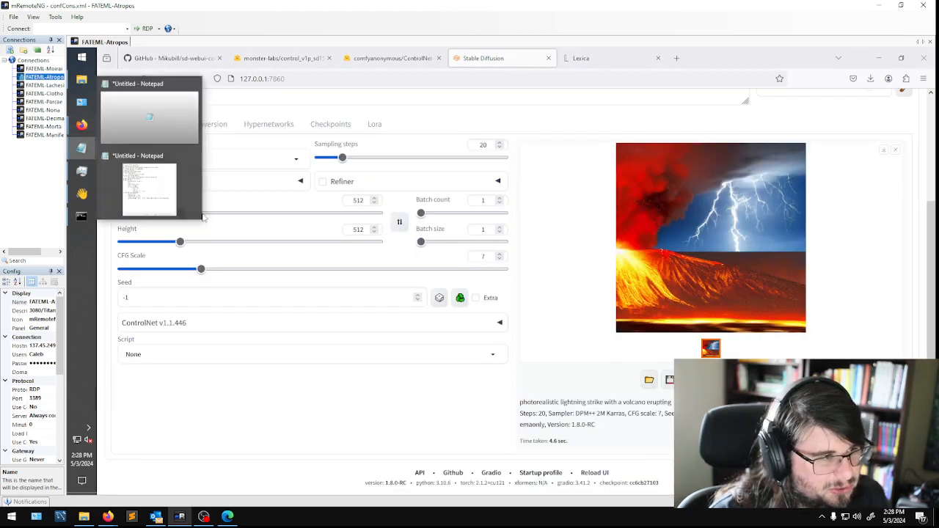
{"action": "left_click", "coordinate": [196, 211]}
{"action": "key", "text": "Return"}
{"action": "key", "text": "Return"}
{"action": "key", "text": "ctrl+v"}
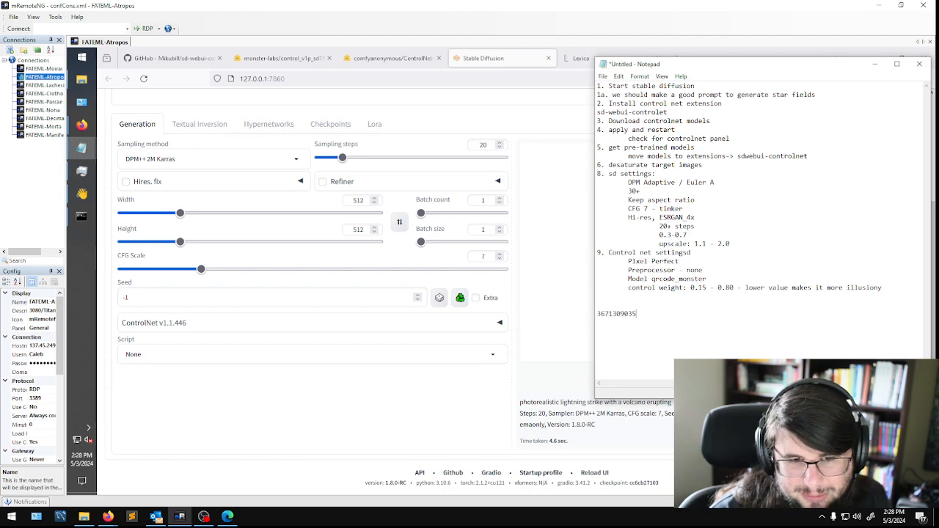
Return to the Stable Diffusion page and generate another image from the same lightning and volcano prompt.
{"action": "left_click", "coordinate": [405, 434]}
{"action": "scroll", "coordinate": [423, 383], "scroll_direction": "up", "scroll_amount": 3}
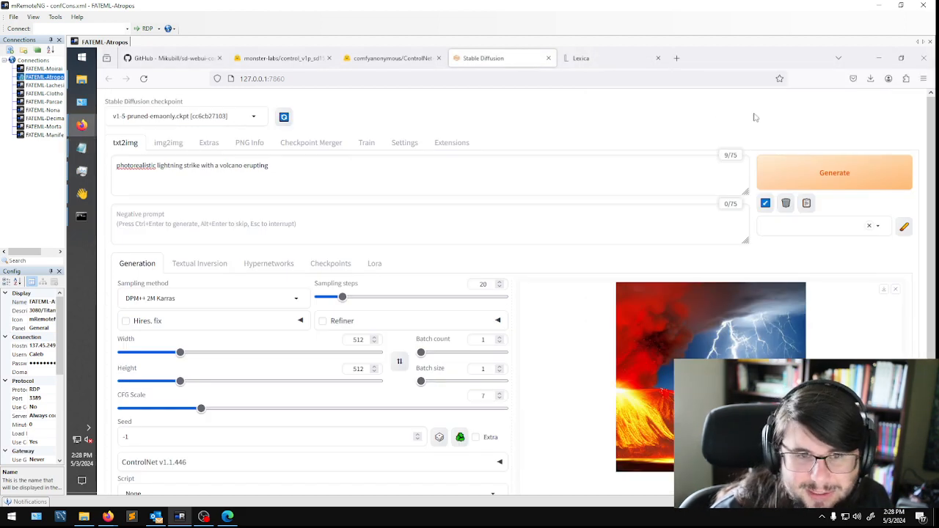
{"action": "left_click", "coordinate": [828, 185]}
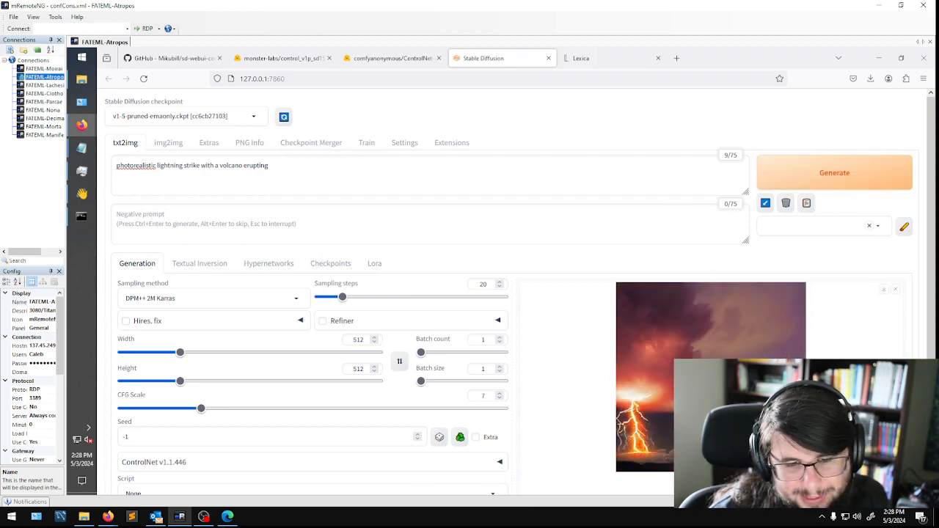
Add a second line reading "BREAK hdr, 4k,ultra definition, unreal engine" to the lightning and volcano prompt.
{"action": "left_click", "coordinate": [294, 168]}
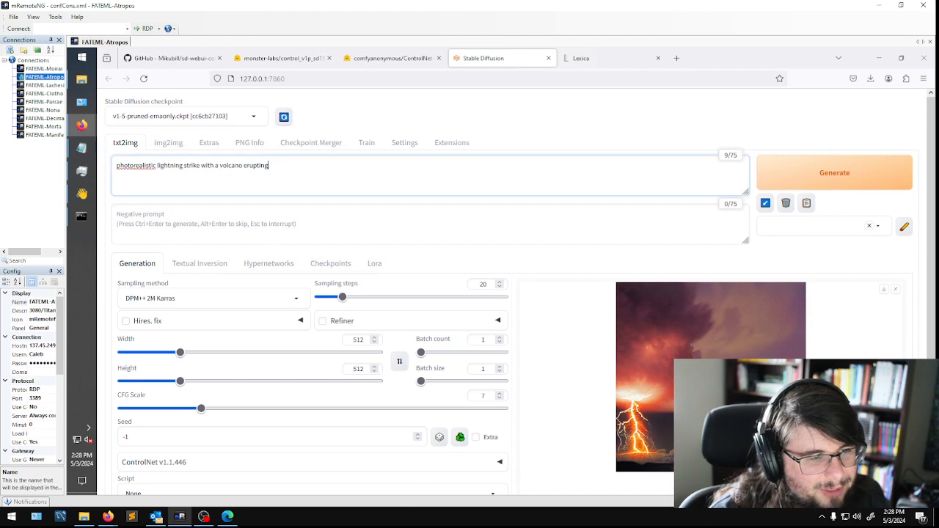
{"action": "key", "text": "Return"}
{"action": "type", "text": "BRE"}
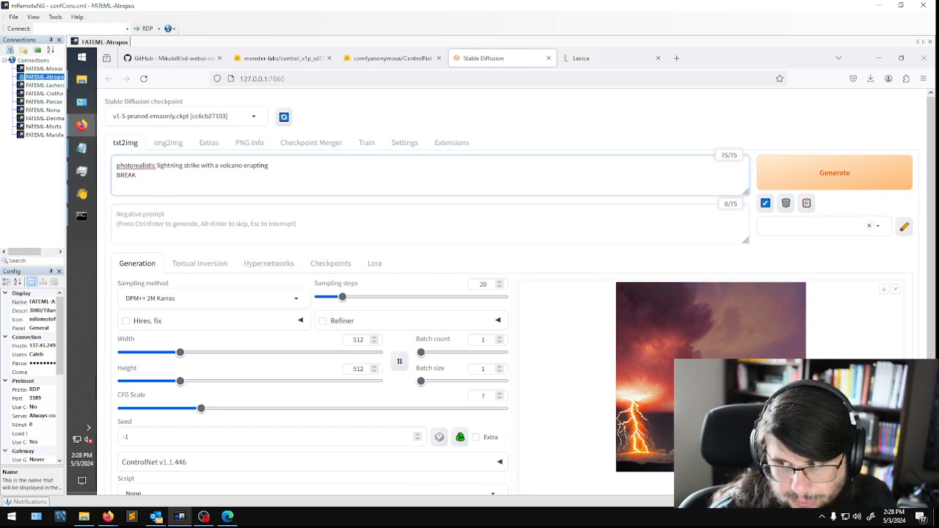
{"action": "type", "text": "AK f"}
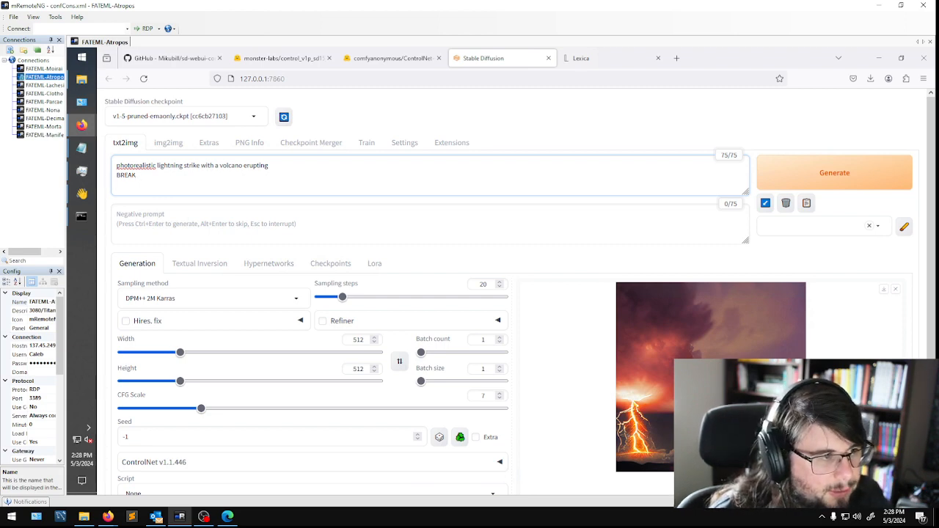
{"action": "type", "text": "hdr,"}
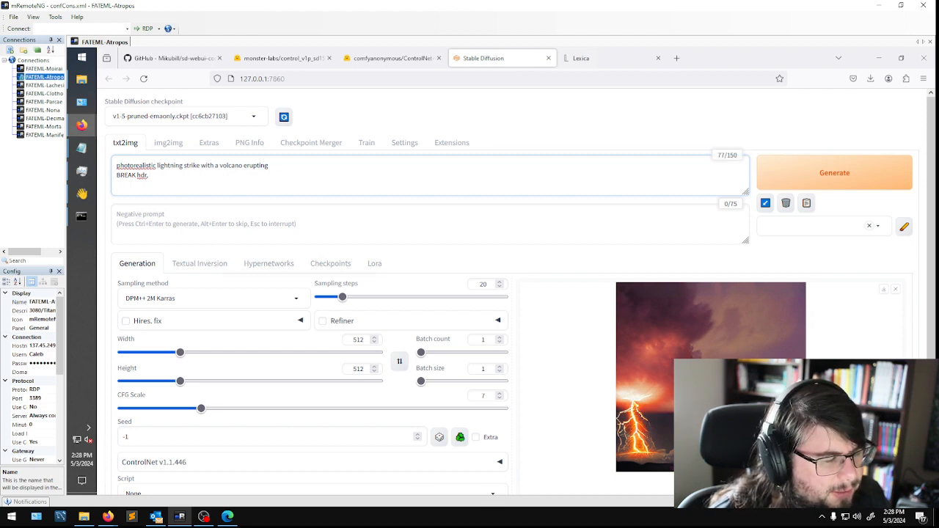
{"action": "type", "text": " 4k,ultra"}
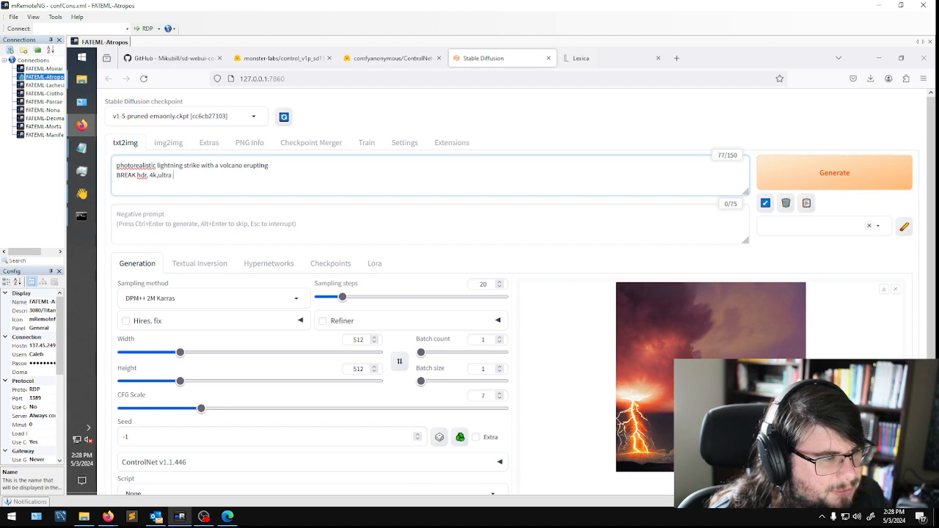
{"action": "type", "text": " definition, un"}
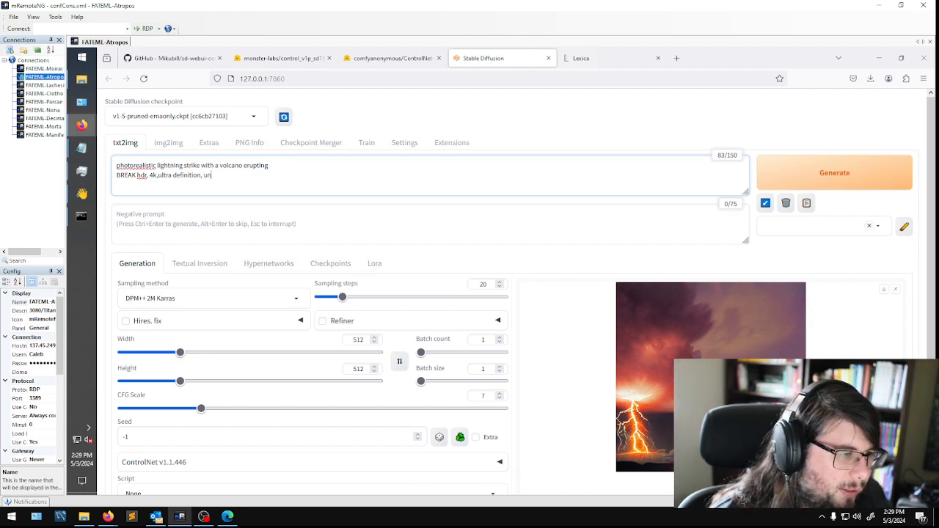
{"action": "type", "text": "real engine"}
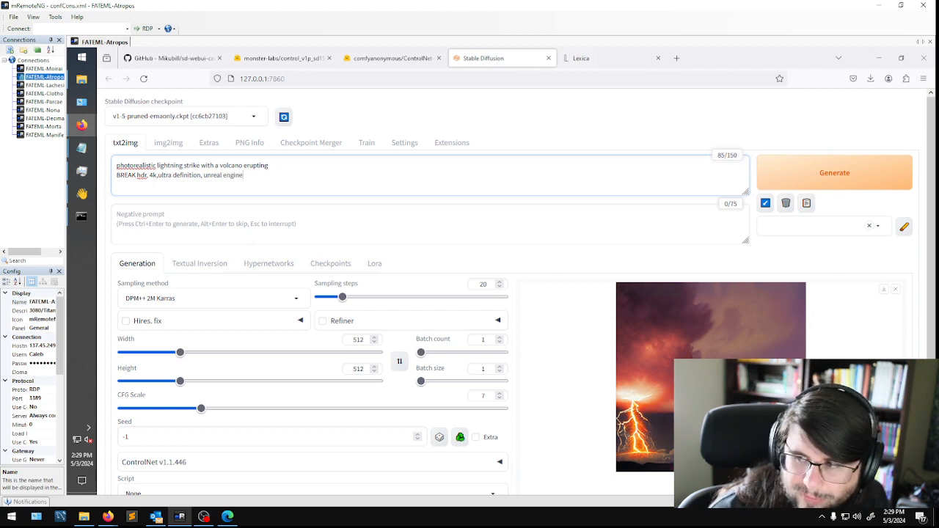
Generate an image from the extended prompt, examine it in the enlarged view, and close the view.
{"action": "left_click", "coordinate": [827, 183]}
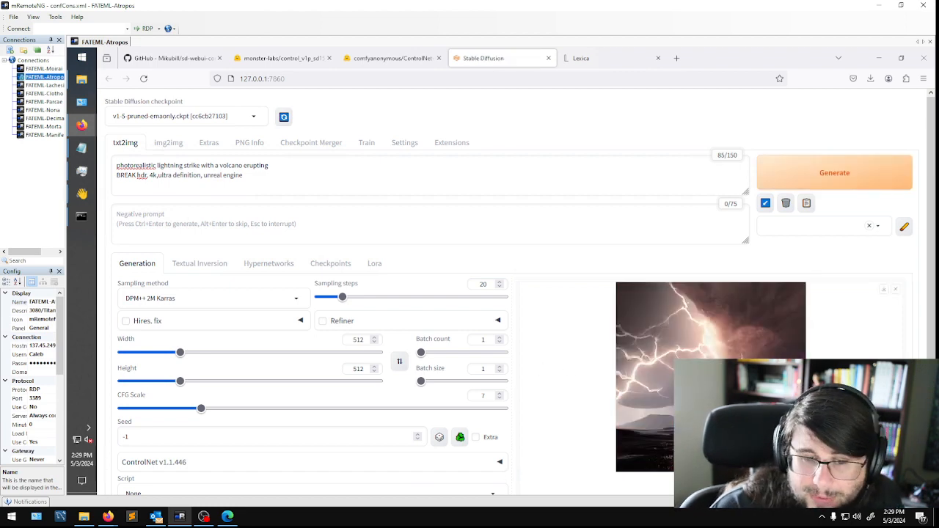
{"action": "left_click", "coordinate": [722, 389]}
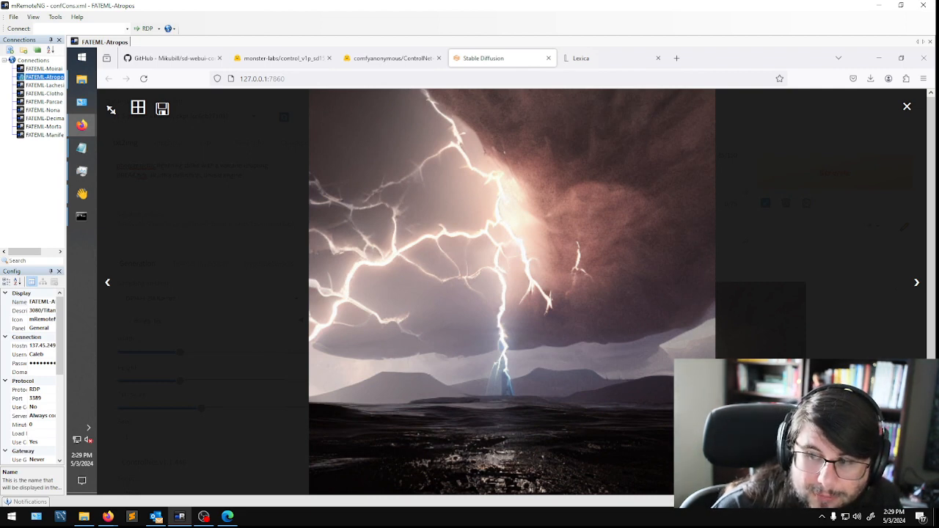
{"action": "left_click", "coordinate": [184, 482]}
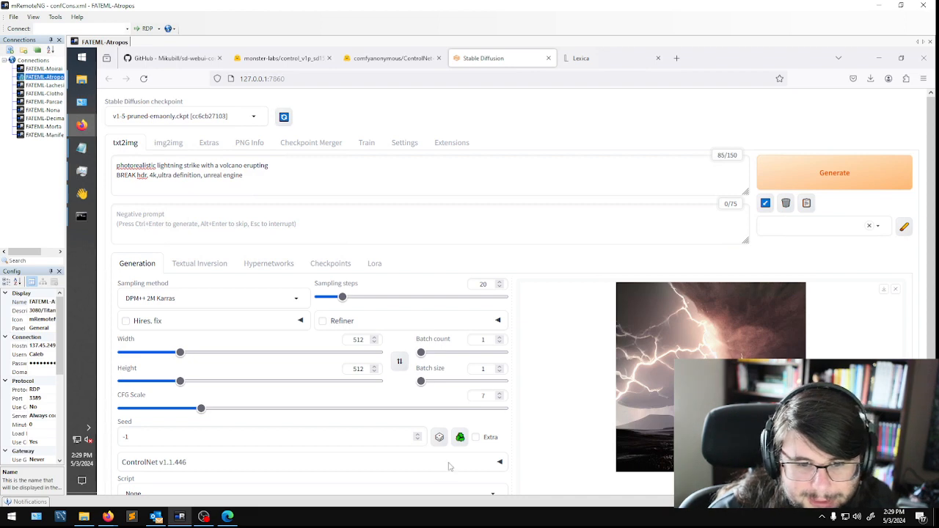
{"action": "scroll", "coordinate": [449, 467], "scroll_direction": "down", "scroll_amount": 2}
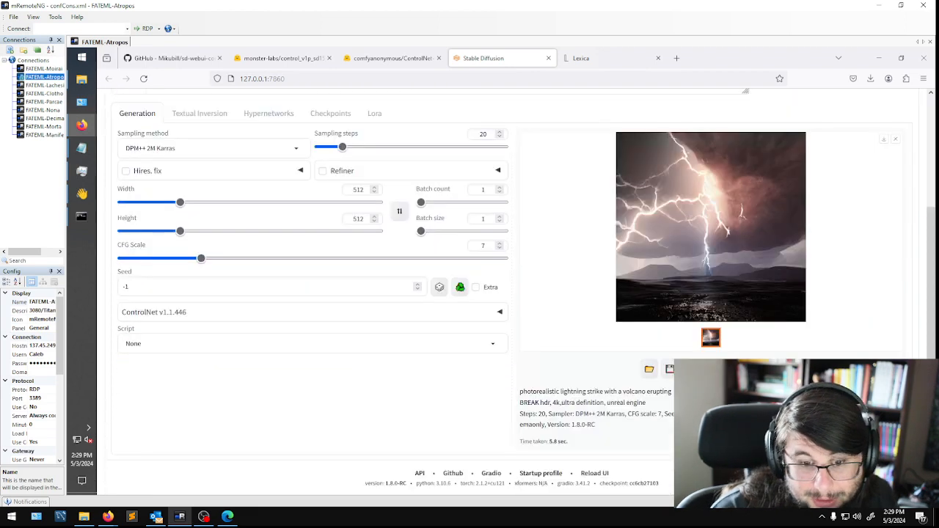
{"action": "mouse_move", "coordinate": [82, 149]}
{"action": "left_click", "coordinate": [151, 198]}
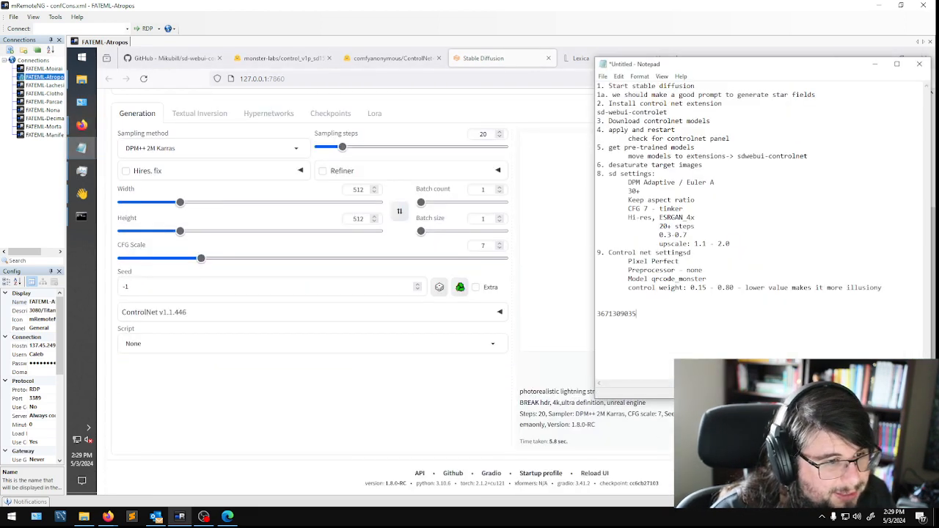
{"action": "key", "text": "Return"}
{"action": "key", "text": "ctrl+v"}
{"action": "left_click", "coordinate": [451, 425]}
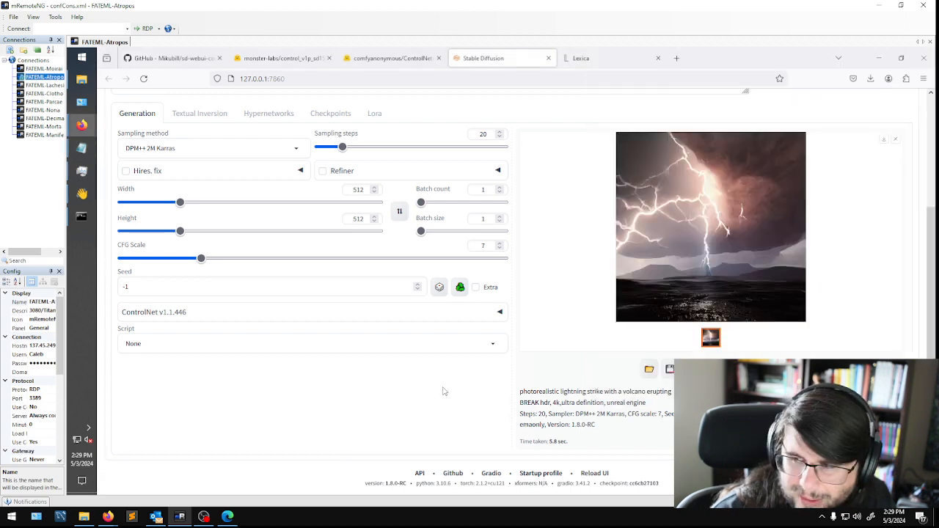
{"action": "scroll", "coordinate": [565, 334], "scroll_direction": "up", "scroll_amount": 4}
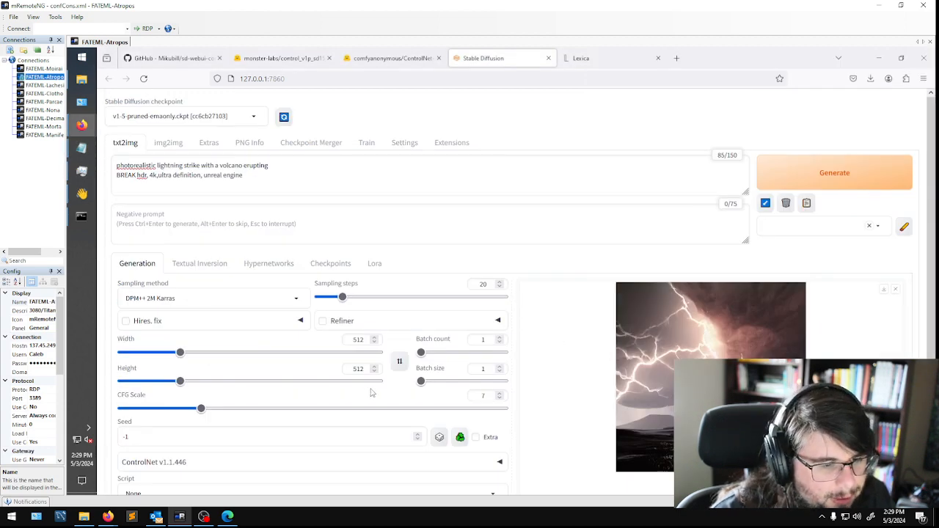
{"action": "scroll", "coordinate": [411, 374], "scroll_direction": "down", "scroll_amount": 4}
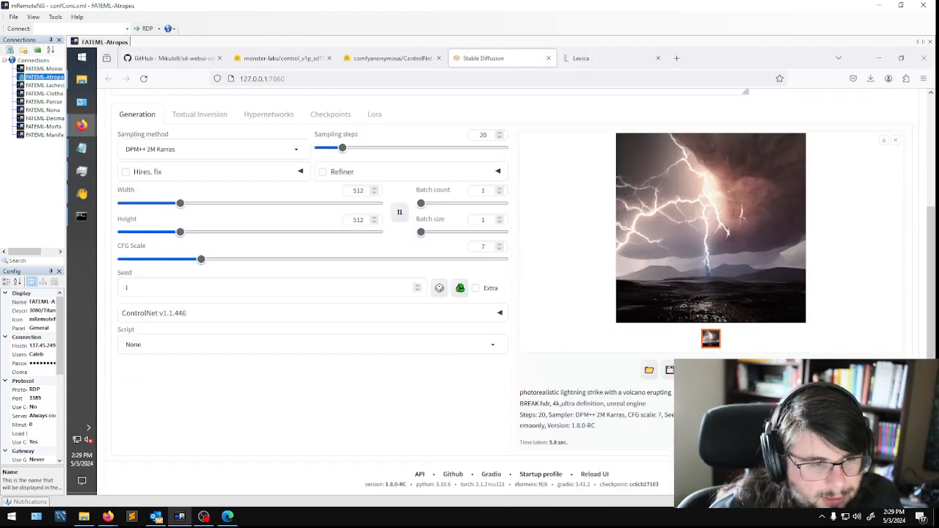
{"action": "scroll", "coordinate": [289, 322], "scroll_direction": "up", "scroll_amount": 1}
{"action": "left_click", "coordinate": [128, 337]}
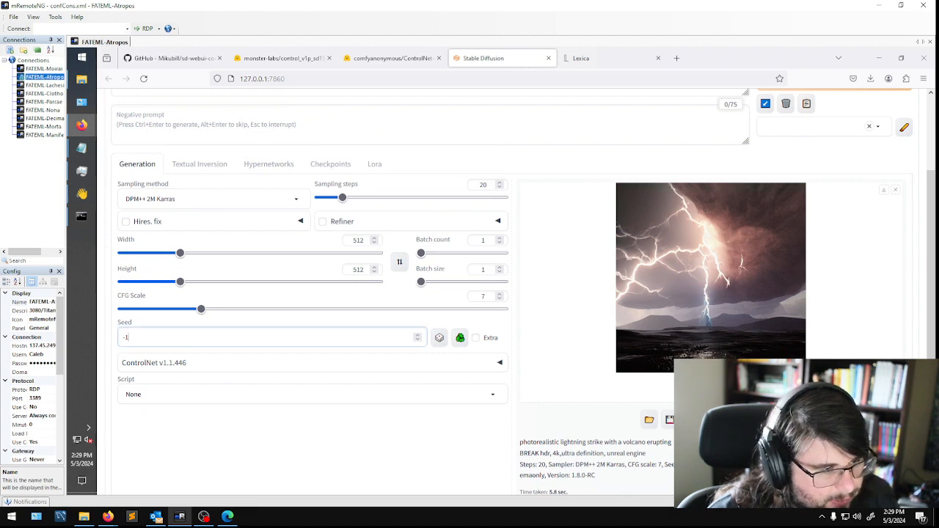
{"action": "key", "text": "ctrl+v"}
{"action": "scroll", "coordinate": [275, 382], "scroll_direction": "up", "scroll_amount": 2}
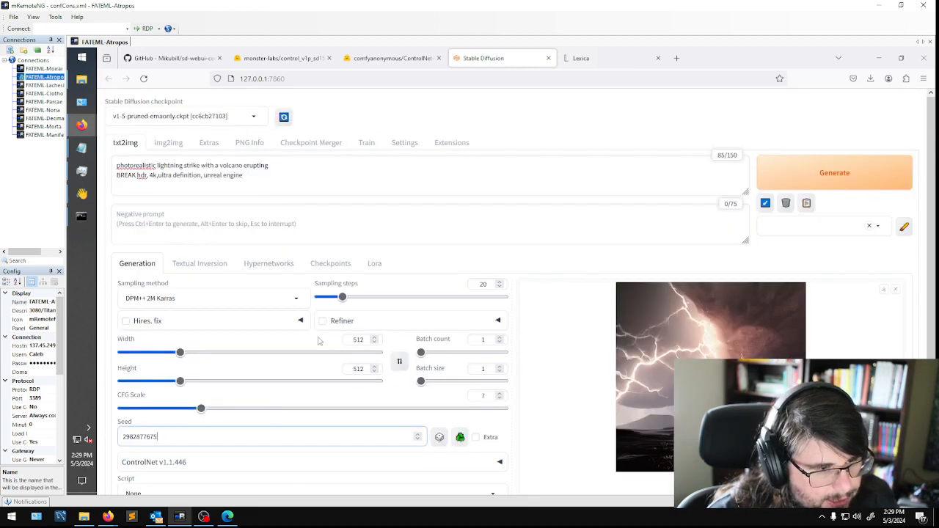
{"action": "scroll", "coordinate": [319, 341], "scroll_direction": "down", "scroll_amount": 2}
{"action": "mouse_move", "coordinate": [80, 87]}
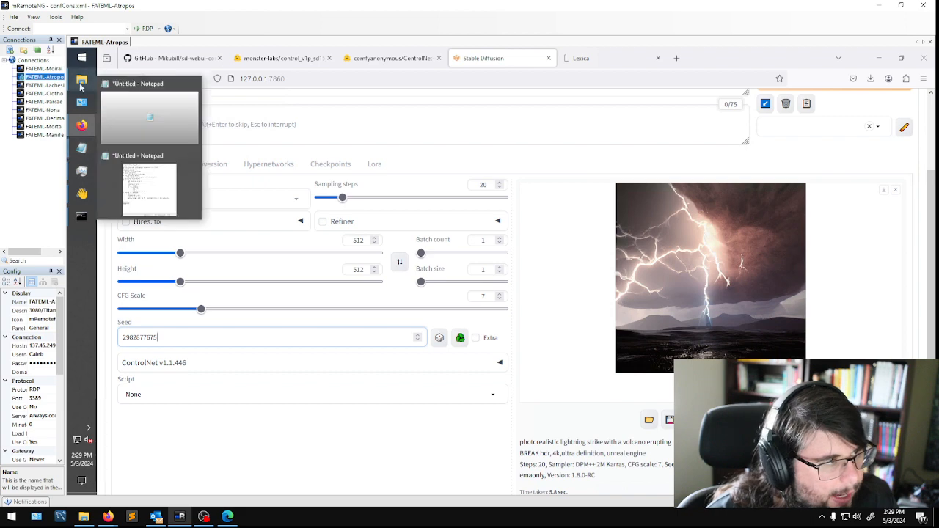
{"action": "scroll", "coordinate": [358, 194], "scroll_direction": "up", "scroll_amount": 2}
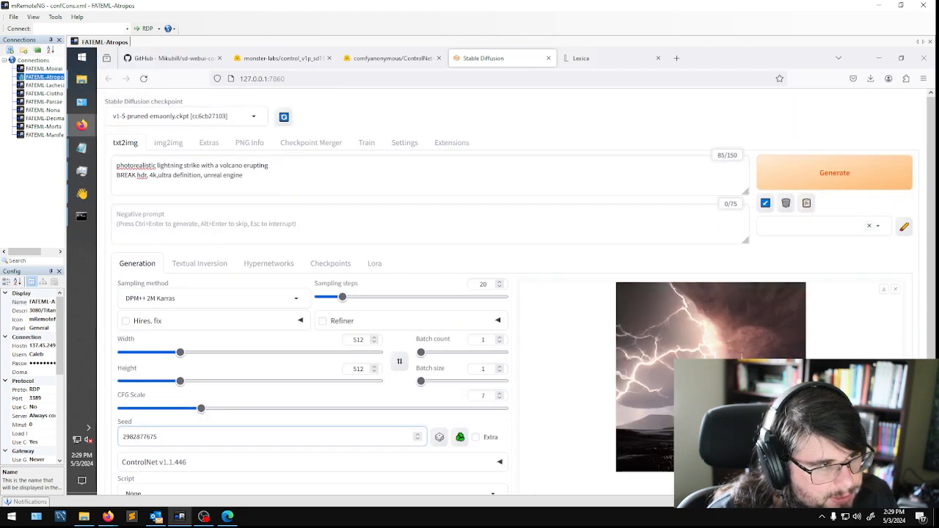
Change the sampling method to DPM adaptive.
{"action": "left_click", "coordinate": [285, 204]}
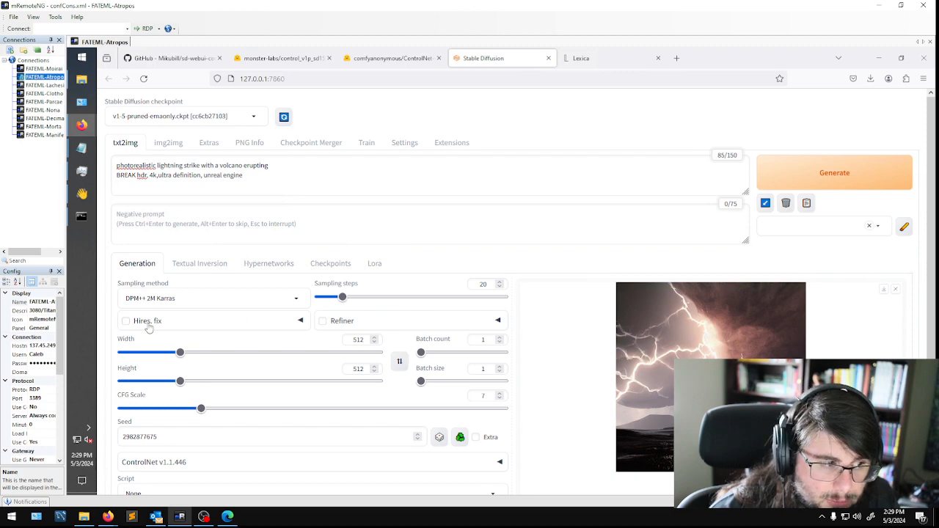
{"action": "left_click", "coordinate": [297, 303]}
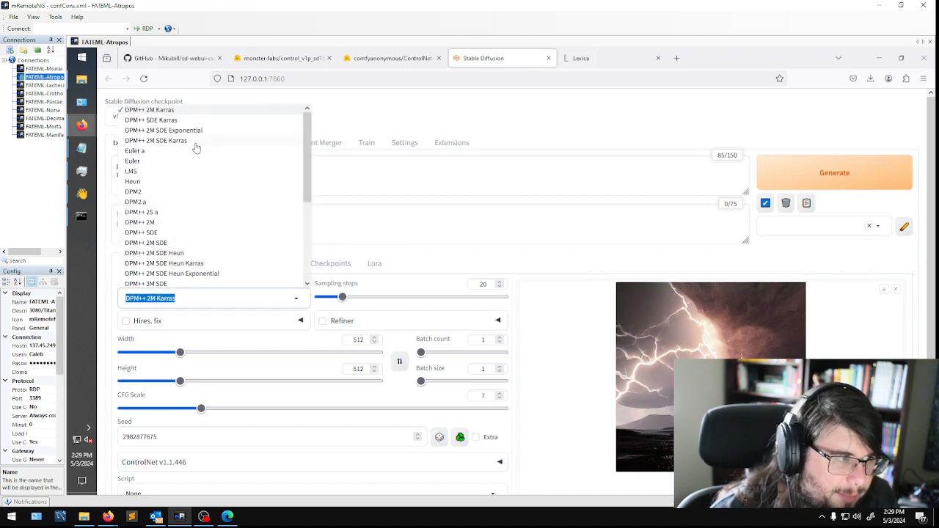
{"action": "scroll", "coordinate": [218, 243], "scroll_direction": "down", "scroll_amount": 4}
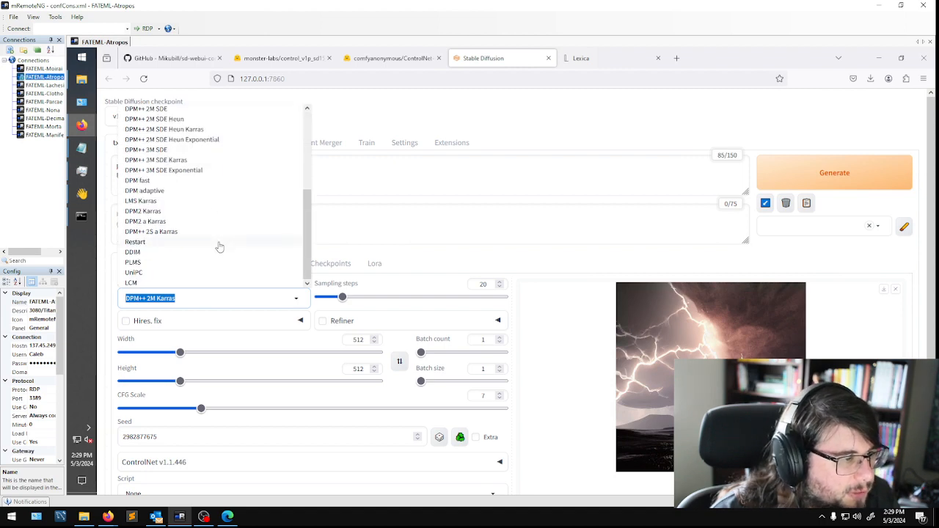
{"action": "left_click", "coordinate": [169, 193]}
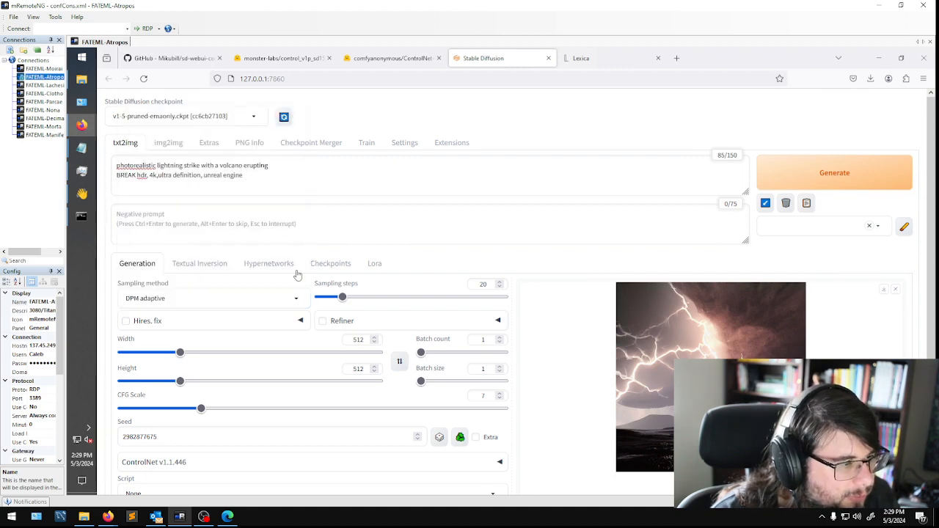
{"action": "left_click", "coordinate": [482, 284]}
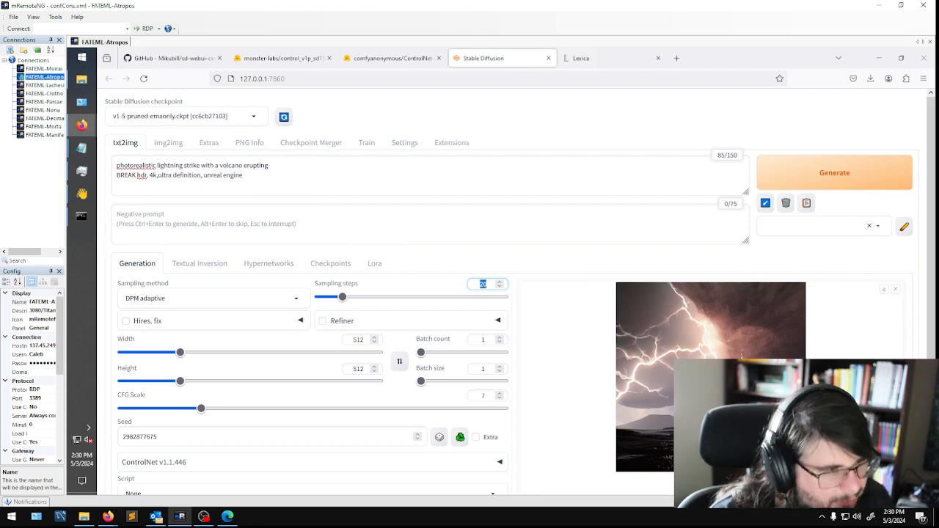
{"action": "left_click", "coordinate": [177, 227]}
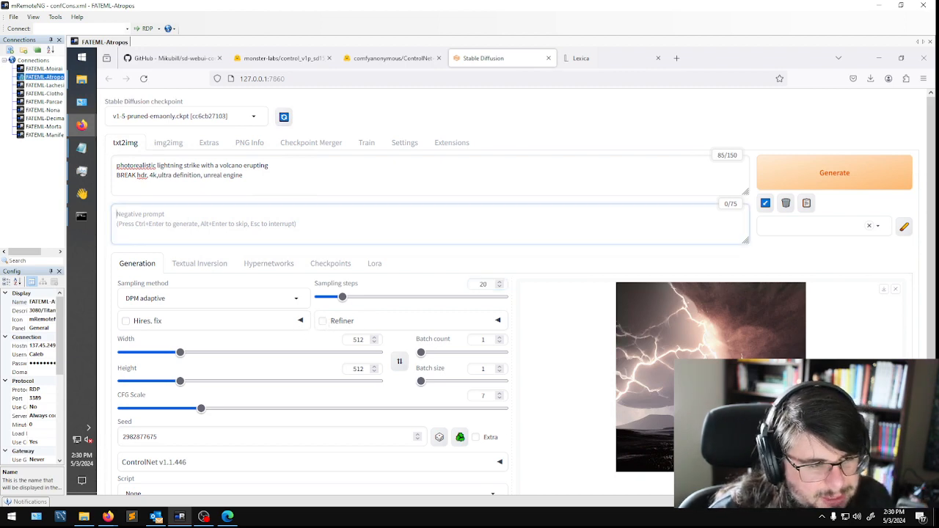
{"action": "left_click", "coordinate": [171, 300]}
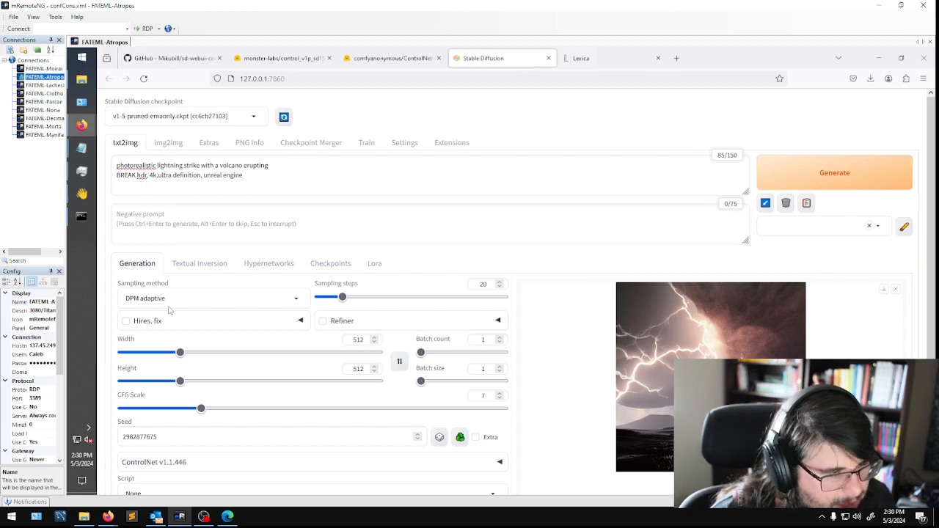
{"action": "left_click", "coordinate": [160, 194]}
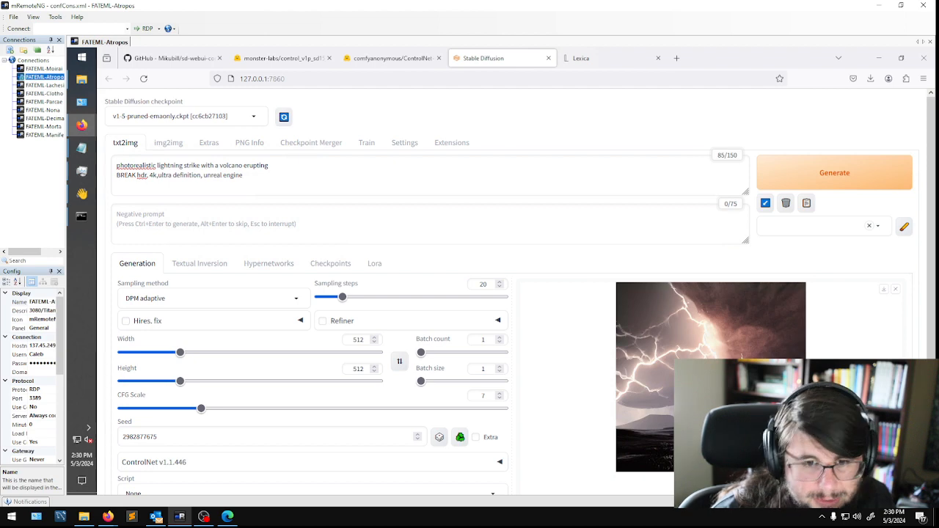
{"action": "scroll", "coordinate": [267, 405], "scroll_direction": "down", "scroll_amount": 3}
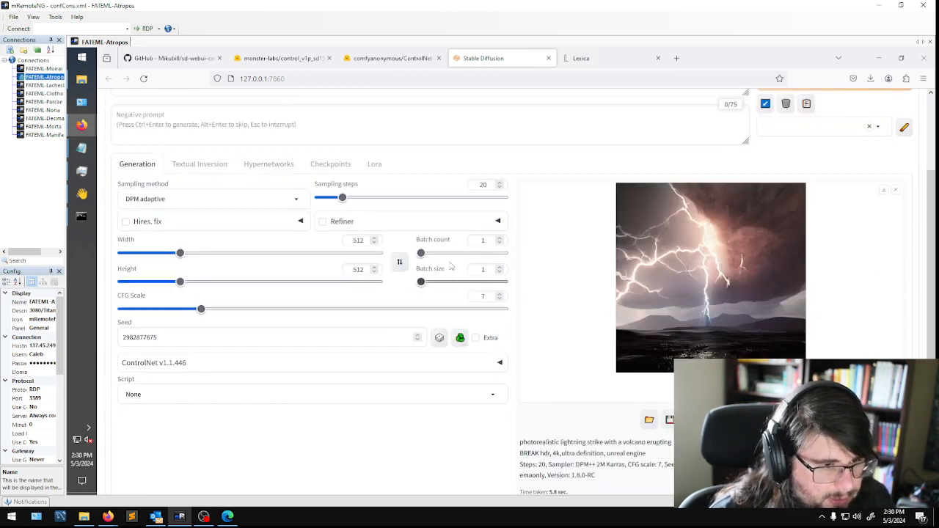
{"action": "scroll", "coordinate": [417, 305], "scroll_direction": "up", "scroll_amount": 3}
Generate an image with the DPM adaptive sampler and move the command prompt window off the preview to follow its progress.
{"action": "left_click", "coordinate": [853, 174]}
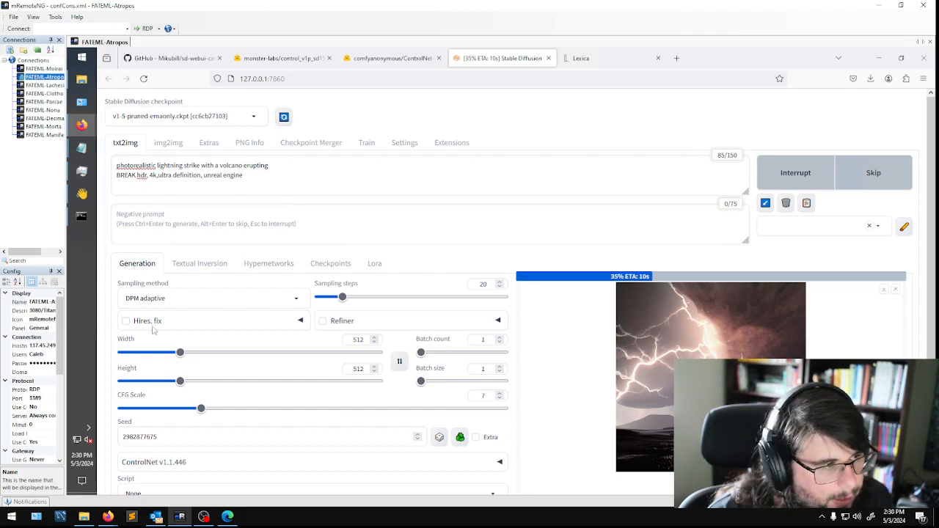
{"action": "left_click", "coordinate": [82, 215]}
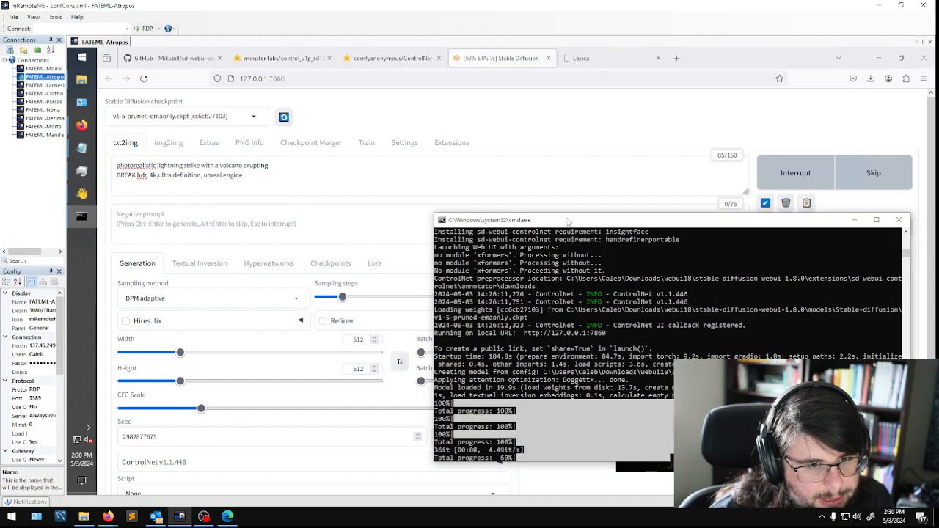
{"action": "left_click_drag", "start_coordinate": [570, 220], "coordinate": [178, 228]}
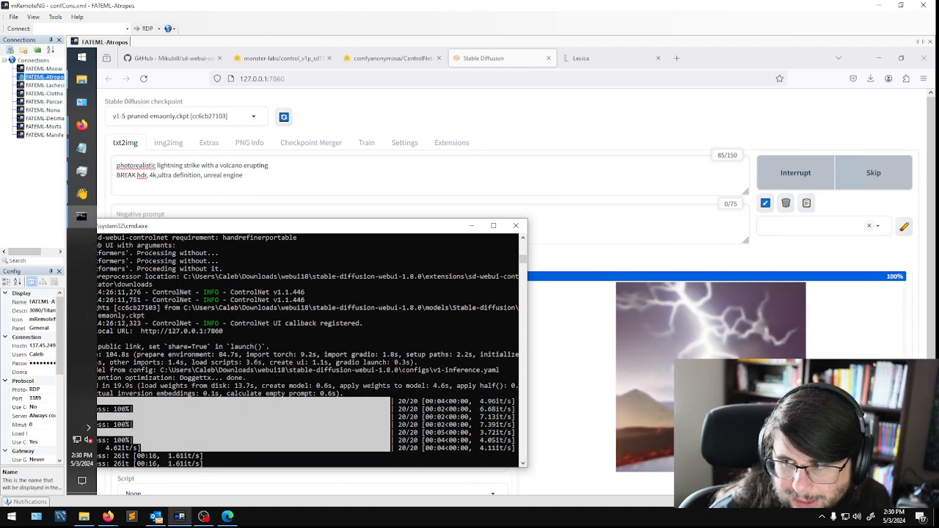
Examine the image generated with DPM adaptive in the enlarged view and close the view.
{"action": "left_click", "coordinate": [618, 355]}
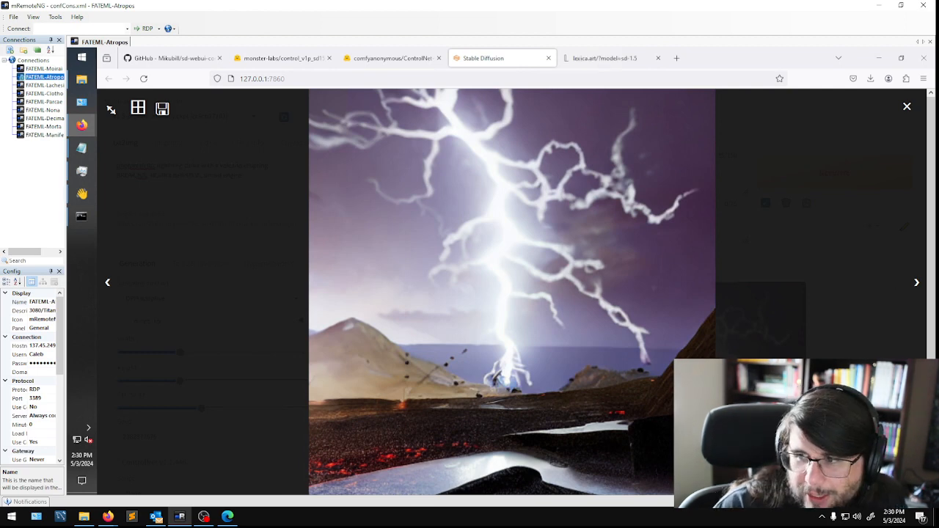
{"action": "left_click", "coordinate": [253, 475]}
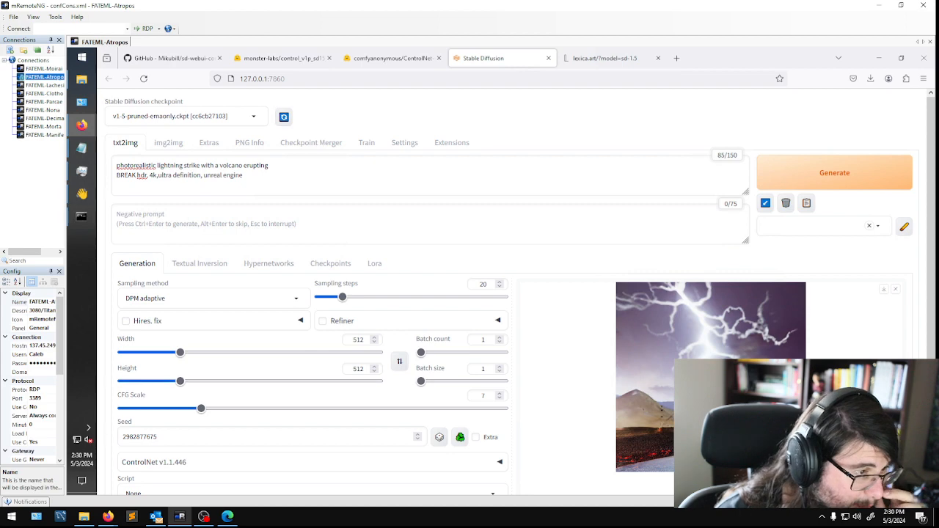
Open the photo 3 from the Desktop folder in the image viewer.
{"action": "double_click", "coordinate": [358, 369]}
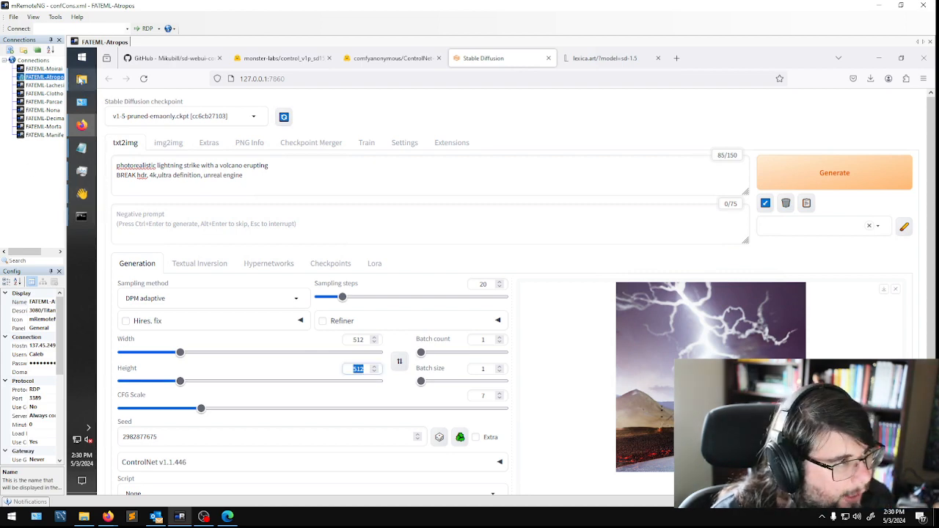
{"action": "left_click", "coordinate": [82, 78]}
{"action": "left_click", "coordinate": [266, 355]}
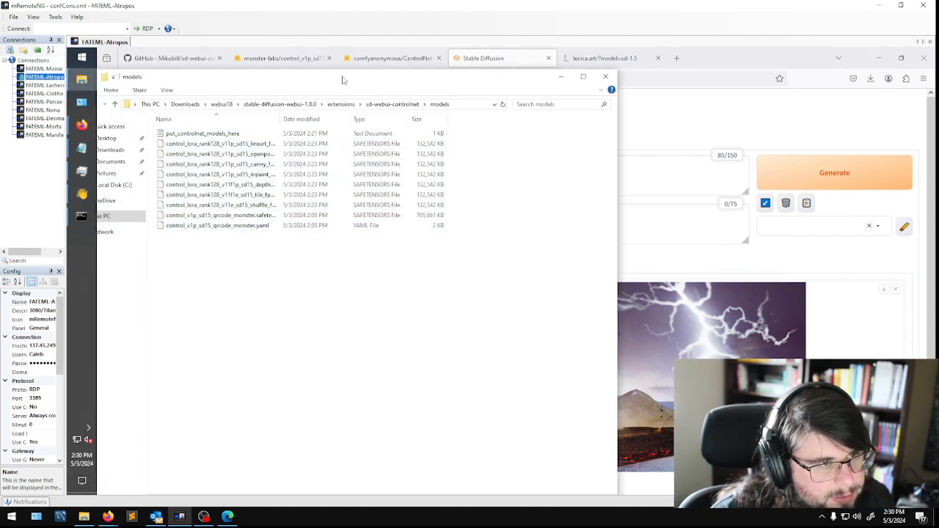
{"action": "left_click", "coordinate": [204, 138]}
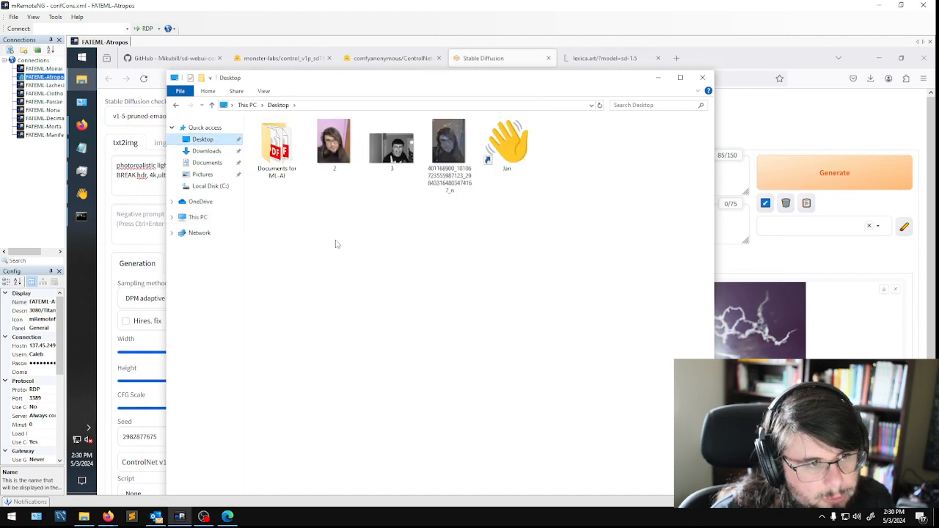
{"action": "double_click", "coordinate": [411, 157]}
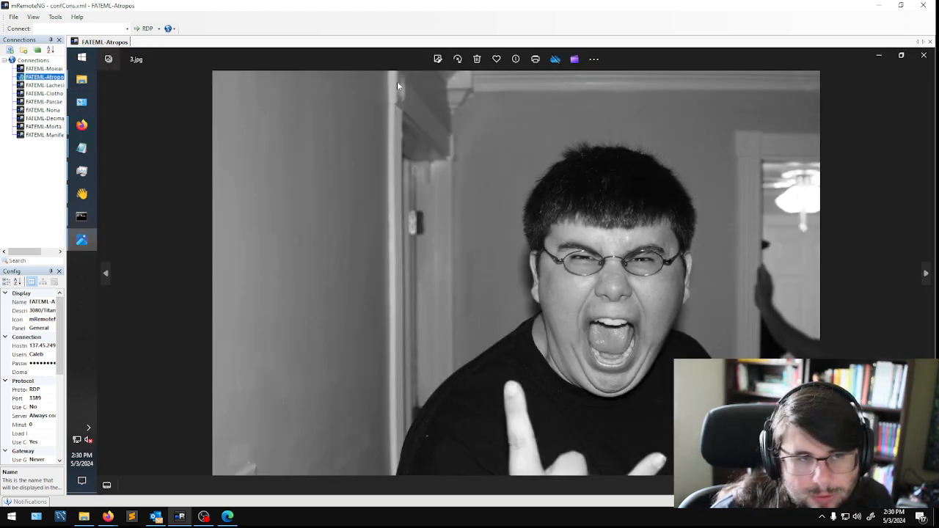
Crop the photo to a square of about 1210 x 1210 pixels framing the shouting man's head and raised hand.
{"action": "left_click", "coordinate": [440, 65]}
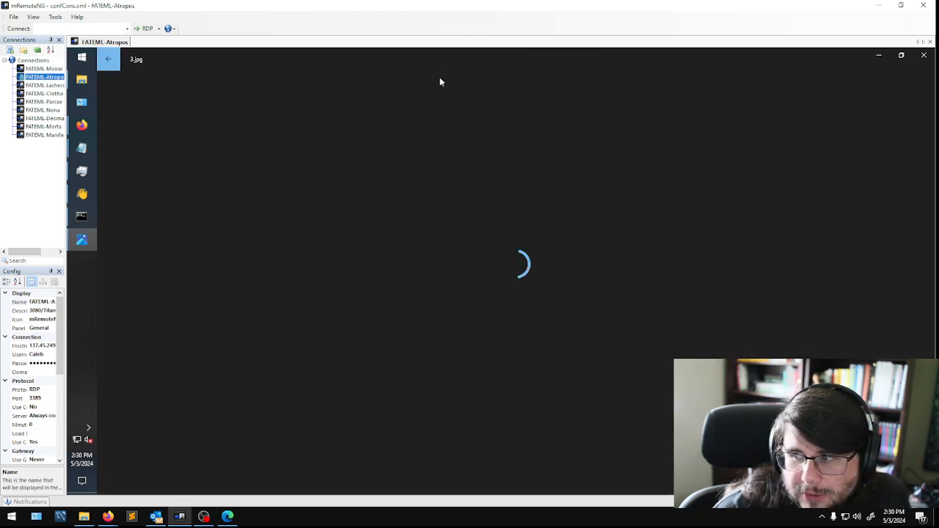
{"action": "left_click", "coordinate": [517, 479]}
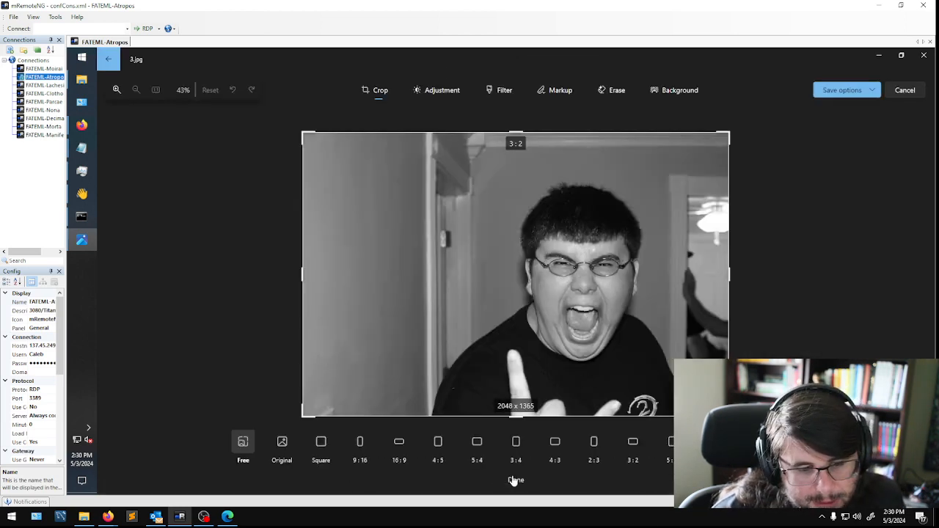
{"action": "left_click", "coordinate": [321, 441]}
{"action": "left_click_drag", "start_coordinate": [609, 238], "coordinate": [579, 246]}
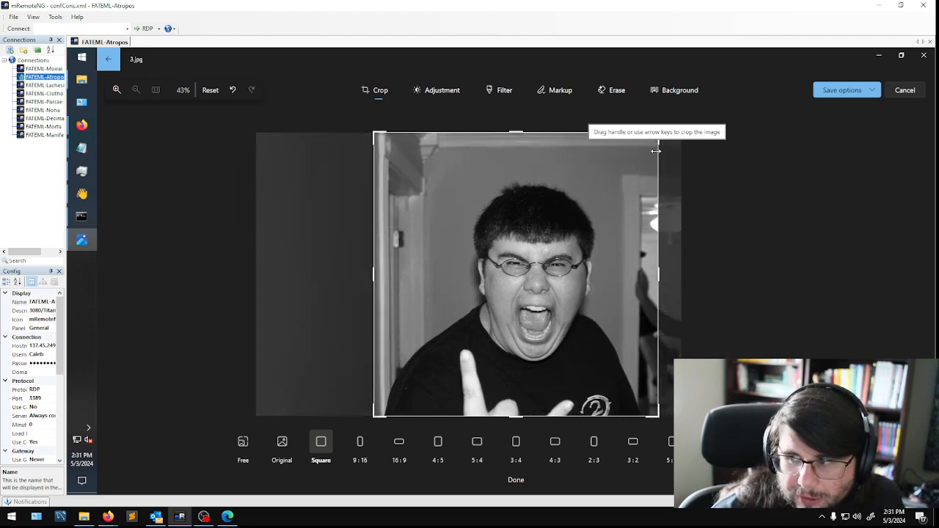
{"action": "left_click_drag", "start_coordinate": [655, 151], "coordinate": [627, 182]}
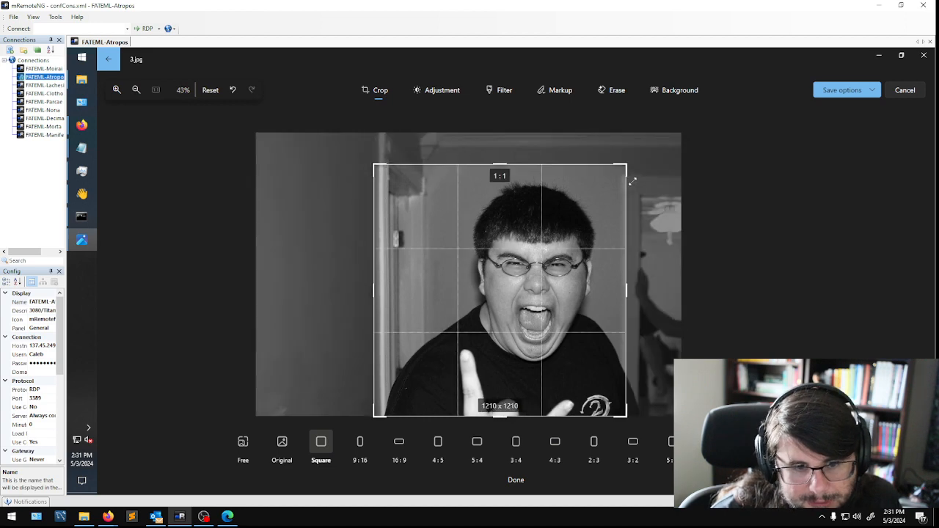
{"action": "left_click_drag", "start_coordinate": [590, 209], "coordinate": [575, 200]}
{"action": "left_click", "coordinate": [588, 363]}
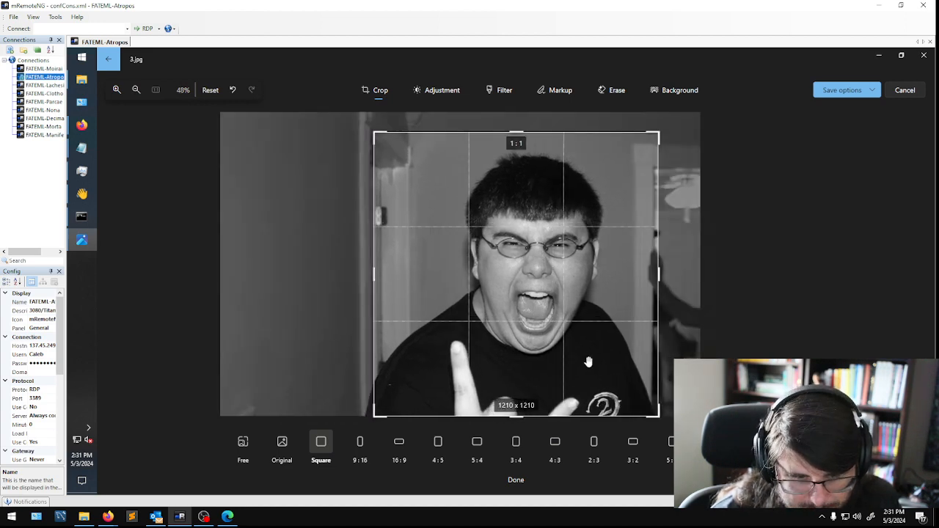
Save the square crop over the original 3.jpg and close the image viewer.
{"action": "left_click", "coordinate": [869, 91]}
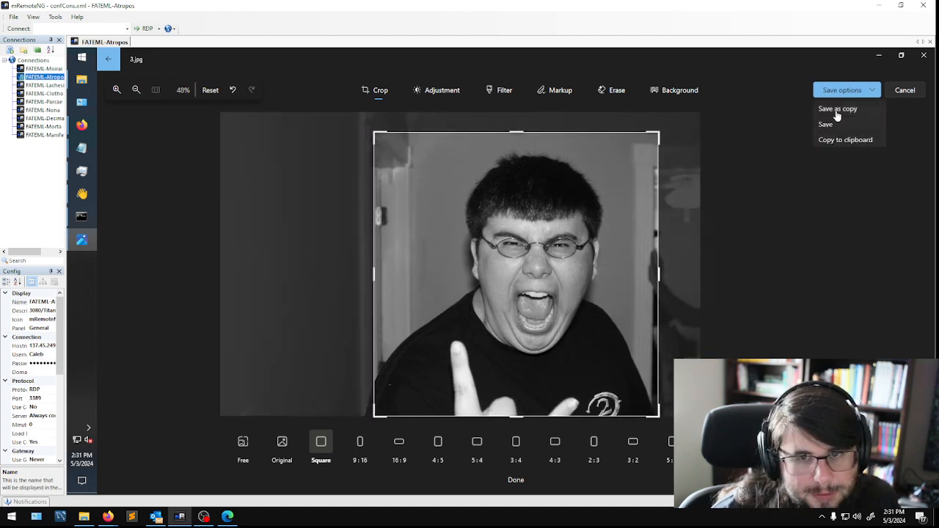
{"action": "left_click", "coordinate": [830, 126]}
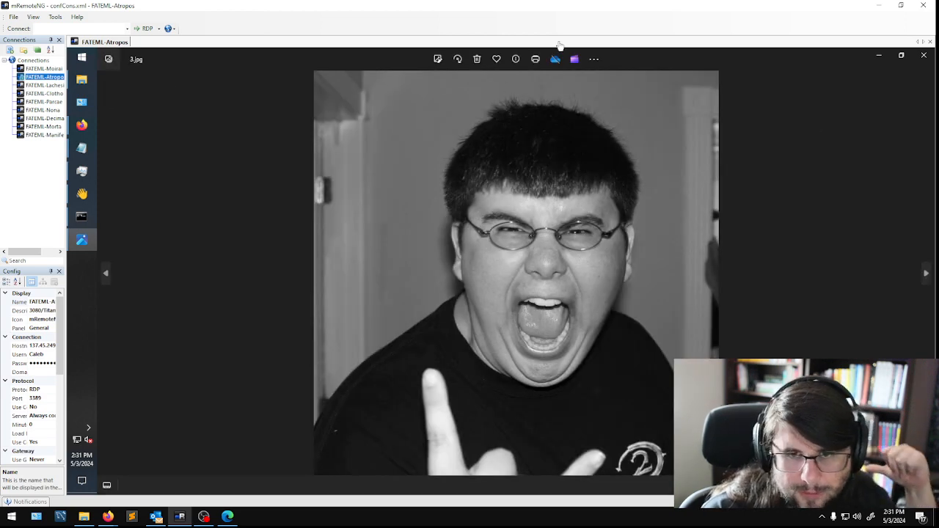
{"action": "left_click", "coordinate": [924, 55]}
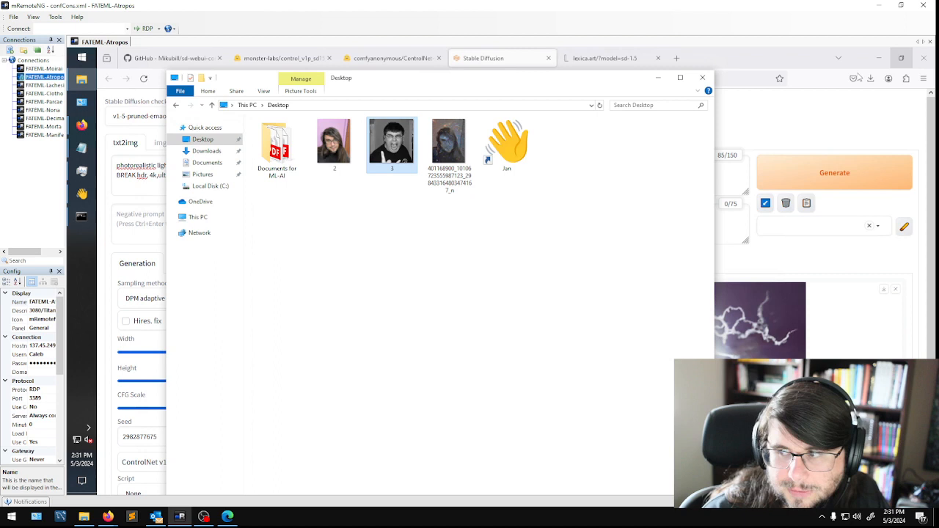
Reopen 3.jpg to check the crop, close it and hide the Desktop folder to return to Stable Diffusion.
{"action": "left_click", "coordinate": [471, 291]}
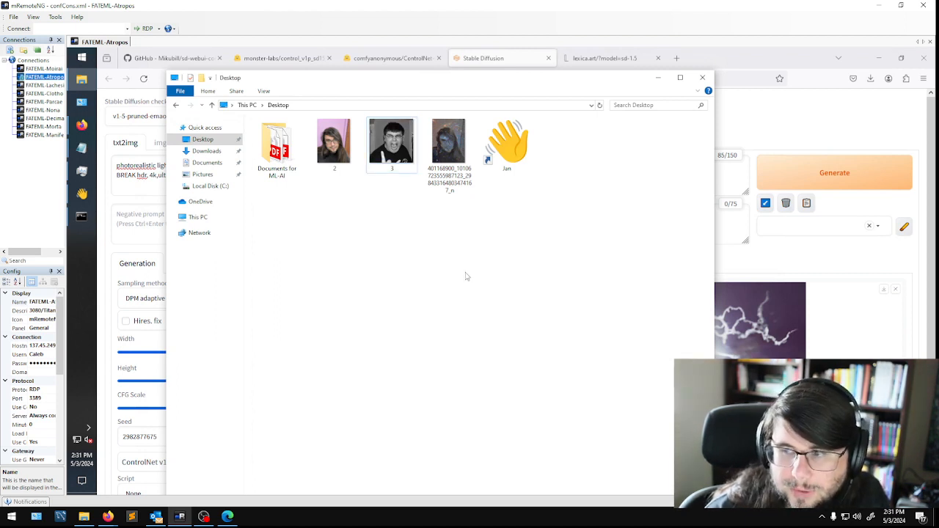
{"action": "double_click", "coordinate": [374, 152]}
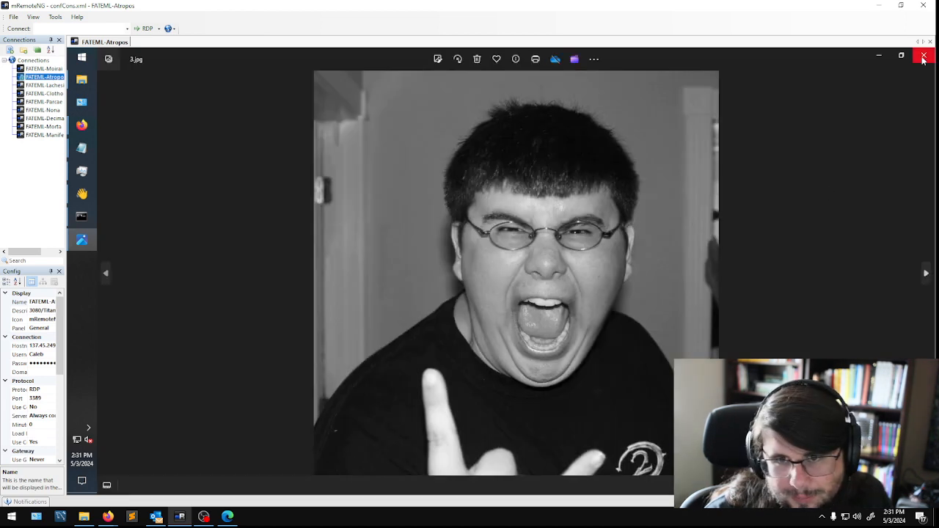
{"action": "left_click", "coordinate": [923, 56]}
{"action": "left_click", "coordinate": [652, 78]}
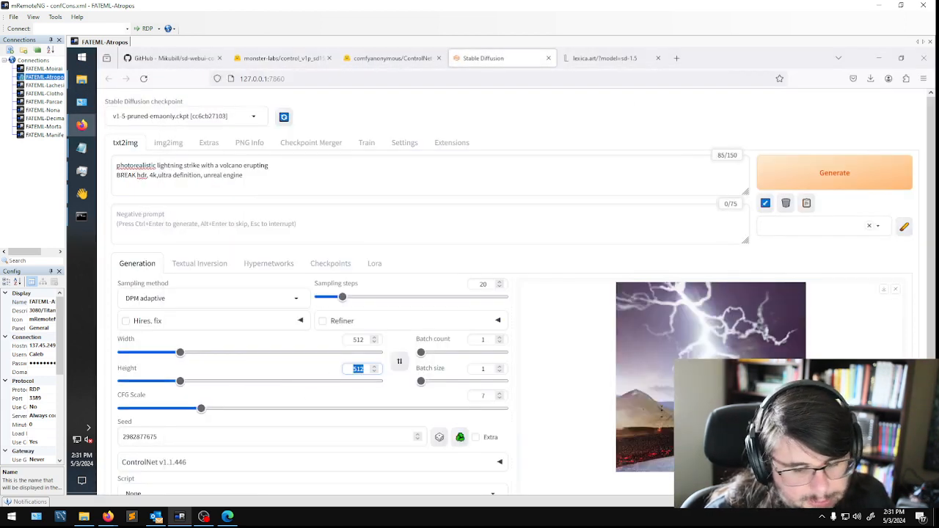
Set the image height and width to 700 and the CFG scale to 8.
{"action": "type", "text": "700"}
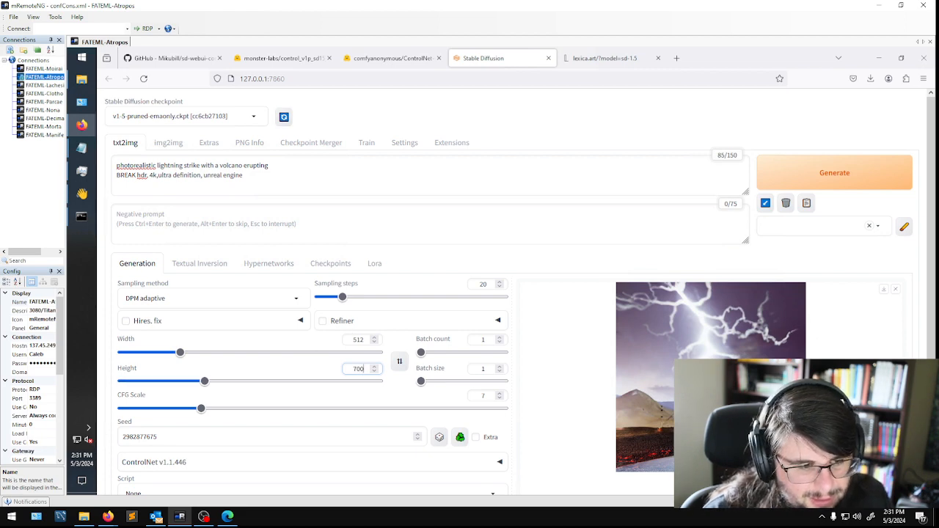
{"action": "double_click", "coordinate": [358, 340]}
{"action": "type", "text": "700"}
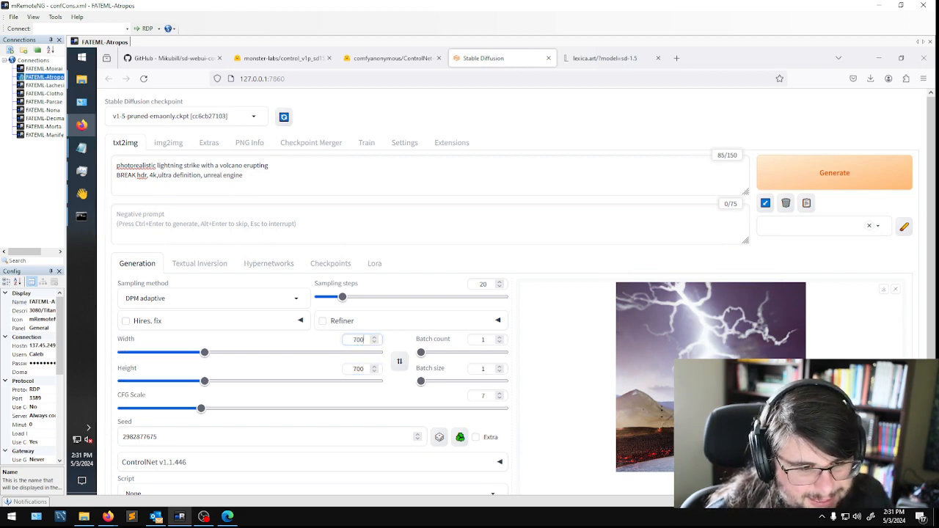
{"action": "left_click", "coordinate": [499, 394]}
{"action": "left_click", "coordinate": [500, 394]}
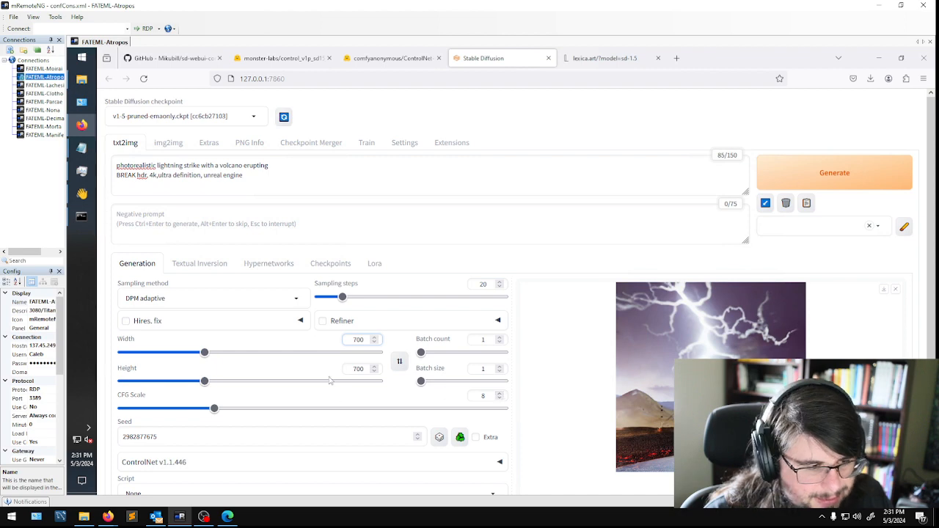
Generate the 700 x 700 image with the browser and command prompt windows arranged side by side to follow the progress.
{"action": "left_click", "coordinate": [842, 180]}
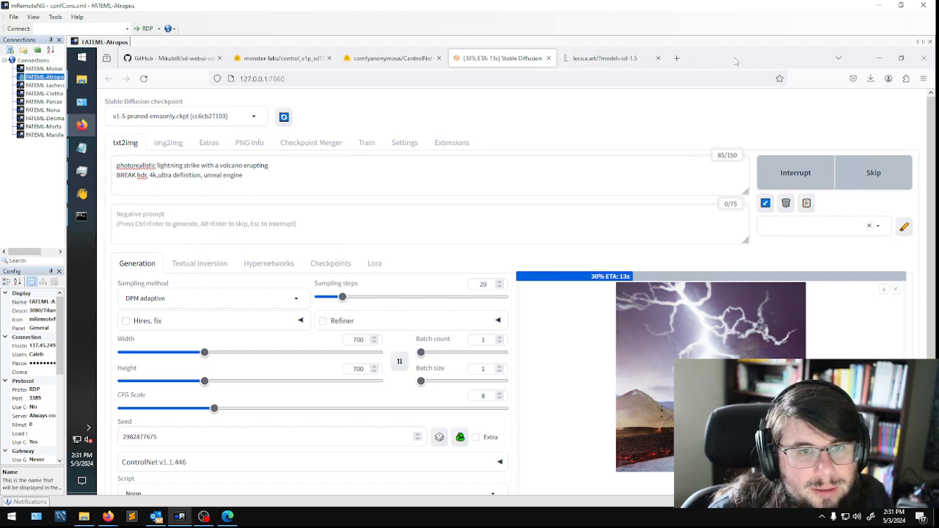
{"action": "left_click_drag", "start_coordinate": [736, 62], "coordinate": [68, 124]}
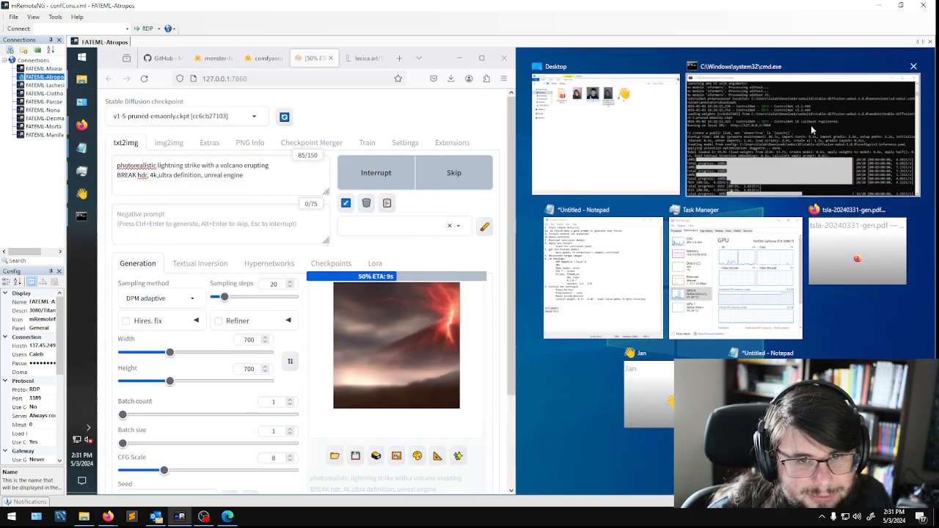
{"action": "left_click", "coordinate": [812, 131]}
{"action": "left_click", "coordinate": [361, 397]}
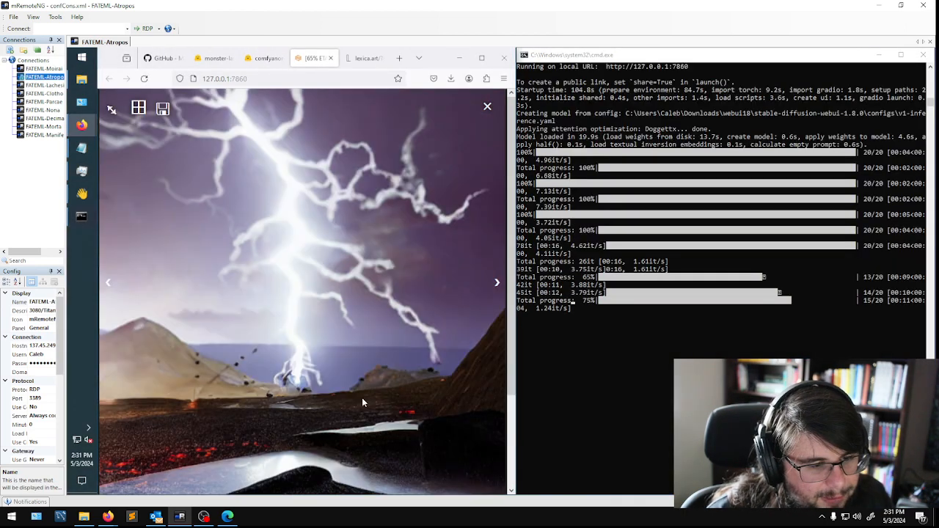
{"action": "left_click", "coordinate": [481, 343]}
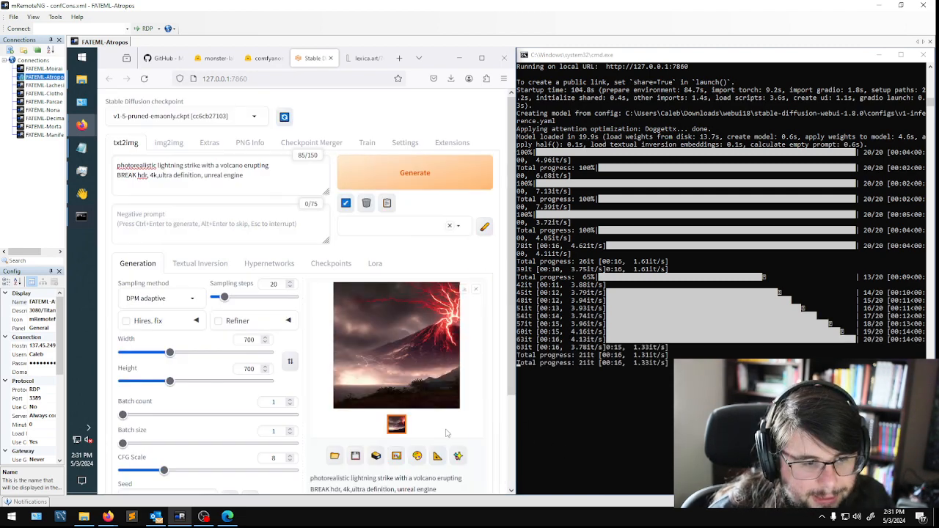
Examine the new volcano image in the enlarged view, close it and maximize the browser window again.
{"action": "left_click", "coordinate": [420, 356]}
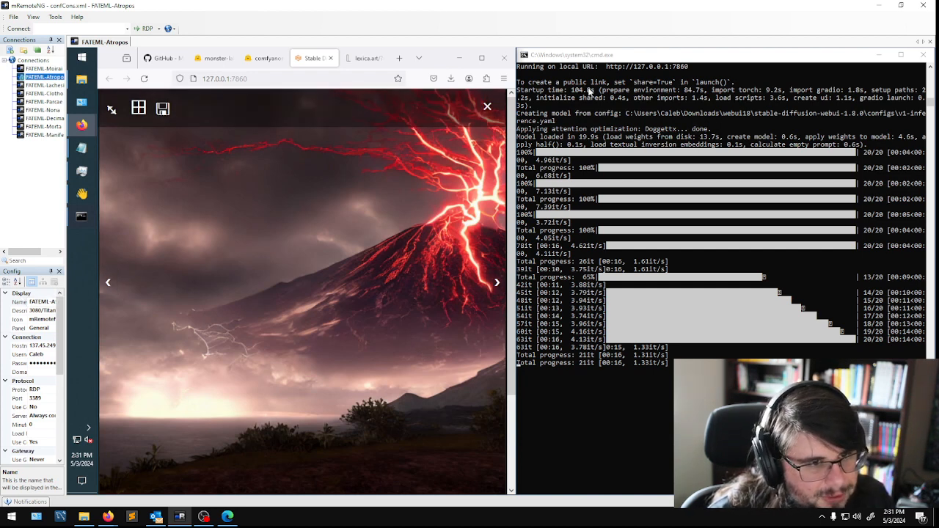
{"action": "left_click", "coordinate": [487, 106]}
{"action": "left_click", "coordinate": [481, 58]}
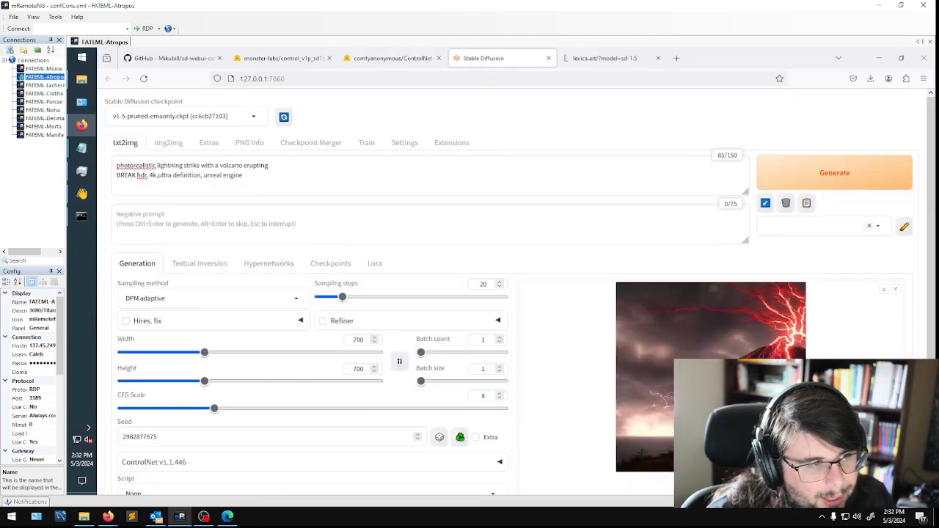
{"action": "left_click", "coordinate": [243, 176]}
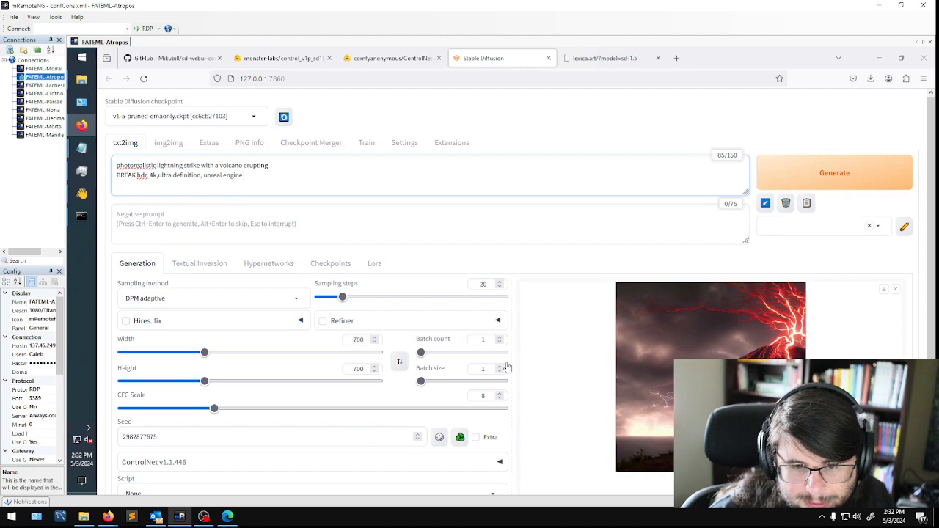
Enable Hires. fix with the ESRGAN_4x upscaler and an upscale factor of 1.5.
{"action": "left_click", "coordinate": [143, 323]}
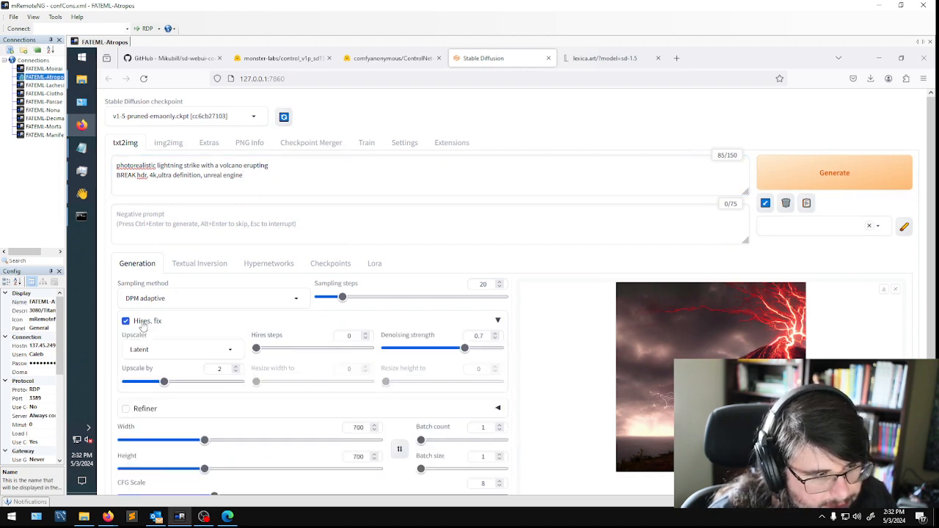
{"action": "left_click", "coordinate": [180, 349]}
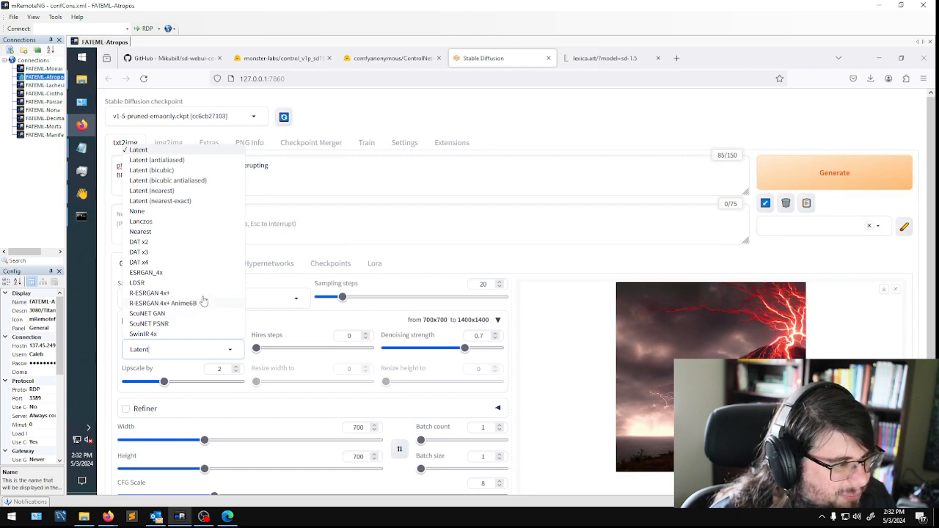
{"action": "left_click", "coordinate": [168, 273]}
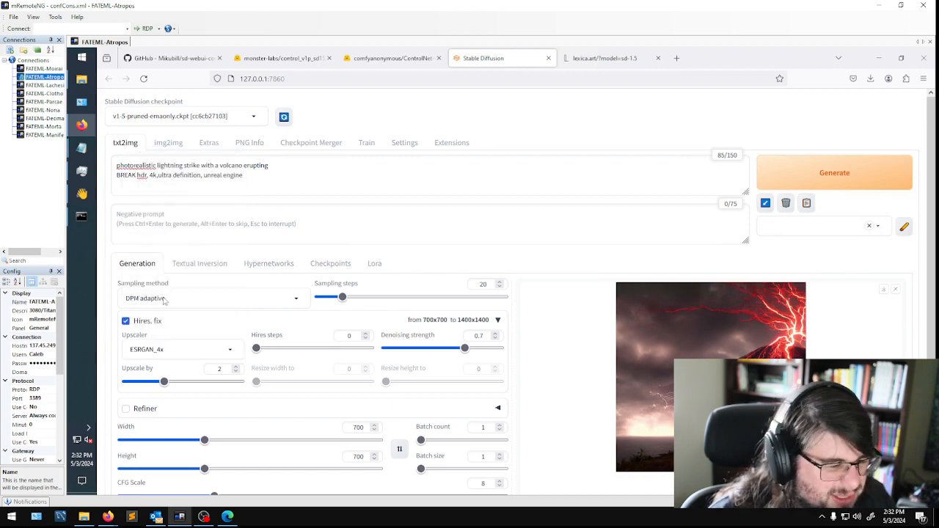
{"action": "left_click", "coordinate": [219, 369]}
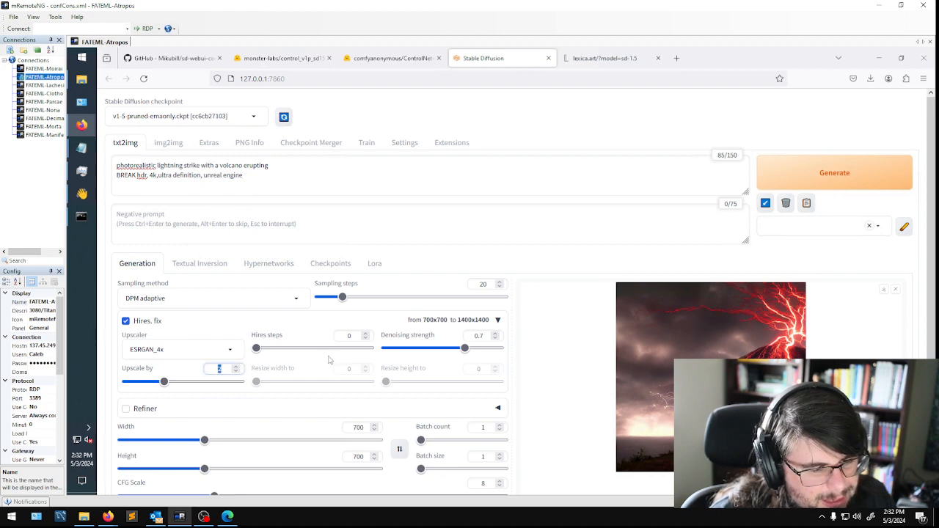
{"action": "type", "text": "1.5"}
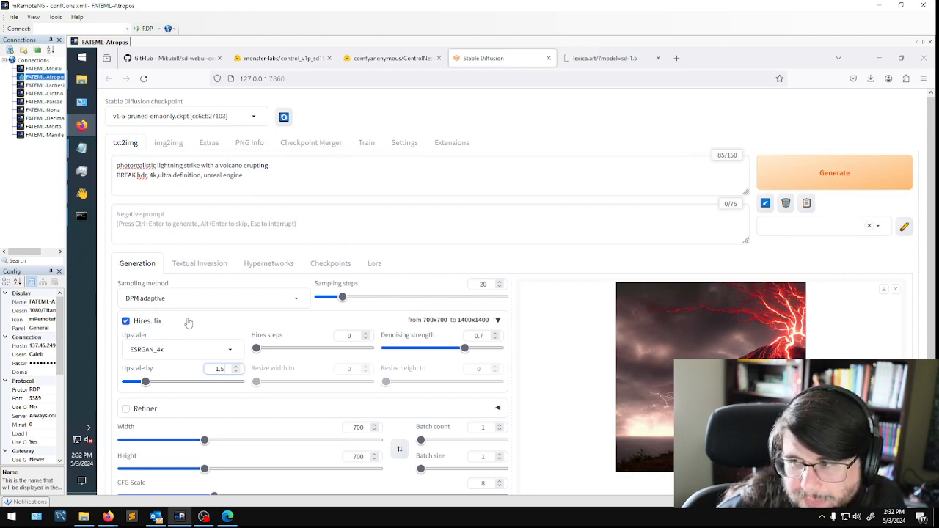
Set the Hires. fix denoising strength to 0.4.
{"action": "left_click", "coordinate": [478, 335]}
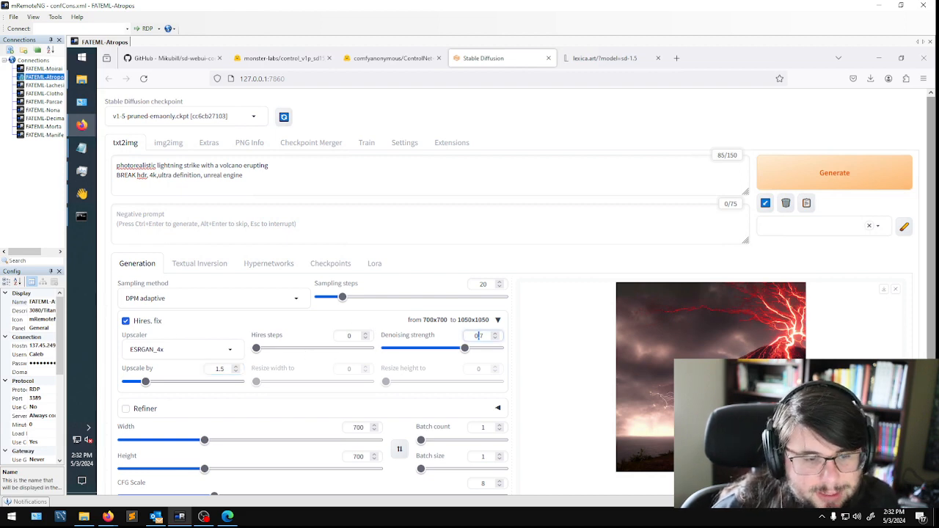
{"action": "key", "text": "BackSpace"}
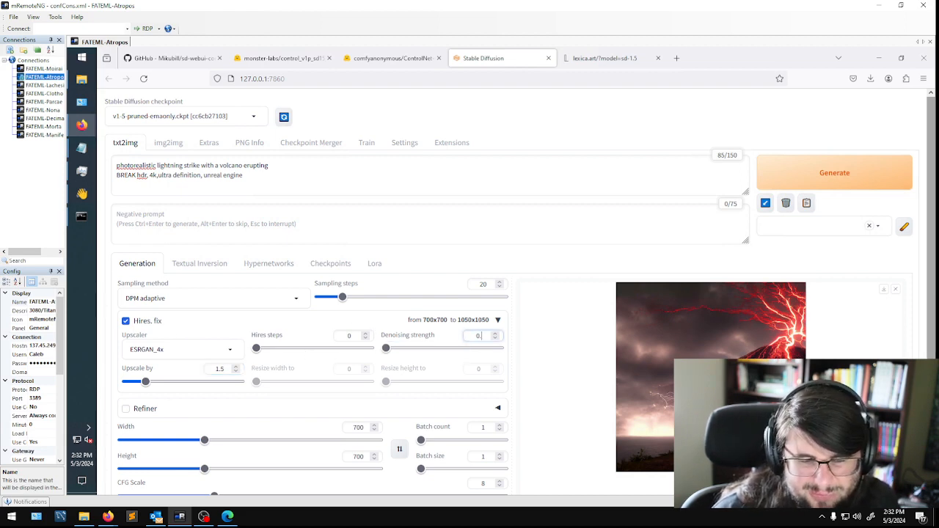
{"action": "type", "text": "4"}
{"action": "left_click", "coordinate": [558, 252]}
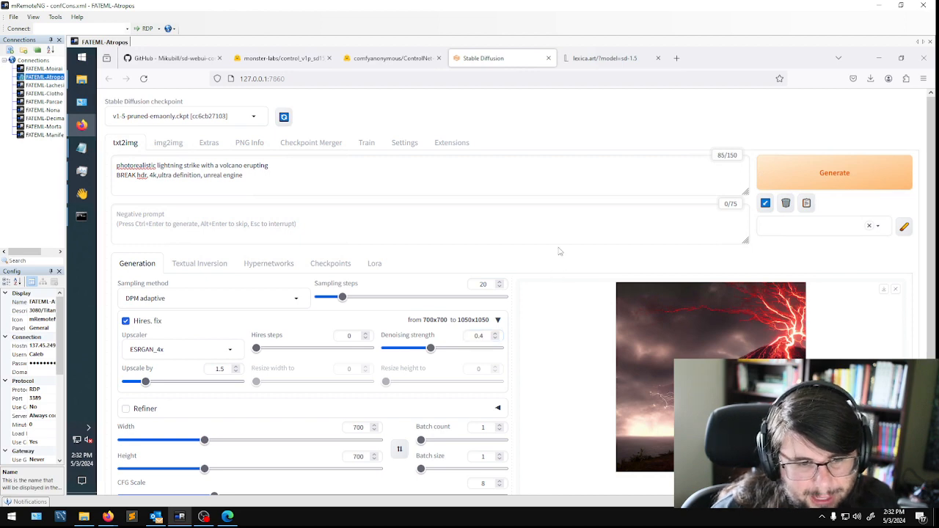
Generate the image with Hires. fix and place the browser beside the command prompt window to monitor the upscaling.
{"action": "left_click", "coordinate": [831, 183]}
{"action": "left_click", "coordinate": [80, 215]}
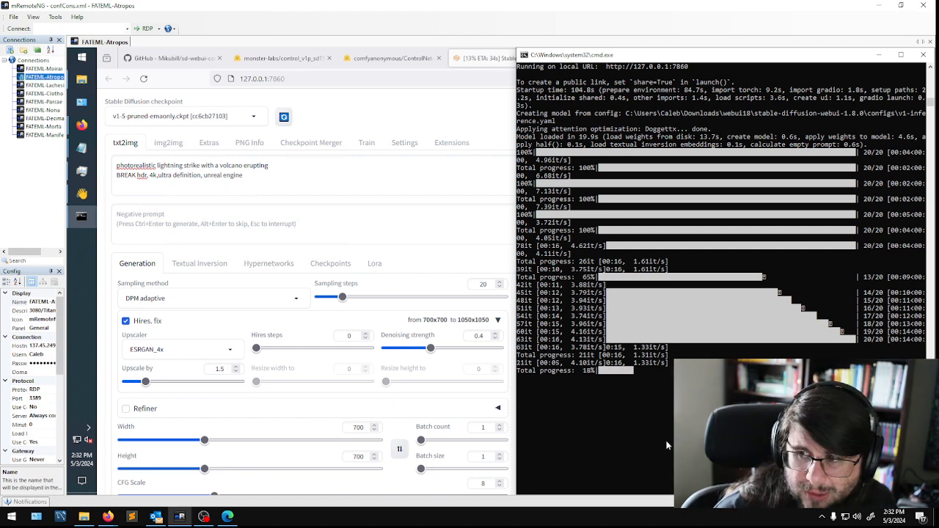
{"action": "left_click", "coordinate": [378, 110]}
{"action": "left_click_drag", "start_coordinate": [721, 62], "coordinate": [2, 191]}
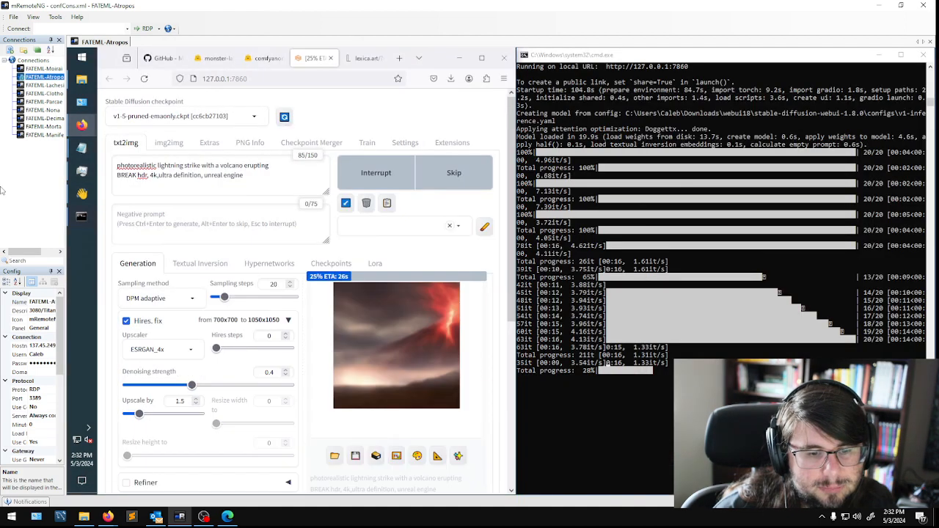
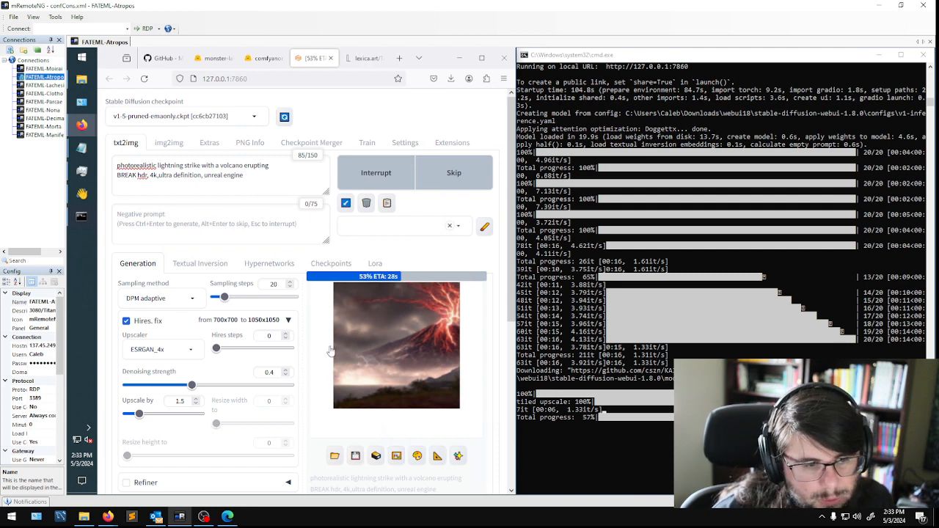
Check the memory usage in Task Manager and view the finished red-lightning volcano image enlarged.
{"action": "left_click", "coordinate": [82, 174]}
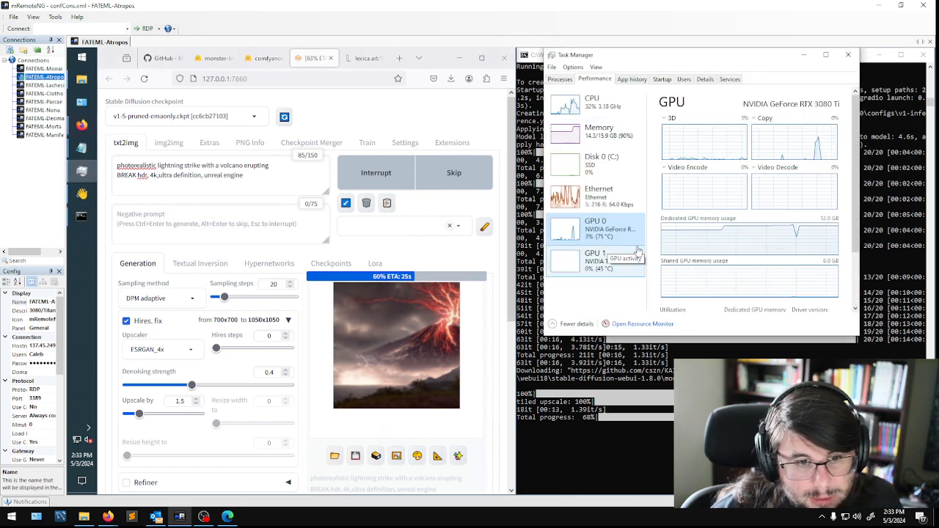
{"action": "left_click", "coordinate": [597, 132]}
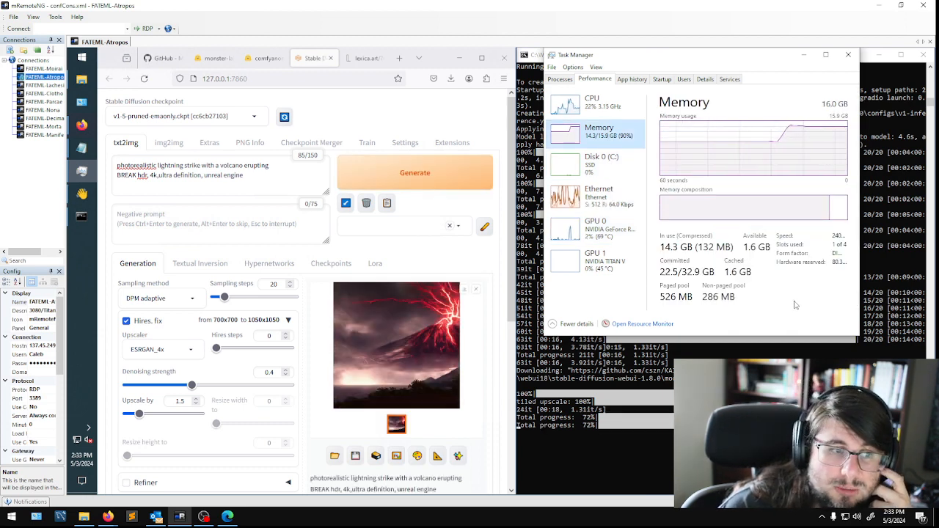
{"action": "left_click", "coordinate": [386, 387]}
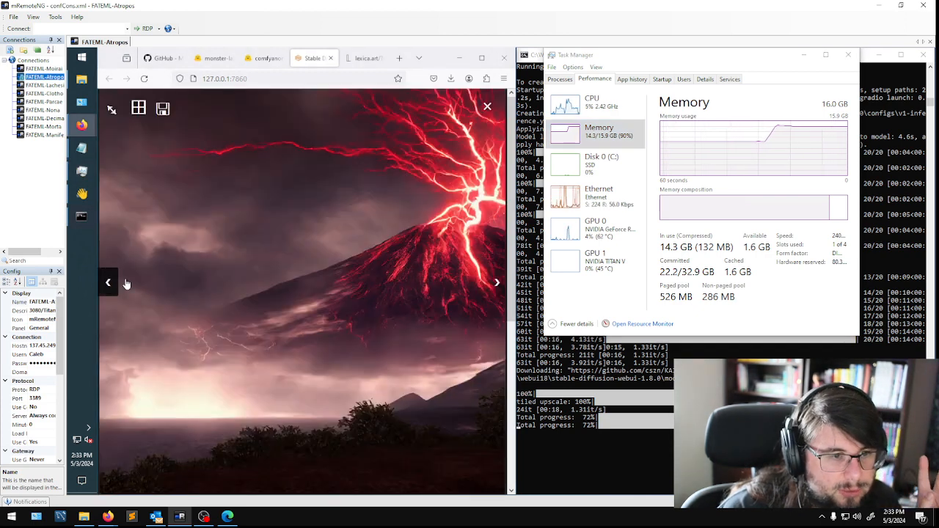
{"action": "left_click", "coordinate": [487, 107]}
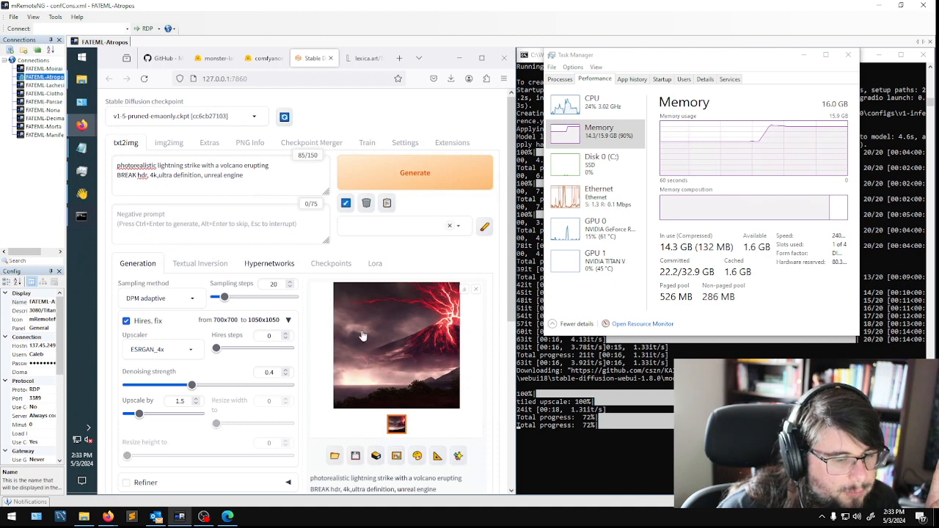
{"action": "scroll", "coordinate": [361, 335], "scroll_direction": "down", "scroll_amount": 1}
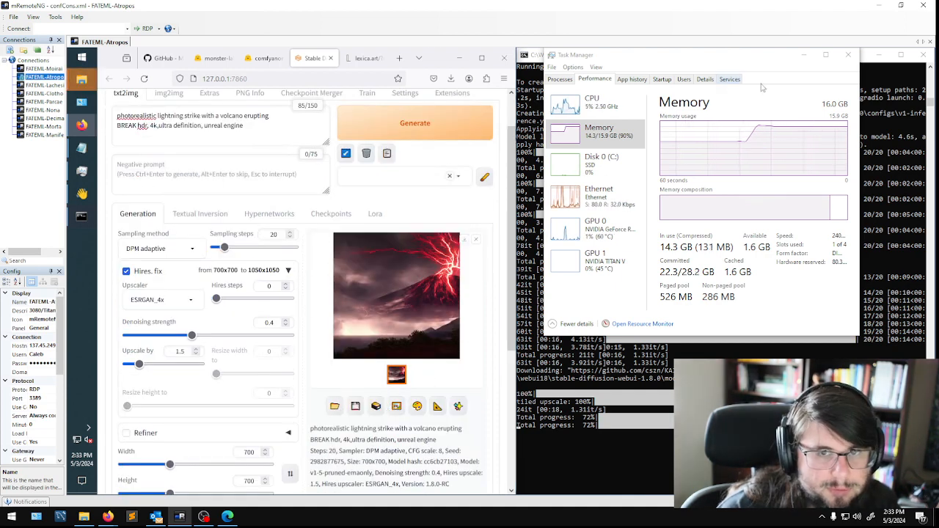
{"action": "left_click", "coordinate": [804, 55]}
Bring up the 2024-05-03 output folder and display its images as extra large icons.
{"action": "mouse_move", "coordinate": [81, 79]}
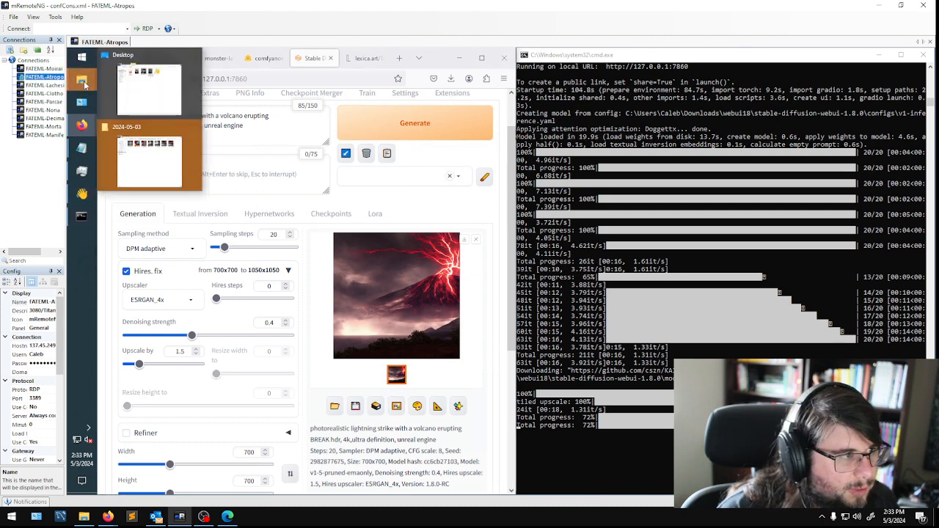
{"action": "left_click", "coordinate": [150, 154]}
{"action": "right_click", "coordinate": [498, 213]}
{"action": "mouse_move", "coordinate": [521, 218]}
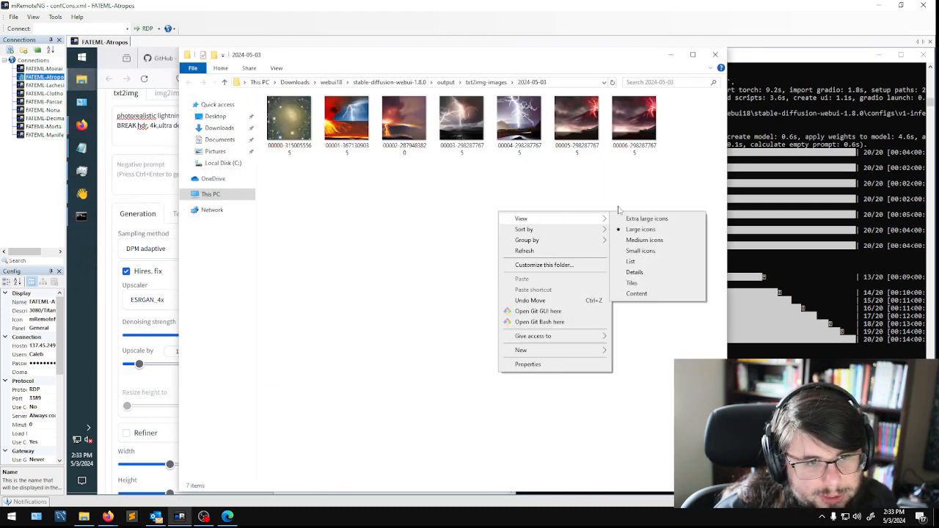
{"action": "left_click", "coordinate": [664, 218]}
Compare 00005-2982877675.png with its upscaled version 00006-2982877675.png in the photo viewer, examining the volcano details up close.
{"action": "double_click", "coordinate": [610, 300]}
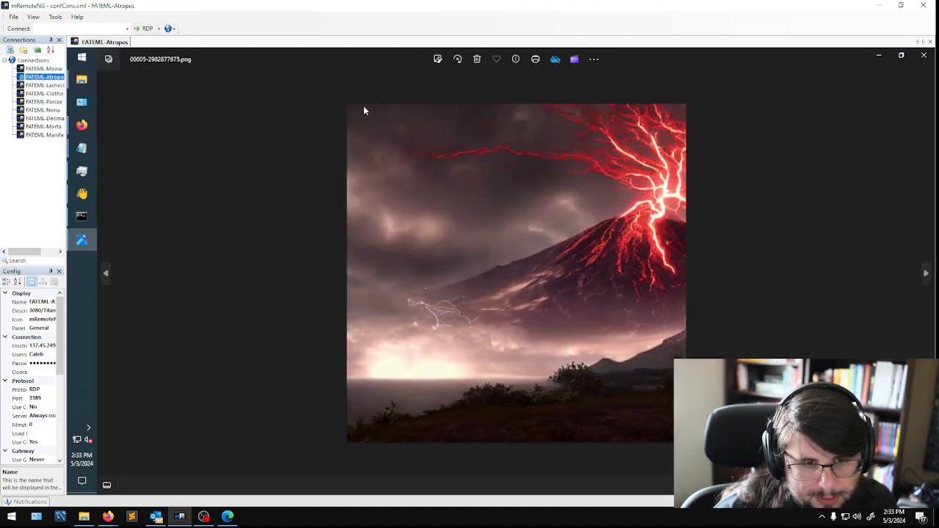
{"action": "key", "text": "Right"}
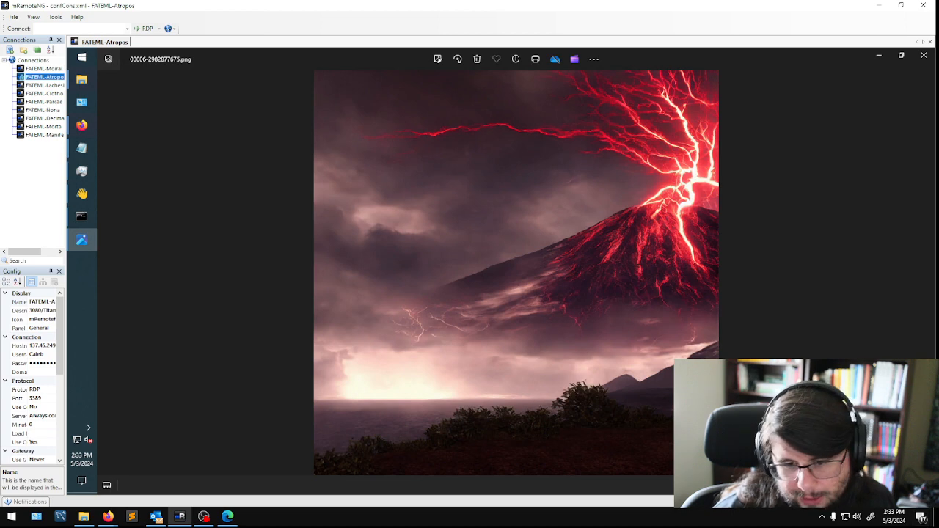
{"action": "key", "text": "Left"}
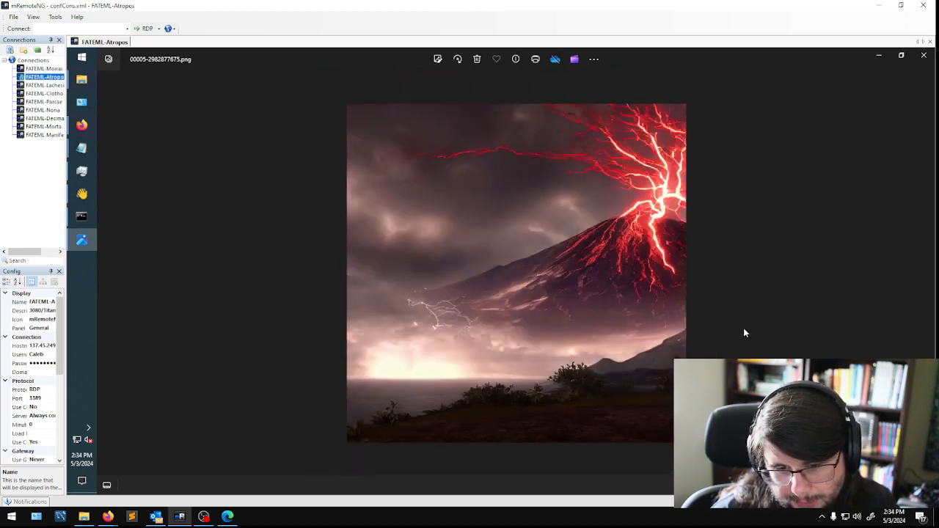
{"action": "left_click", "coordinate": [929, 275]}
{"action": "scroll", "coordinate": [621, 302], "scroll_direction": "up", "scroll_amount": 5}
{"action": "scroll", "coordinate": [618, 299], "scroll_direction": "down", "scroll_amount": 3}
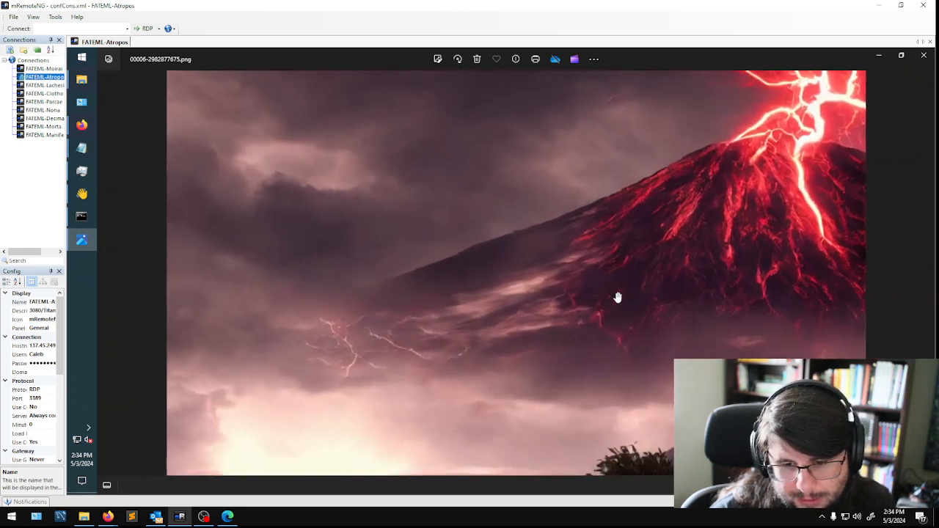
{"action": "scroll", "coordinate": [516, 271], "scroll_direction": "down", "scroll_amount": 1}
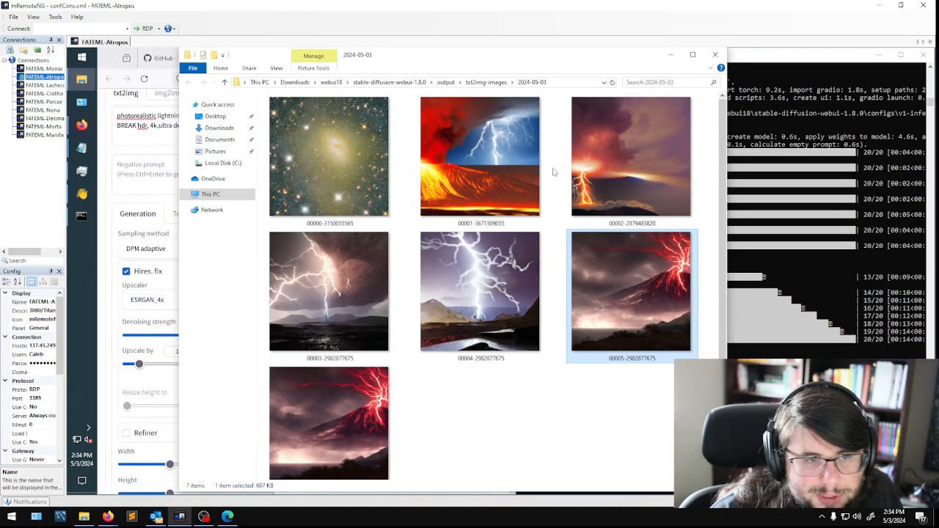
{"action": "left_click", "coordinate": [924, 56]}
{"action": "left_click", "coordinate": [442, 334]}
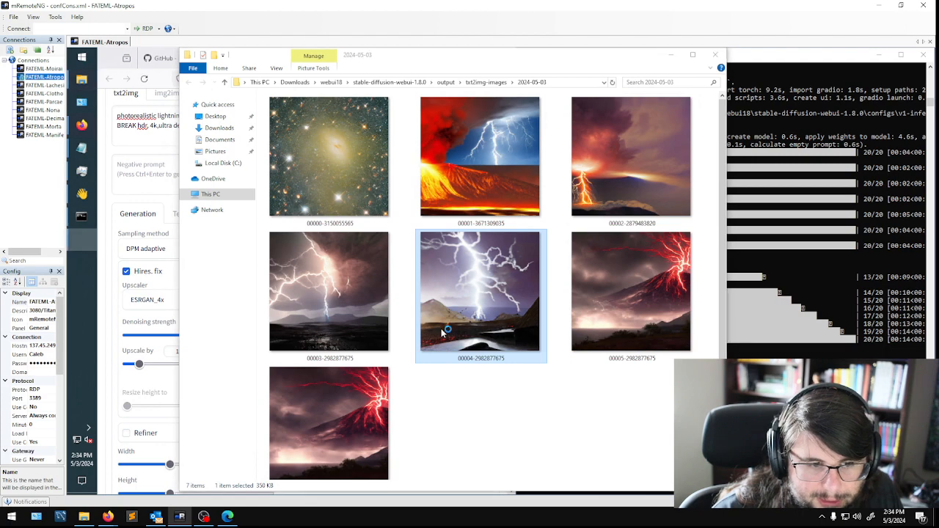
{"action": "double_click", "coordinate": [442, 333]}
{"action": "left_click", "coordinate": [929, 56]}
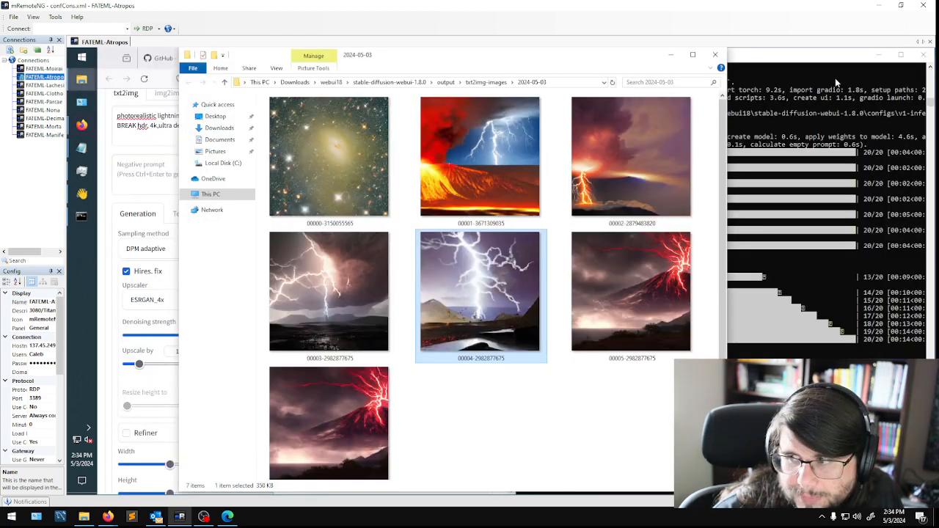
{"action": "left_click", "coordinate": [673, 55]}
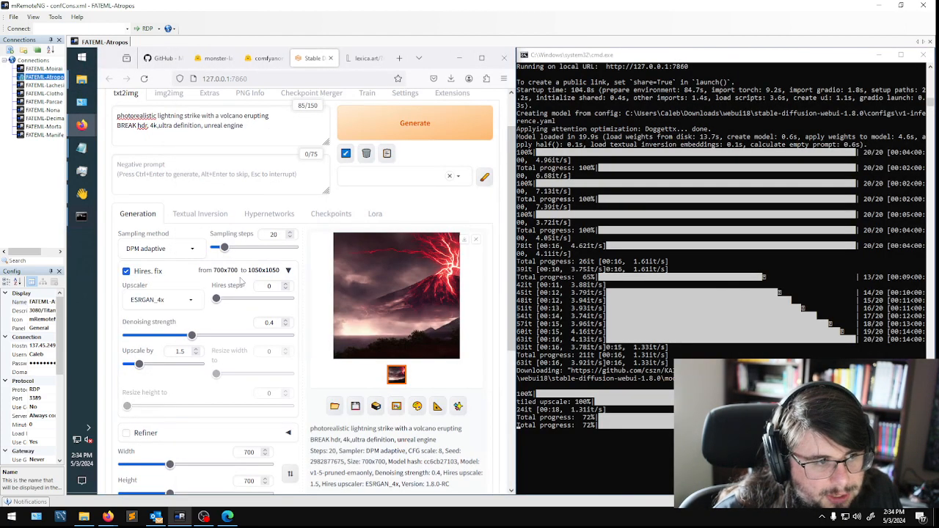
Review the generation settings and generate a new image from the same prompt with seed -1.
{"action": "scroll", "coordinate": [209, 482], "scroll_direction": "down", "scroll_amount": 5}
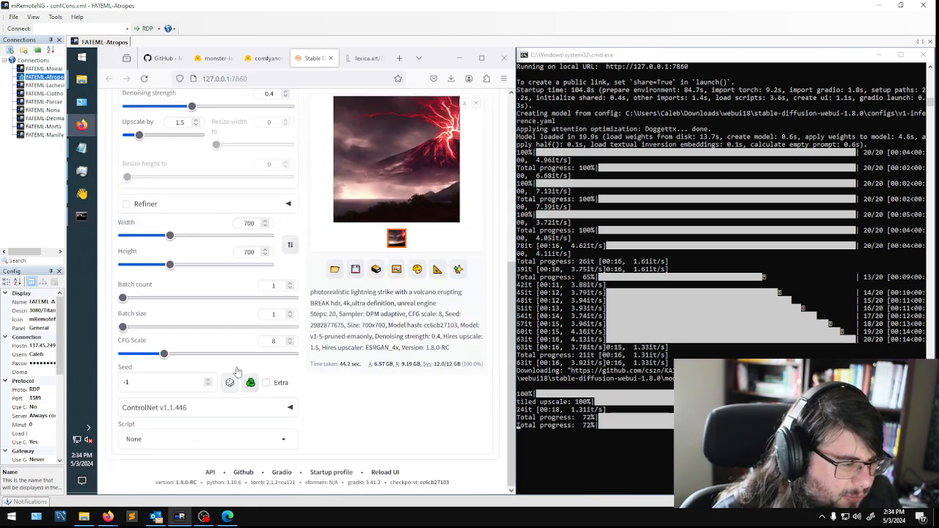
{"action": "scroll", "coordinate": [236, 373], "scroll_direction": "up", "scroll_amount": 6}
{"action": "left_click", "coordinate": [397, 177]}
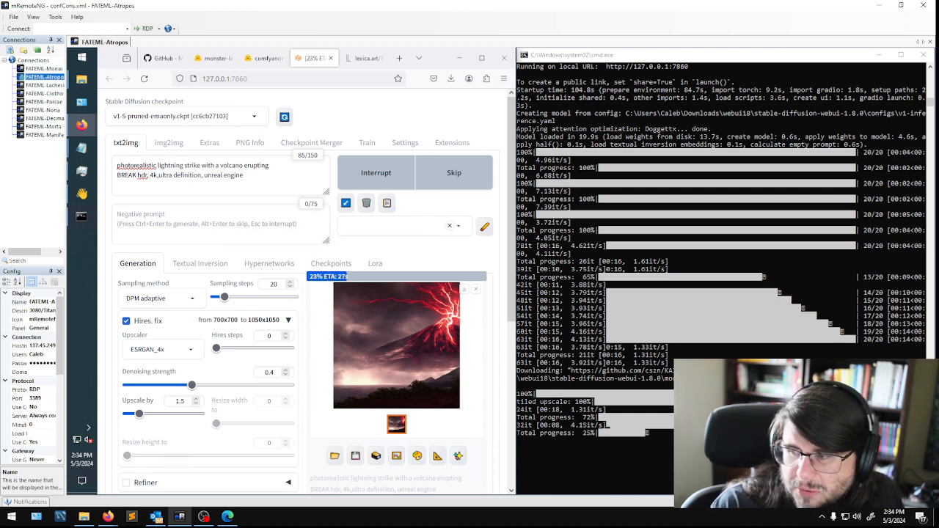
View the earlier volcano image, the in-progress preview and the finished blue-lightning image enlarged.
{"action": "left_click", "coordinate": [375, 357]}
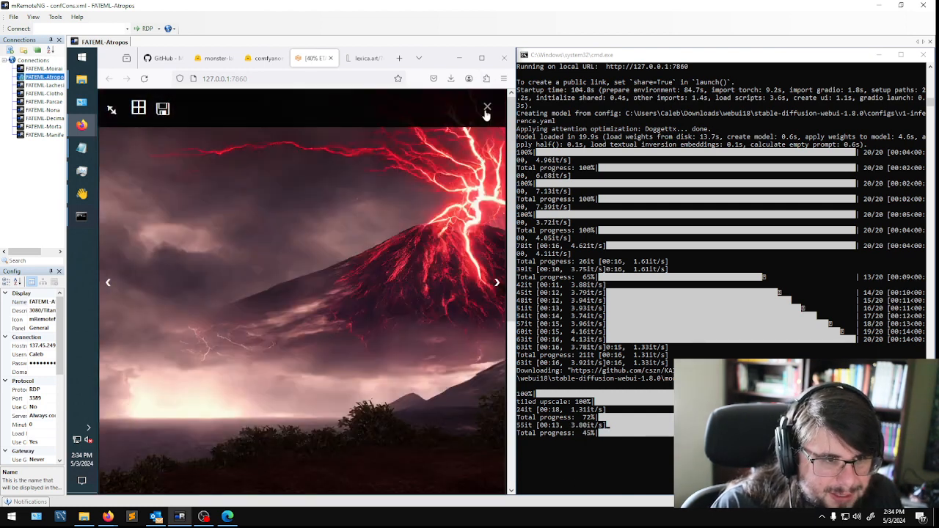
{"action": "left_click", "coordinate": [486, 109]}
{"action": "left_click", "coordinate": [407, 410]}
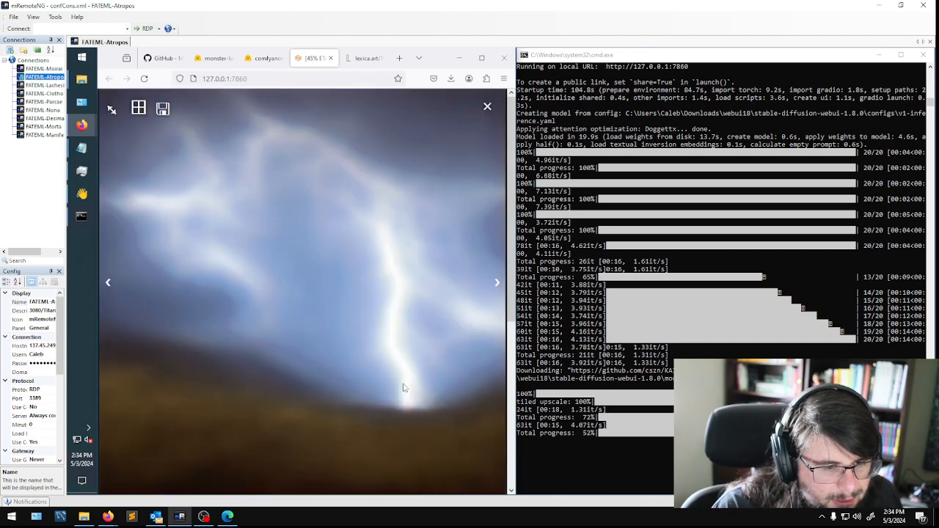
{"action": "left_click", "coordinate": [485, 108]}
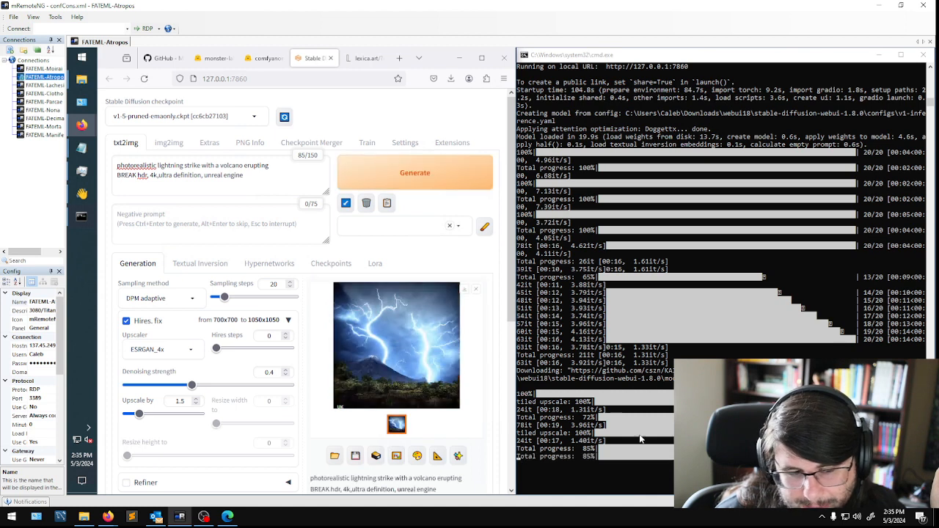
{"action": "left_click", "coordinate": [347, 343]}
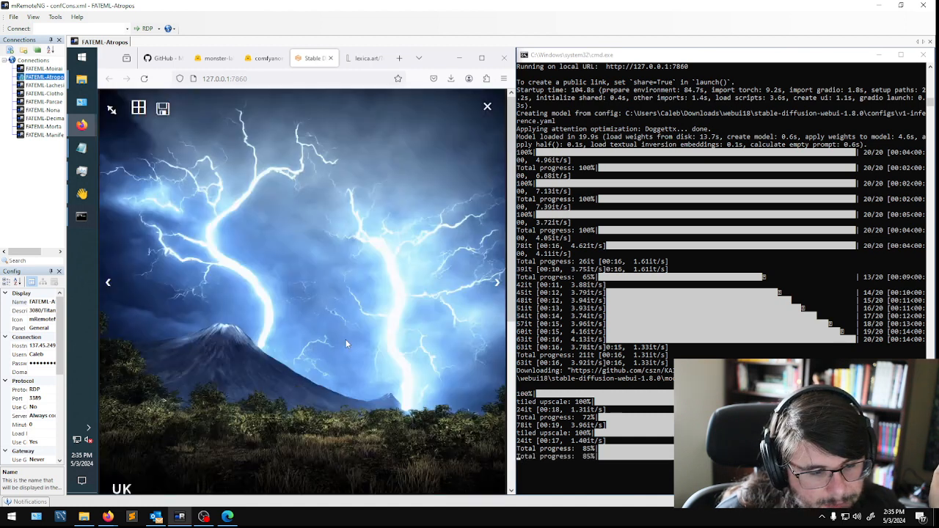
{"action": "left_click", "coordinate": [487, 108]}
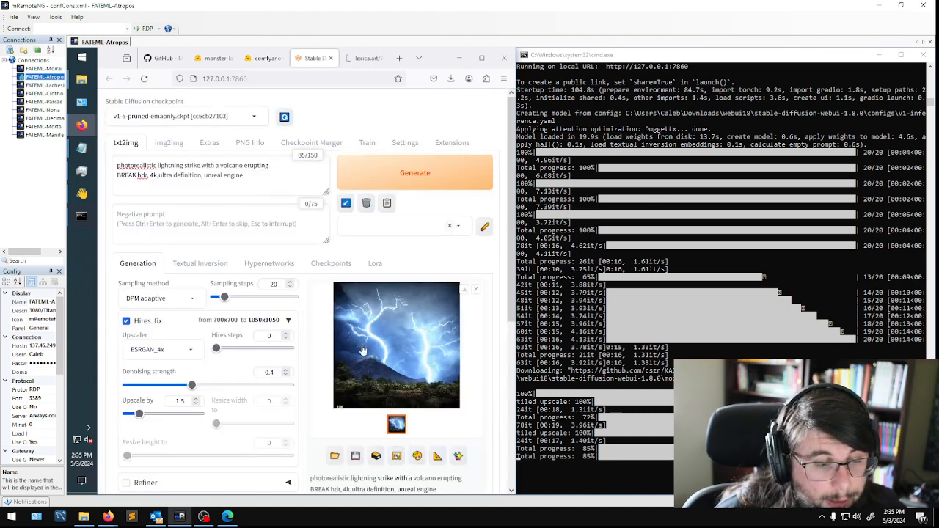
Copy the seed 798870399 from the generation details of the blue-lightning image.
{"action": "scroll", "coordinate": [488, 113], "scroll_direction": "down", "scroll_amount": 5}
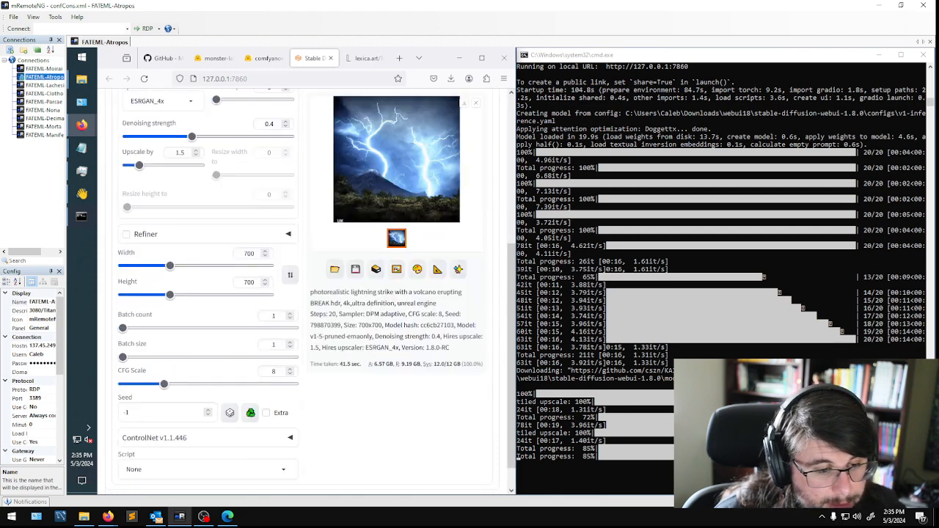
{"action": "double_click", "coordinate": [325, 325]}
{"action": "key", "text": "ctrl+c"}
Maximize the browser window and set the generation seed to 798870399.
{"action": "scroll", "coordinate": [183, 121], "scroll_direction": "up", "scroll_amount": 2}
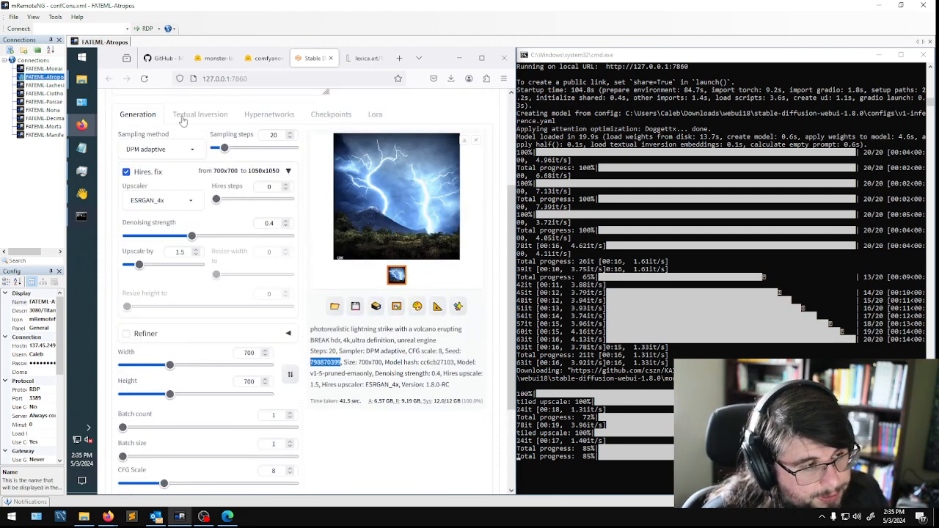
{"action": "scroll", "coordinate": [264, 411], "scroll_direction": "down", "scroll_amount": 2}
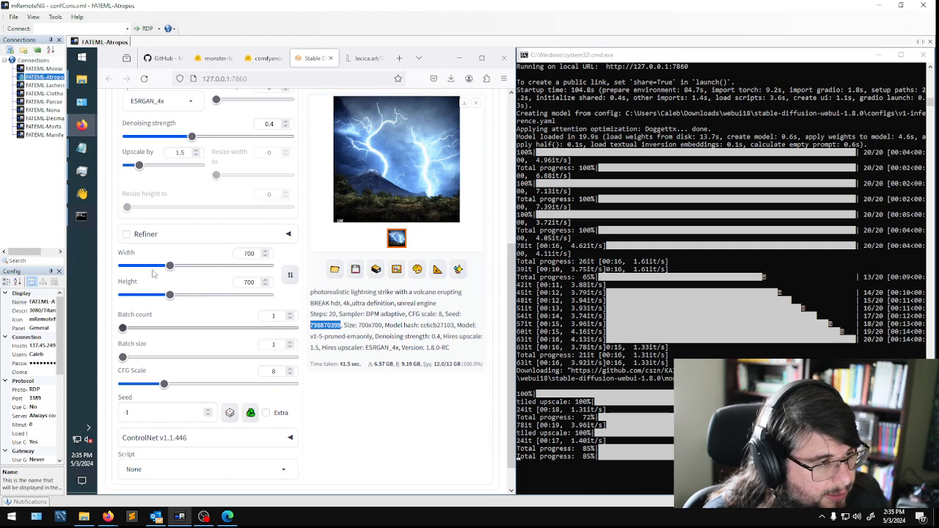
{"action": "scroll", "coordinate": [293, 389], "scroll_direction": "up", "scroll_amount": 1}
{"action": "left_click", "coordinate": [481, 59]}
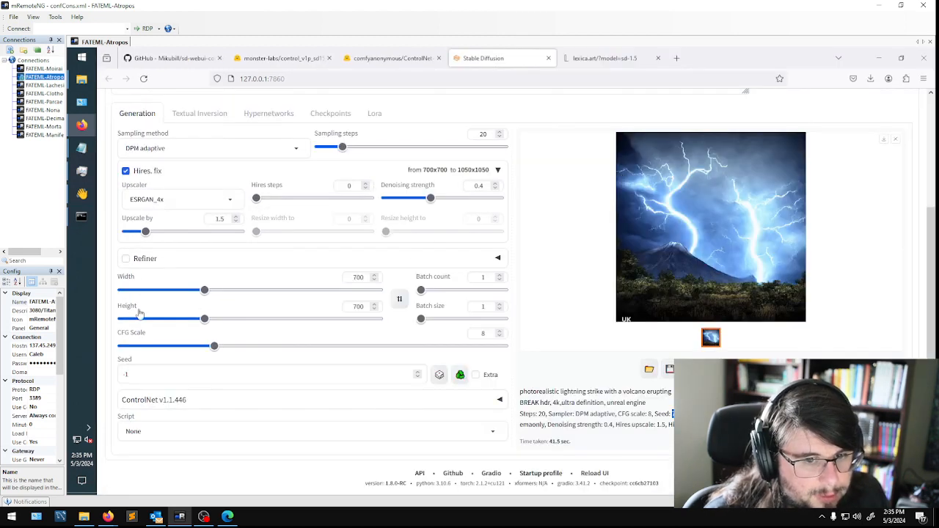
{"action": "scroll", "coordinate": [339, 350], "scroll_direction": "up", "scroll_amount": 2}
{"action": "scroll", "coordinate": [271, 356], "scroll_direction": "down", "scroll_amount": 2}
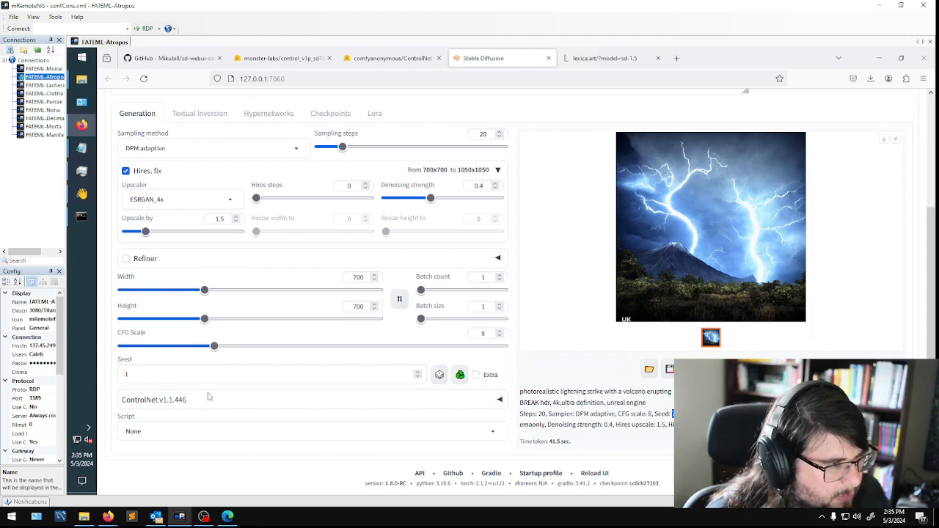
{"action": "scroll", "coordinate": [258, 359], "scroll_direction": "up", "scroll_amount": 3}
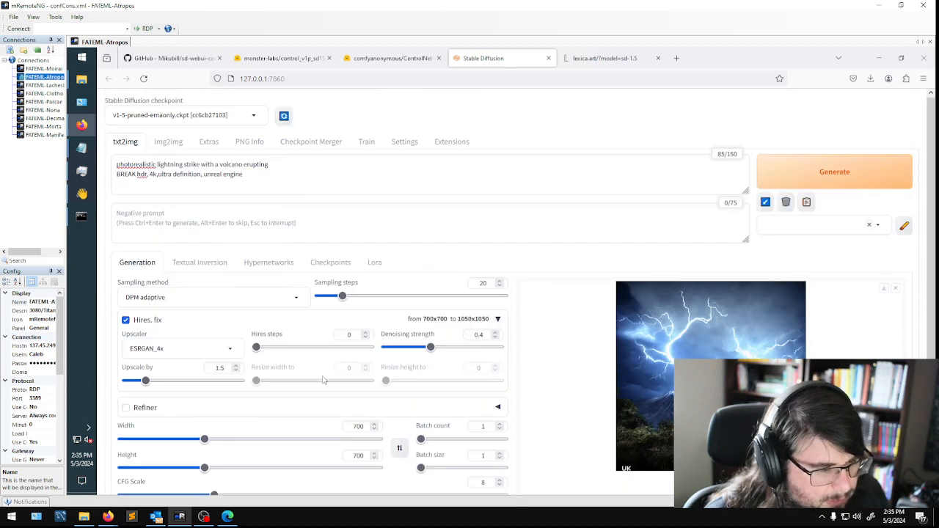
{"action": "scroll", "coordinate": [323, 379], "scroll_direction": "down", "scroll_amount": 1}
{"action": "scroll", "coordinate": [322, 379], "scroll_direction": "down", "scroll_amount": 1}
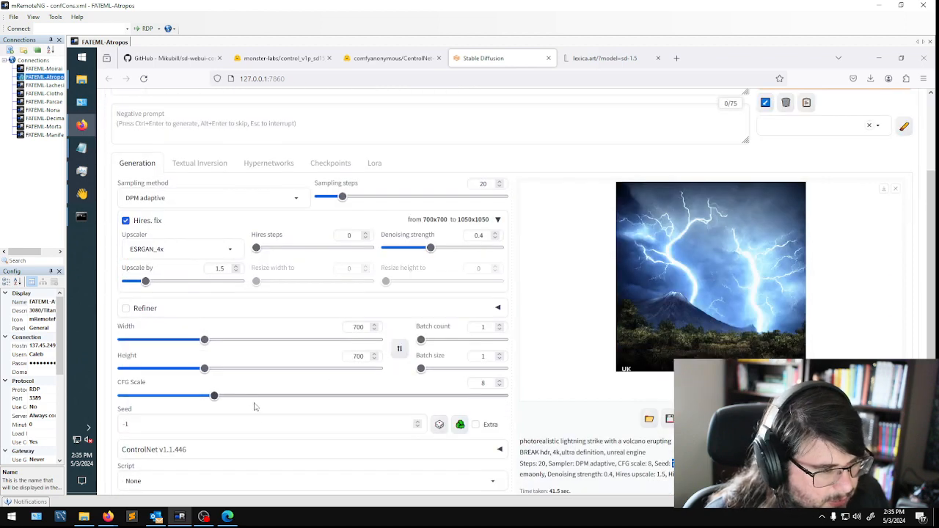
{"action": "left_click", "coordinate": [126, 424]}
{"action": "key", "text": "ctrl+v"}
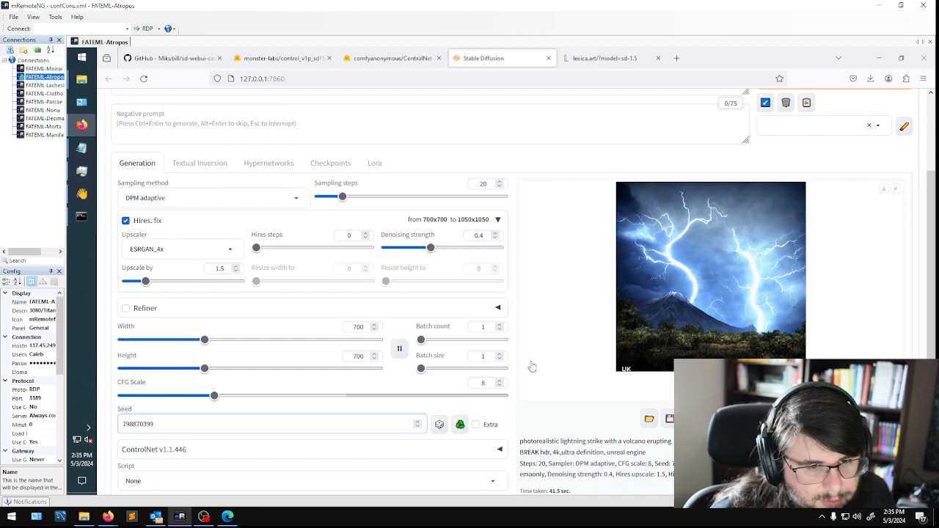
Expand the ControlNet v1.1.446 section to show the single-image options of ControlNet Unit 0.
{"action": "scroll", "coordinate": [484, 357], "scroll_direction": "up", "scroll_amount": 2}
{"action": "scroll", "coordinate": [296, 403], "scroll_direction": "down", "scroll_amount": 3}
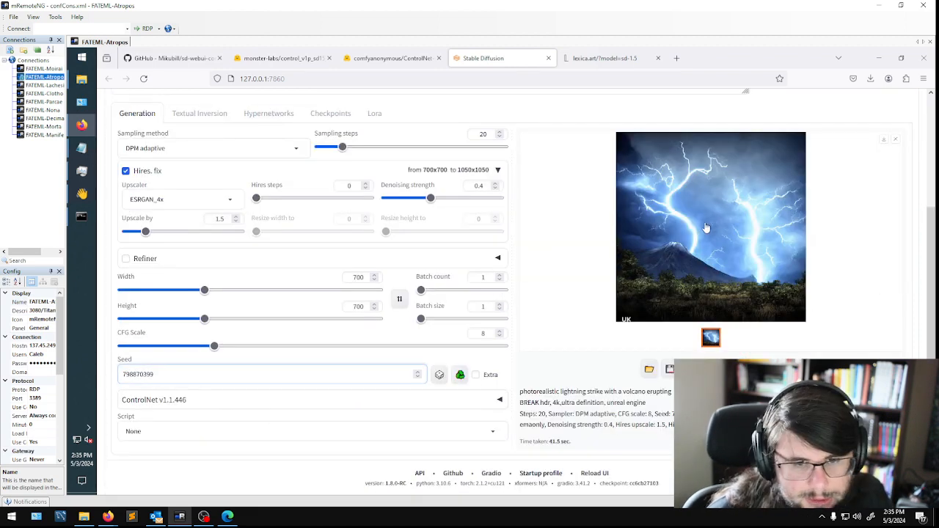
{"action": "scroll", "coordinate": [379, 257], "scroll_direction": "up", "scroll_amount": 3}
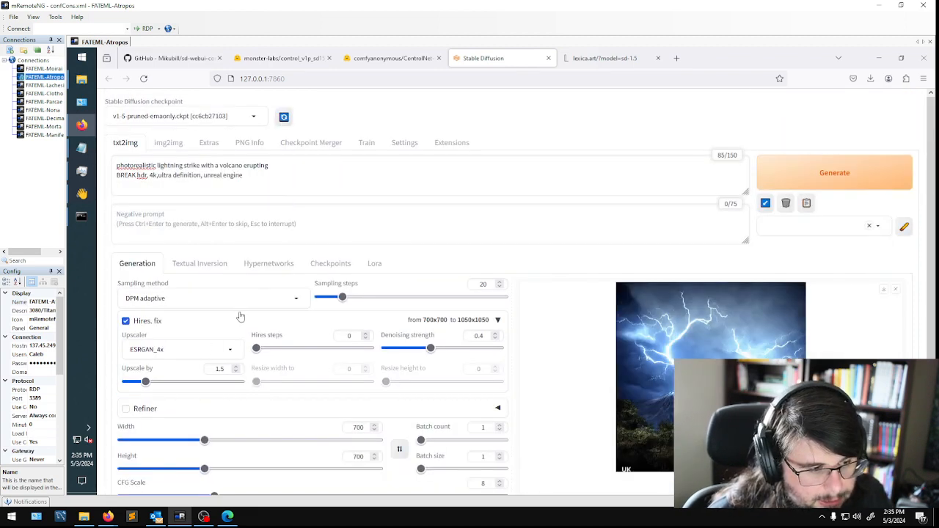
{"action": "scroll", "coordinate": [241, 316], "scroll_direction": "down", "scroll_amount": 3}
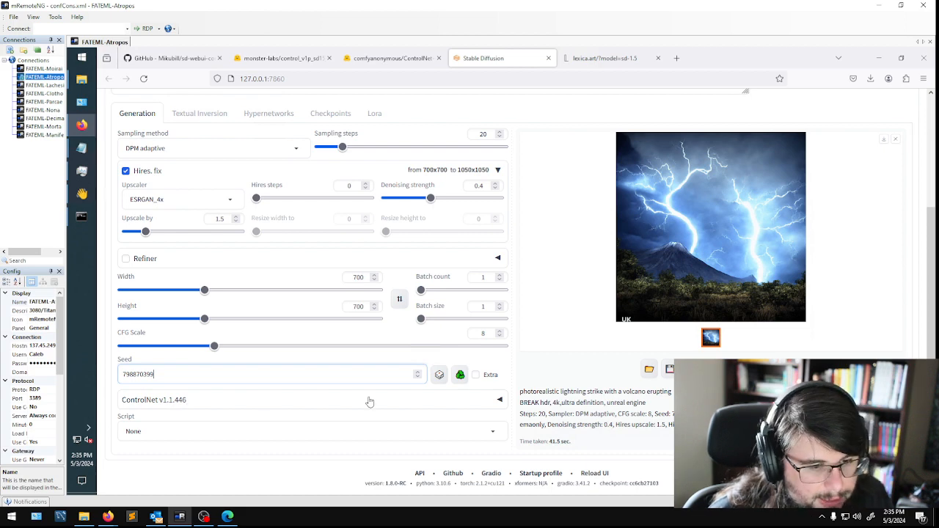
{"action": "left_click", "coordinate": [497, 411]}
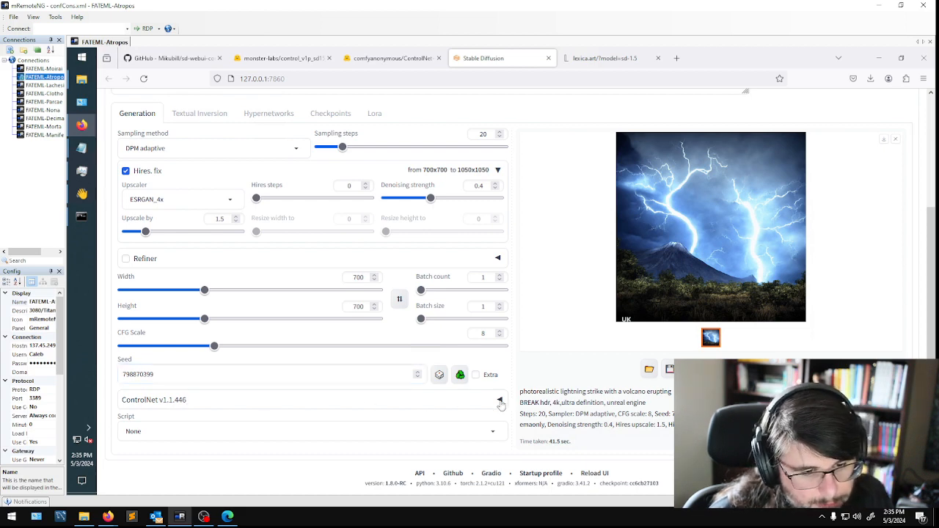
{"action": "left_click", "coordinate": [498, 401]}
{"action": "scroll", "coordinate": [467, 405], "scroll_direction": "down", "scroll_amount": 3}
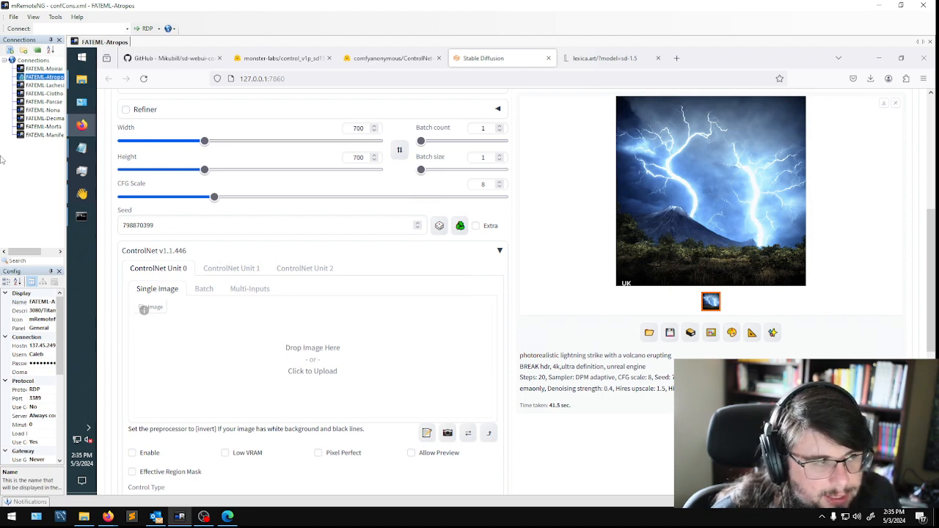
Open the Notepad notes and highlight the "sd settings" section to review the recommended Stable Diffusion settings.
{"action": "mouse_move", "coordinate": [84, 153]}
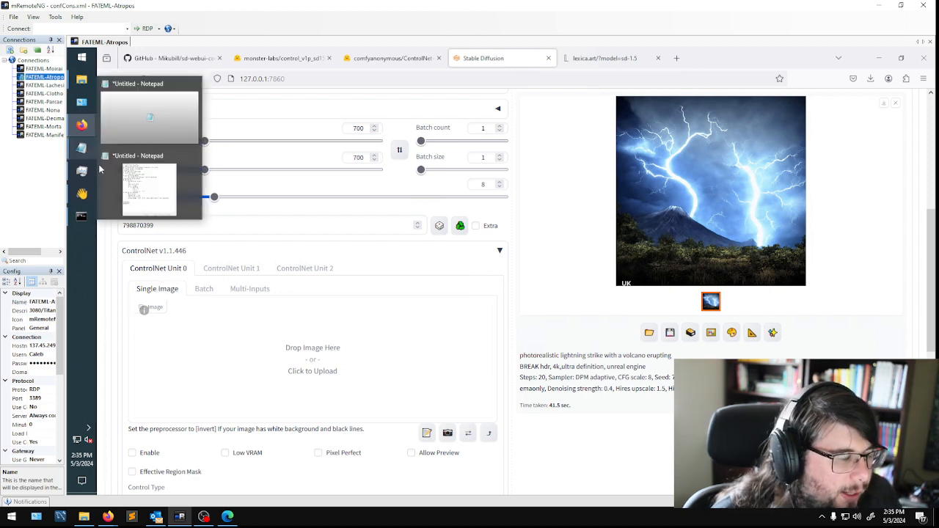
{"action": "left_click", "coordinate": [132, 179]}
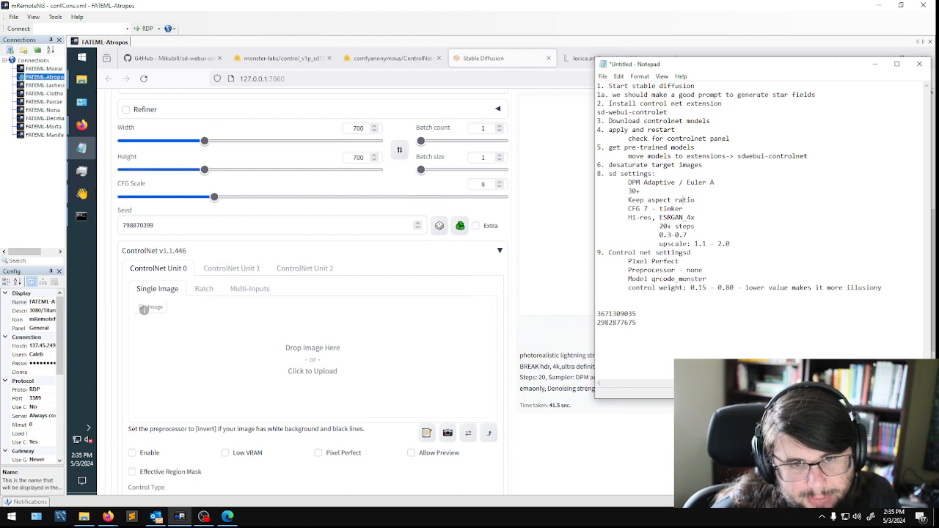
{"action": "left_click_drag", "start_coordinate": [628, 182], "coordinate": [730, 244]}
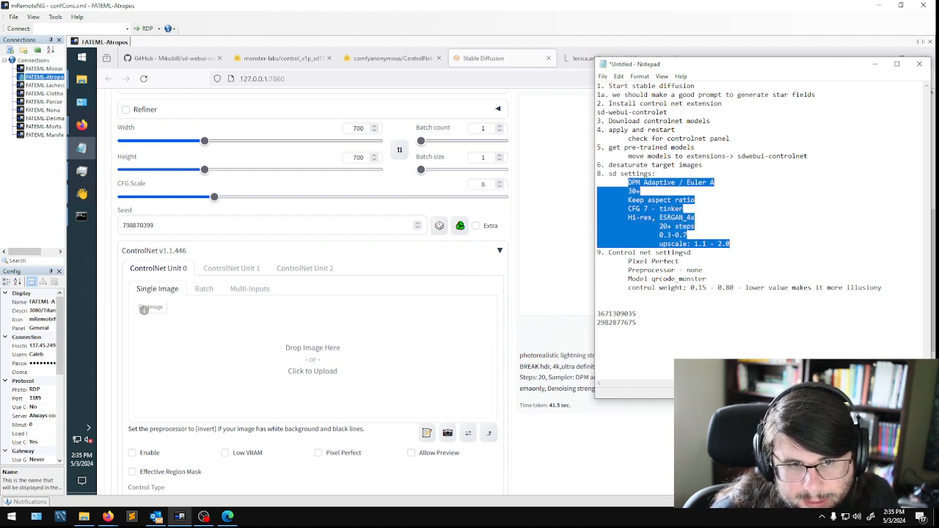
{"action": "left_click_drag", "start_coordinate": [597, 174], "coordinate": [730, 243]}
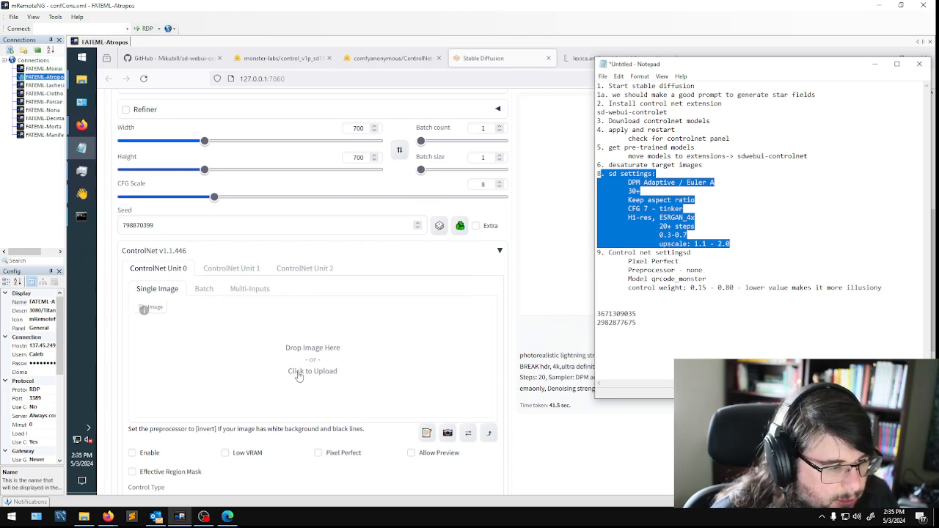
Upload the desktop image "3" as the single image for ControlNet Unit 0.
{"action": "scroll", "coordinate": [313, 371], "scroll_direction": "down", "scroll_amount": 1}
{"action": "left_click", "coordinate": [311, 270]}
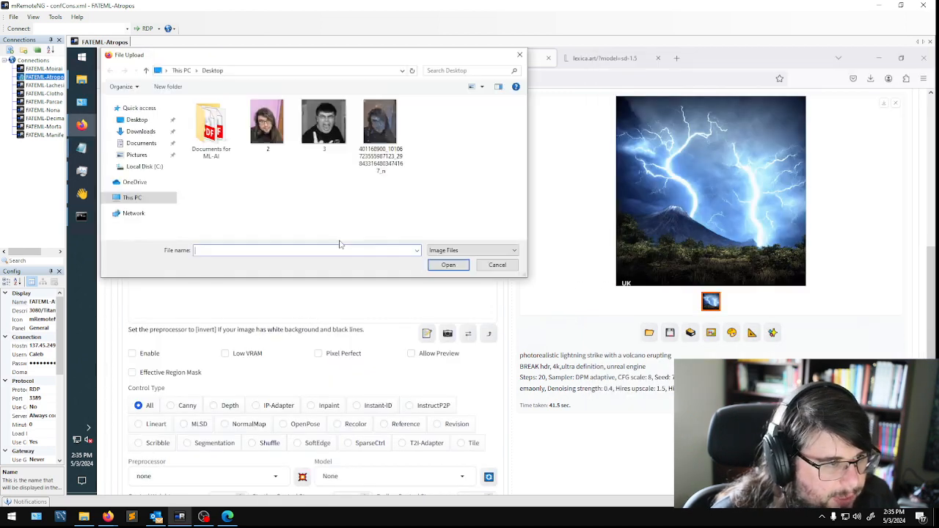
{"action": "double_click", "coordinate": [324, 121]}
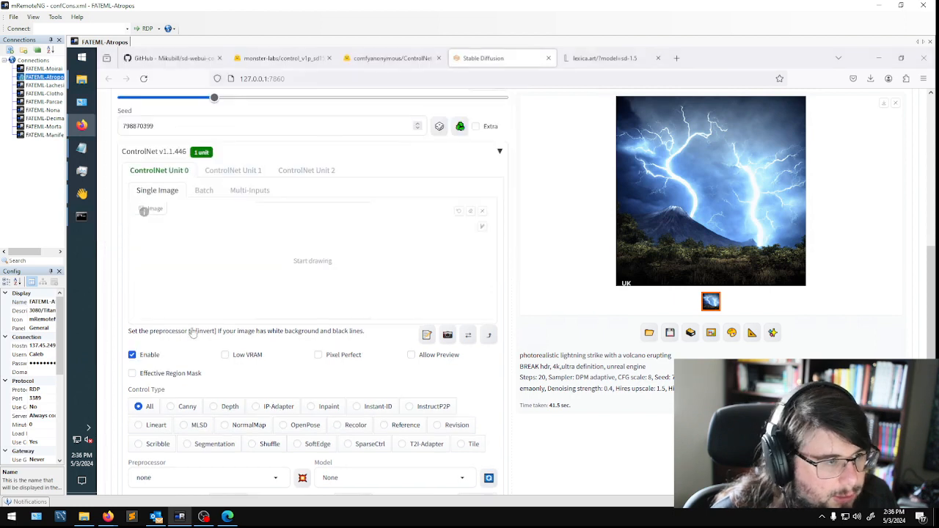
Turn off Enable and turn on Pixel Perfect for ControlNet Unit 0.
{"action": "scroll", "coordinate": [205, 362], "scroll_direction": "down", "scroll_amount": 1}
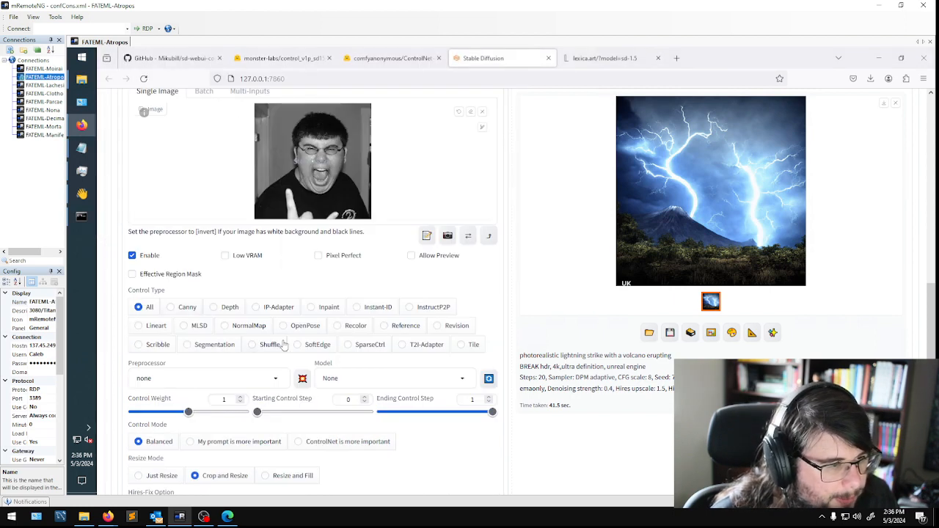
{"action": "left_click", "coordinate": [138, 258]}
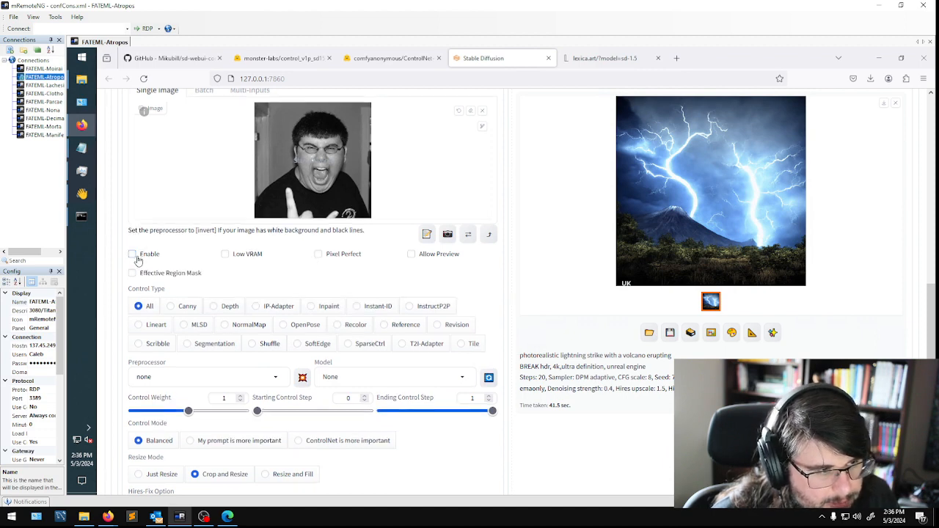
{"action": "left_click", "coordinate": [328, 257]}
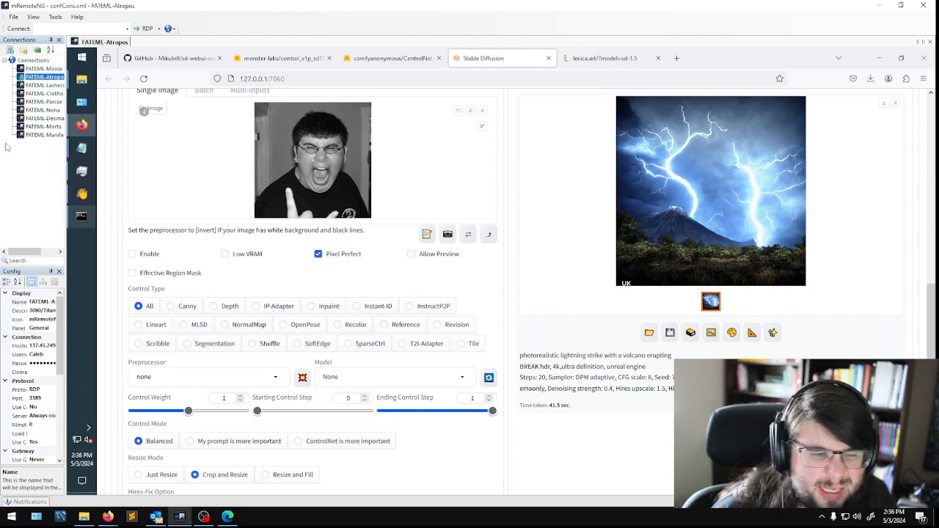
Check the ControlNet settings in the Notepad notes, highlighting the preprocessor and model lines.
{"action": "mouse_move", "coordinate": [82, 148]}
{"action": "left_click", "coordinate": [81, 216]}
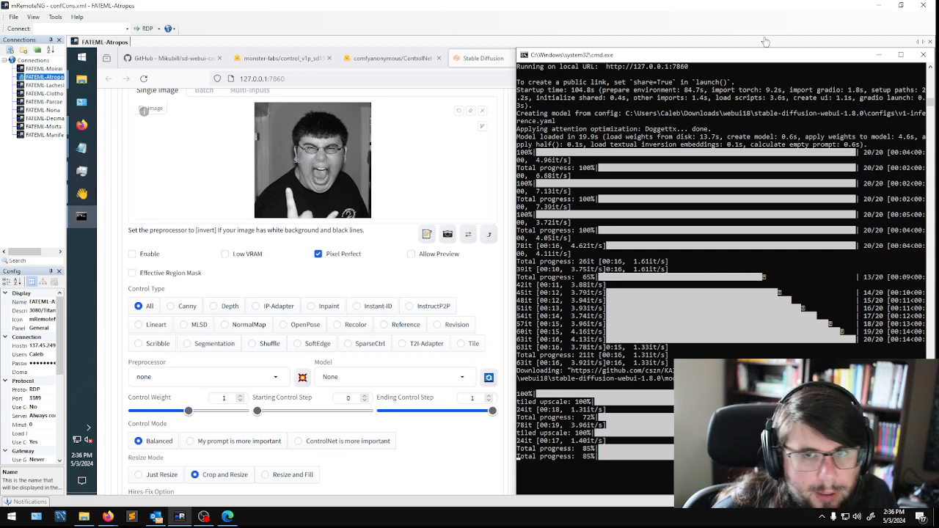
{"action": "left_click", "coordinate": [878, 55]}
{"action": "mouse_move", "coordinate": [81, 148]}
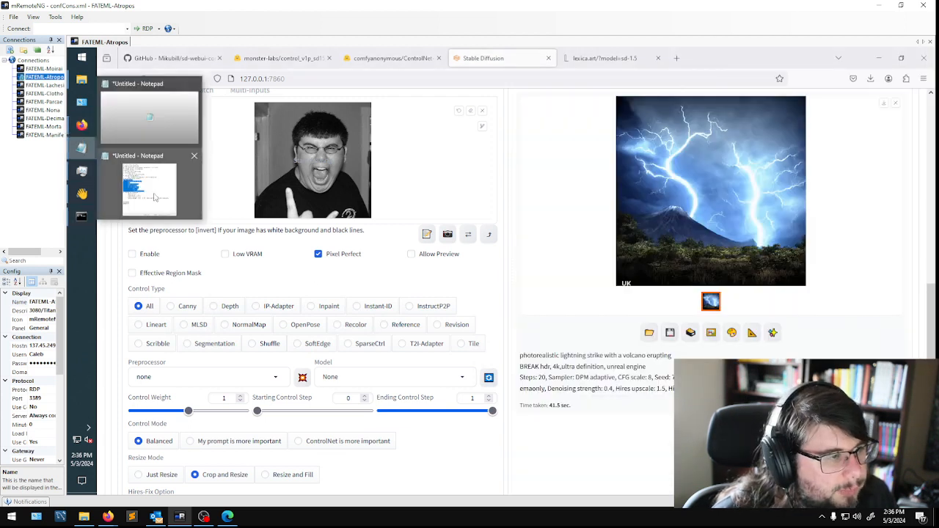
{"action": "left_click", "coordinate": [155, 197]}
{"action": "left_click_drag", "start_coordinate": [628, 270], "coordinate": [706, 279]}
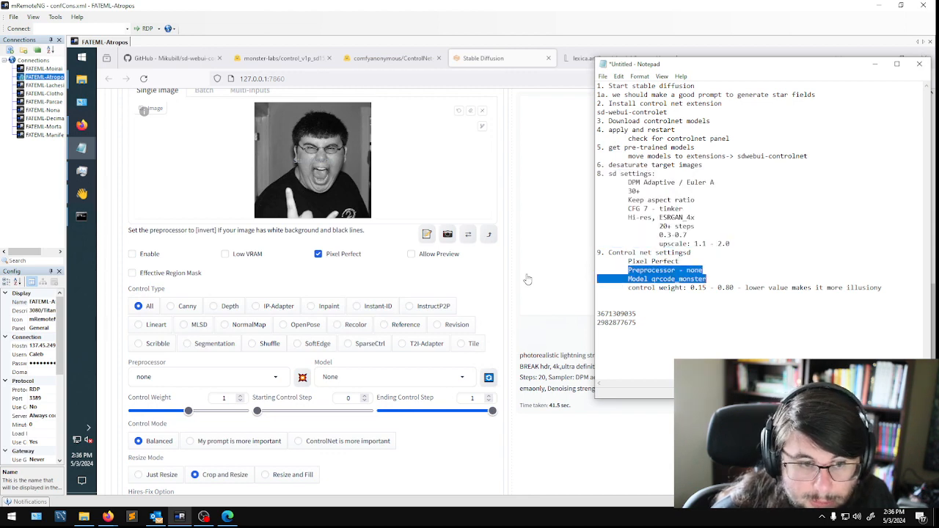
Return to the browser, turn on Effective Region Mask and choose the control_v1p_sd15_qrcode_monster model for ControlNet Unit 0.
{"action": "left_click", "coordinate": [275, 268]}
{"action": "left_click", "coordinate": [132, 272]}
{"action": "left_click", "coordinate": [372, 375]}
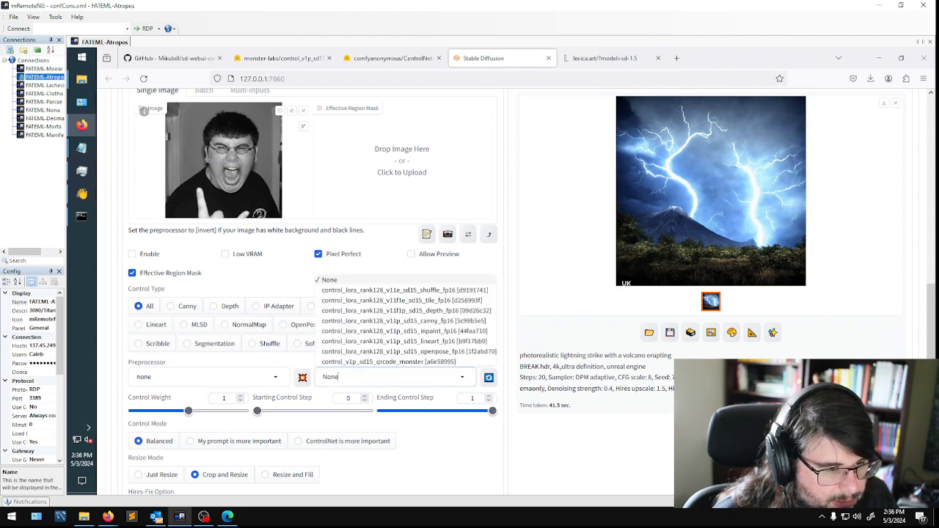
{"action": "left_click", "coordinate": [396, 360]}
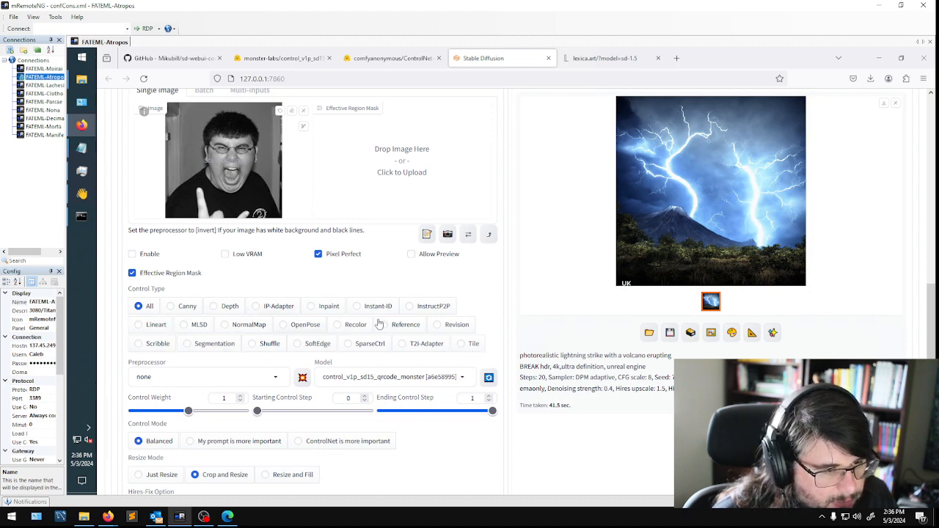
Switch the Control Type to Depth and look through the available preprocessors and models.
{"action": "left_click", "coordinate": [209, 377]}
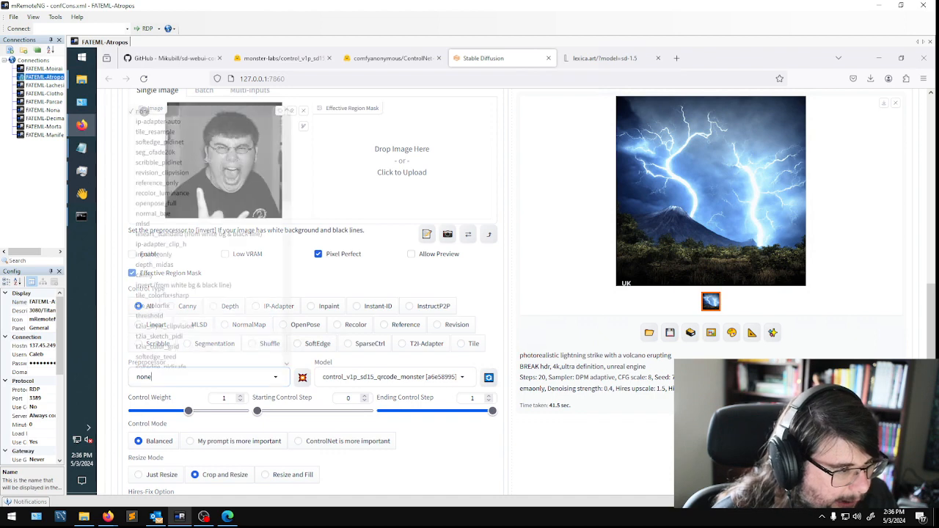
{"action": "left_click", "coordinate": [394, 373]}
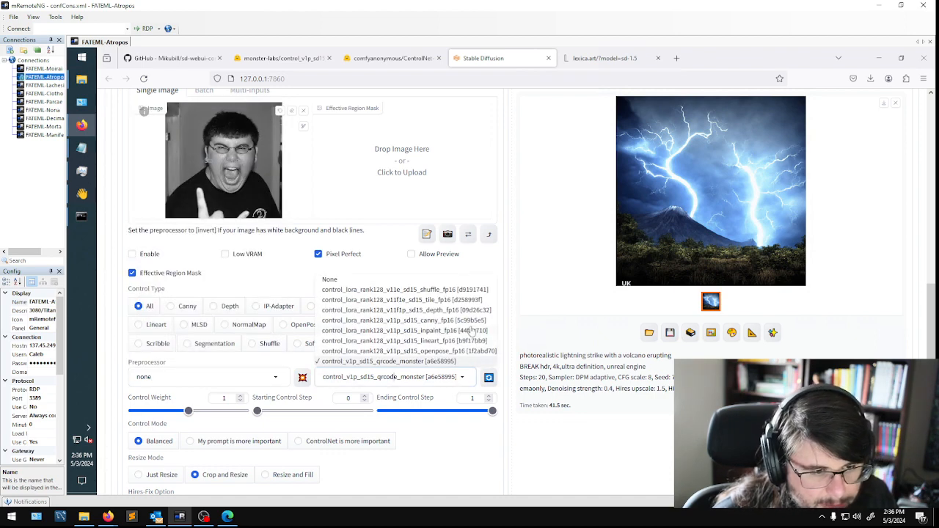
{"action": "left_click", "coordinate": [259, 370]}
{"action": "left_click", "coordinate": [213, 305]}
{"action": "left_click", "coordinate": [203, 378]}
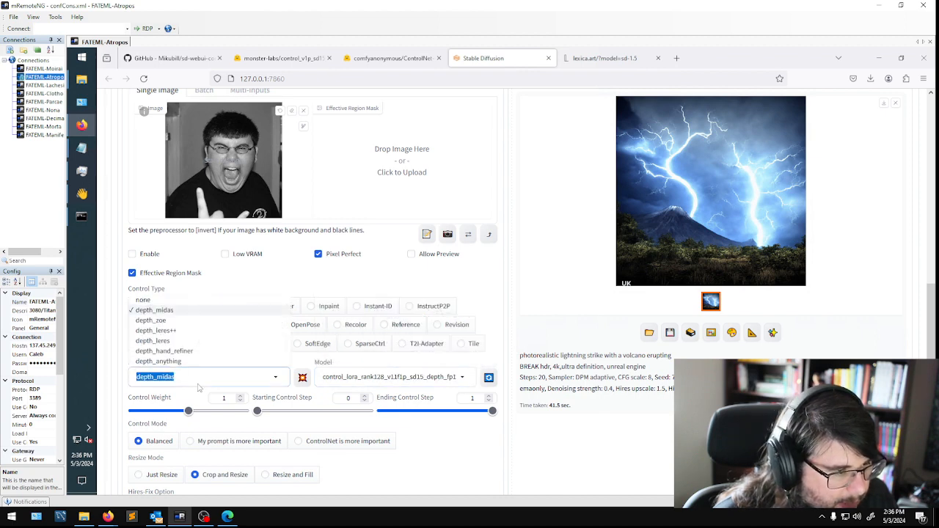
{"action": "left_click", "coordinate": [409, 378]}
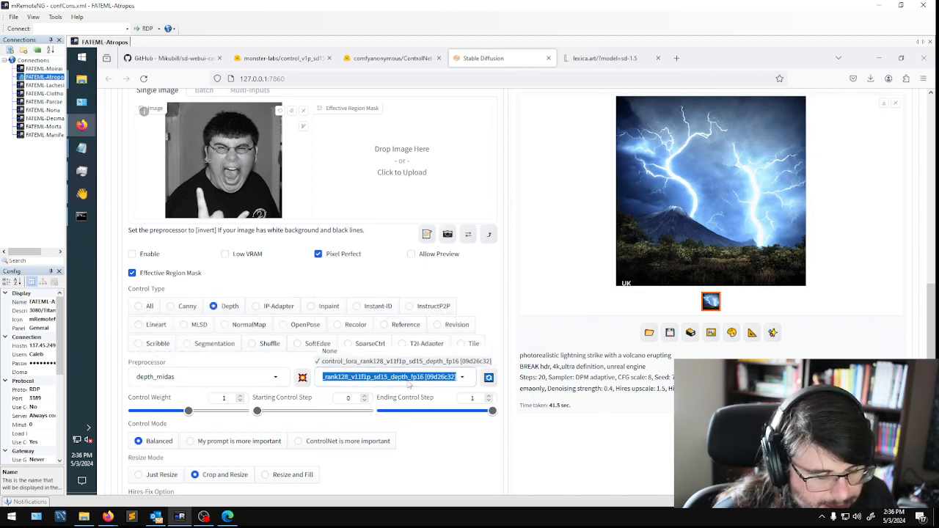
{"action": "left_click", "coordinate": [393, 376]}
Set the preprocessor of the Depth control type to none.
{"action": "left_click", "coordinate": [203, 377]}
{"action": "scroll", "coordinate": [183, 367], "scroll_direction": "up", "scroll_amount": 4}
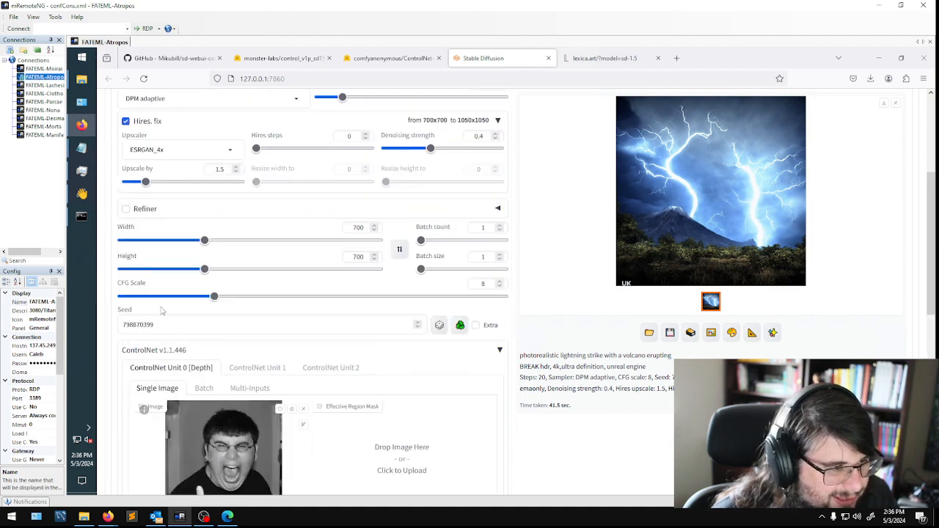
{"action": "scroll", "coordinate": [180, 396], "scroll_direction": "down", "scroll_amount": 3}
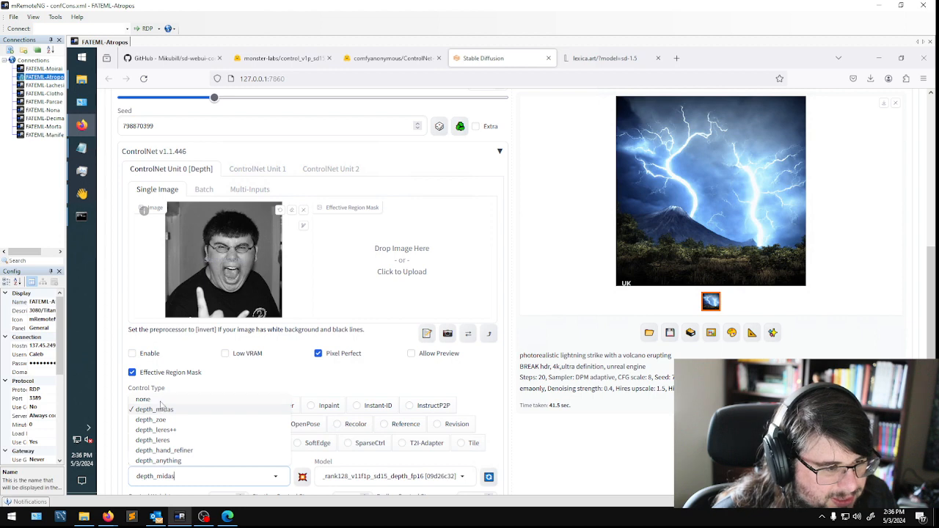
{"action": "left_click", "coordinate": [160, 400]}
{"action": "scroll", "coordinate": [293, 330], "scroll_direction": "down", "scroll_amount": 3}
Set the Control Type to All and select the control_v1p_sd15_qrcode_monster model.
{"action": "left_click", "coordinate": [439, 284]}
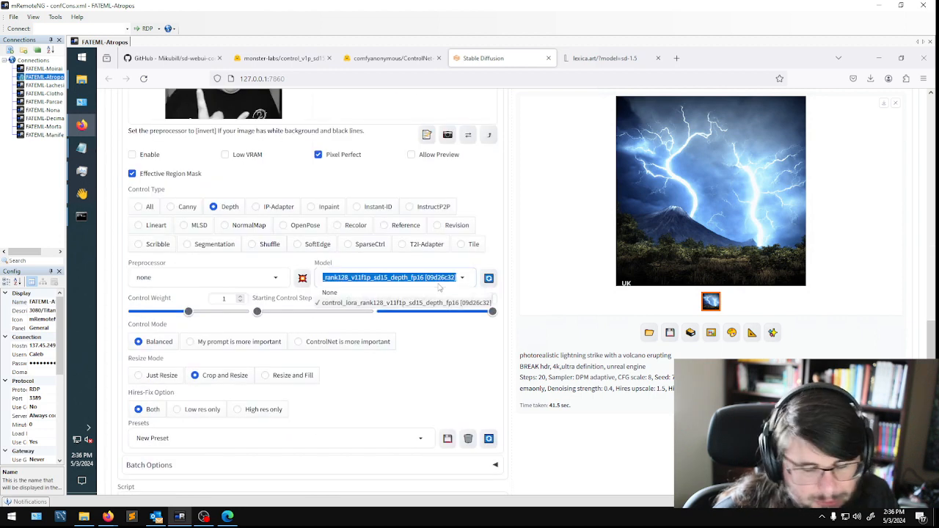
{"action": "left_click", "coordinate": [150, 207]}
{"action": "left_click", "coordinate": [359, 277]}
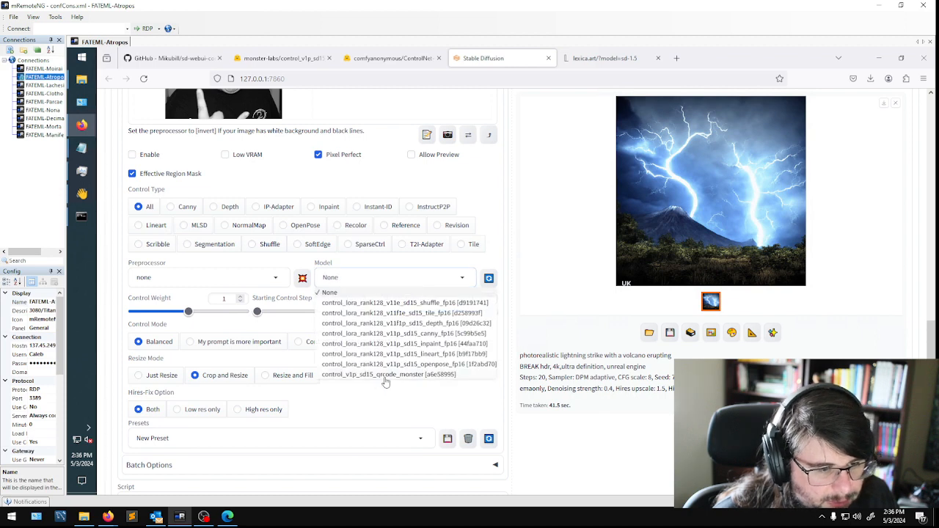
{"action": "left_click", "coordinate": [385, 375]}
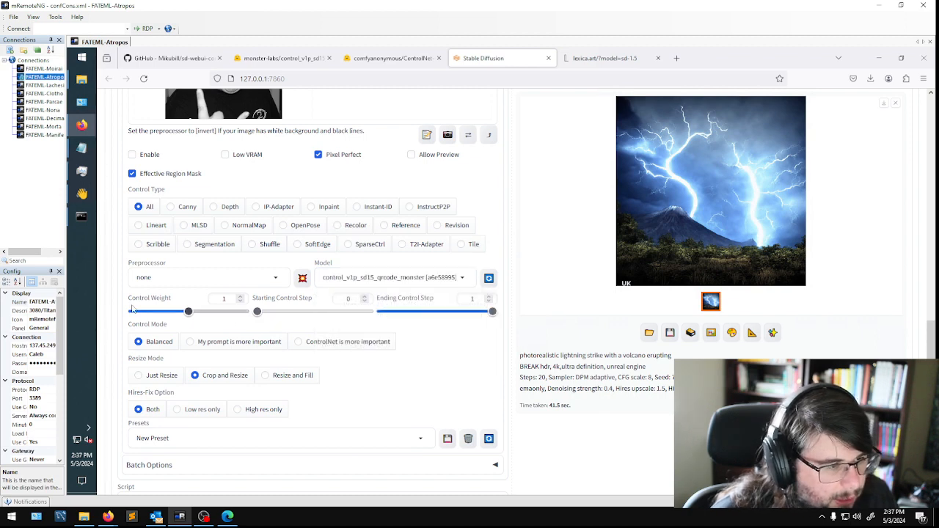
Set the Control Weight of ControlNet Unit 0 to 0.5.
{"action": "double_click", "coordinate": [223, 298]}
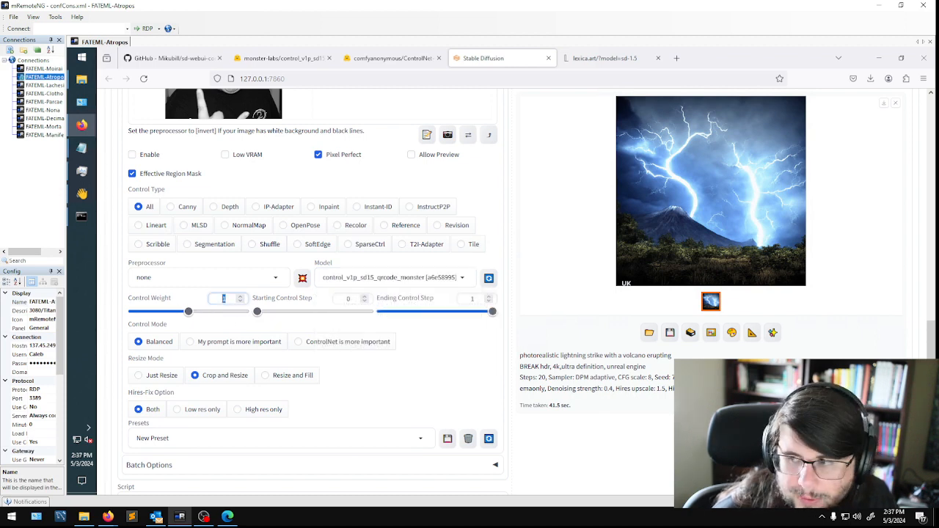
{"action": "scroll", "coordinate": [190, 212], "scroll_direction": "up", "scroll_amount": 1}
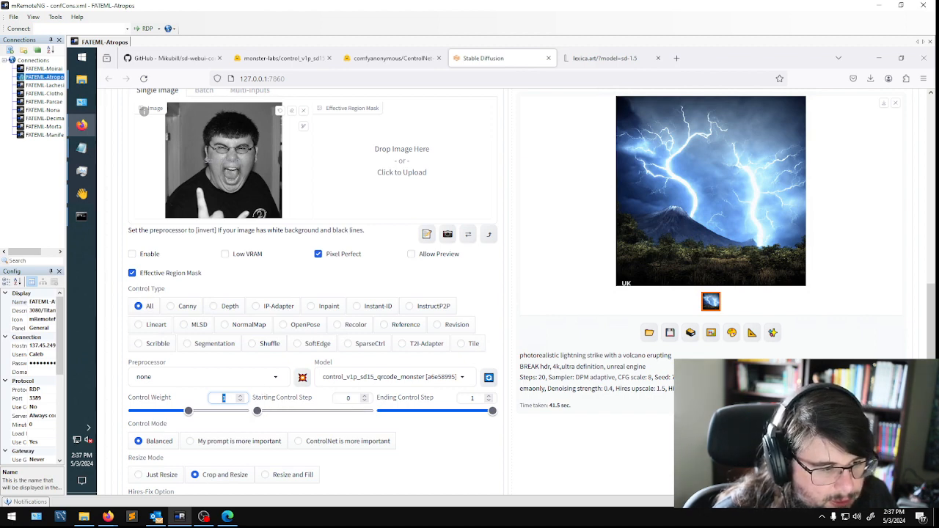
{"action": "type", "text": ".5"}
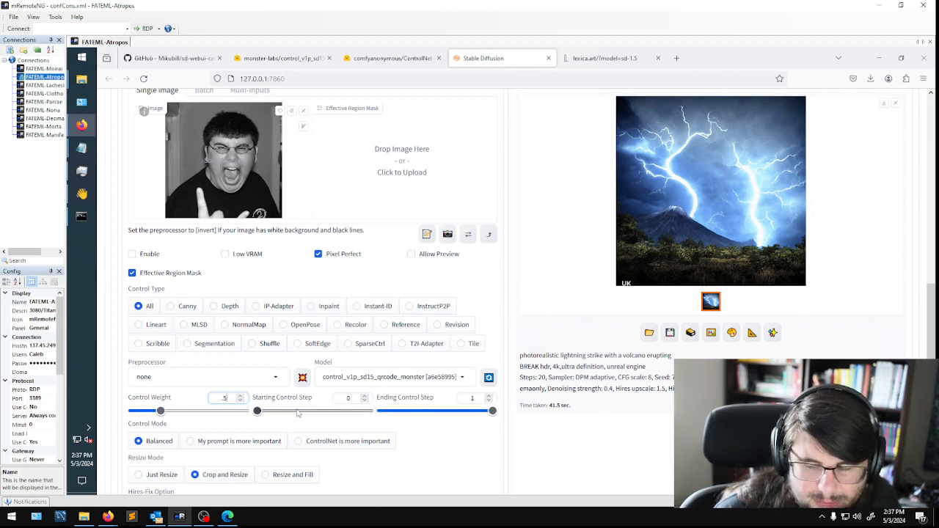
{"action": "left_click", "coordinate": [493, 457]}
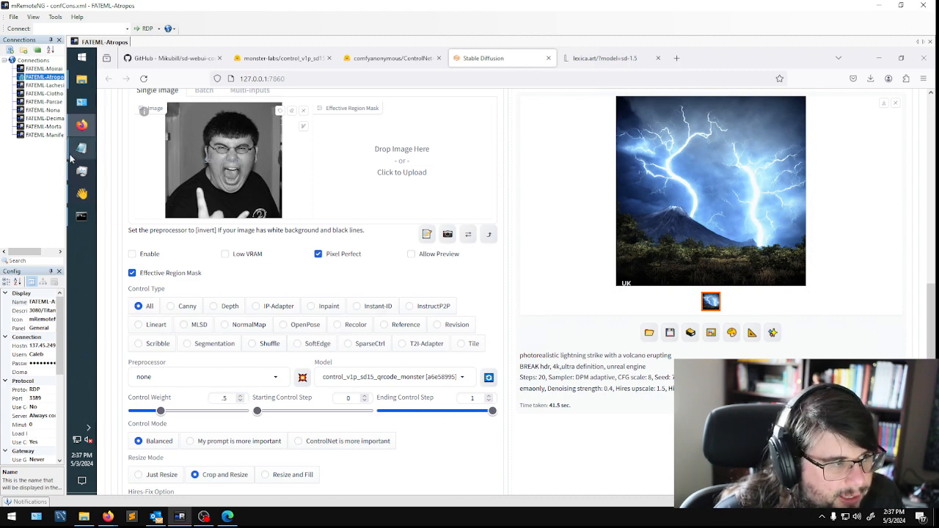
Review the model and control weight lines in the Notepad notes and return to the browser.
{"action": "mouse_move", "coordinate": [82, 148]}
{"action": "left_click", "coordinate": [136, 198]}
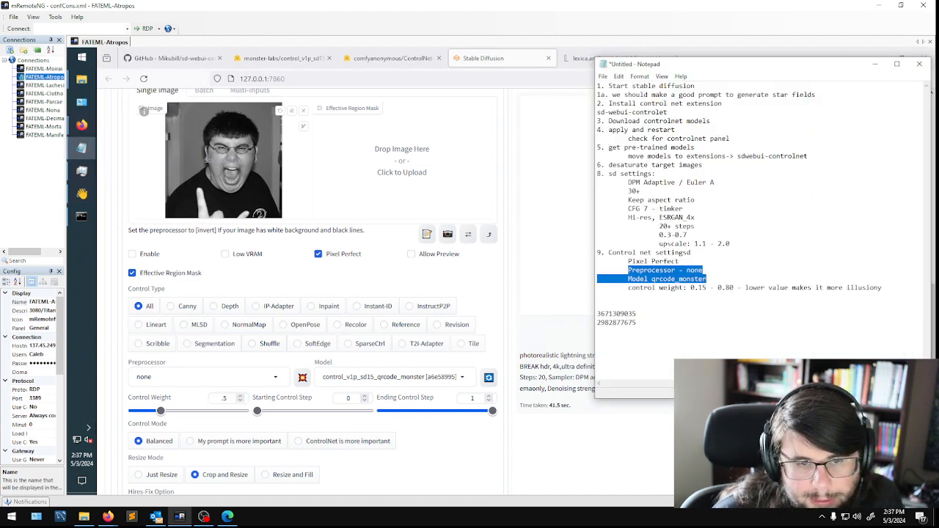
{"action": "left_click_drag", "start_coordinate": [627, 278], "coordinate": [741, 287]}
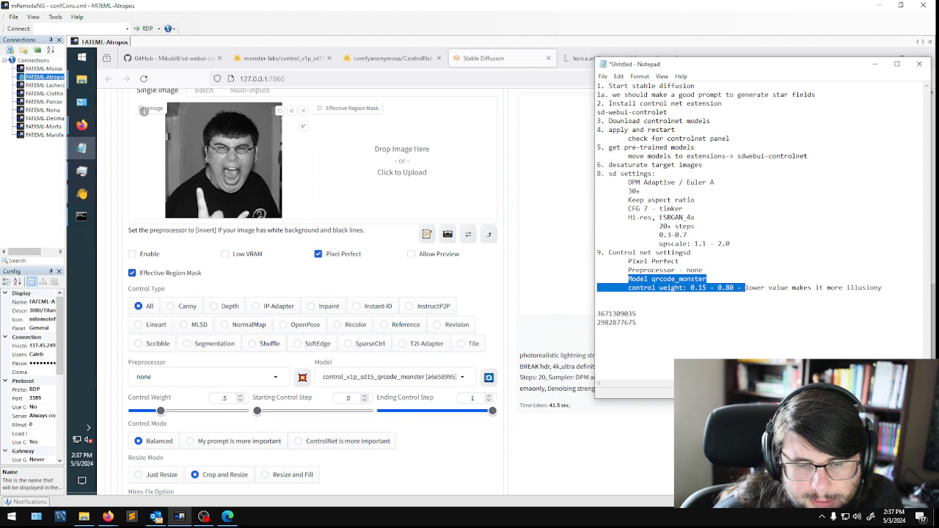
{"action": "left_click", "coordinate": [636, 313]}
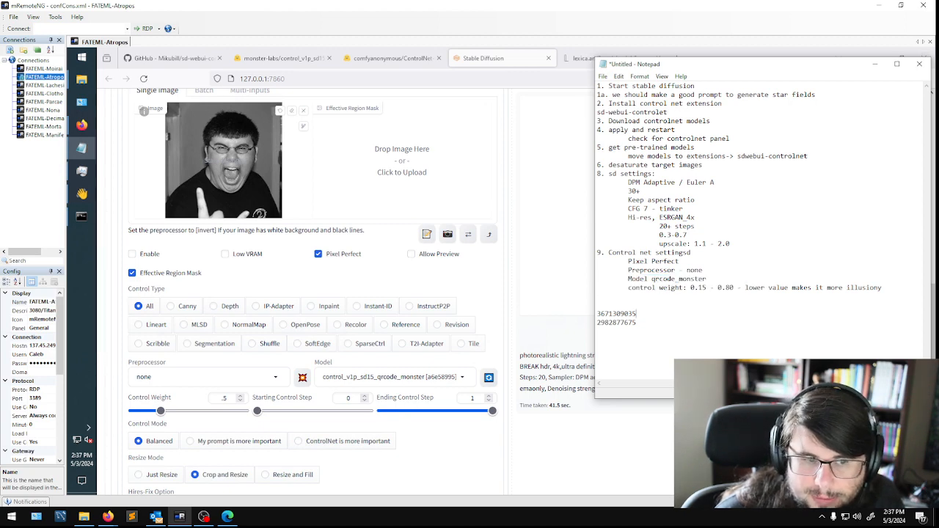
{"action": "left_click", "coordinate": [596, 456]}
Start generating the image with the current prompt and settings, and open the command console to watch the progress.
{"action": "scroll", "coordinate": [477, 296], "scroll_direction": "down", "scroll_amount": 2}
{"action": "scroll", "coordinate": [477, 296], "scroll_direction": "up", "scroll_amount": 5}
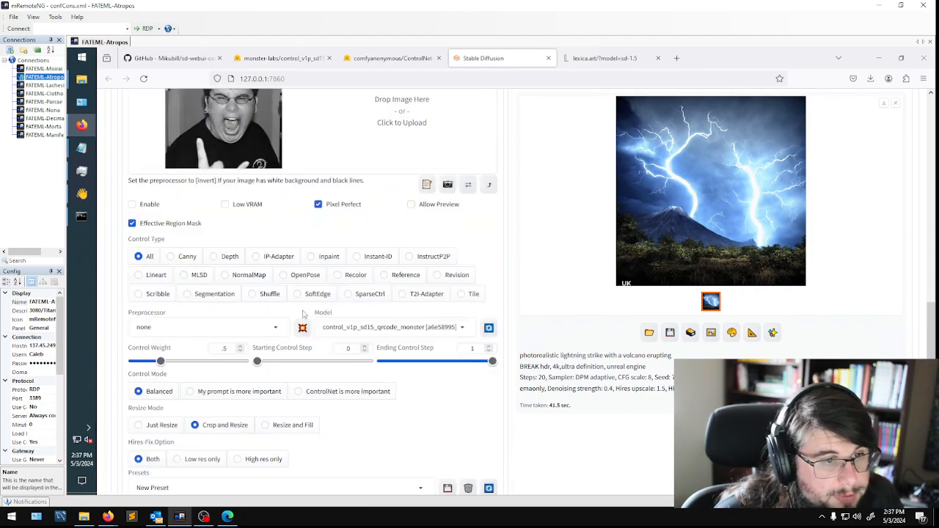
{"action": "scroll", "coordinate": [476, 297], "scroll_direction": "up", "scroll_amount": 4}
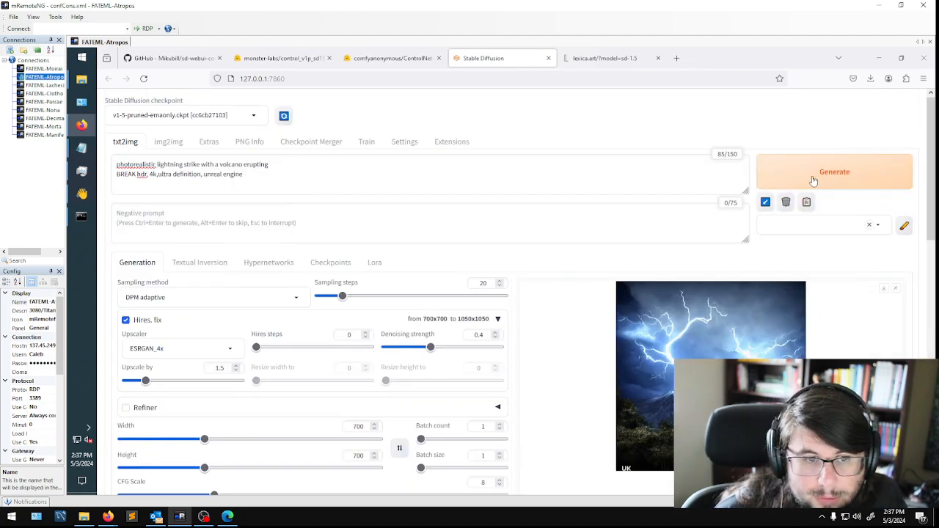
{"action": "scroll", "coordinate": [171, 330], "scroll_direction": "down", "scroll_amount": 10}
{"action": "scroll", "coordinate": [171, 330], "scroll_direction": "down", "scroll_amount": 3}
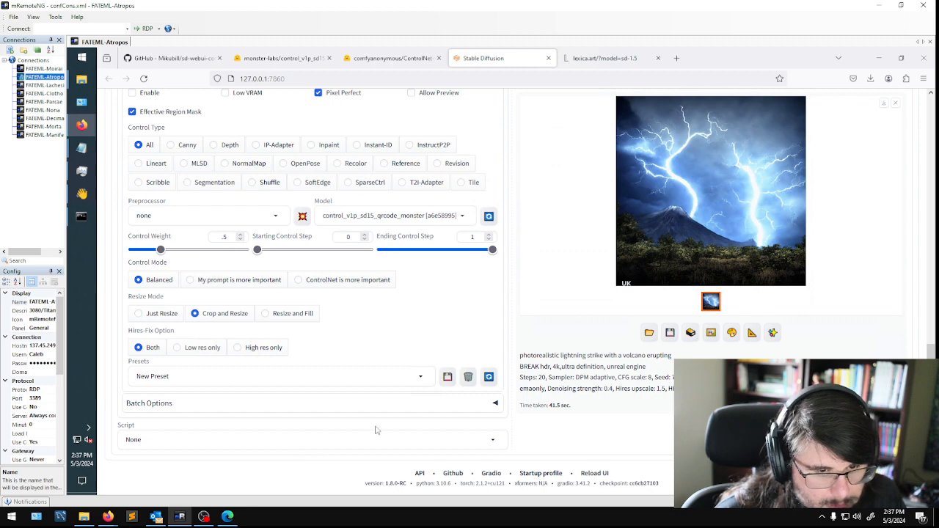
{"action": "scroll", "coordinate": [375, 430], "scroll_direction": "up", "scroll_amount": 10}
{"action": "left_click", "coordinate": [832, 179]}
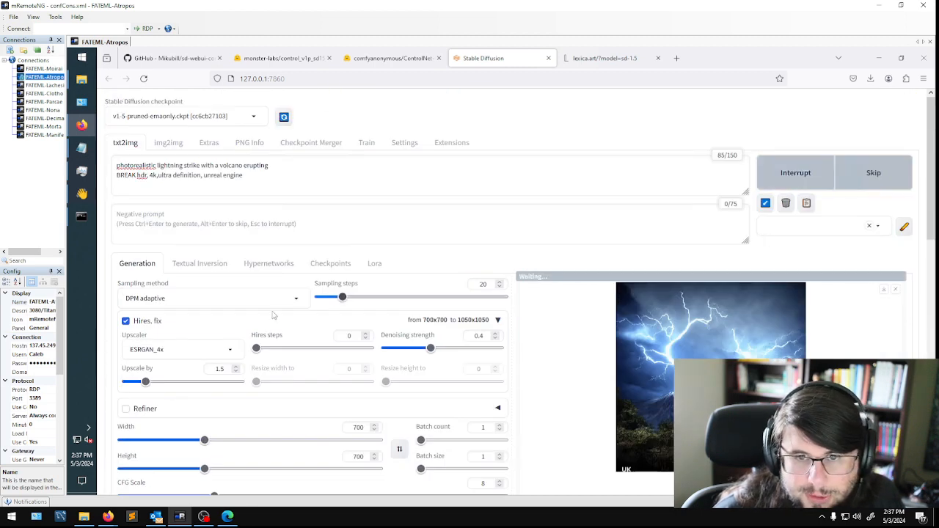
{"action": "left_click", "coordinate": [82, 216]}
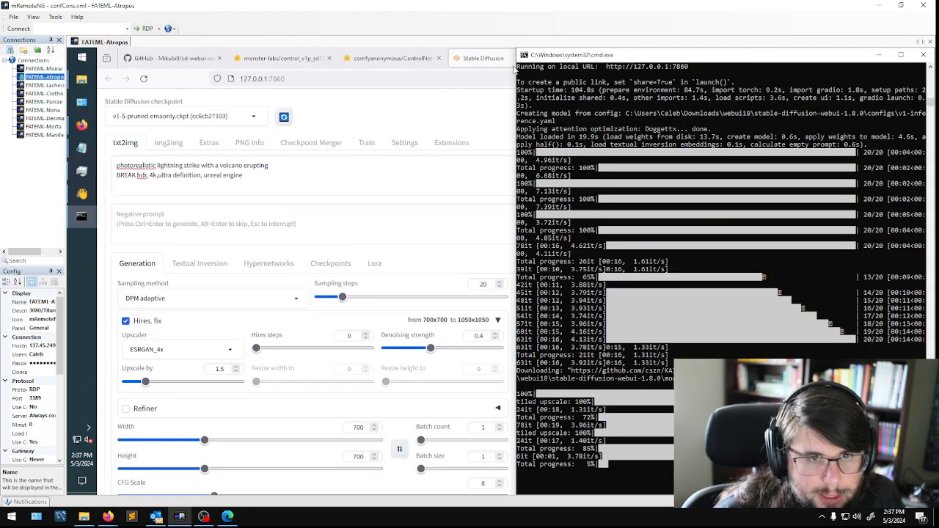
Arrange the browser beside the command console and inspect the newly generated lightning image enlarged.
{"action": "left_click", "coordinate": [452, 107]}
{"action": "left_click_drag", "start_coordinate": [729, 64], "coordinate": [2, 82]}
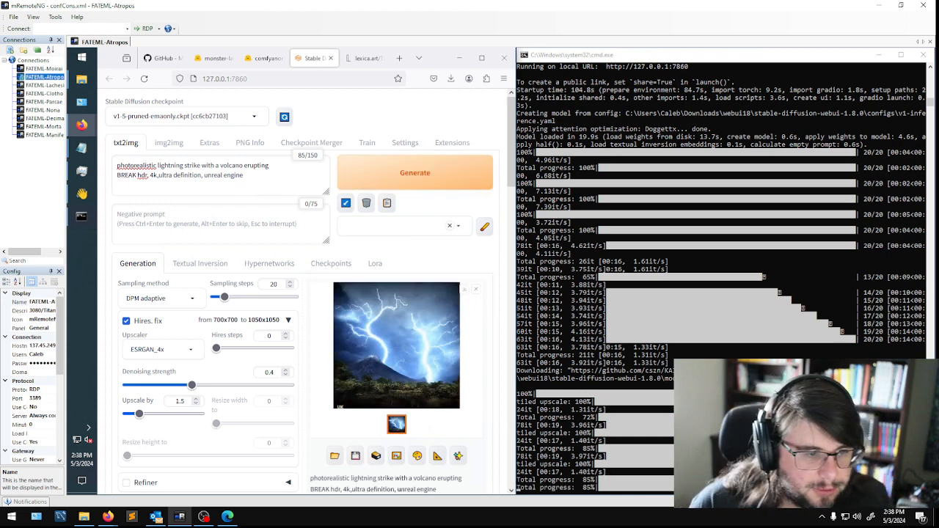
{"action": "left_click", "coordinate": [379, 373]}
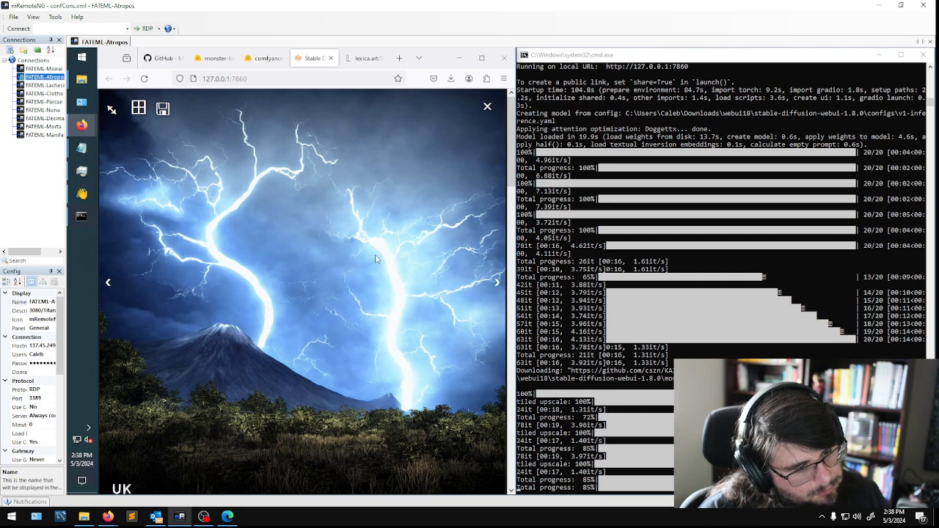
{"action": "left_click", "coordinate": [487, 108]}
Maximize the browser window and disable Hires. fix for the generation.
{"action": "scroll", "coordinate": [213, 352], "scroll_direction": "down", "scroll_amount": 5}
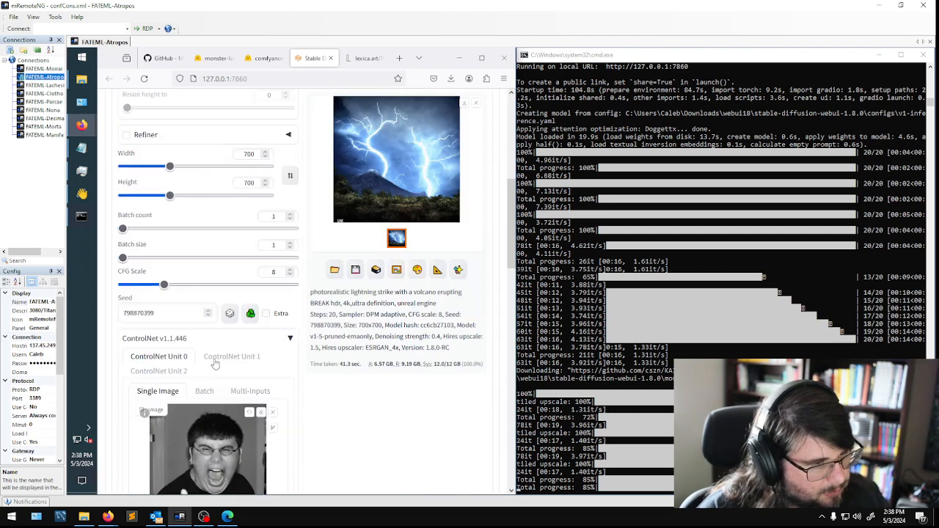
{"action": "left_click", "coordinate": [481, 57]}
{"action": "scroll", "coordinate": [283, 271], "scroll_direction": "up", "scroll_amount": 3}
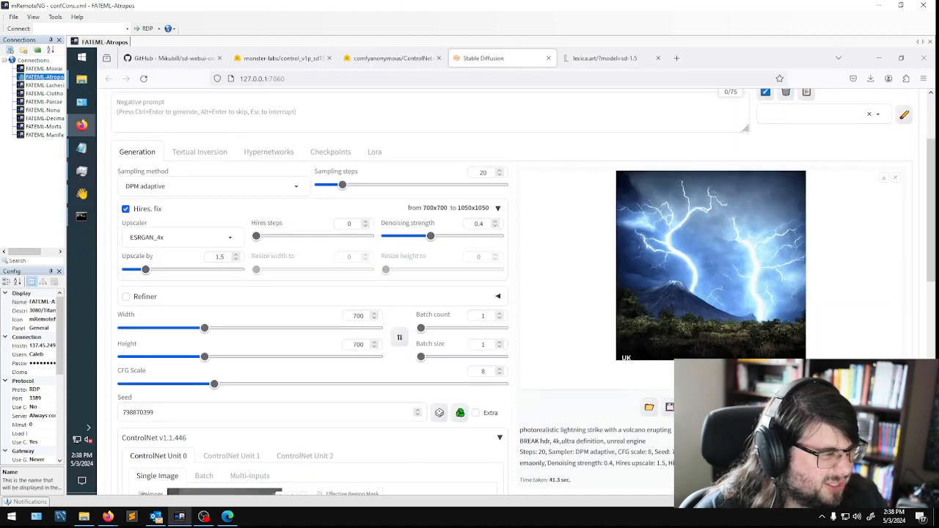
{"action": "scroll", "coordinate": [308, 293], "scroll_direction": "down", "scroll_amount": 5}
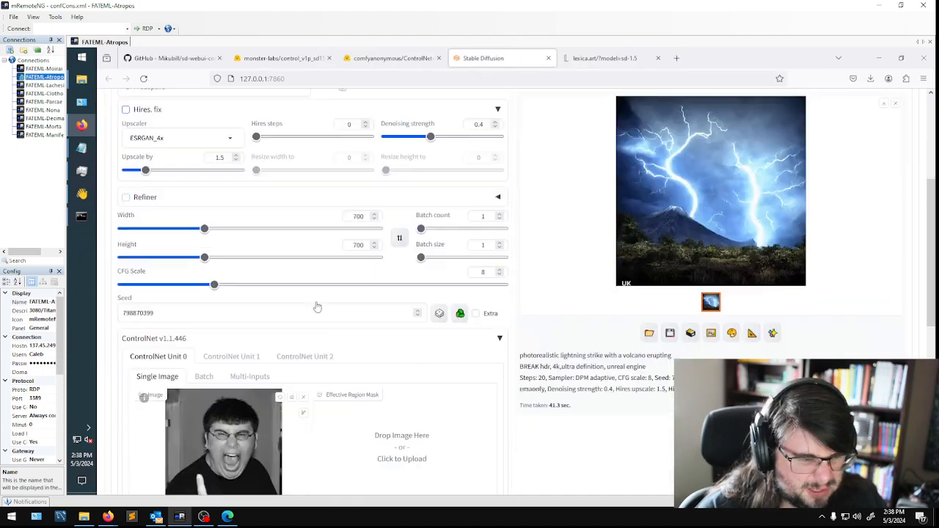
Set the Control Weight of ControlNet Unit 0 to 0.8.
{"action": "scroll", "coordinate": [429, 351], "scroll_direction": "down", "scroll_amount": 1}
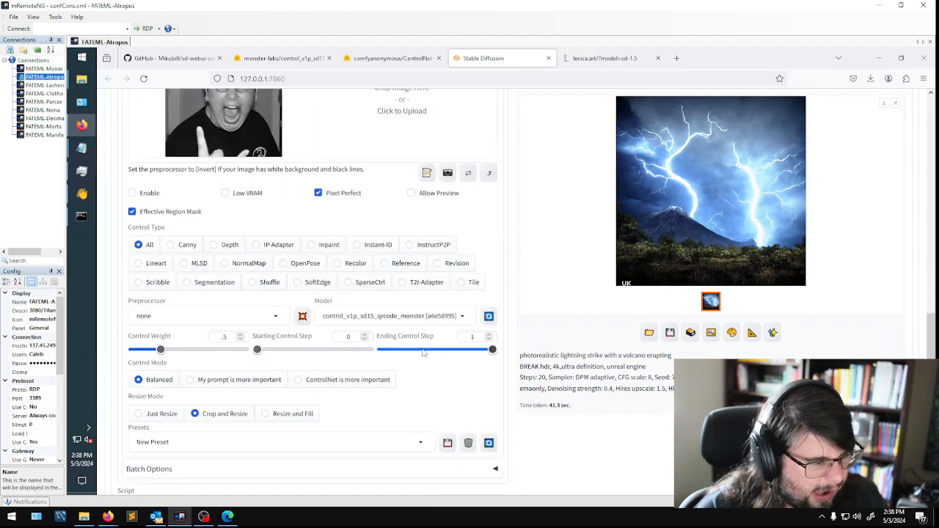
{"action": "left_click", "coordinate": [222, 335]}
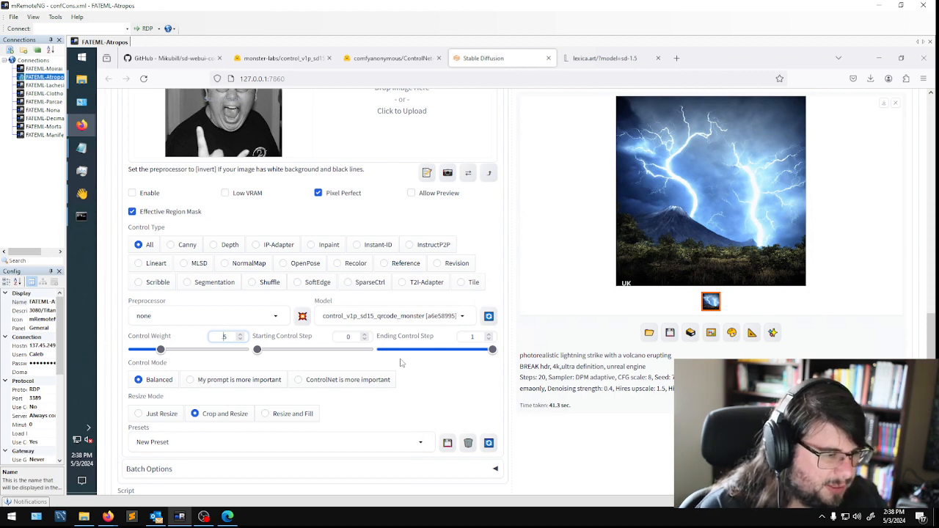
{"action": "key", "text": "BackSpace"}
{"action": "type", "text": "8"}
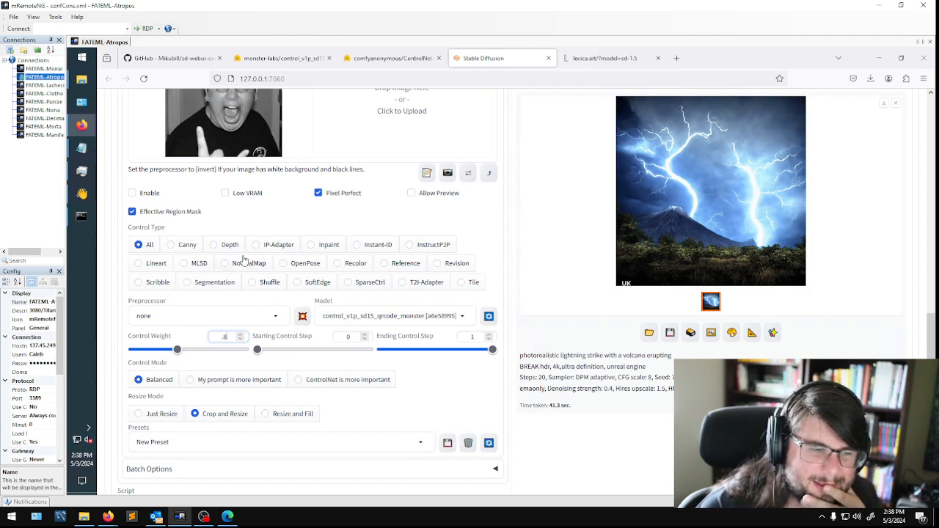
{"action": "scroll", "coordinate": [440, 367], "scroll_direction": "down", "scroll_amount": 2}
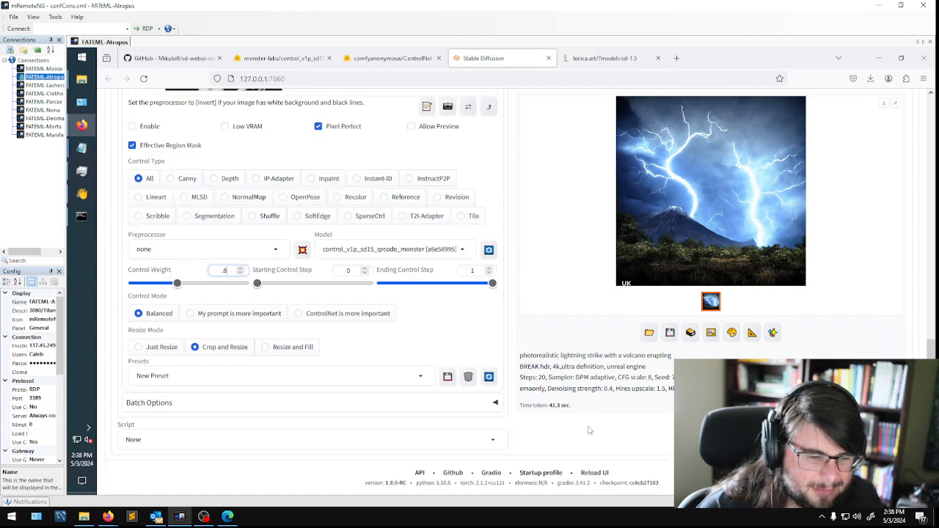
Change the sampling method to Euler a.
{"action": "scroll", "coordinate": [312, 293], "scroll_direction": "up", "scroll_amount": 7}
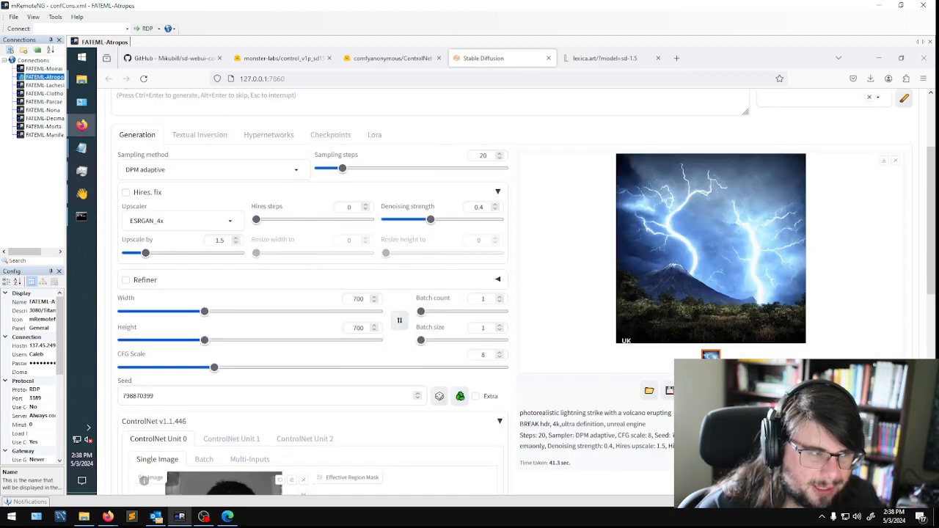
{"action": "left_click", "coordinate": [183, 169]}
{"action": "scroll", "coordinate": [162, 235], "scroll_direction": "up", "scroll_amount": 2}
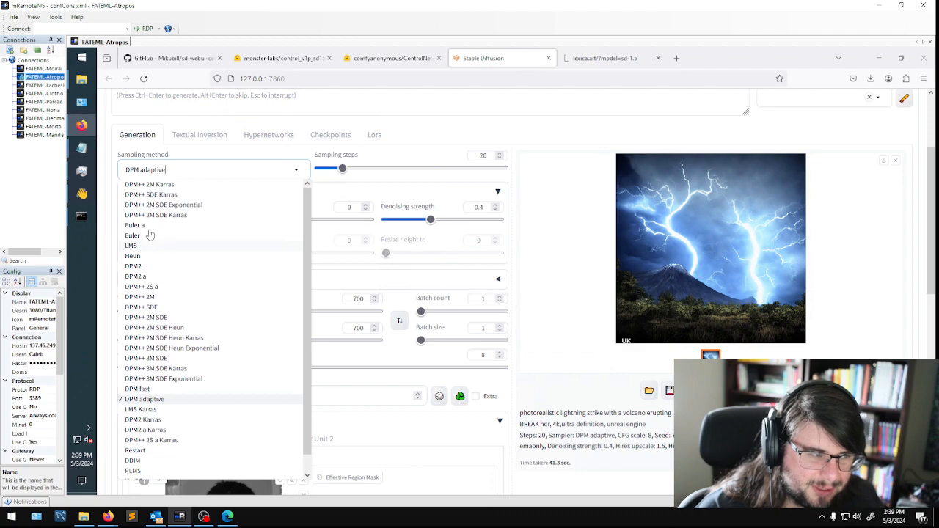
{"action": "left_click", "coordinate": [151, 229]}
Generate the image with the Euler a sampler and inspect the result enlarged.
{"action": "scroll", "coordinate": [398, 289], "scroll_direction": "down", "scroll_amount": 7}
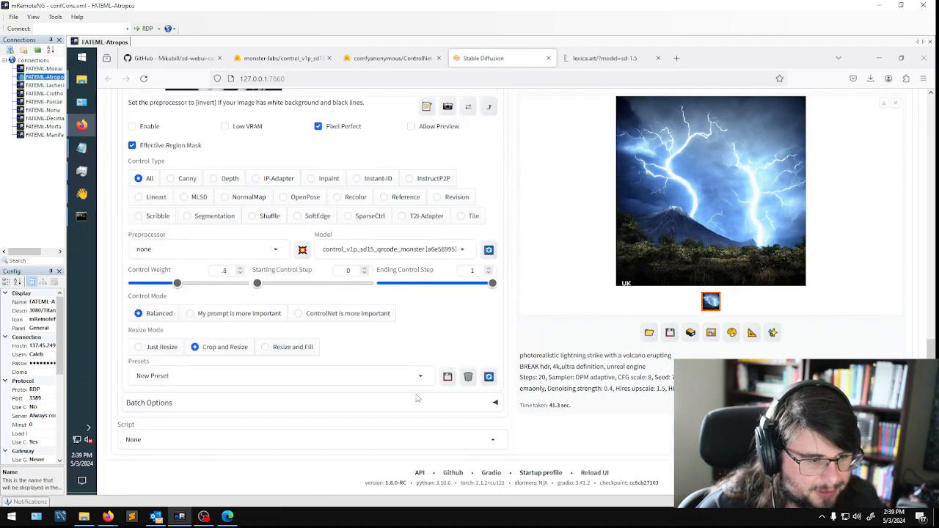
{"action": "scroll", "coordinate": [413, 398], "scroll_direction": "up", "scroll_amount": 8}
{"action": "scroll", "coordinate": [733, 220], "scroll_direction": "up", "scroll_amount": 1}
{"action": "left_click", "coordinate": [823, 180]}
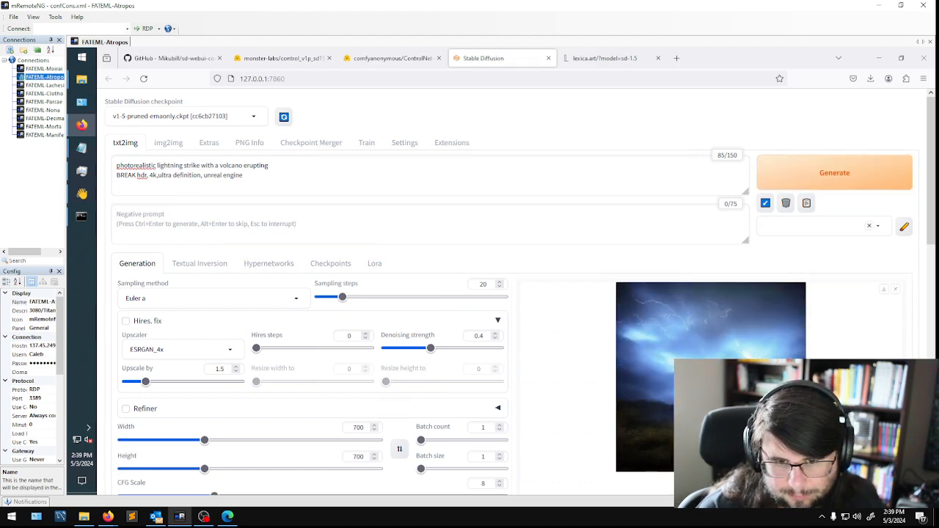
{"action": "left_click", "coordinate": [710, 377]}
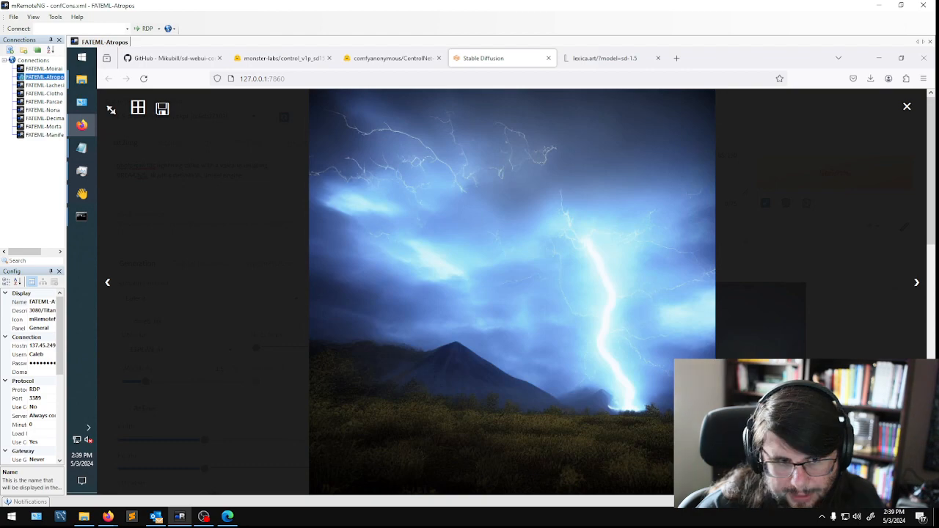
{"action": "left_click", "coordinate": [223, 433]}
Compare the ControlNet units' settings and enable ControlNet Unit 0, which holds the portrait photo.
{"action": "scroll", "coordinate": [360, 299], "scroll_direction": "down", "scroll_amount": 10}
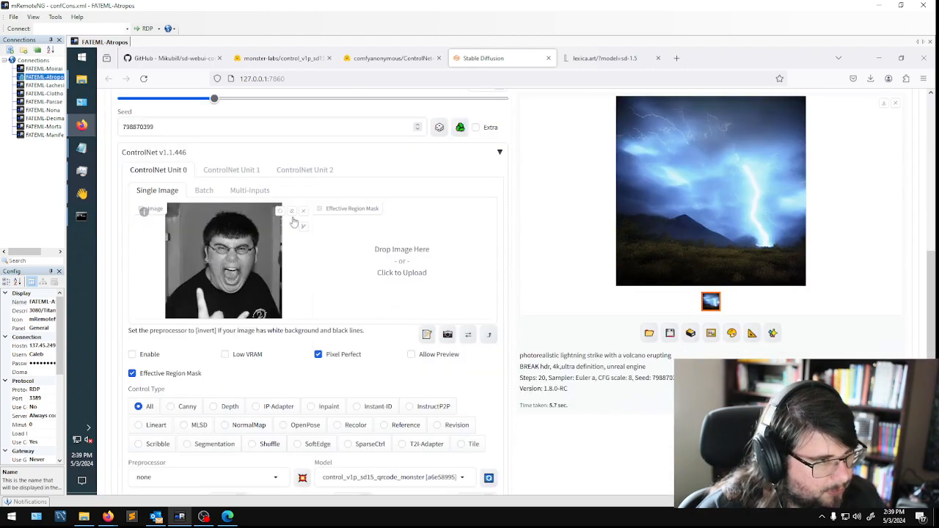
{"action": "left_click", "coordinate": [231, 169]}
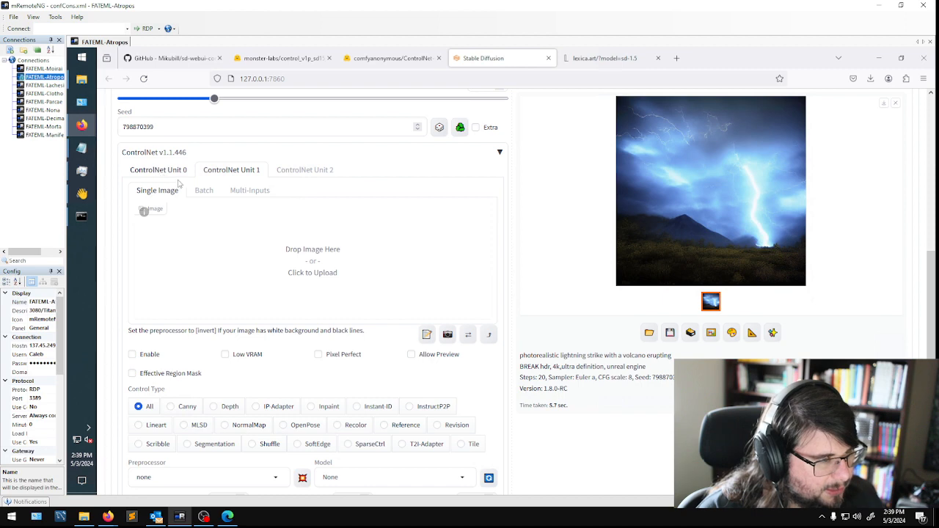
{"action": "left_click", "coordinate": [304, 170]}
{"action": "left_click", "coordinate": [231, 170]}
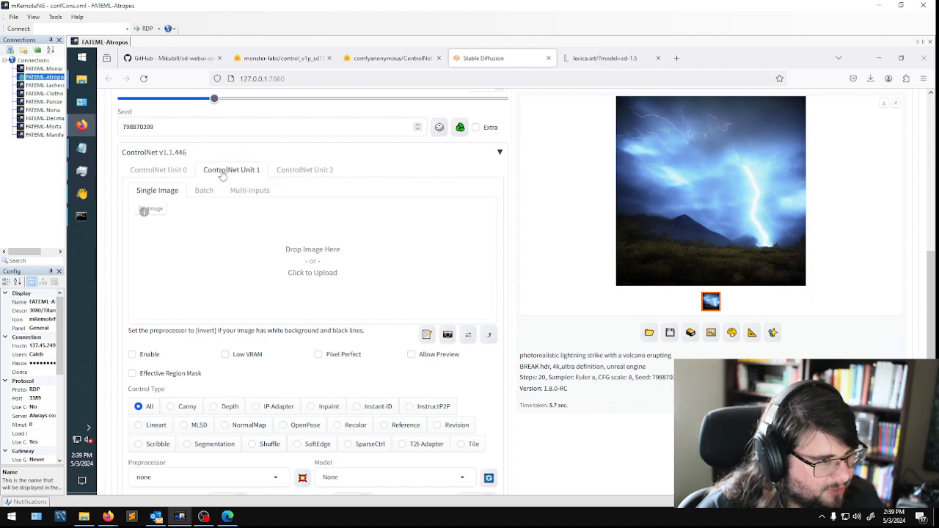
{"action": "left_click", "coordinate": [158, 171]}
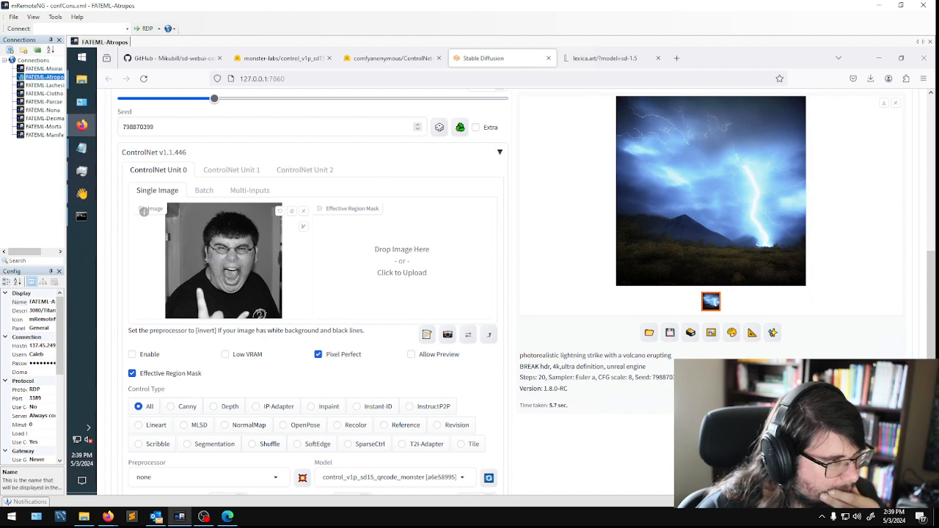
{"action": "left_click", "coordinate": [133, 355]}
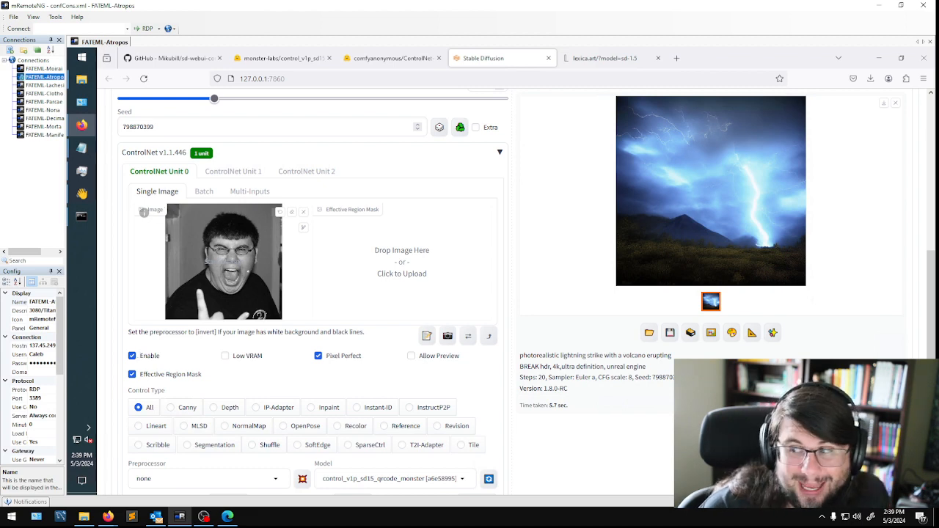
Generate the image with ControlNet Unit 0 active and follow its progress in the command console and the browser.
{"action": "scroll", "coordinate": [269, 266], "scroll_direction": "up", "scroll_amount": 6}
{"action": "left_click", "coordinate": [853, 174]}
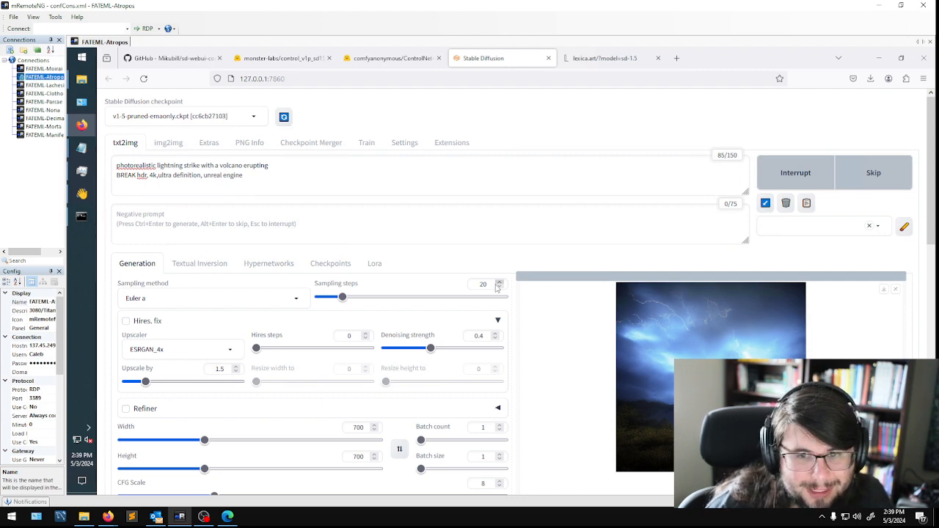
{"action": "left_click", "coordinate": [81, 216]}
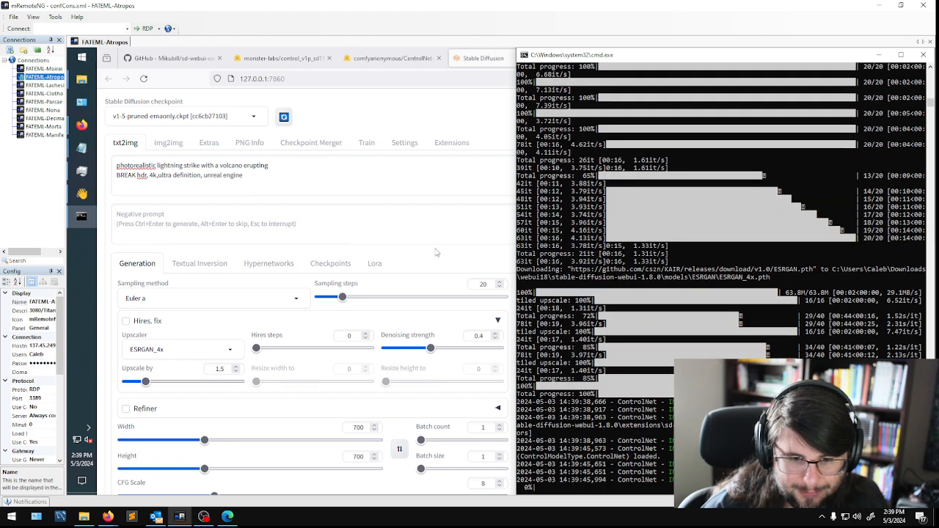
{"action": "left_click", "coordinate": [81, 125]}
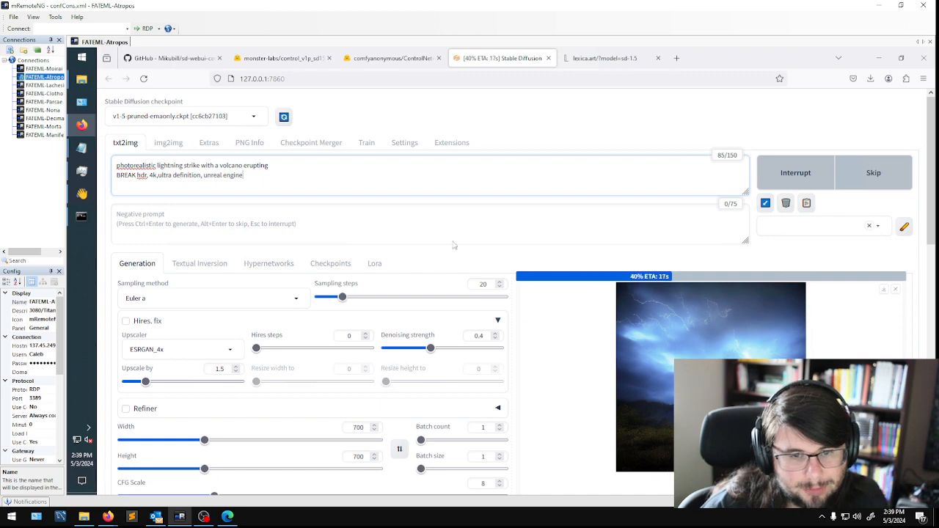
{"action": "scroll", "coordinate": [199, 222], "scroll_direction": "down", "scroll_amount": 2}
{"action": "left_click", "coordinate": [82, 215]}
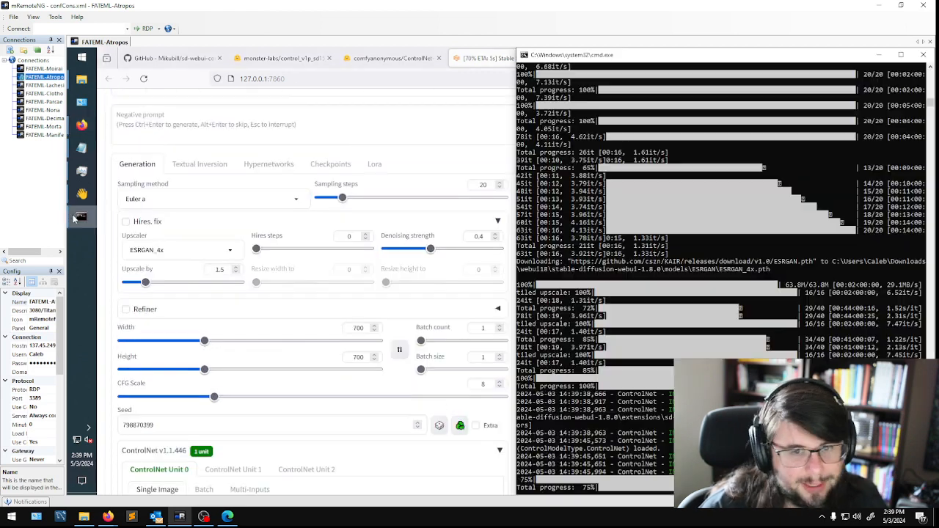
{"action": "left_click", "coordinate": [500, 59]}
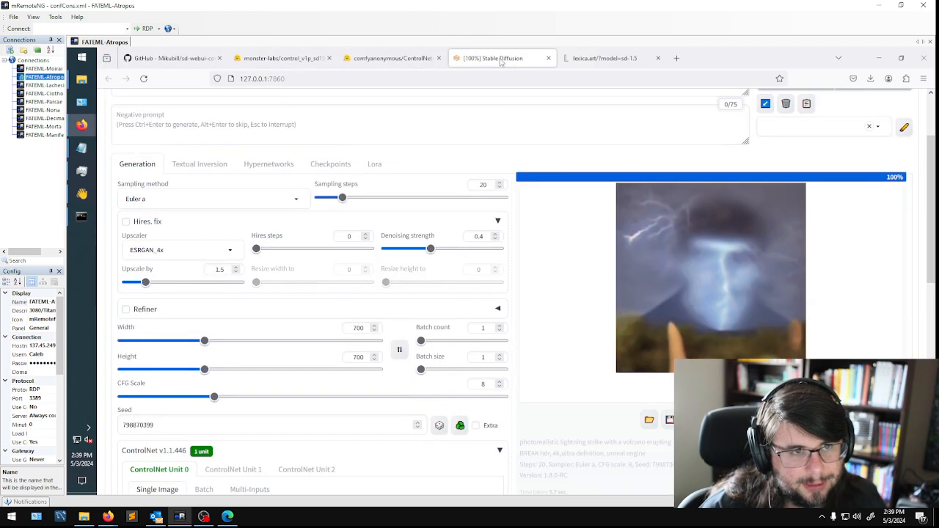
Place the browser beside the command console and inspect the ControlNet-guided image enlarged.
{"action": "double_click", "coordinate": [761, 52]}
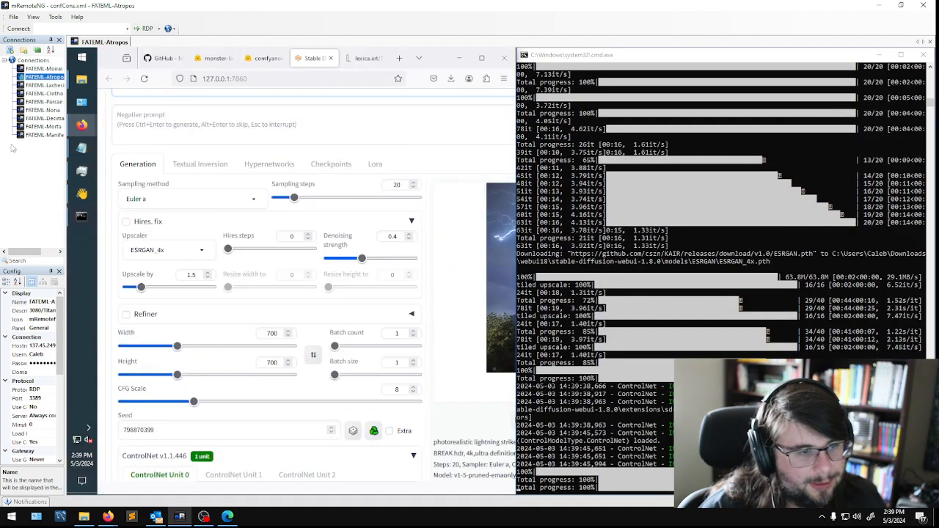
{"action": "left_click", "coordinate": [441, 249]}
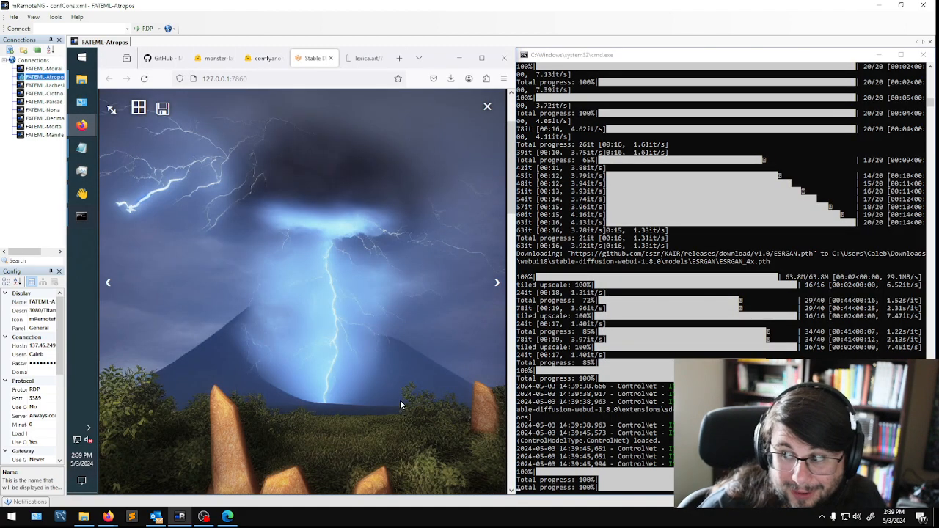
{"action": "left_click", "coordinate": [487, 108]}
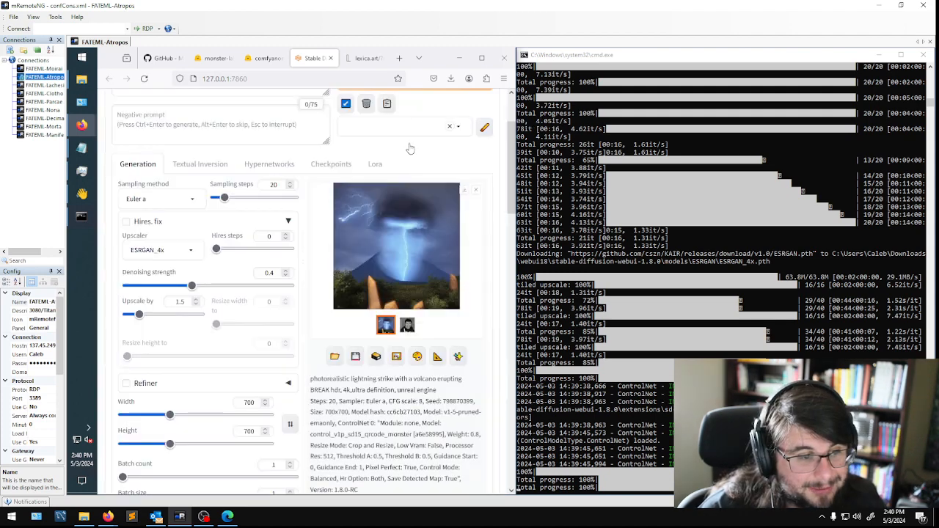
Maximize the browser window and change the sampling method to DPM adaptive.
{"action": "left_click", "coordinate": [480, 62]}
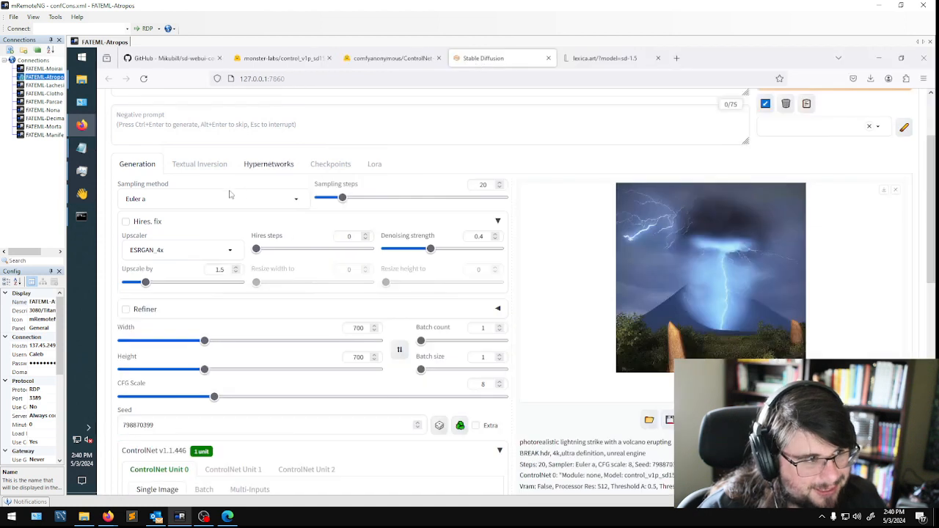
{"action": "left_click", "coordinate": [232, 197]}
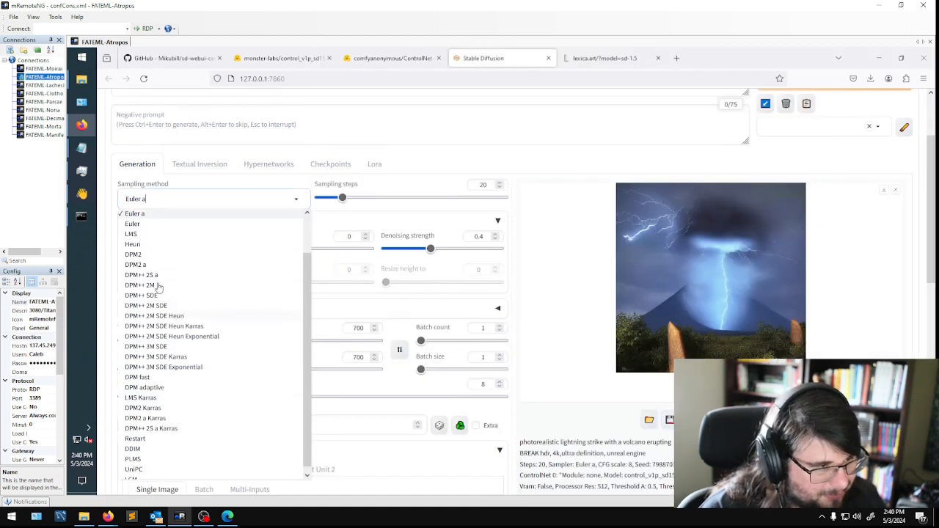
{"action": "left_click", "coordinate": [170, 389]}
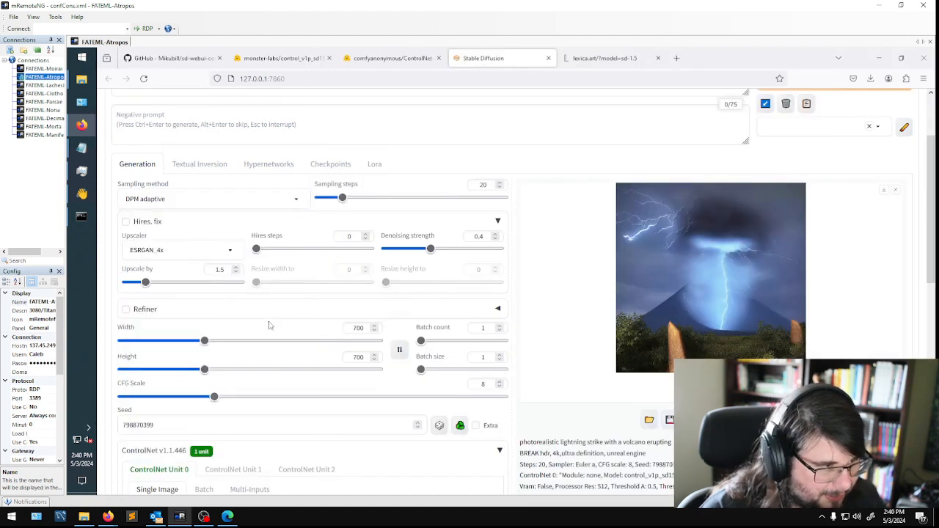
Set the Control Weight of ControlNet Unit 0 to 0.3.
{"action": "scroll", "coordinate": [179, 249], "scroll_direction": "down", "scroll_amount": 5}
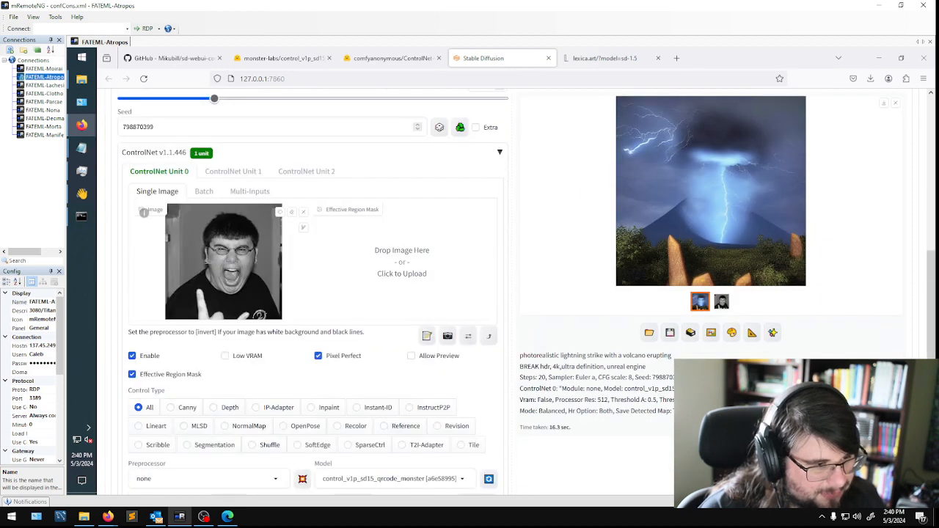
{"action": "scroll", "coordinate": [145, 163], "scroll_direction": "down", "scroll_amount": 2}
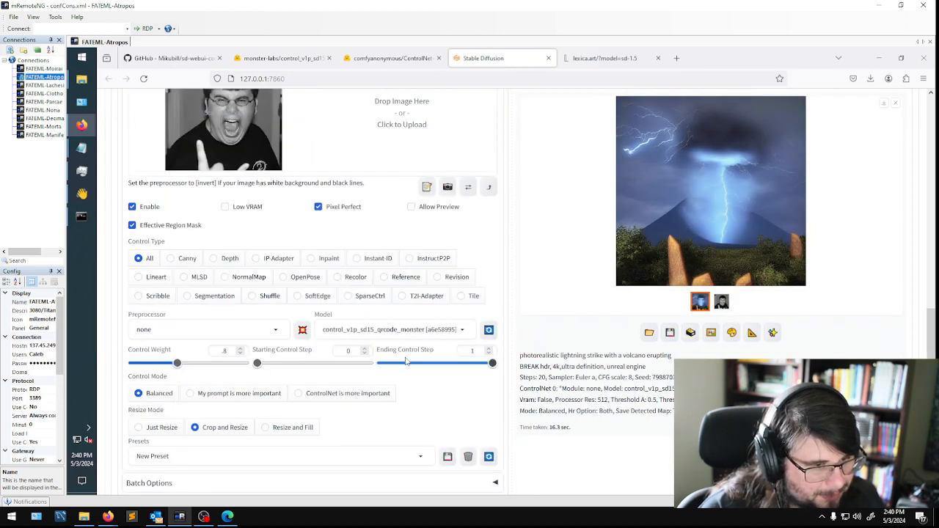
{"action": "double_click", "coordinate": [226, 351]}
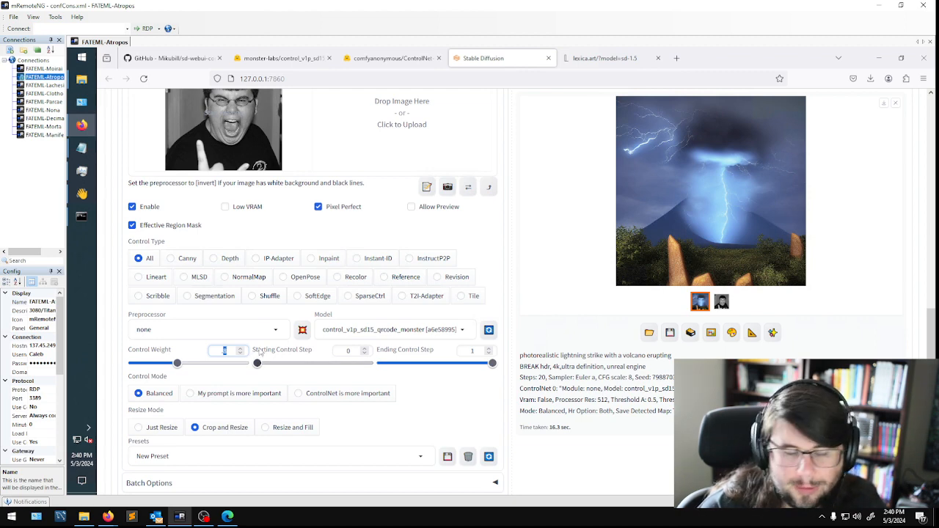
{"action": "type", "text": ".3"}
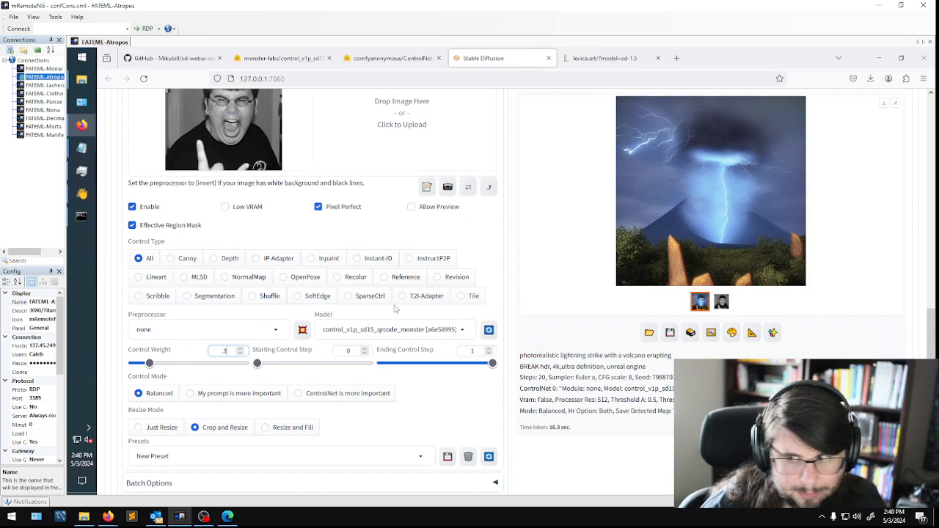
{"action": "scroll", "coordinate": [413, 291], "scroll_direction": "up", "scroll_amount": 5}
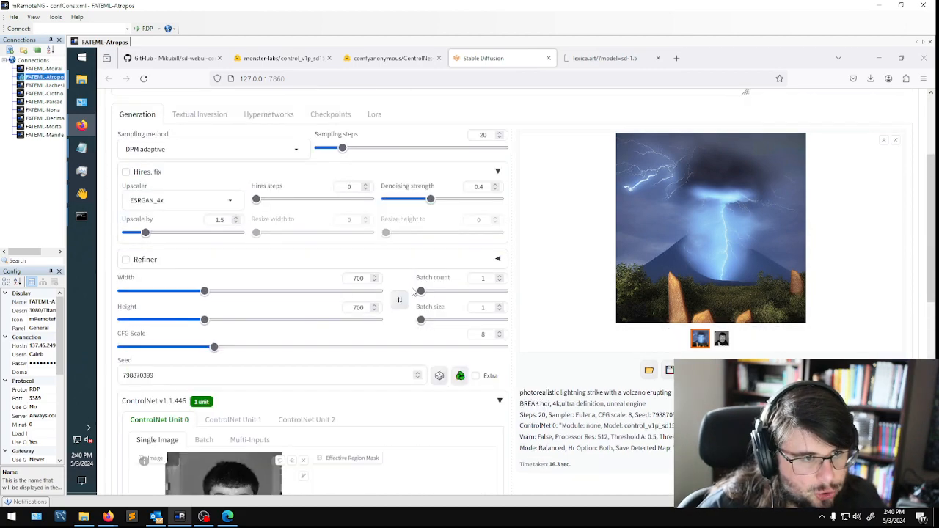
Set the Hires. fix denoising strength to 0.5.
{"action": "scroll", "coordinate": [367, 320], "scroll_direction": "down", "scroll_amount": 5}
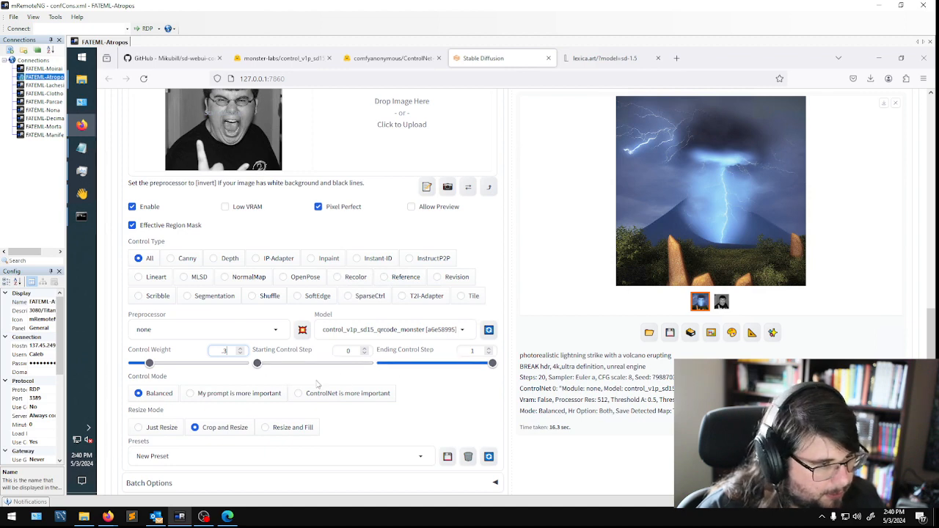
{"action": "scroll", "coordinate": [392, 326], "scroll_direction": "up", "scroll_amount": 4}
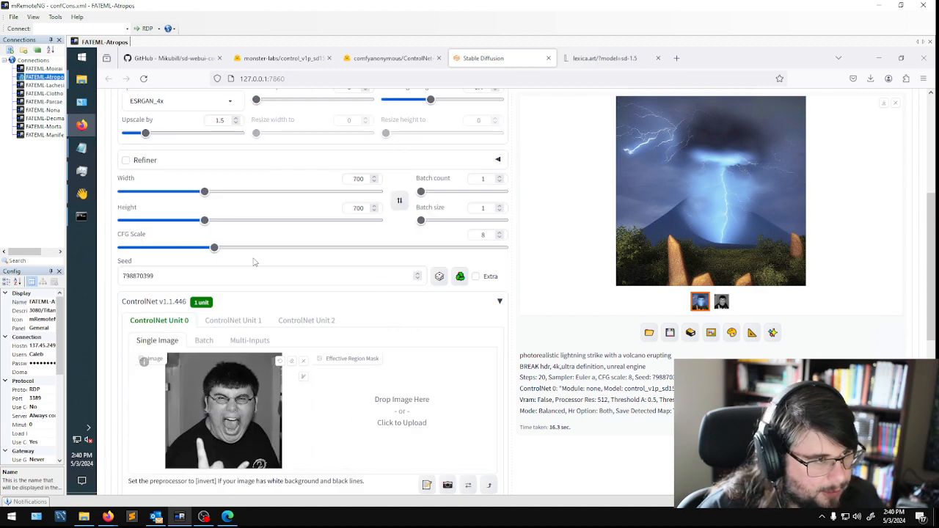
{"action": "scroll", "coordinate": [419, 226], "scroll_direction": "up", "scroll_amount": 1}
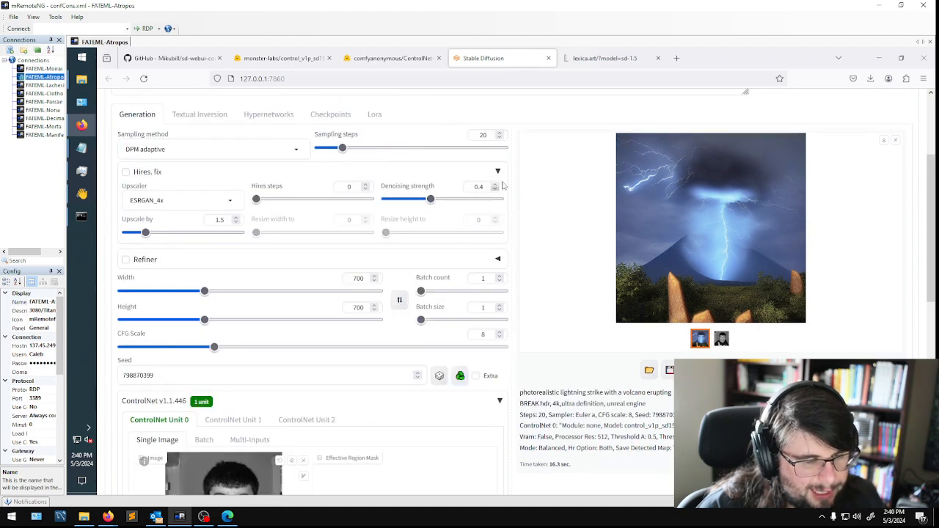
{"action": "scroll", "coordinate": [494, 188], "scroll_direction": "up", "scroll_amount": 1}
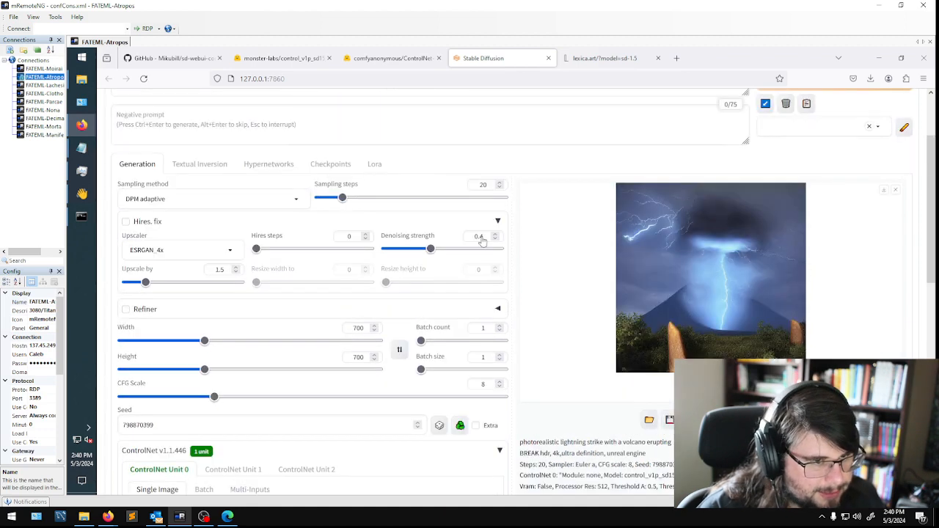
{"action": "left_click", "coordinate": [496, 237]}
{"action": "left_click", "coordinate": [496, 237]}
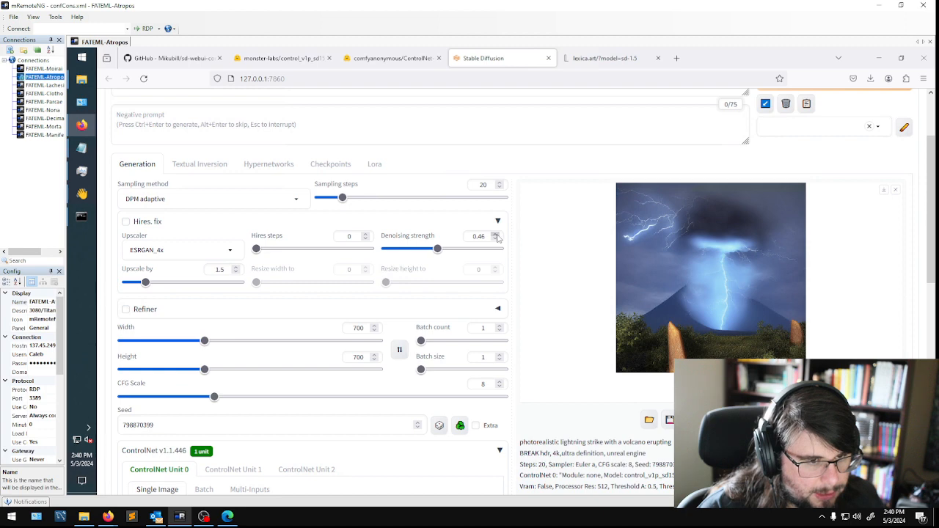
{"action": "left_click", "coordinate": [497, 237]}
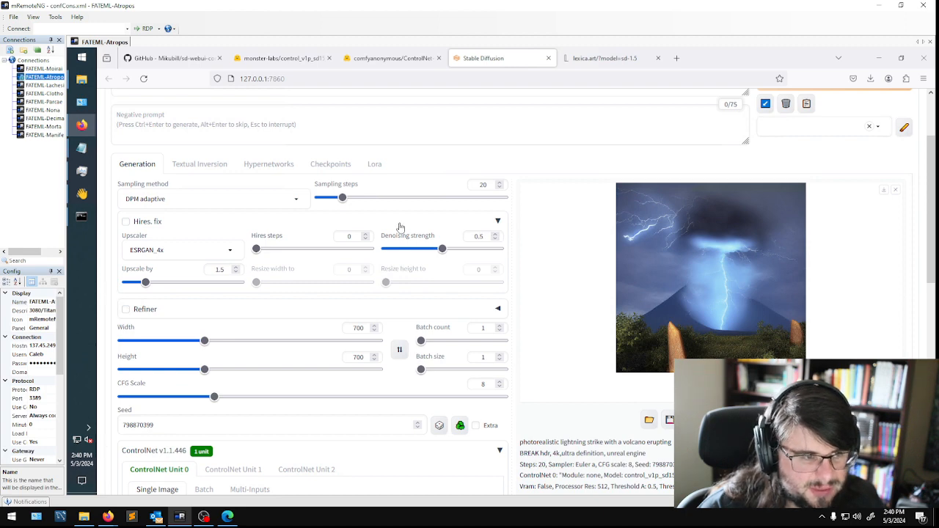
Raise the number of sampling steps to 30.
{"action": "left_click", "coordinate": [498, 183]}
{"action": "left_click", "coordinate": [498, 182]}
{"action": "left_click", "coordinate": [499, 182]}
{"action": "left_click", "coordinate": [499, 183]}
{"action": "left_click", "coordinate": [499, 183]}
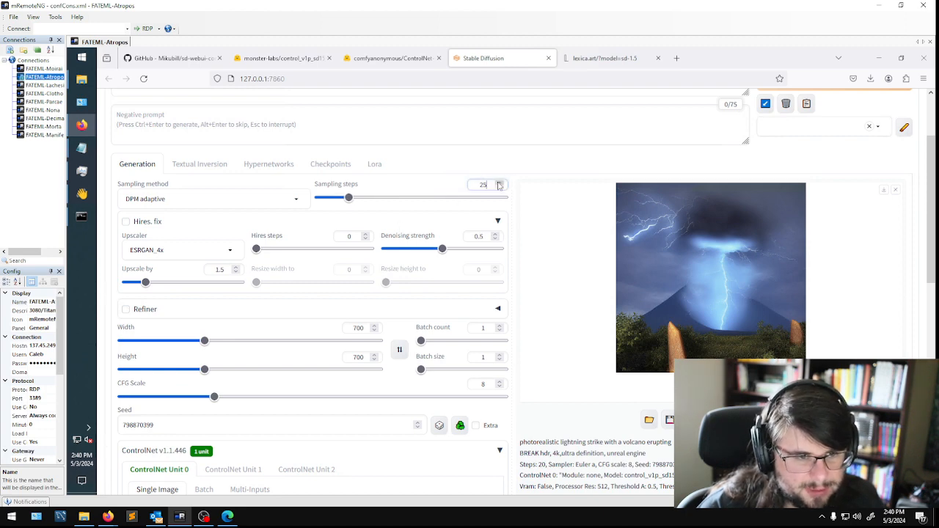
{"action": "left_click", "coordinate": [499, 183]}
{"action": "left_click", "coordinate": [498, 184]}
{"action": "left_click", "coordinate": [498, 183]}
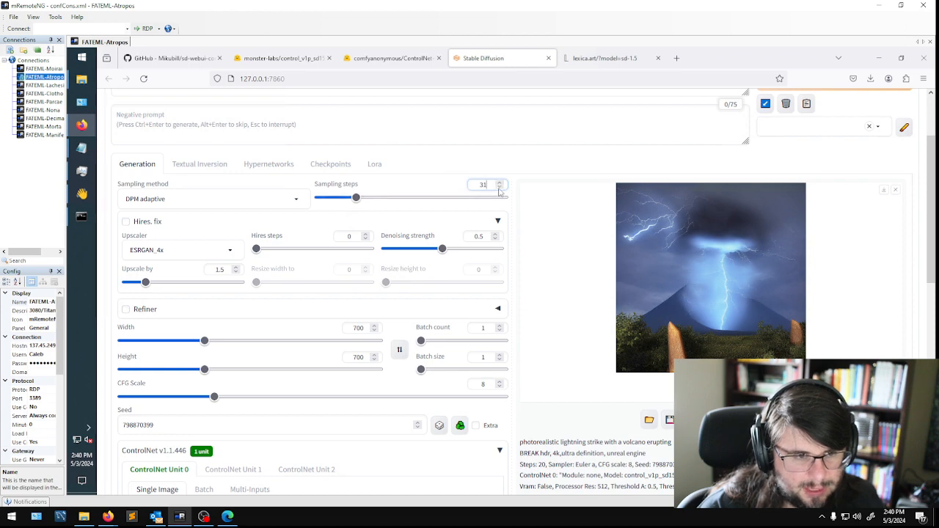
Generate the image with the DPM adaptive sampler and follow its progress with the browser beside the command console.
{"action": "scroll", "coordinate": [783, 165], "scroll_direction": "up", "scroll_amount": 3}
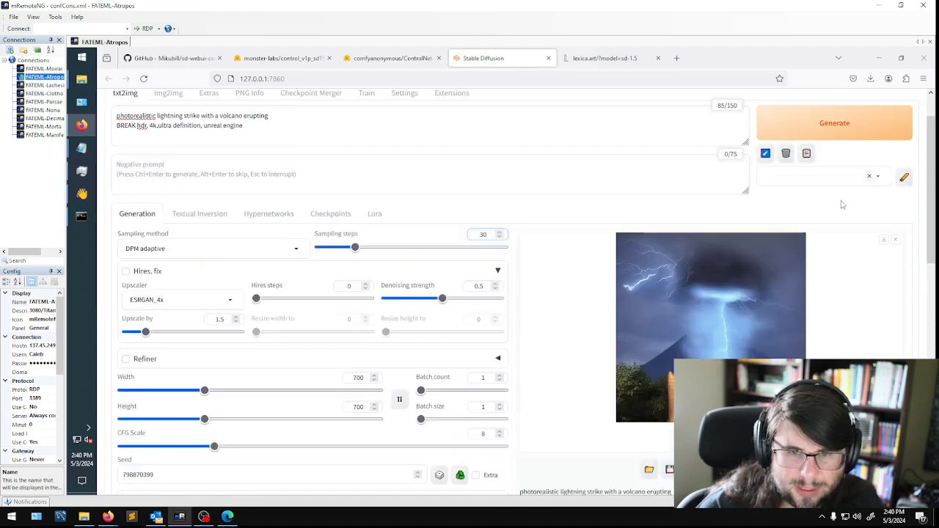
{"action": "left_click", "coordinate": [833, 176]}
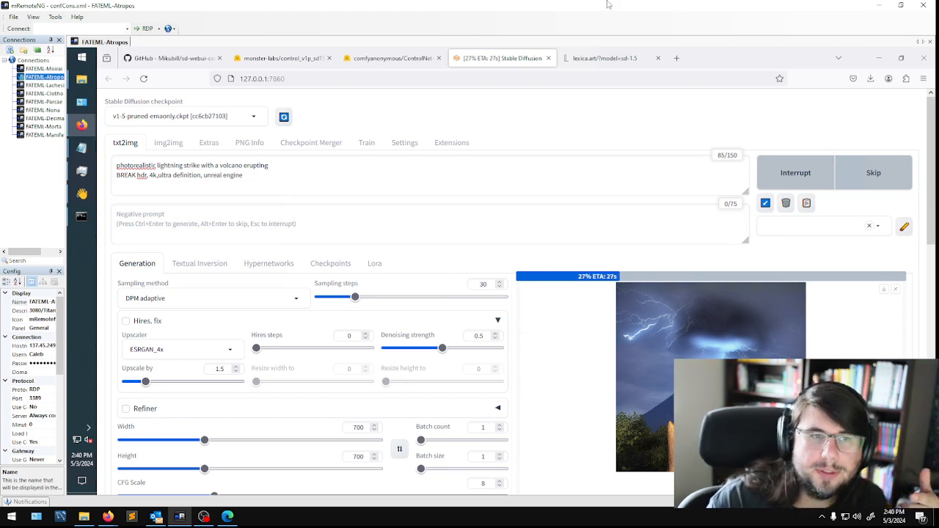
{"action": "left_click_drag", "start_coordinate": [759, 59], "coordinate": [8, 126]}
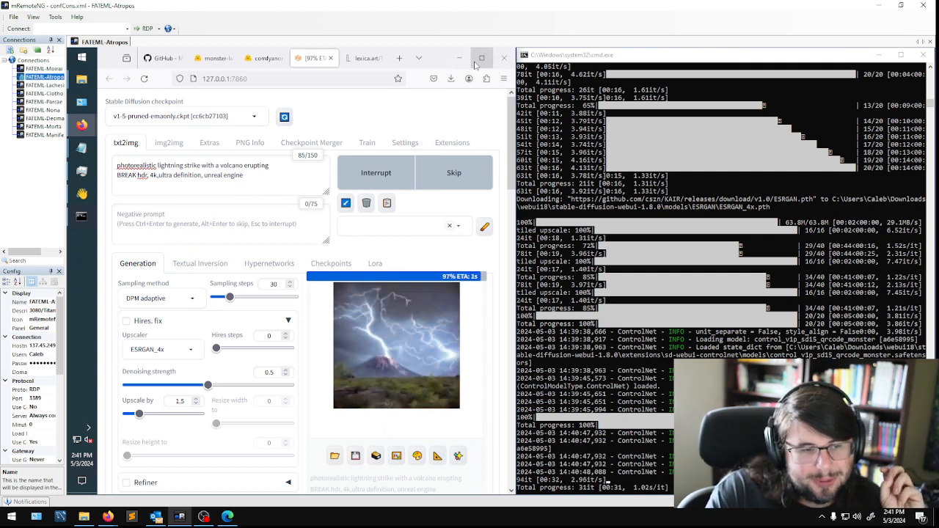
{"action": "left_click", "coordinate": [477, 62]}
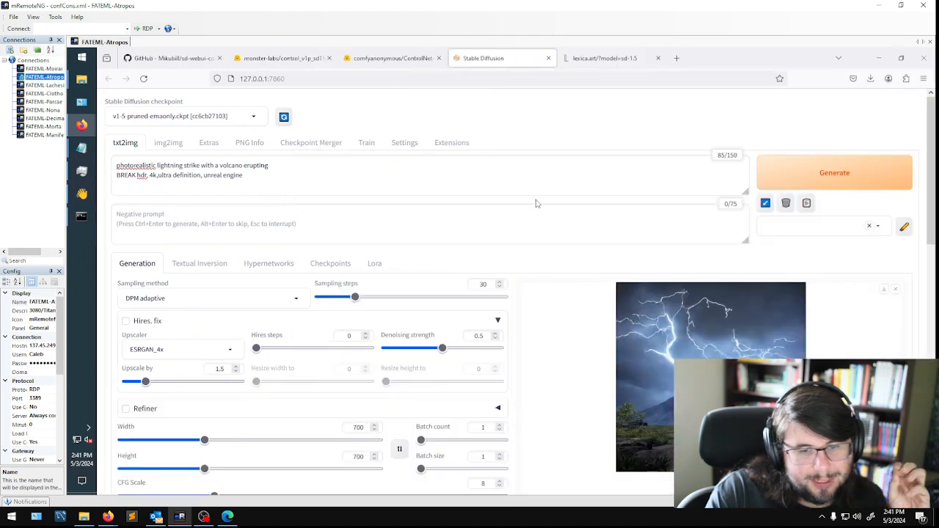
Enlarge the generated image and open the source portrait 3.jpg from the Desktop folder.
{"action": "left_click", "coordinate": [645, 323]}
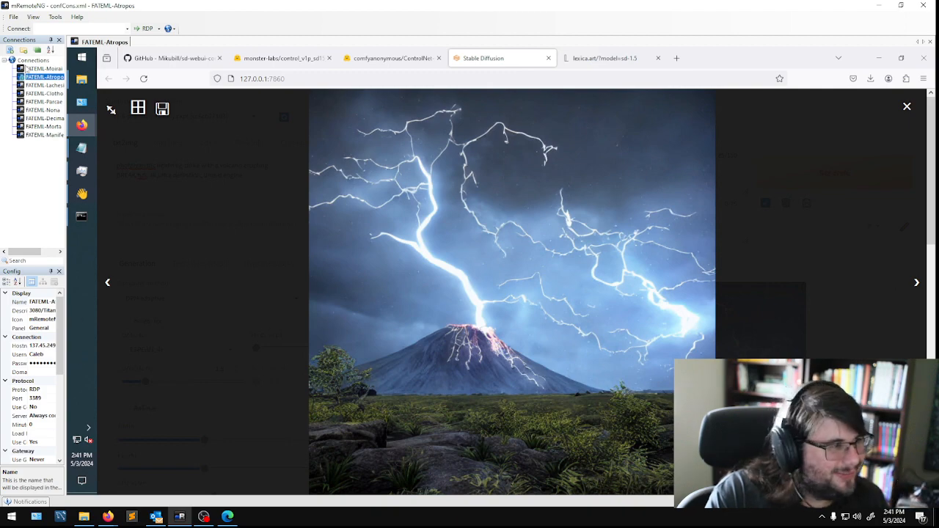
{"action": "mouse_move", "coordinate": [82, 79]}
{"action": "left_click", "coordinate": [149, 162]}
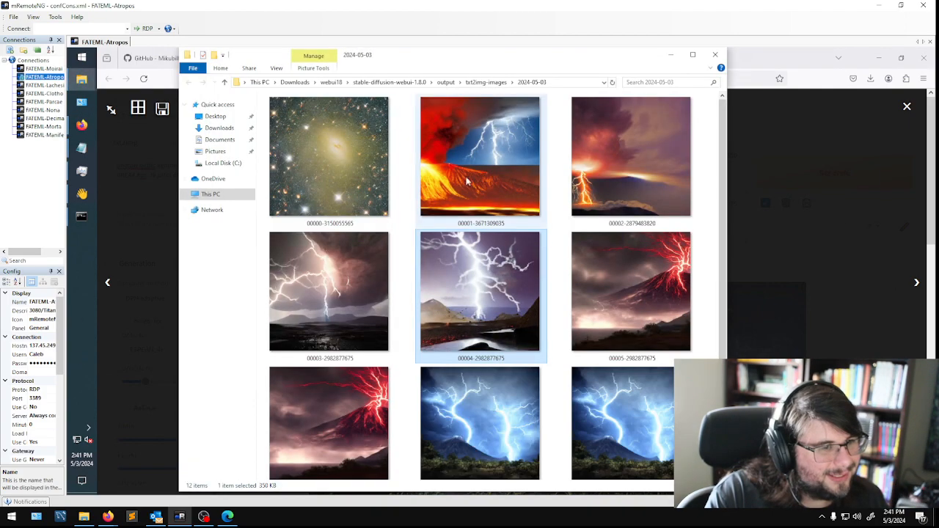
{"action": "left_click", "coordinate": [218, 128]}
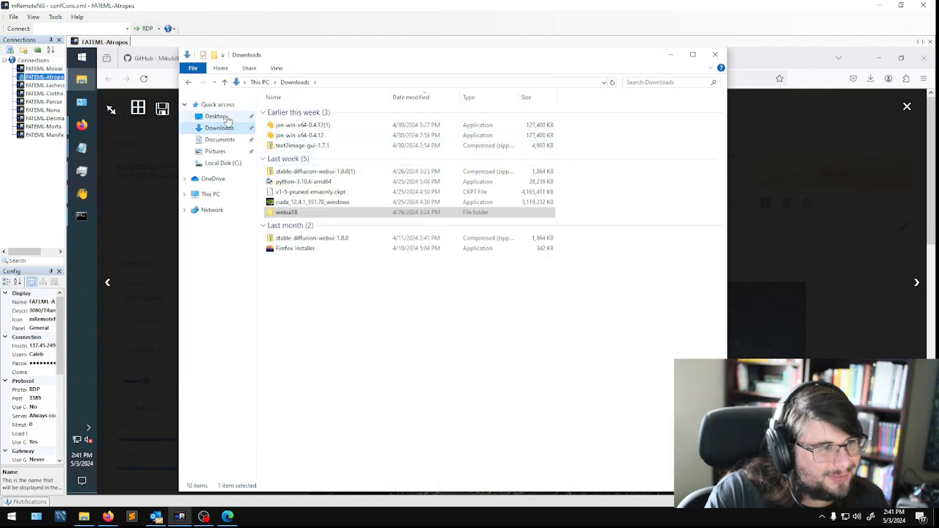
{"action": "left_click", "coordinate": [214, 116]}
{"action": "double_click", "coordinate": [411, 127]}
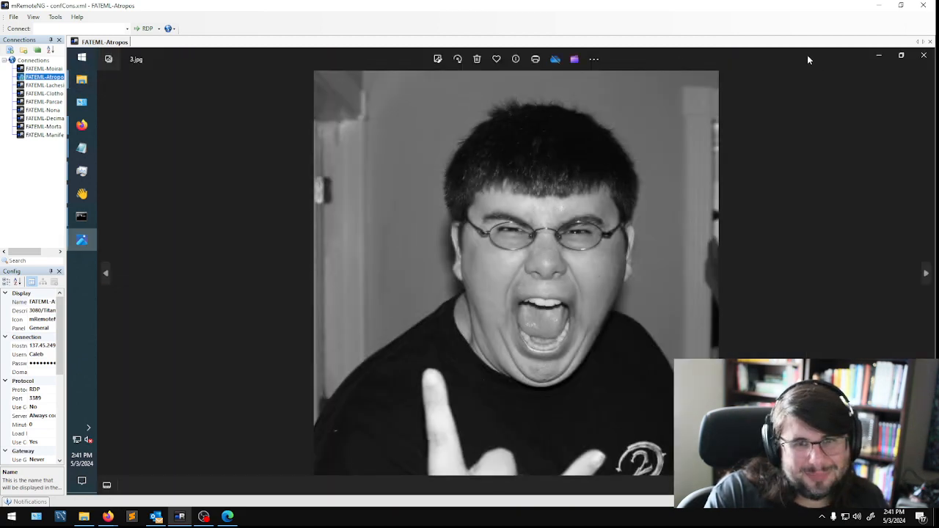
Place the portrait photo and the browser side by side to compare the portrait with the enlarged generated image.
{"action": "left_click", "coordinate": [900, 55]}
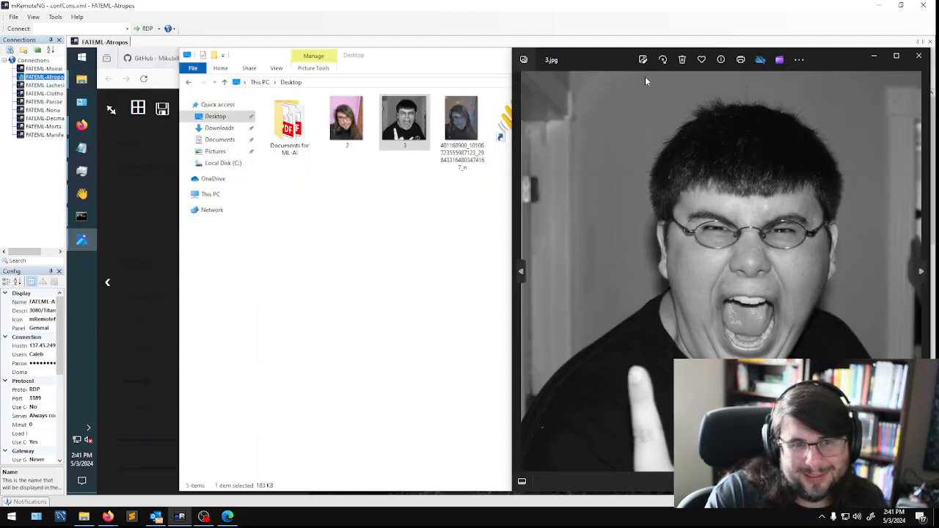
{"action": "left_click", "coordinate": [426, 68]}
{"action": "left_click", "coordinate": [670, 55]}
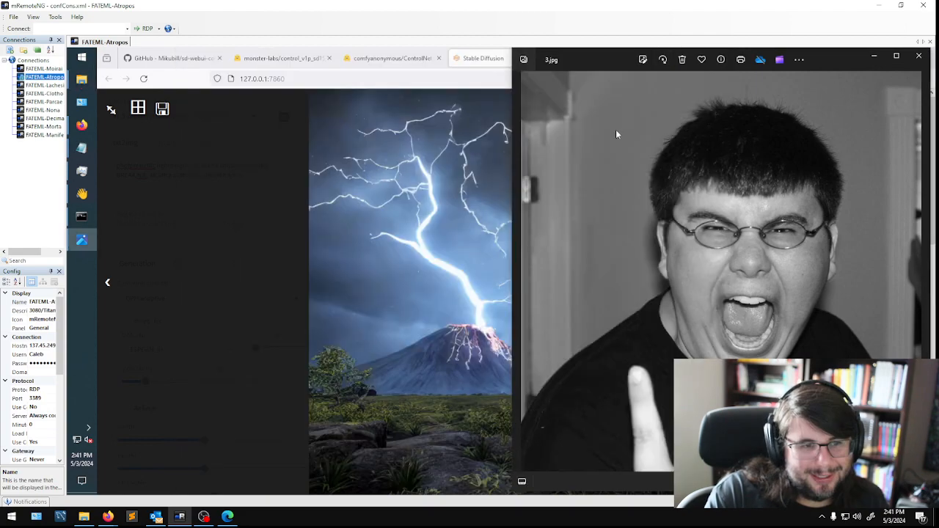
{"action": "left_click_drag", "start_coordinate": [586, 77], "coordinate": [69, 143]}
{"action": "left_click", "coordinate": [748, 192]}
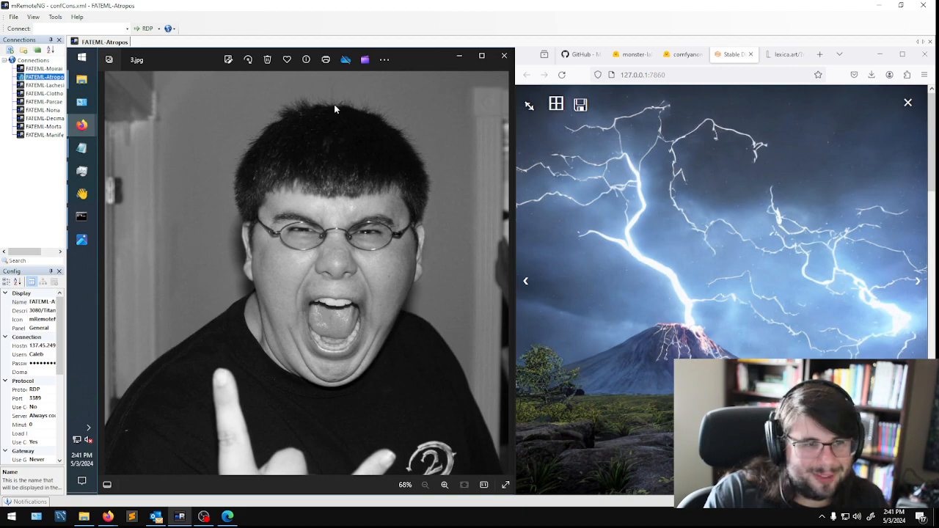
Close the portrait photo and return to the generation settings in the maximized browser.
{"action": "left_click", "coordinate": [503, 56]}
{"action": "left_click", "coordinate": [902, 54]}
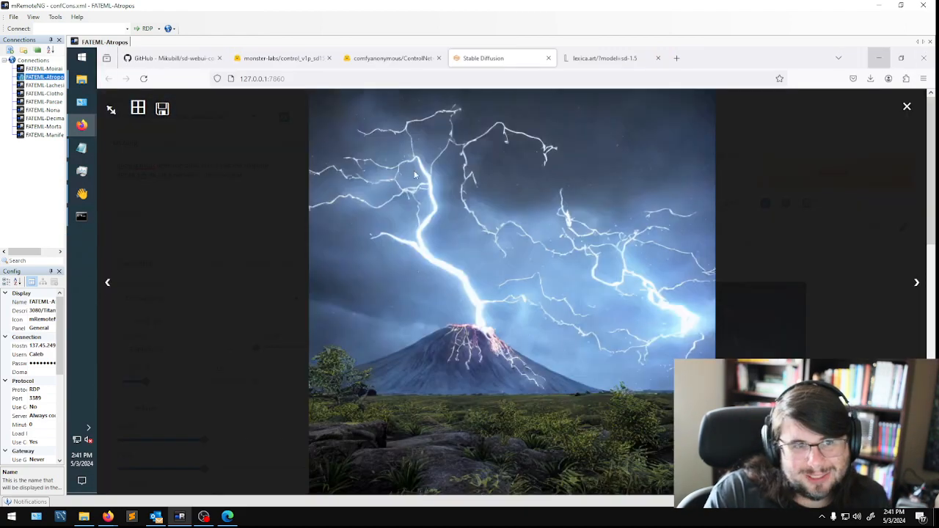
{"action": "left_click", "coordinate": [254, 331]}
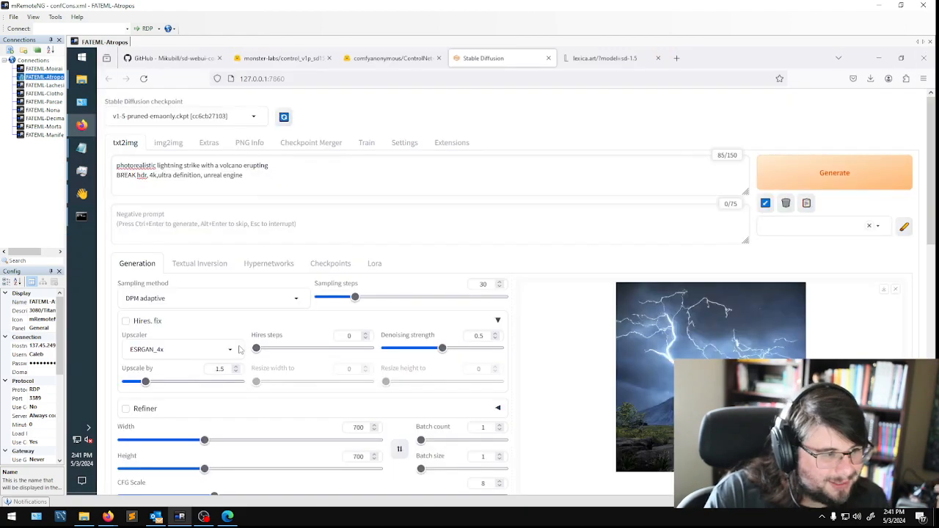
Enable Hires. fix and change the sampling method to Euler a.
{"action": "left_click", "coordinate": [125, 321]}
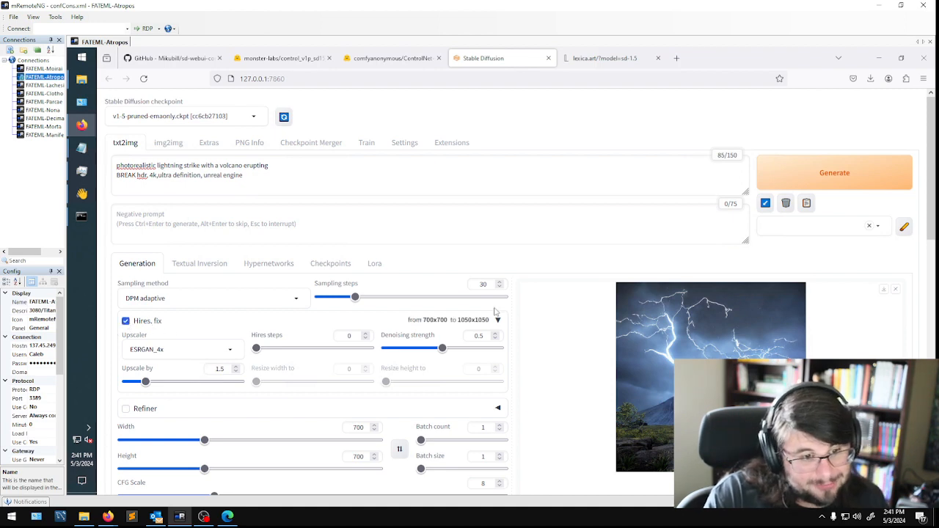
{"action": "scroll", "coordinate": [291, 344], "scroll_direction": "down", "scroll_amount": 3}
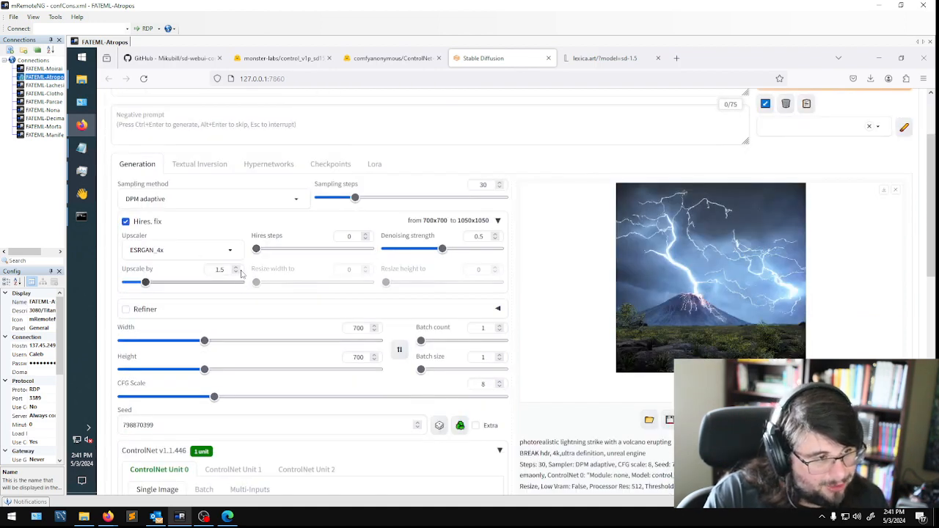
{"action": "left_click", "coordinate": [192, 209]}
{"action": "scroll", "coordinate": [161, 227], "scroll_direction": "up", "scroll_amount": 2}
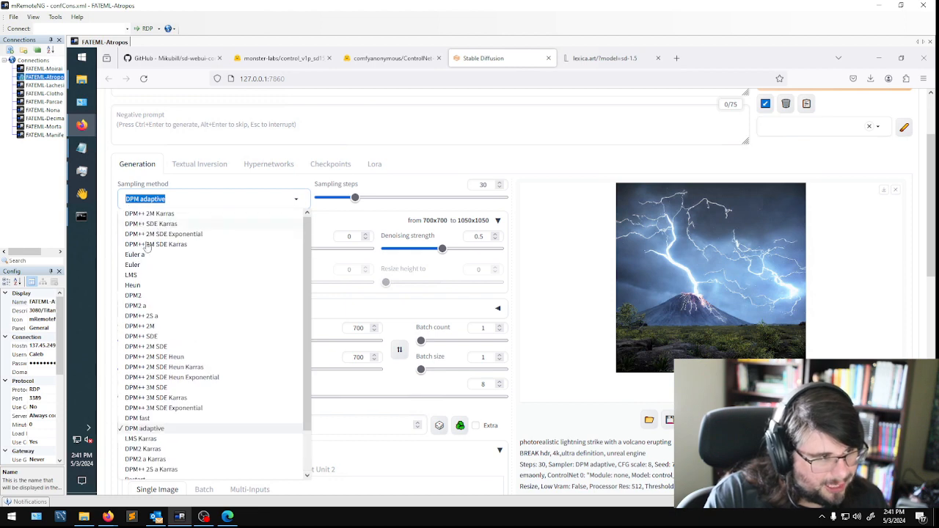
{"action": "left_click", "coordinate": [143, 258]}
Set the Control Weight of ControlNet Unit 0 to 0.5 and its Control Mode to "ControlNet is more important".
{"action": "scroll", "coordinate": [268, 298], "scroll_direction": "down", "scroll_amount": 3}
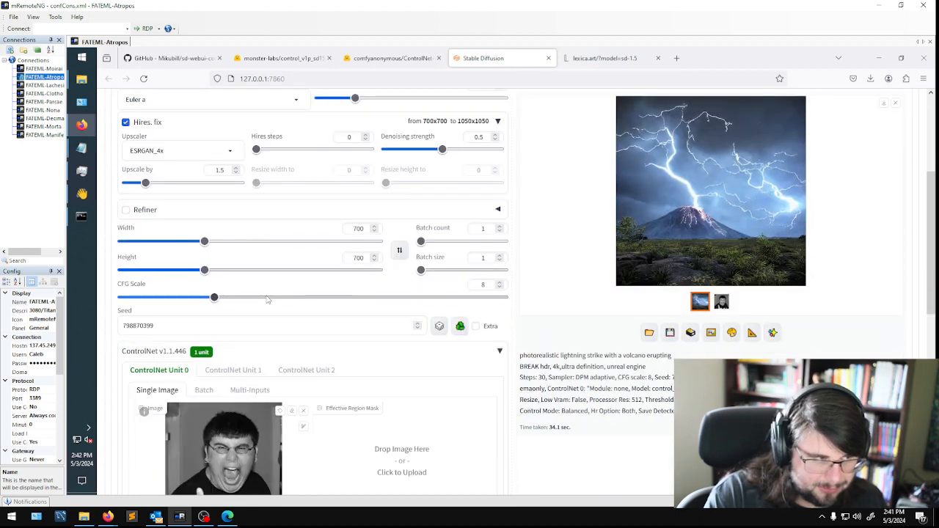
{"action": "scroll", "coordinate": [266, 297], "scroll_direction": "down", "scroll_amount": 9}
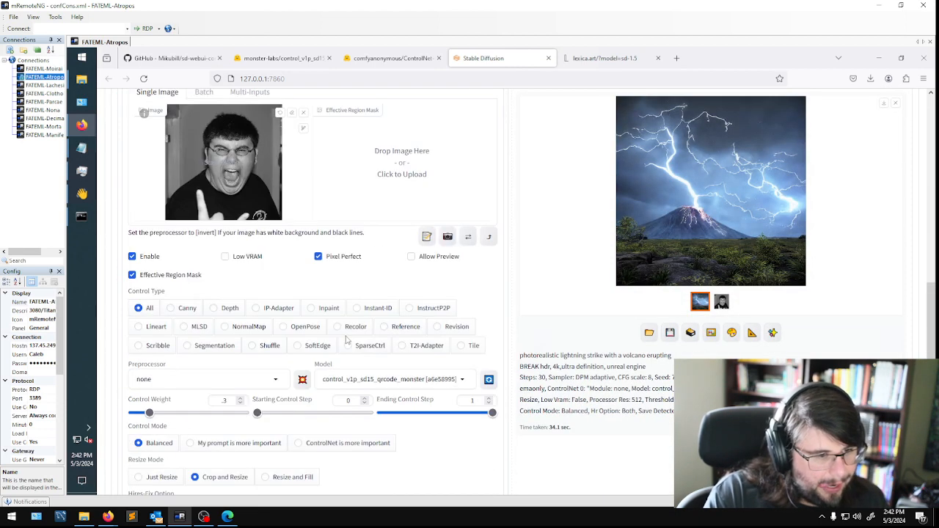
{"action": "scroll", "coordinate": [244, 414], "scroll_direction": "down", "scroll_amount": 3}
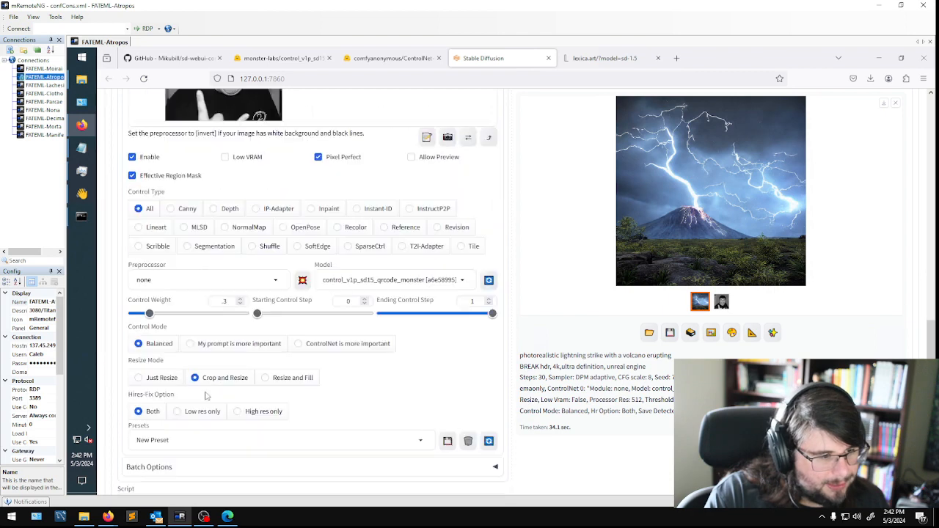
{"action": "double_click", "coordinate": [224, 301]}
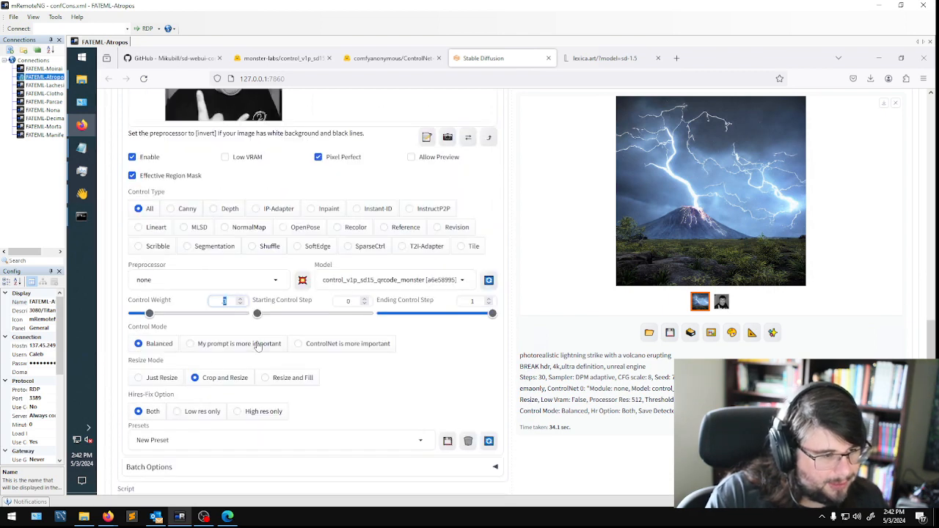
{"action": "type", "text": ".5"}
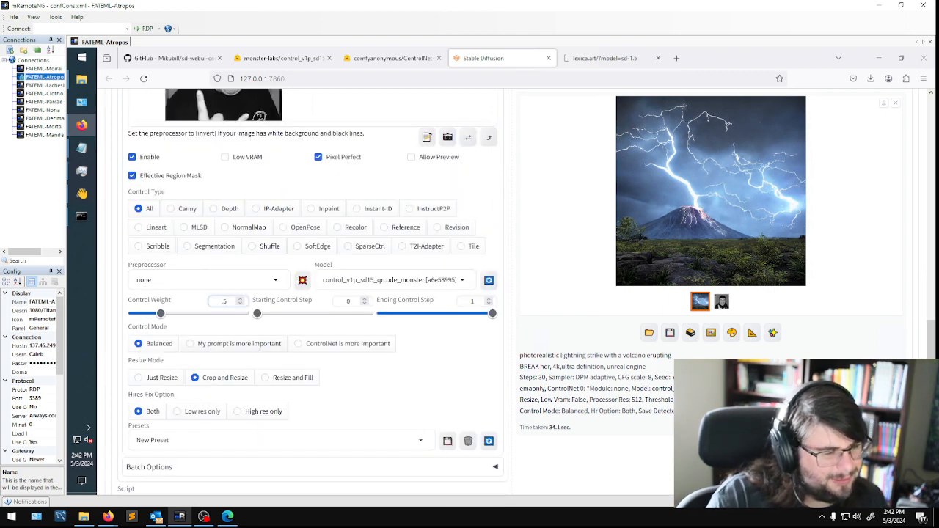
{"action": "left_click", "coordinate": [351, 402]}
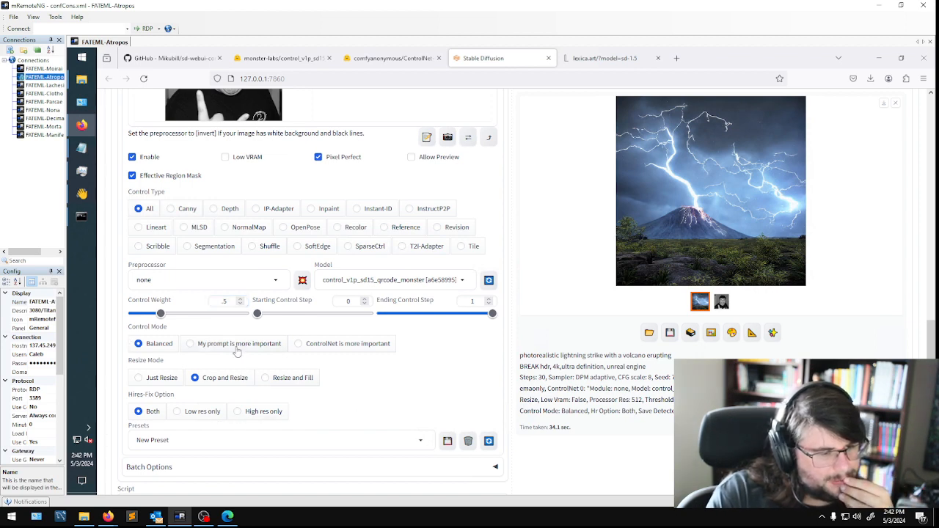
{"action": "left_click", "coordinate": [236, 349]}
{"action": "left_click", "coordinate": [305, 346]}
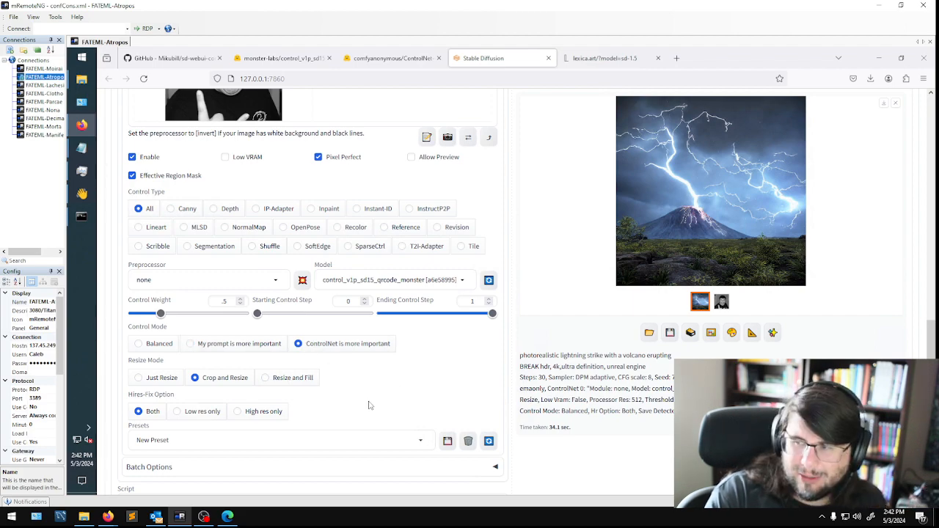
Generate the image with the Euler a sampler, Hires. fix and the stronger ControlNet influence.
{"action": "scroll", "coordinate": [369, 405], "scroll_direction": "up", "scroll_amount": 2}
{"action": "scroll", "coordinate": [333, 404], "scroll_direction": "down", "scroll_amount": 2}
{"action": "scroll", "coordinate": [629, 257], "scroll_direction": "up", "scroll_amount": 6}
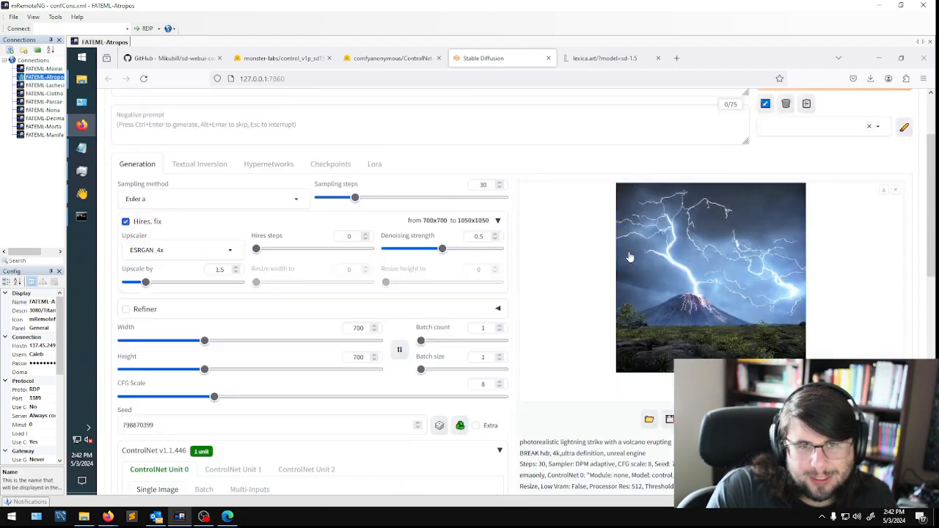
{"action": "scroll", "coordinate": [629, 256], "scroll_direction": "up", "scroll_amount": 2}
{"action": "left_click", "coordinate": [853, 184]}
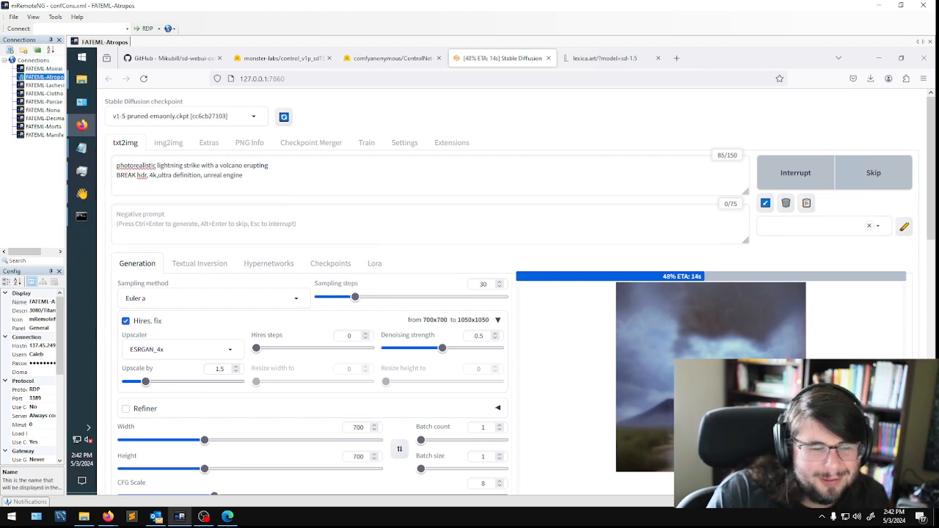
{"action": "left_click", "coordinate": [268, 166]}
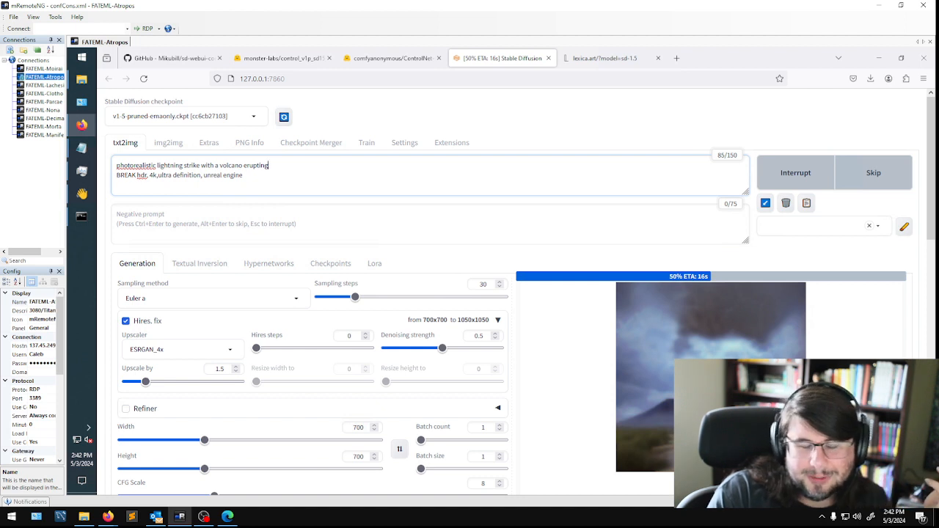
{"action": "left_click", "coordinate": [243, 175]}
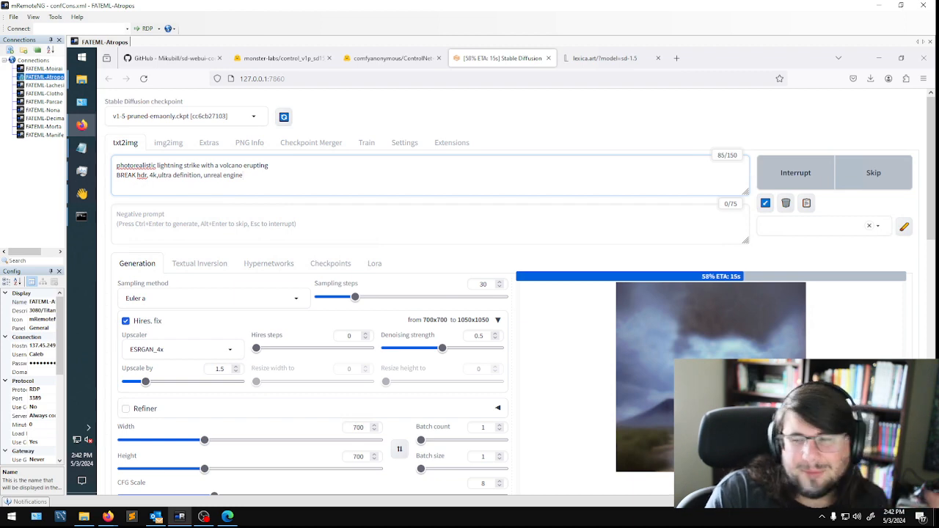
Check the generation progress in the console window, and inspect the finished volcano image at full size.
{"action": "left_click", "coordinate": [82, 216]}
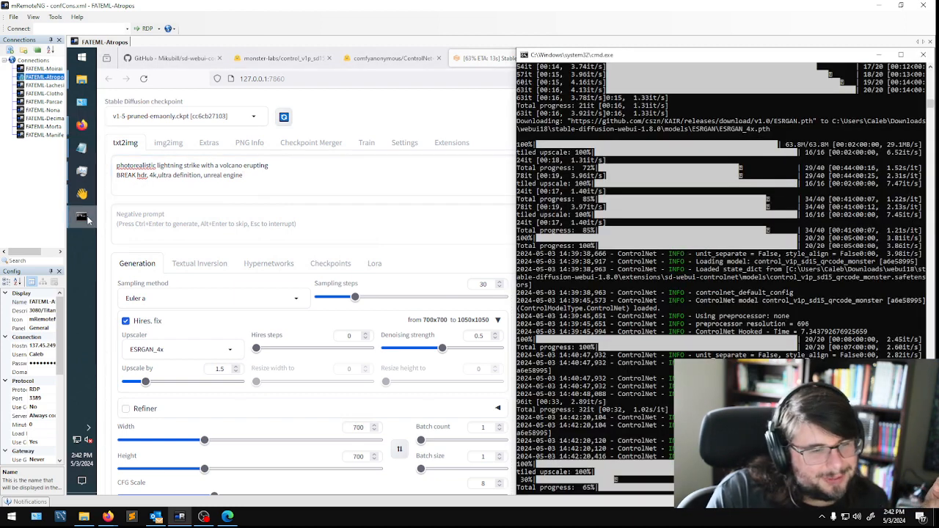
{"action": "left_click", "coordinate": [440, 127]}
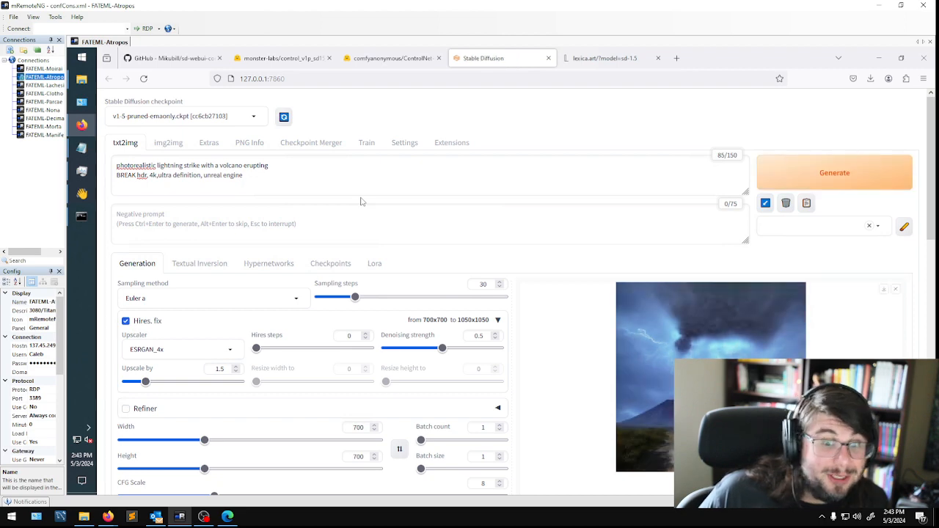
{"action": "left_click", "coordinate": [702, 314]}
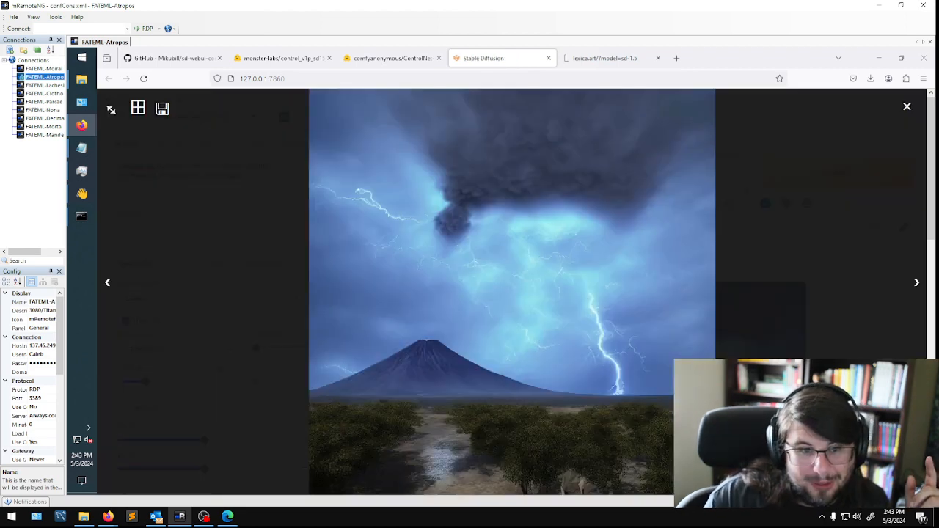
{"action": "left_click", "coordinate": [853, 323]}
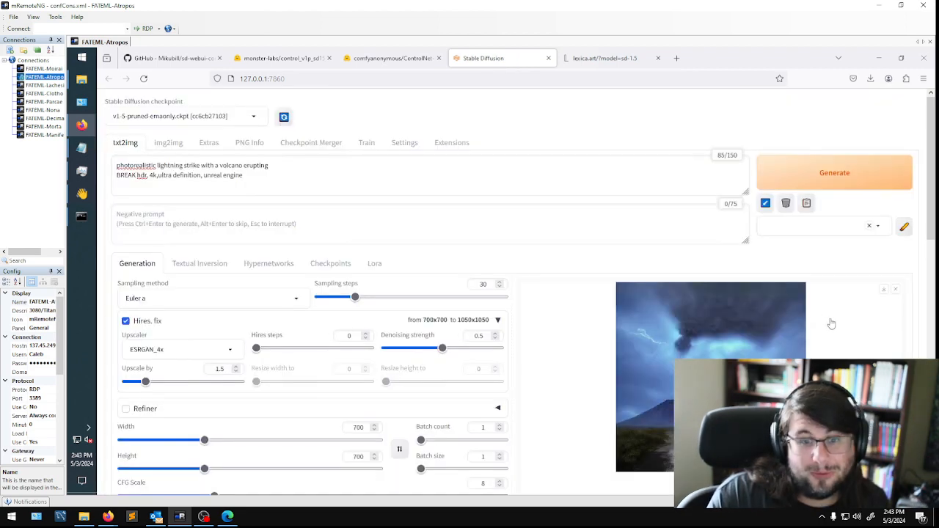
{"action": "scroll", "coordinate": [604, 396], "scroll_direction": "down", "scroll_amount": 2}
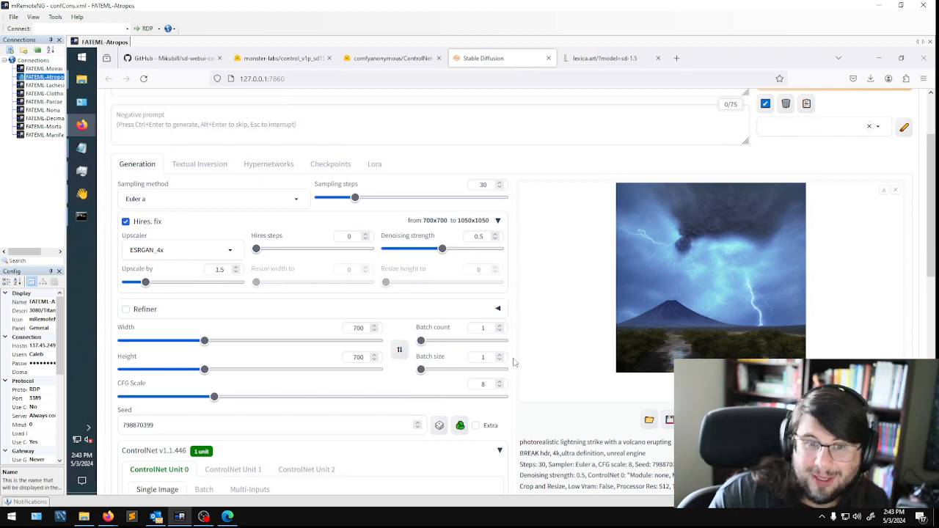
{"action": "left_click", "coordinate": [584, 339]}
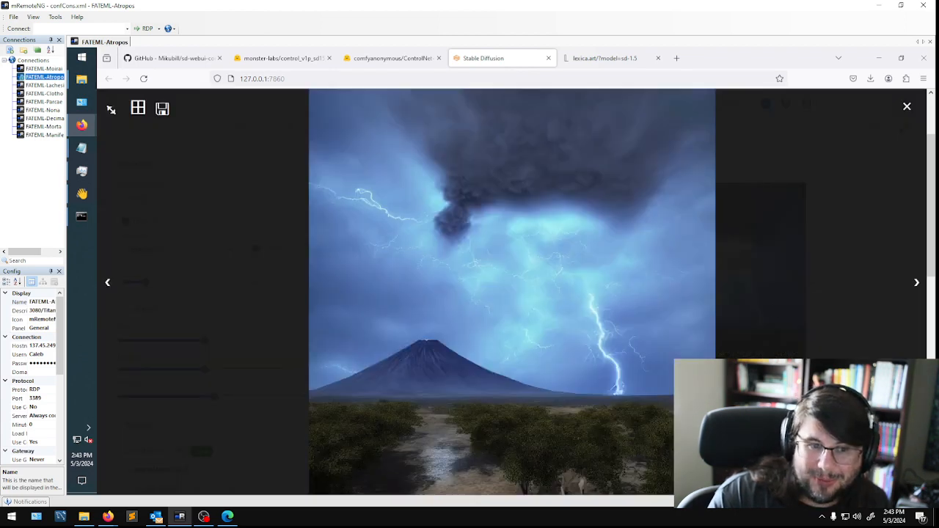
{"action": "left_click", "coordinate": [446, 321]}
Set the Control Weight of ControlNet Unit 0 to 0.7.
{"action": "scroll", "coordinate": [472, 365], "scroll_direction": "down", "scroll_amount": 3}
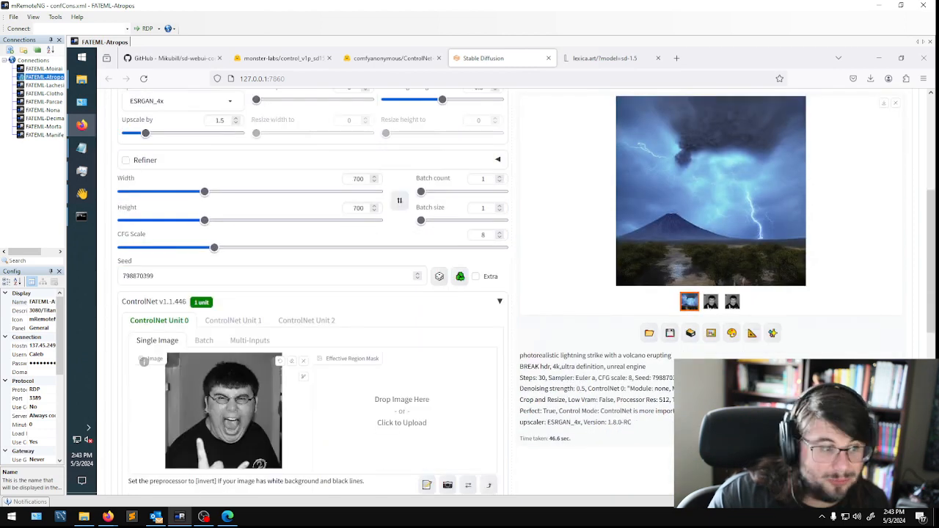
{"action": "scroll", "coordinate": [257, 378], "scroll_direction": "down", "scroll_amount": 4}
{"action": "scroll", "coordinate": [382, 399], "scroll_direction": "down", "scroll_amount": 4}
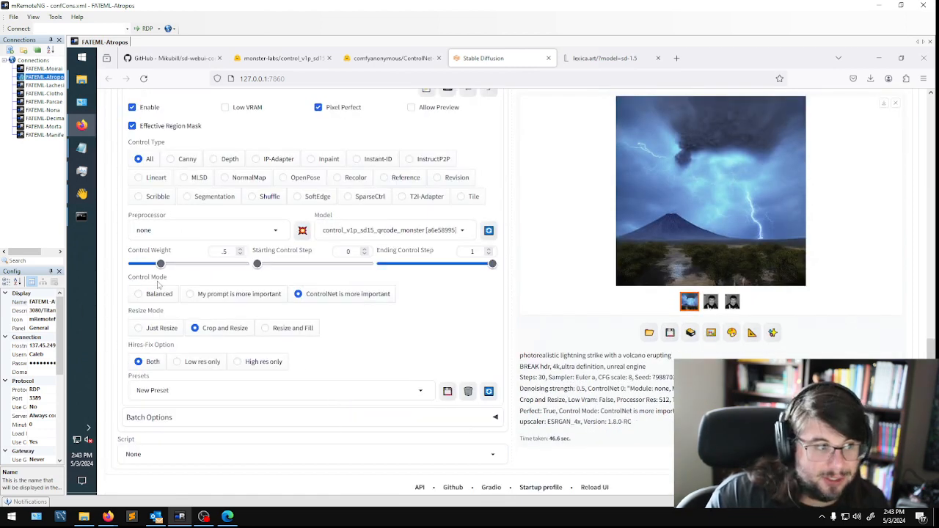
{"action": "double_click", "coordinate": [225, 251]}
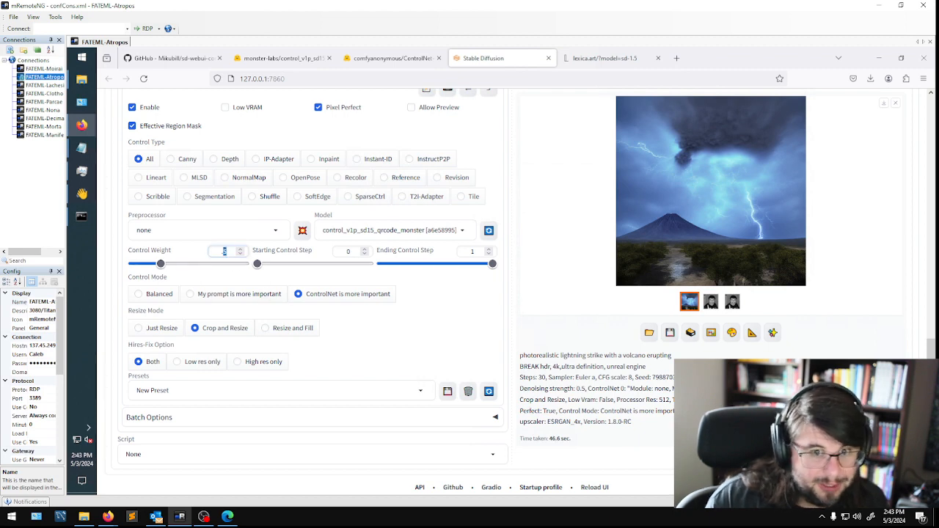
{"action": "type", "text": ".7"}
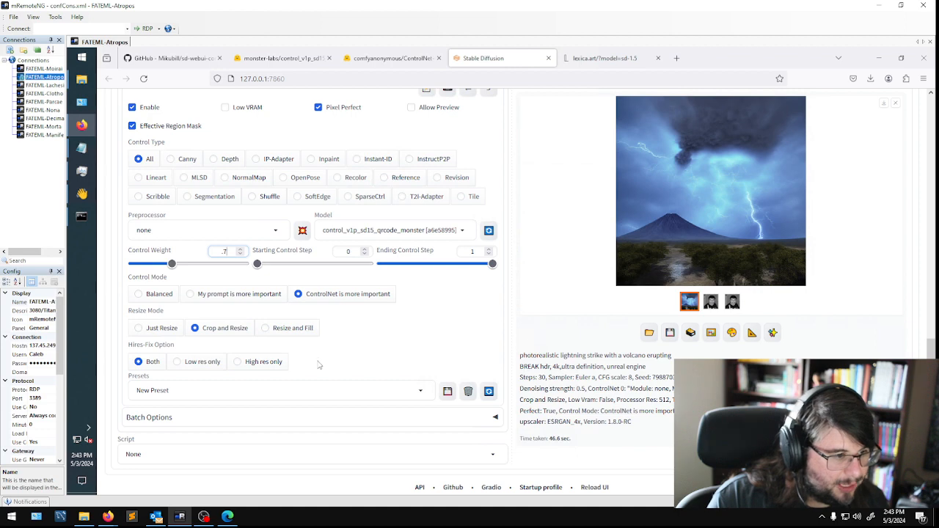
Set the sampling steps to 35 and the Hires. fix denoising strength to 0.6.
{"action": "scroll", "coordinate": [306, 346], "scroll_direction": "up", "scroll_amount": 6}
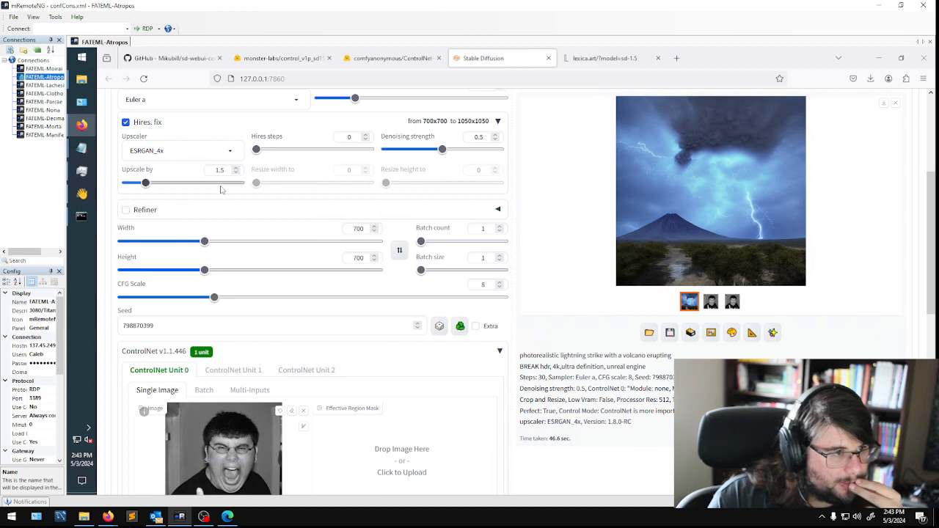
{"action": "scroll", "coordinate": [220, 184], "scroll_direction": "up", "scroll_amount": 2}
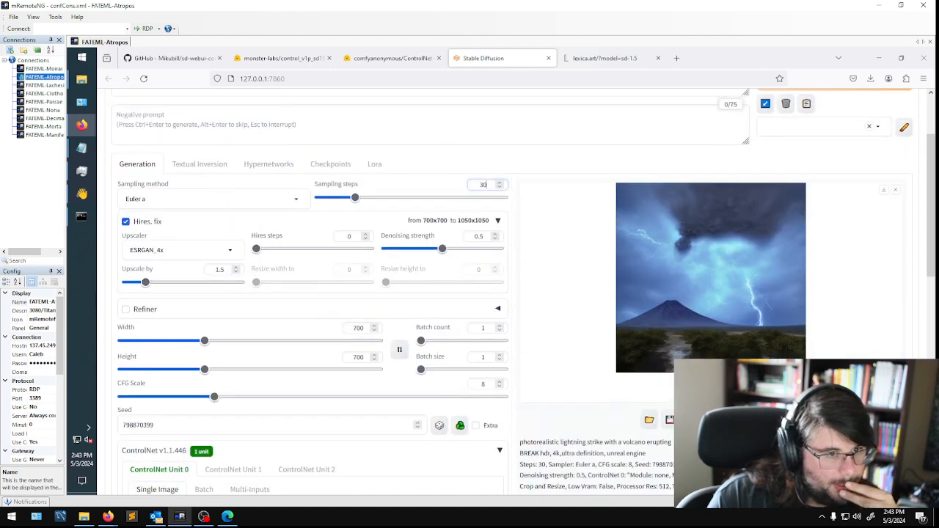
{"action": "double_click", "coordinate": [483, 184]}
{"action": "type", "text": "35"}
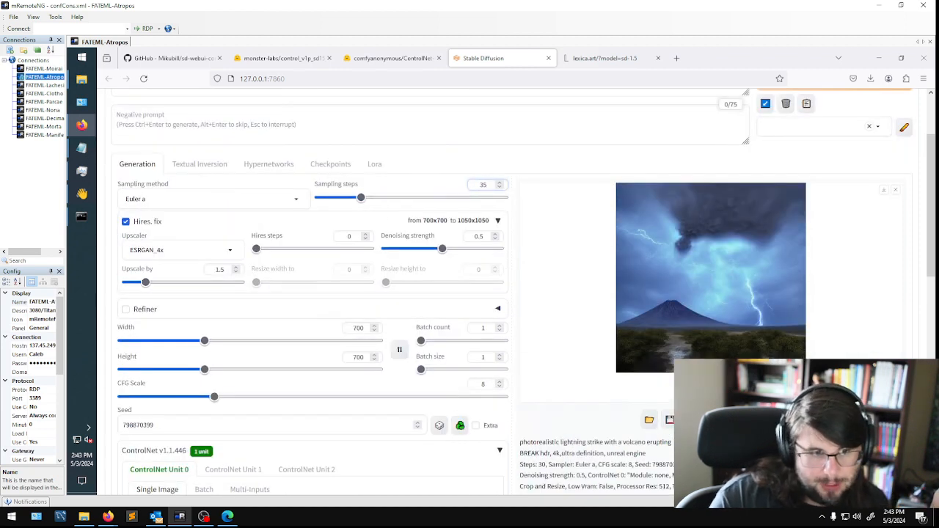
{"action": "left_click", "coordinate": [484, 236]}
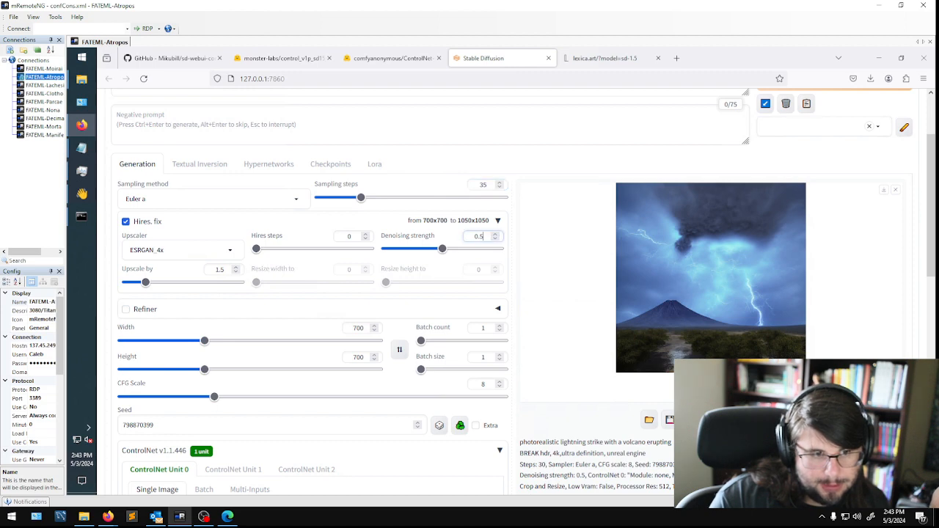
{"action": "type", "text": "6"}
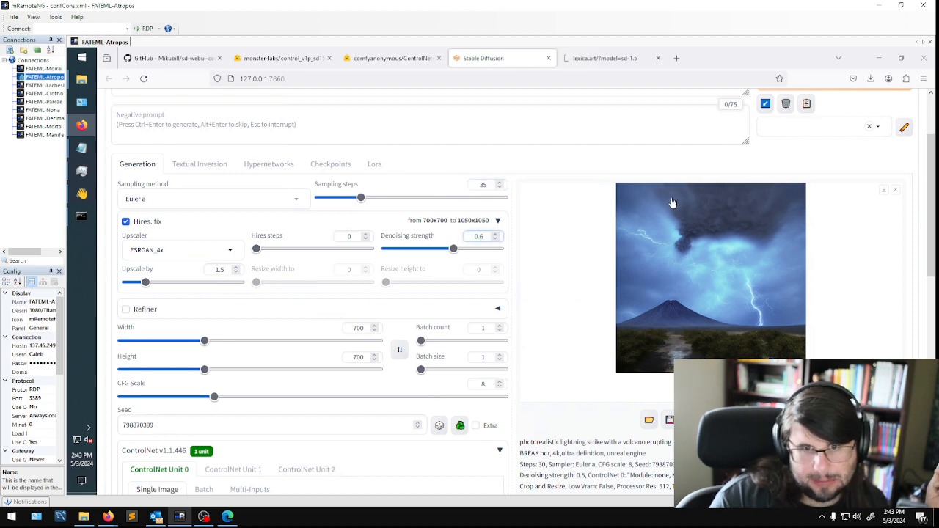
Generate the image again with the higher control weight, sampling steps and denoising strength.
{"action": "left_click", "coordinate": [790, 158]}
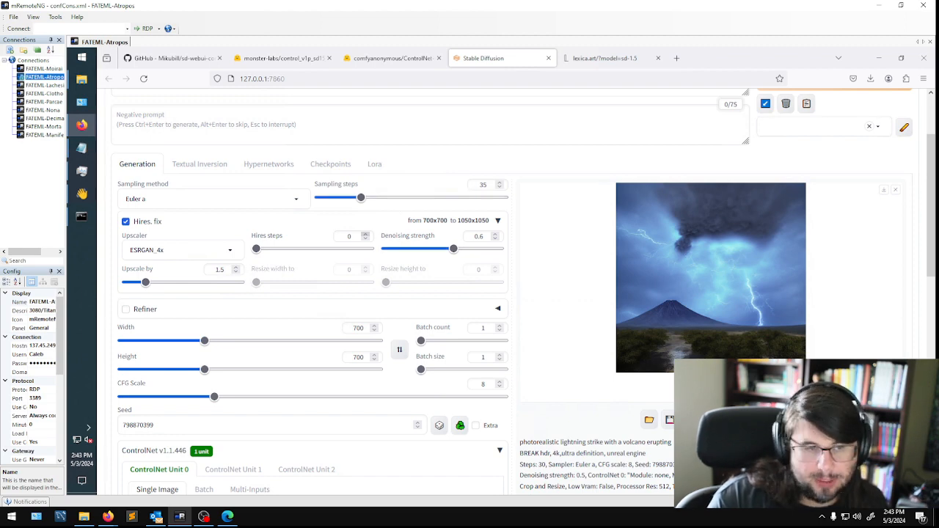
{"action": "scroll", "coordinate": [807, 183], "scroll_direction": "up", "scroll_amount": 2}
{"action": "left_click", "coordinate": [809, 184]}
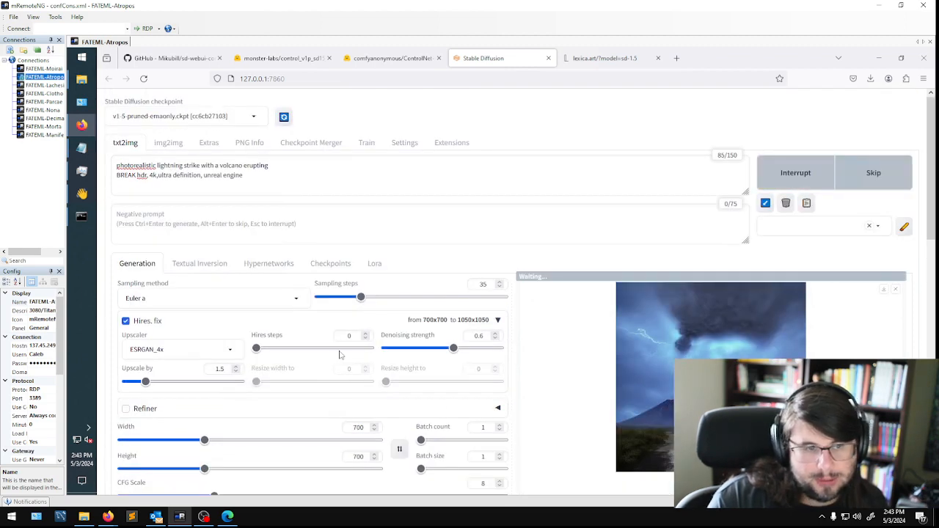
{"action": "scroll", "coordinate": [421, 334], "scroll_direction": "down", "scroll_amount": 2}
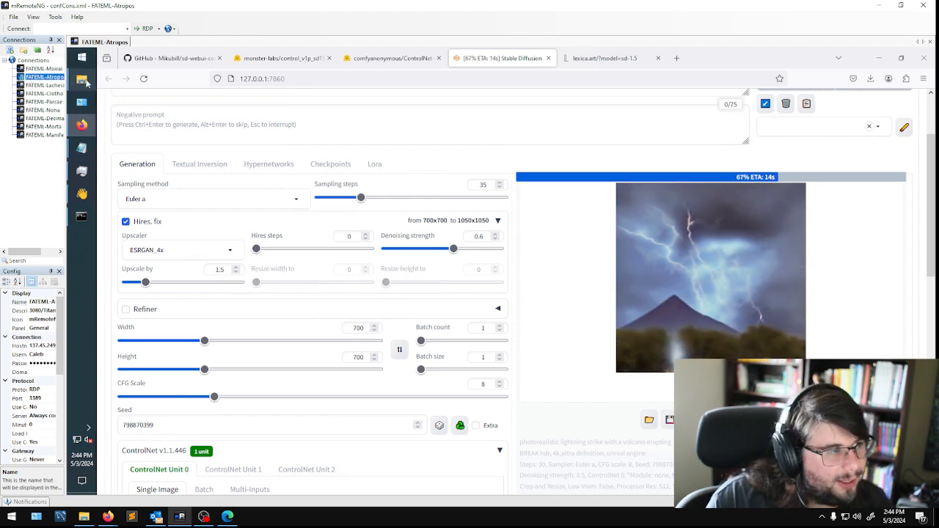
Open the portrait photo 3.jpg from the Desktop folder, examine the face up close, and return to the generation page.
{"action": "mouse_move", "coordinate": [82, 79]}
{"action": "left_click", "coordinate": [143, 88]}
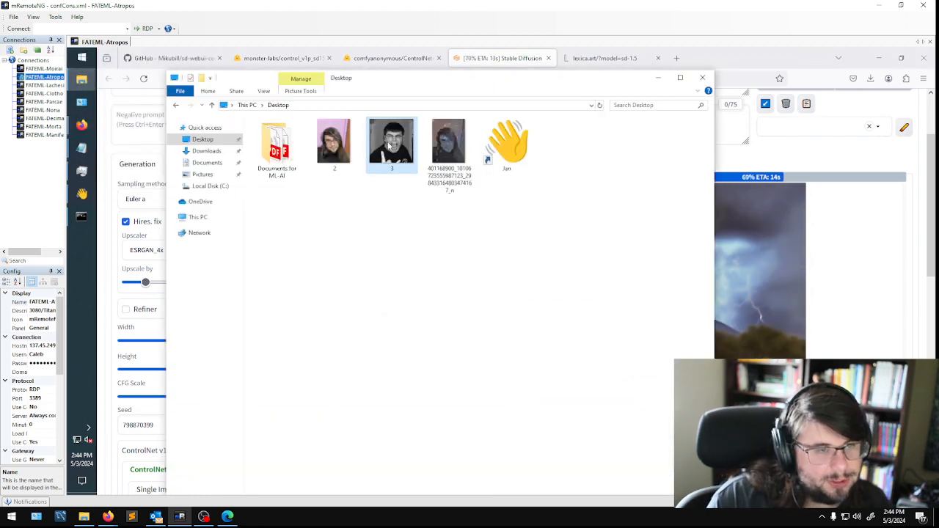
{"action": "double_click", "coordinate": [389, 146]}
{"action": "scroll", "coordinate": [645, 249], "scroll_direction": "up", "scroll_amount": 3}
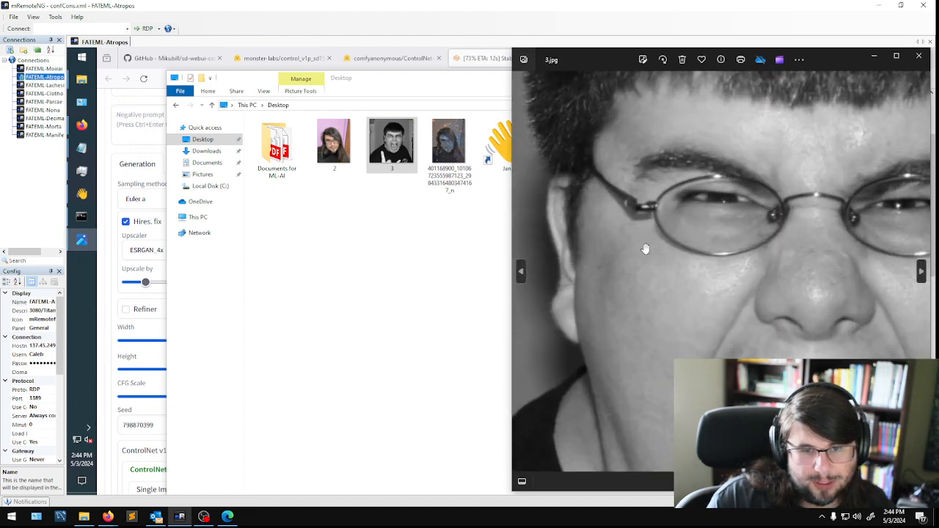
{"action": "scroll", "coordinate": [645, 249], "scroll_direction": "up", "scroll_amount": 5}
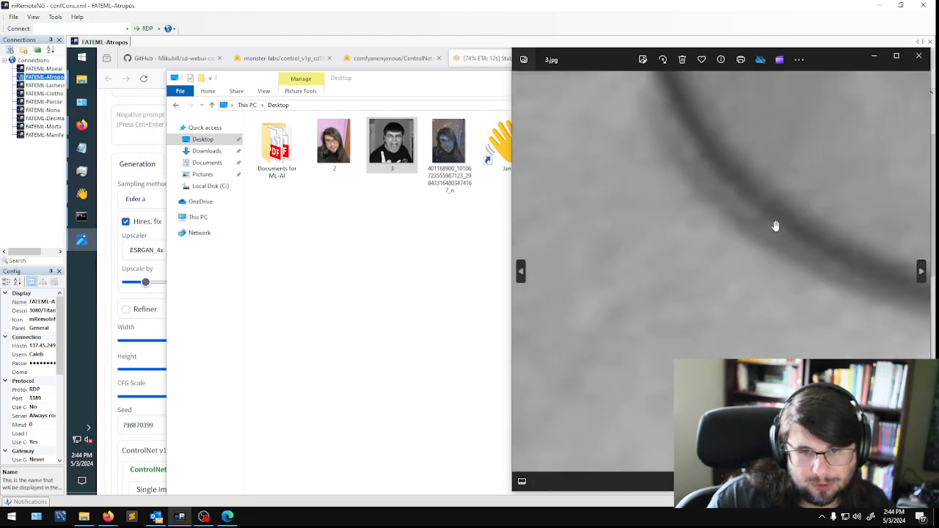
{"action": "scroll", "coordinate": [776, 225], "scroll_direction": "up", "scroll_amount": 1}
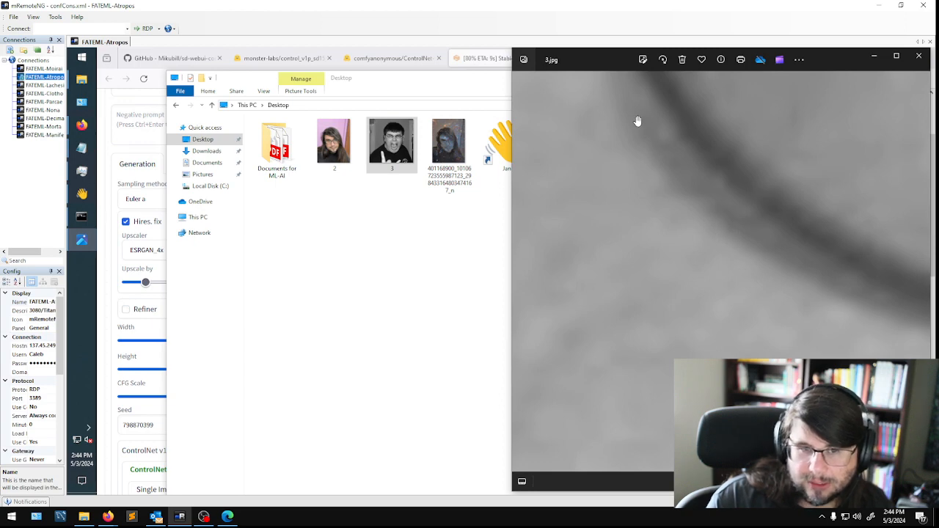
{"action": "right_click", "coordinate": [766, 239]}
{"action": "left_click", "coordinate": [532, 224]}
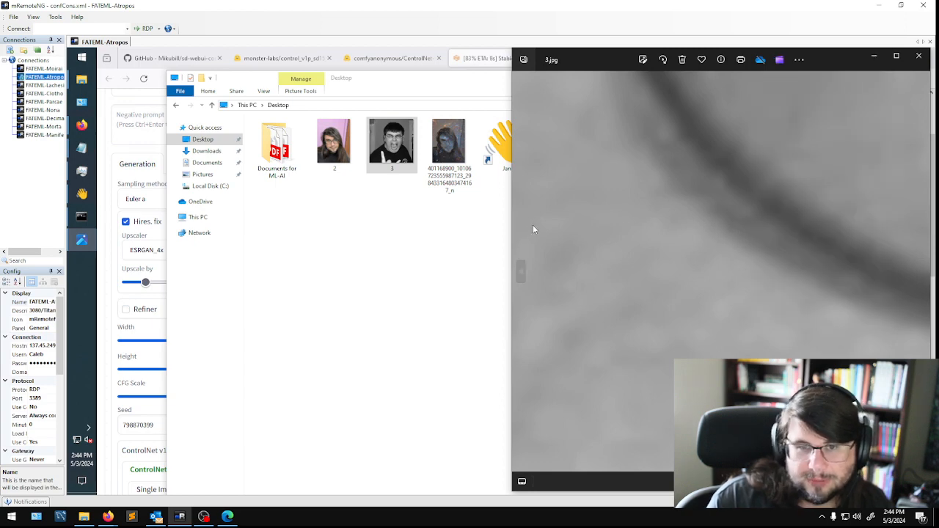
{"action": "scroll", "coordinate": [732, 224], "scroll_direction": "down", "scroll_amount": 2}
{"action": "scroll", "coordinate": [733, 224], "scroll_direction": "down", "scroll_amount": 4}
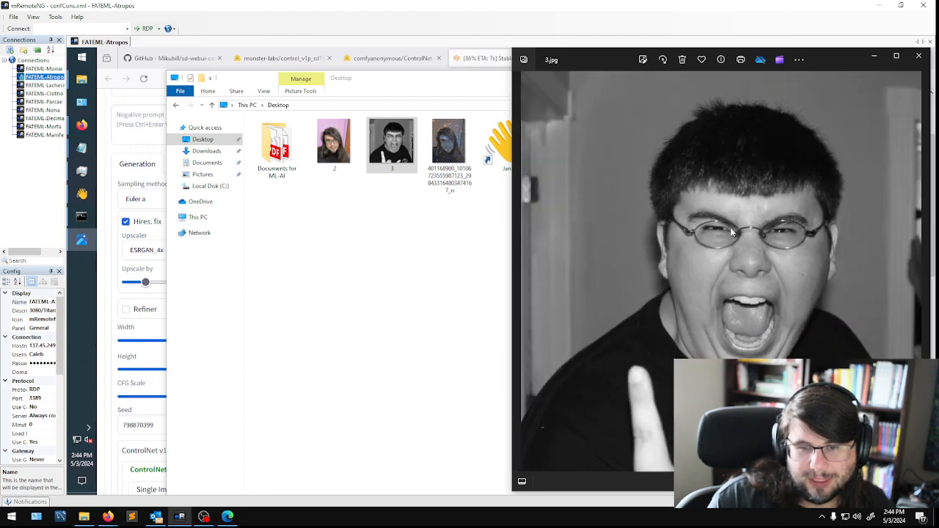
{"action": "left_click", "coordinate": [919, 57]}
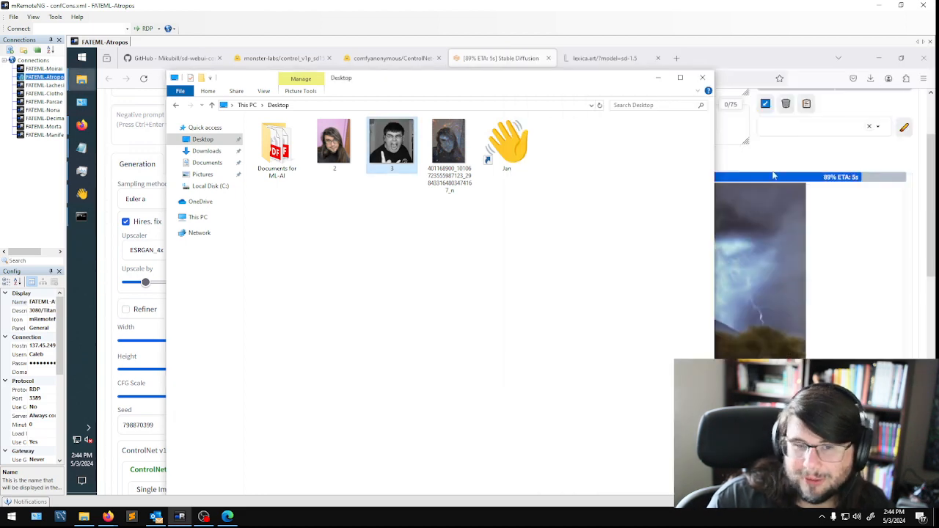
{"action": "left_click", "coordinate": [658, 78]}
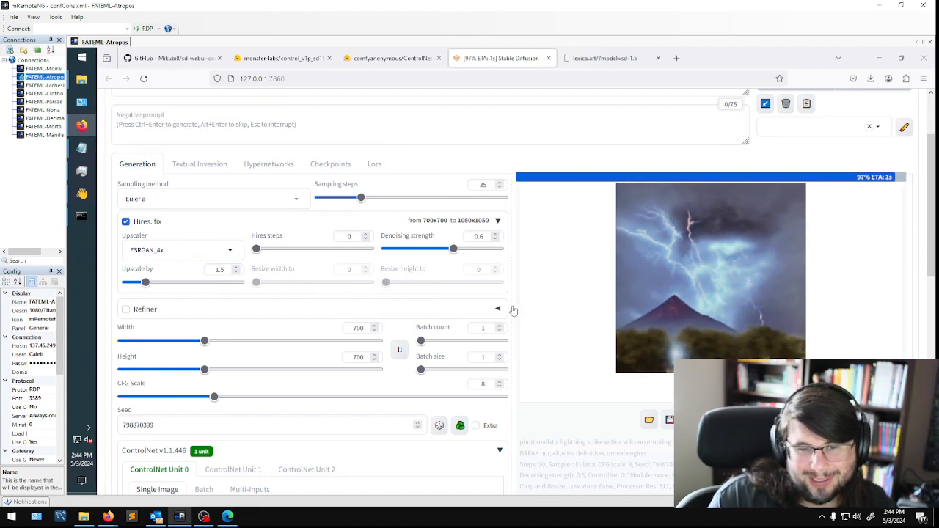
Open the webui output folder txt2img-images\2024-05-03 inside webui18\stable-diffusion-webui-1.8.0 in Downloads.
{"action": "mouse_move", "coordinate": [82, 79]}
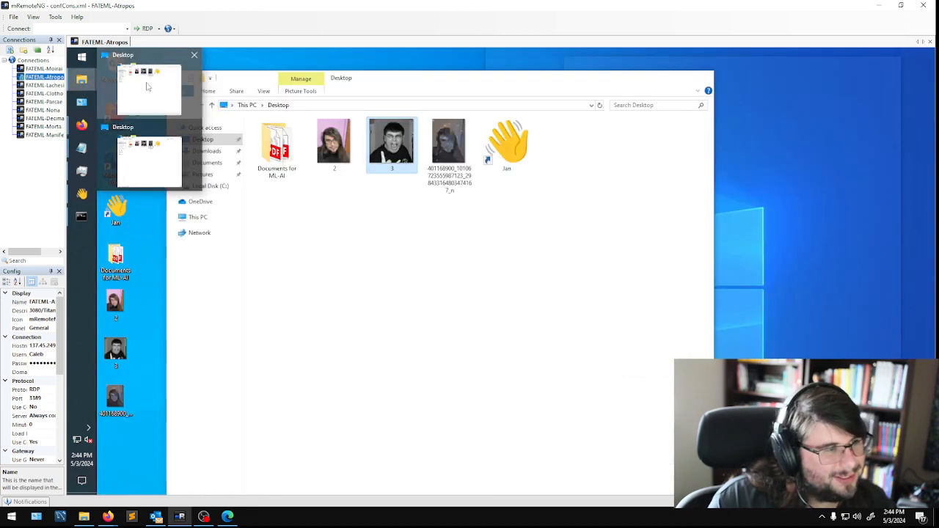
{"action": "left_click", "coordinate": [147, 87]}
{"action": "left_click", "coordinate": [206, 151]}
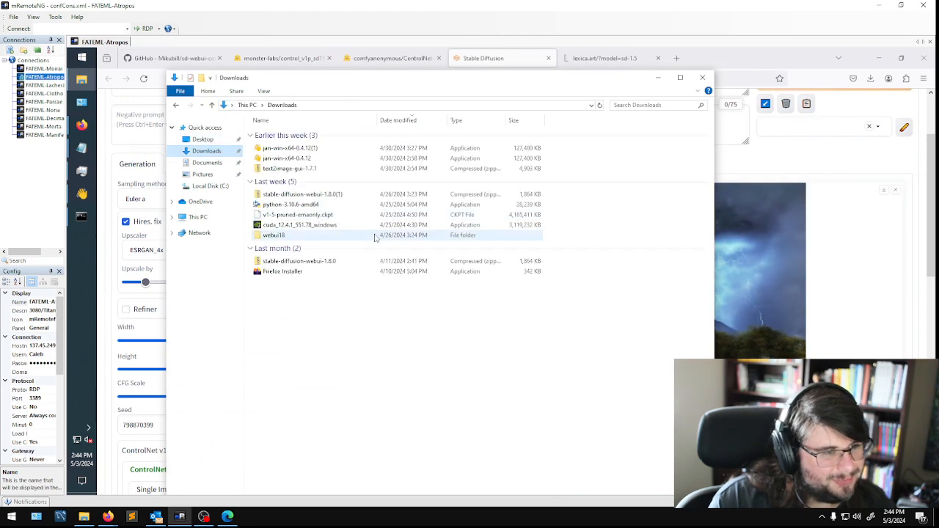
{"action": "double_click", "coordinate": [301, 236]}
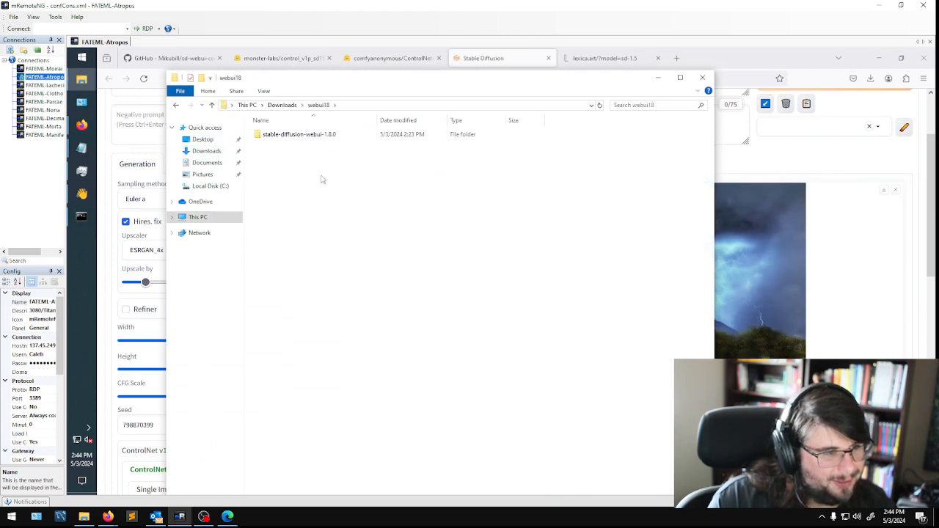
{"action": "double_click", "coordinate": [301, 135]}
{"action": "double_click", "coordinate": [295, 259]}
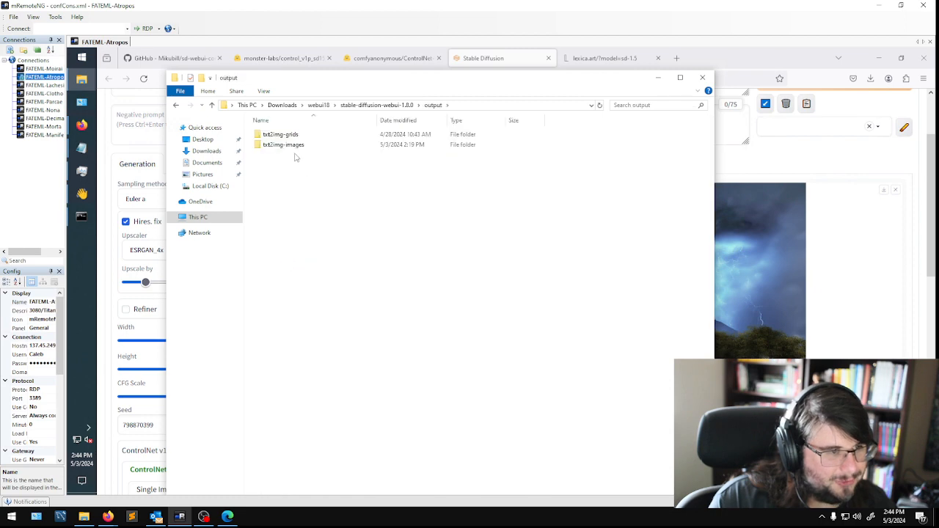
{"action": "double_click", "coordinate": [289, 145]}
{"action": "double_click", "coordinate": [324, 147]}
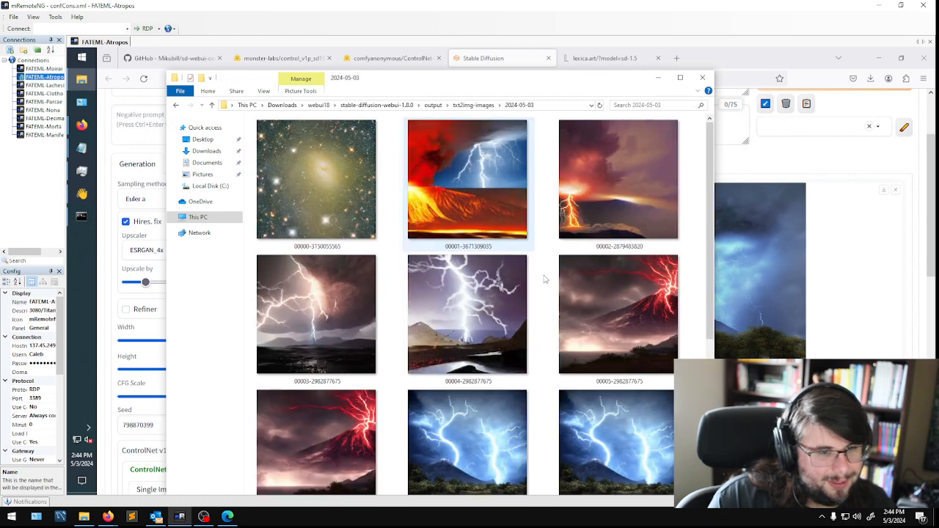
{"action": "scroll", "coordinate": [546, 308], "scroll_direction": "down", "scroll_amount": 3}
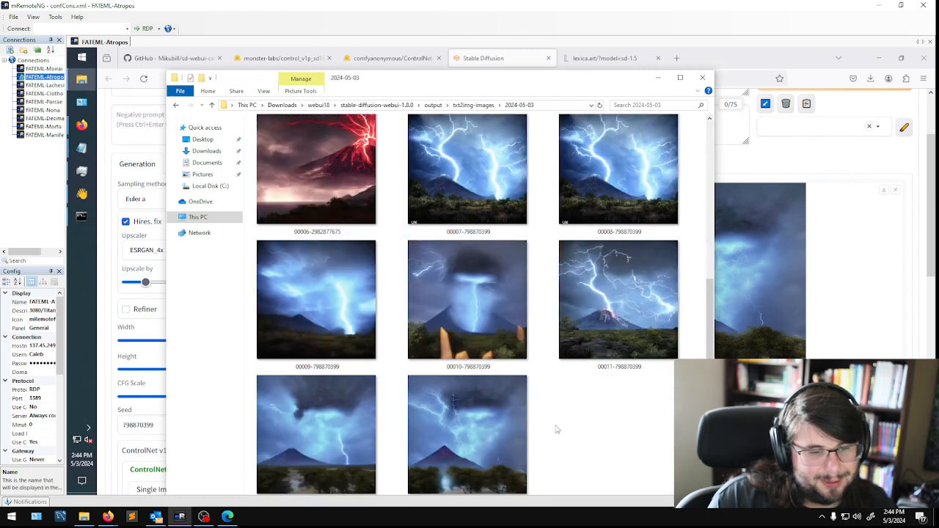
{"action": "left_click", "coordinate": [628, 324]}
{"action": "double_click", "coordinate": [615, 312]}
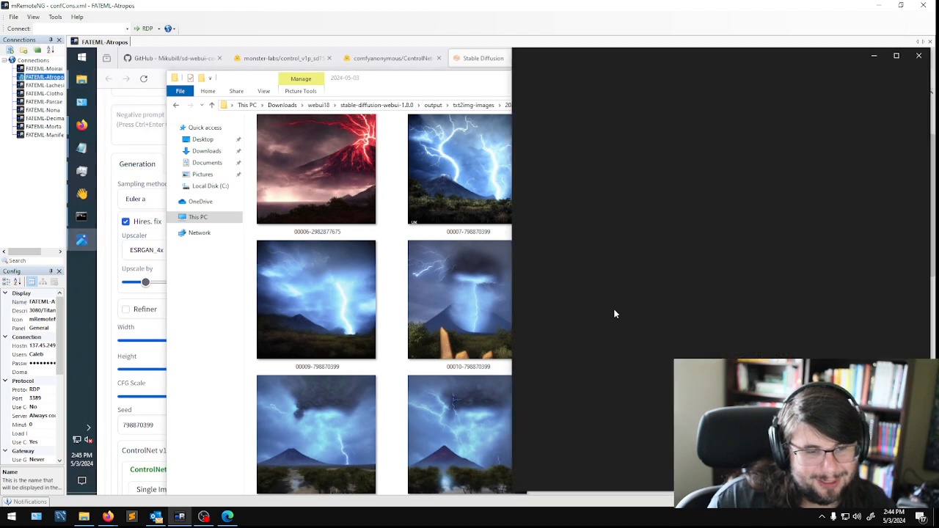
{"action": "key", "text": "Right"}
{"action": "key", "text": "Left"}
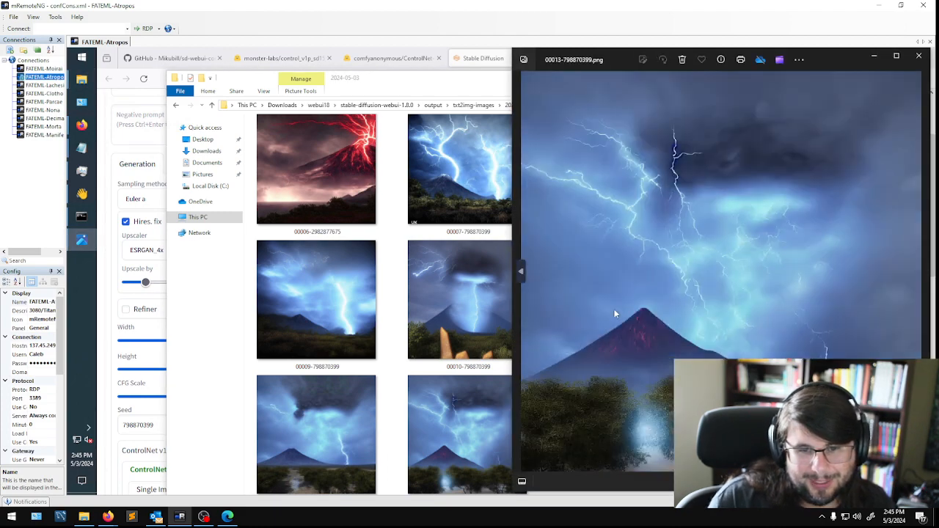
{"action": "key", "text": "Right"}
{"action": "key", "text": "Left"}
{"action": "key", "text": "Right"}
{"action": "key", "text": "Right"}
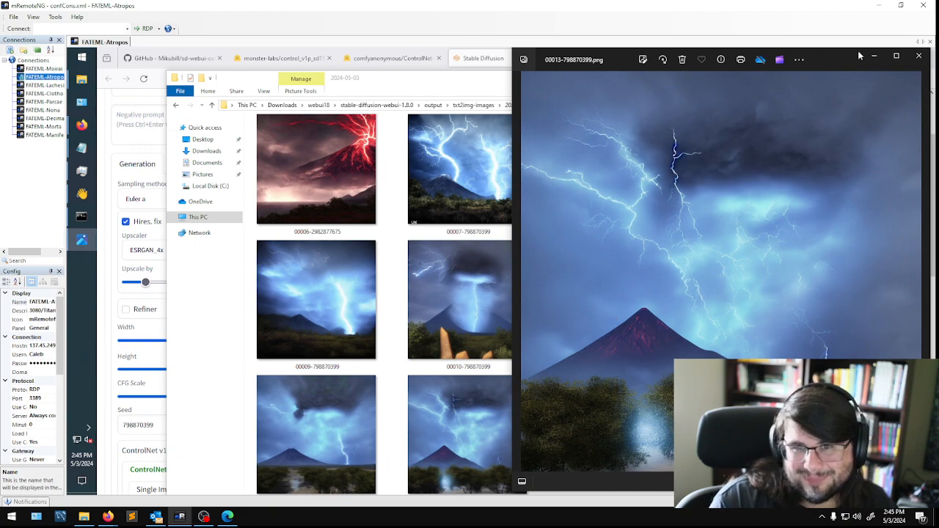
Close the image viewer and output folder, and set the ControlNet control weight to .9.
{"action": "left_click", "coordinate": [918, 55]}
{"action": "left_click", "coordinate": [657, 79]}
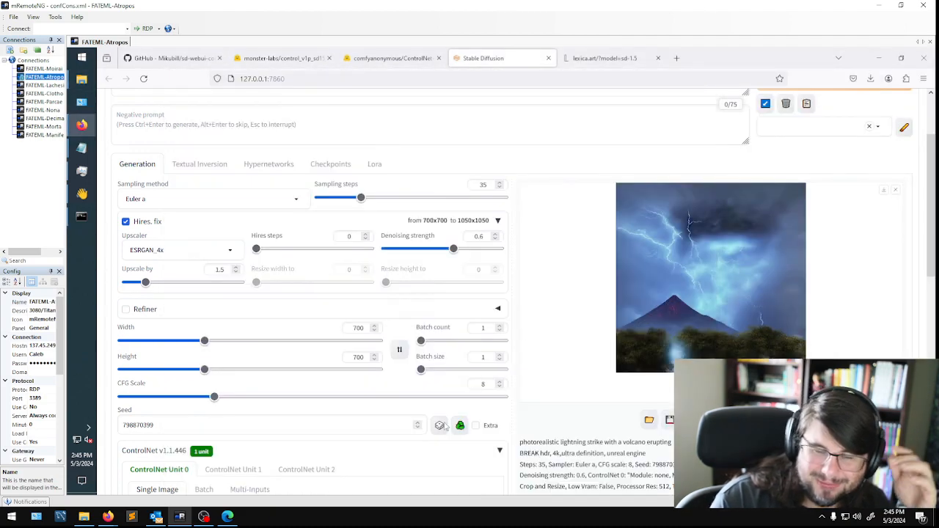
{"action": "scroll", "coordinate": [289, 389], "scroll_direction": "down", "scroll_amount": 4}
{"action": "scroll", "coordinate": [183, 365], "scroll_direction": "down", "scroll_amount": 3}
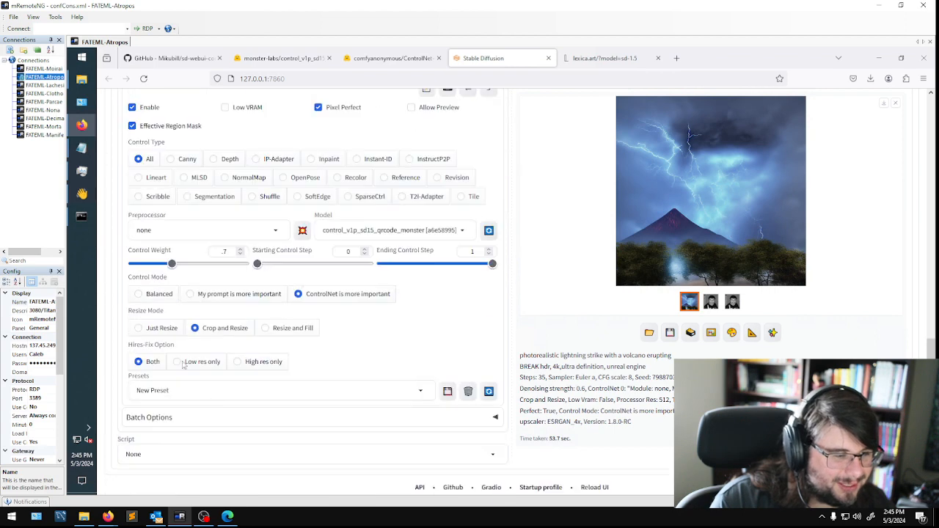
{"action": "double_click", "coordinate": [224, 251]}
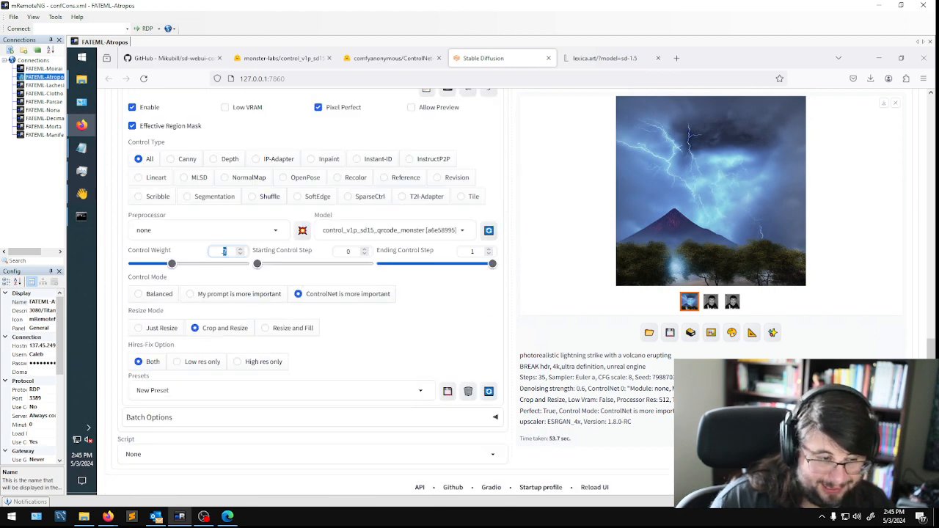
{"action": "type", "text": "9"}
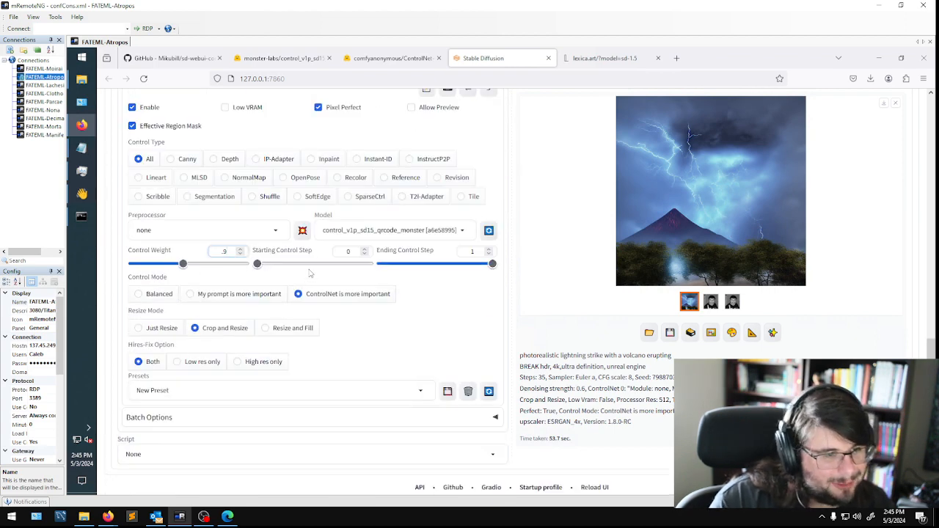
Set the Hires. fix denoising strength to 0.3 and generate the image again.
{"action": "scroll", "coordinate": [374, 325], "scroll_direction": "up", "scroll_amount": 2}
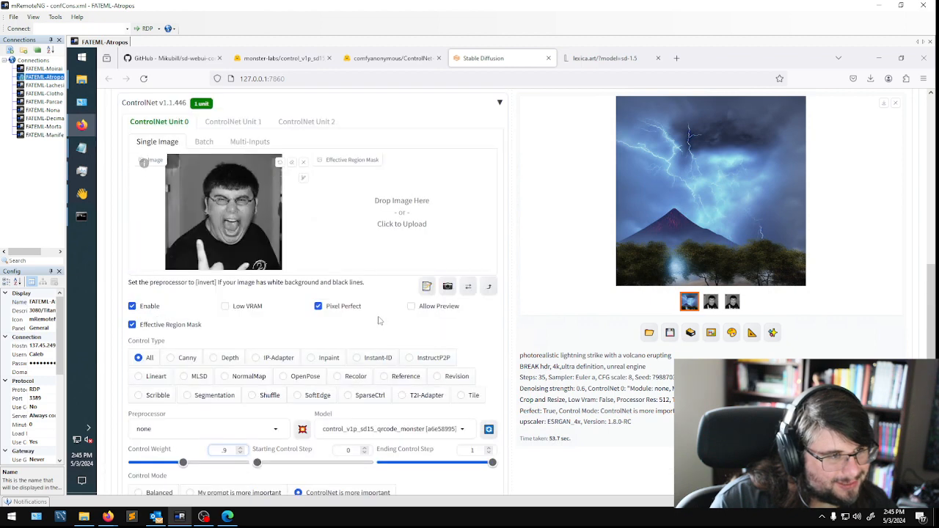
{"action": "scroll", "coordinate": [377, 325], "scroll_direction": "up", "scroll_amount": 2}
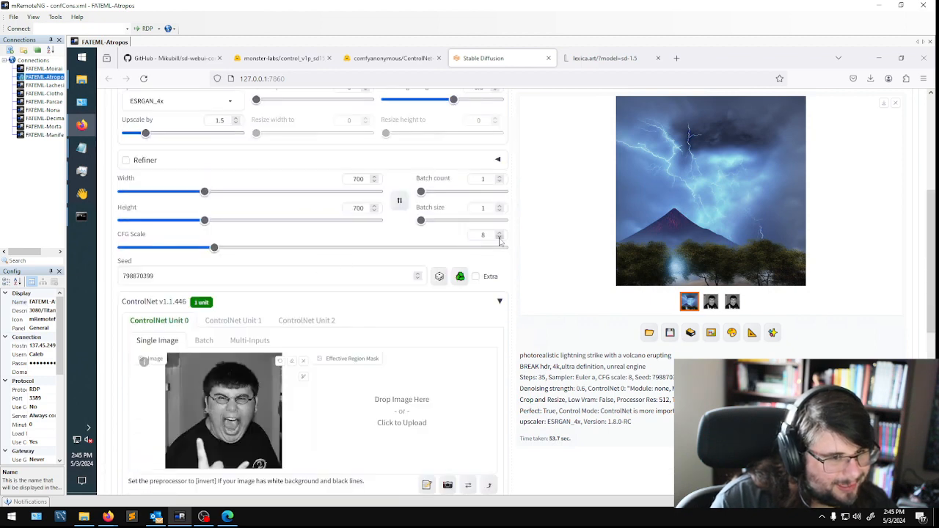
{"action": "scroll", "coordinate": [349, 233], "scroll_direction": "up", "scroll_amount": 2}
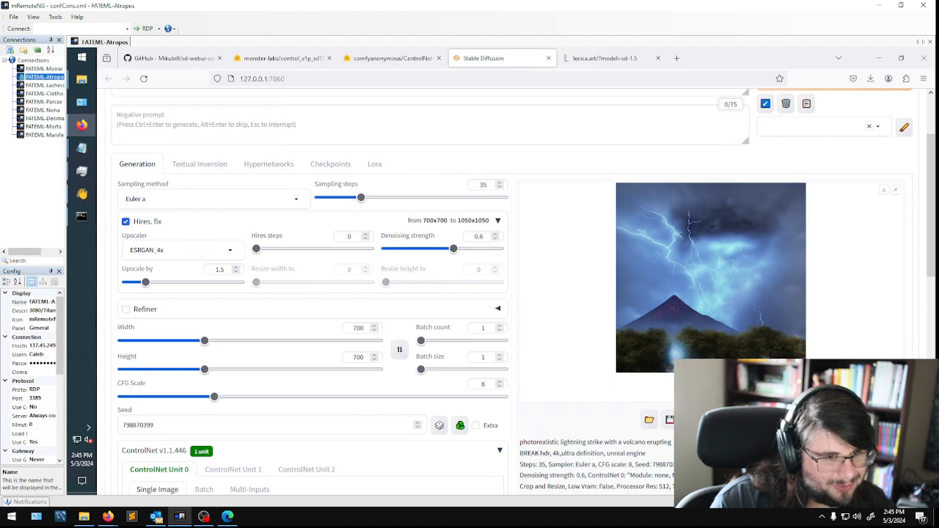
{"action": "left_click", "coordinate": [484, 236]}
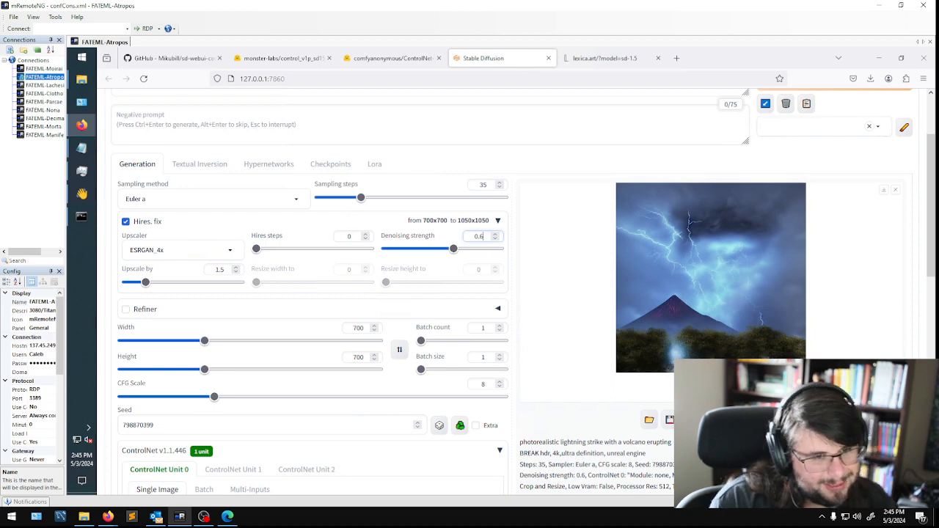
{"action": "key", "text": "BackSpace"}
{"action": "type", "text": "3"}
{"action": "scroll", "coordinate": [836, 183], "scroll_direction": "up", "scroll_amount": 3}
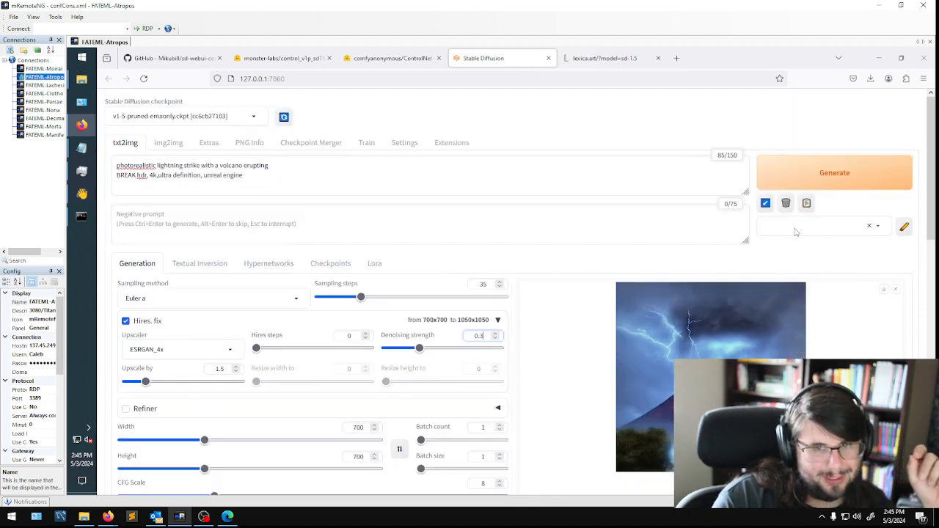
{"action": "left_click", "coordinate": [838, 181]}
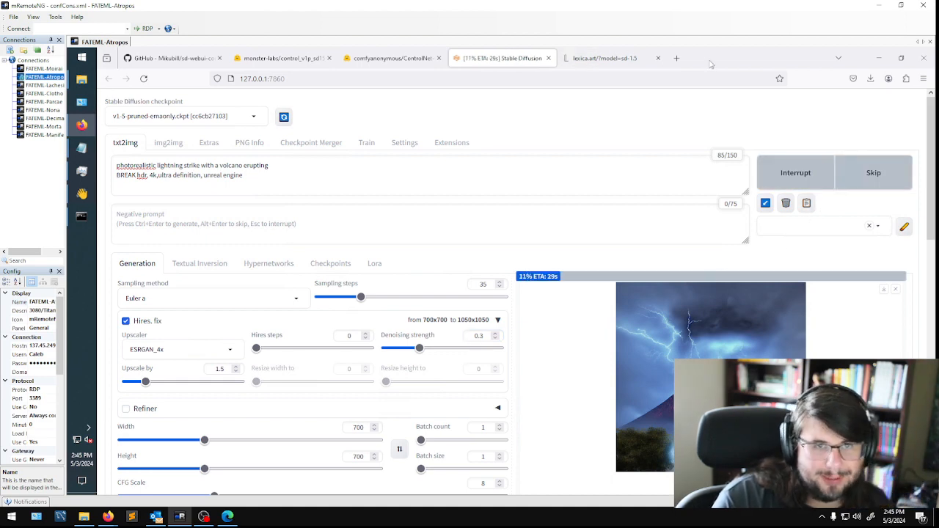
Tile the browser beside the console to watch the generation progress, and check the lexica.art page while waiting.
{"action": "left_click_drag", "start_coordinate": [710, 63], "coordinate": [90, 198]}
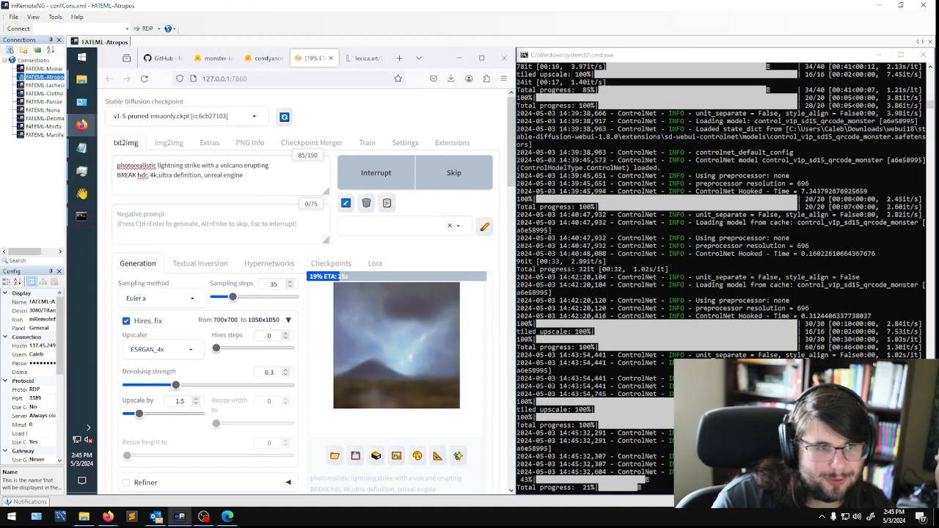
{"action": "left_click", "coordinate": [363, 58]}
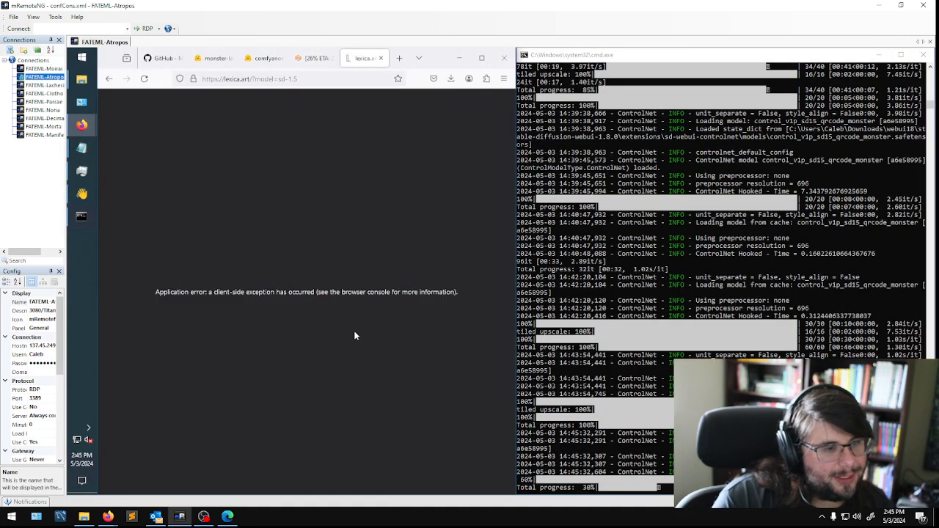
{"action": "left_click", "coordinate": [110, 80]}
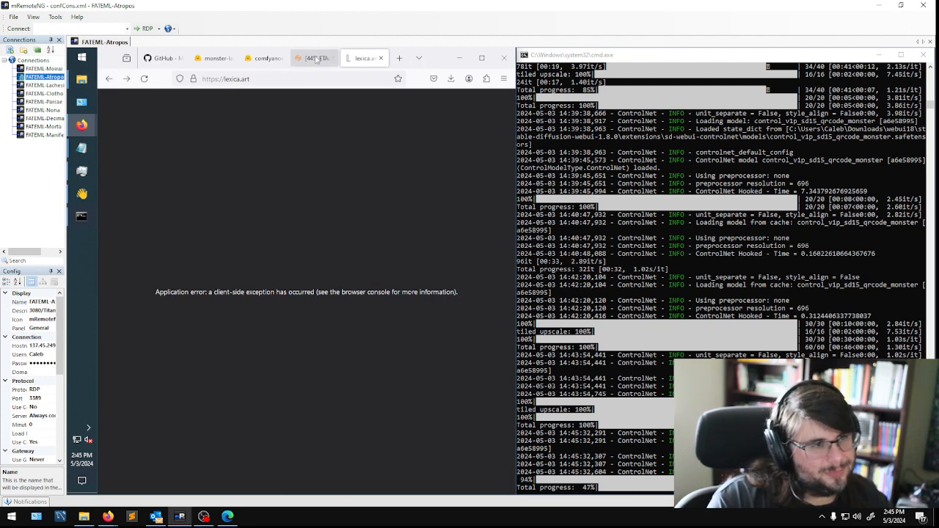
{"action": "left_click", "coordinate": [313, 58]}
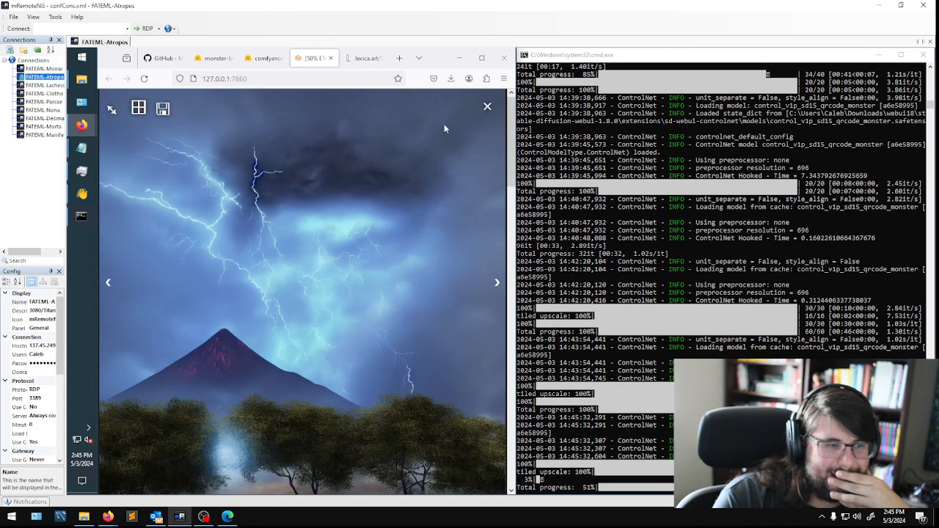
Inspect the finished volcano image enlarged in the maximized browser, and return to the generation settings.
{"action": "left_click", "coordinate": [487, 106]}
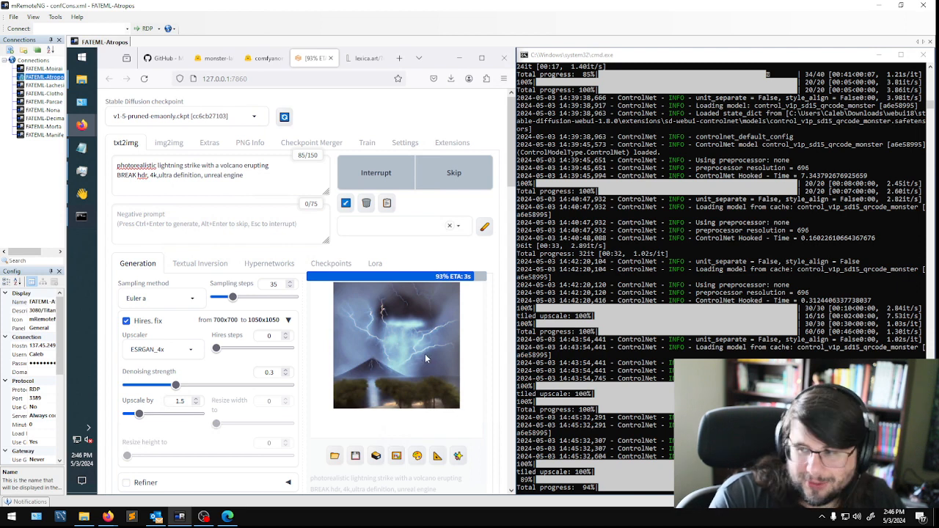
{"action": "left_click", "coordinate": [426, 360]}
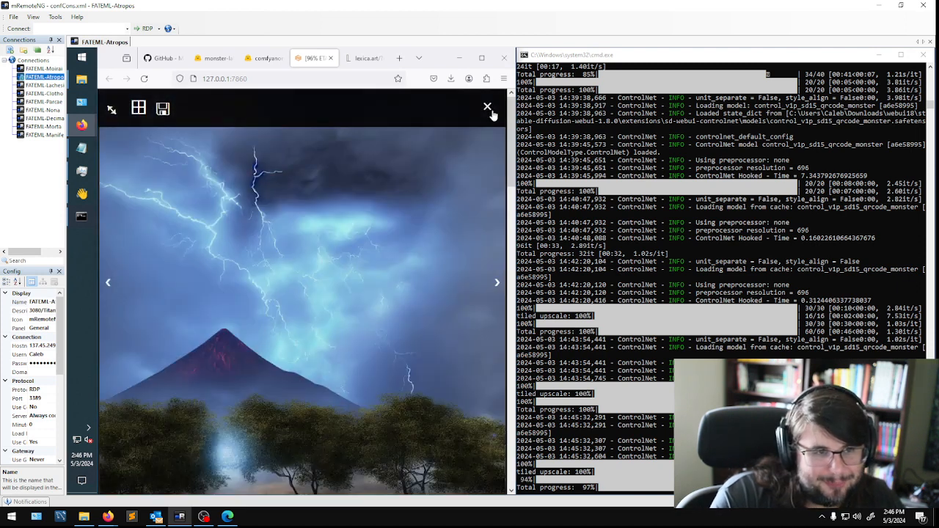
{"action": "left_click", "coordinate": [489, 110]}
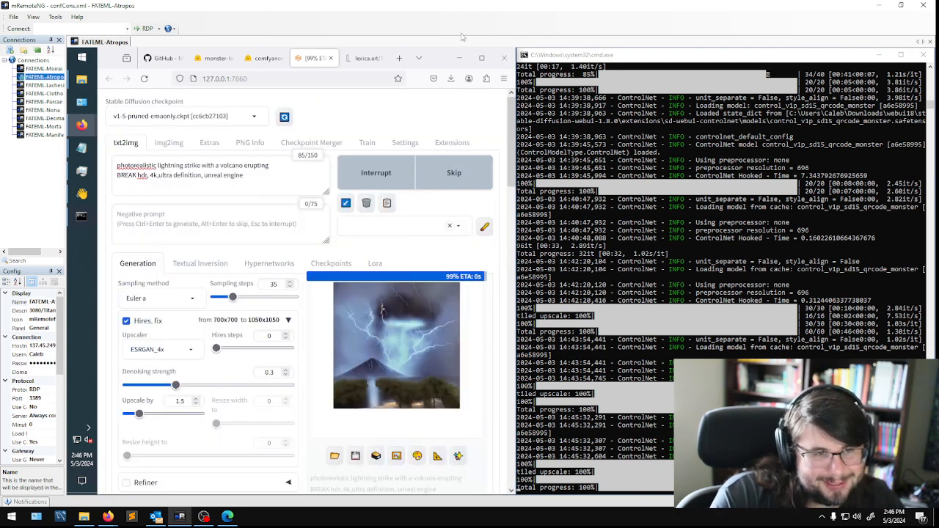
{"action": "left_click", "coordinate": [481, 57]}
{"action": "double_click", "coordinate": [742, 52]}
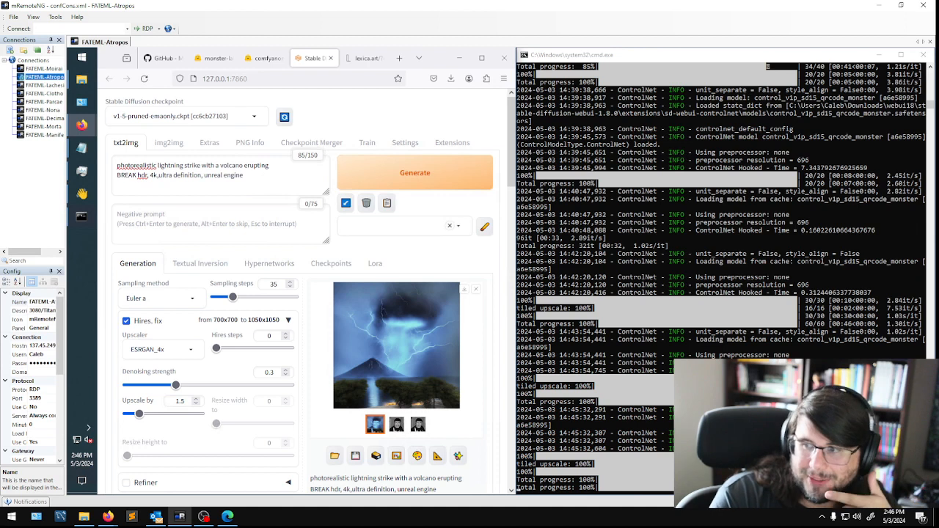
{"action": "left_click", "coordinate": [446, 346]}
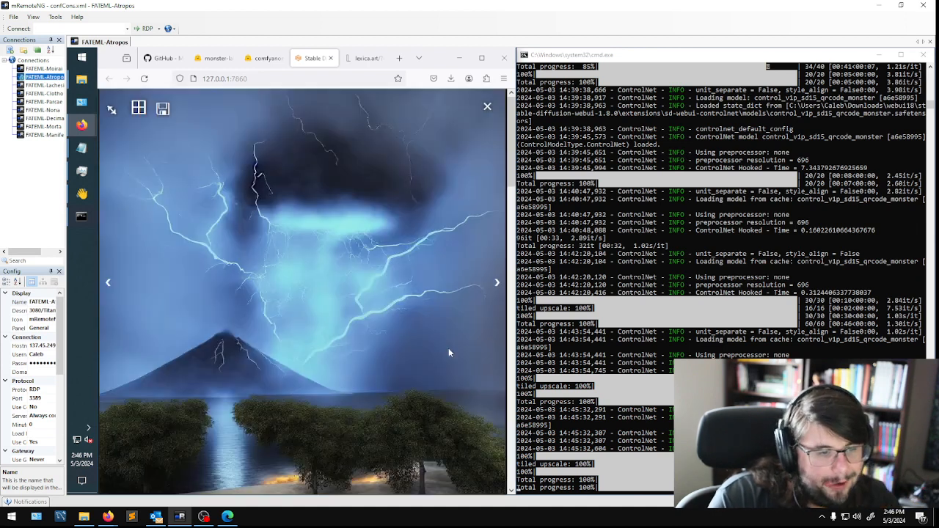
{"action": "left_click", "coordinate": [481, 58]}
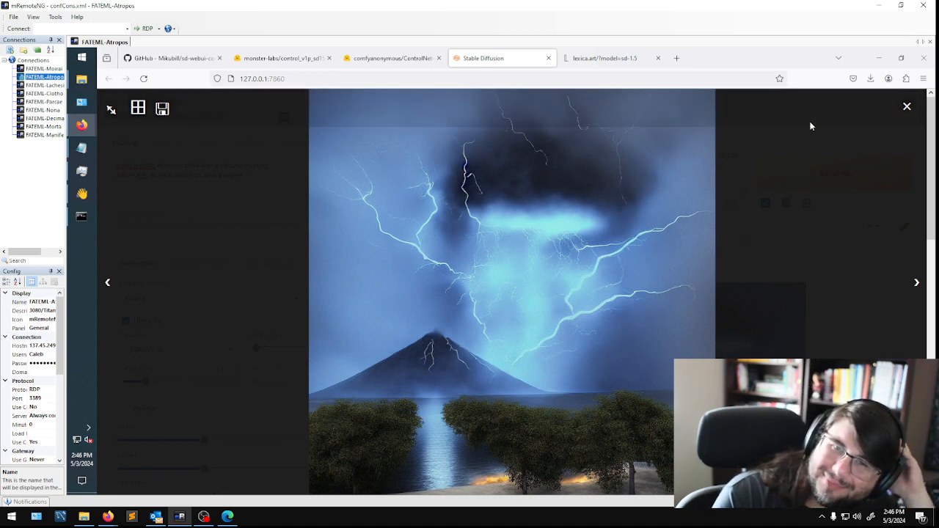
{"action": "left_click", "coordinate": [907, 107]}
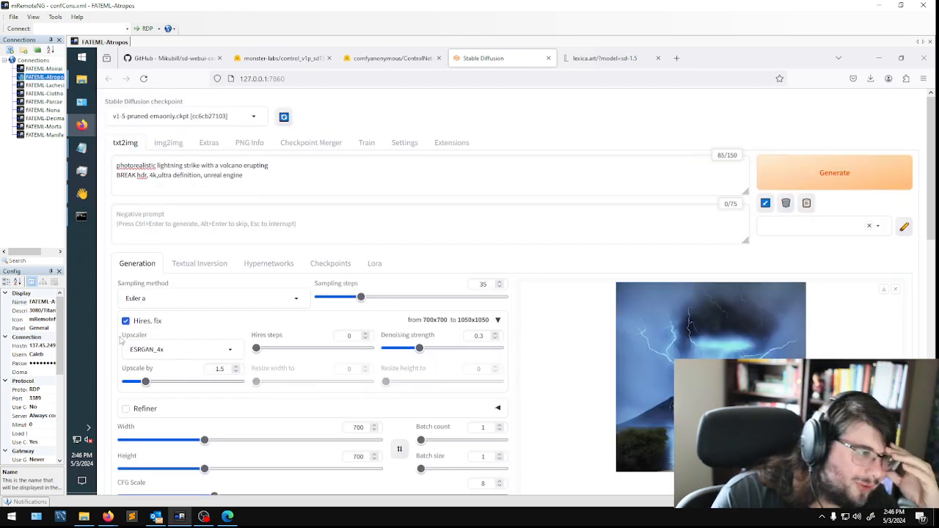
{"action": "left_click", "coordinate": [187, 348]}
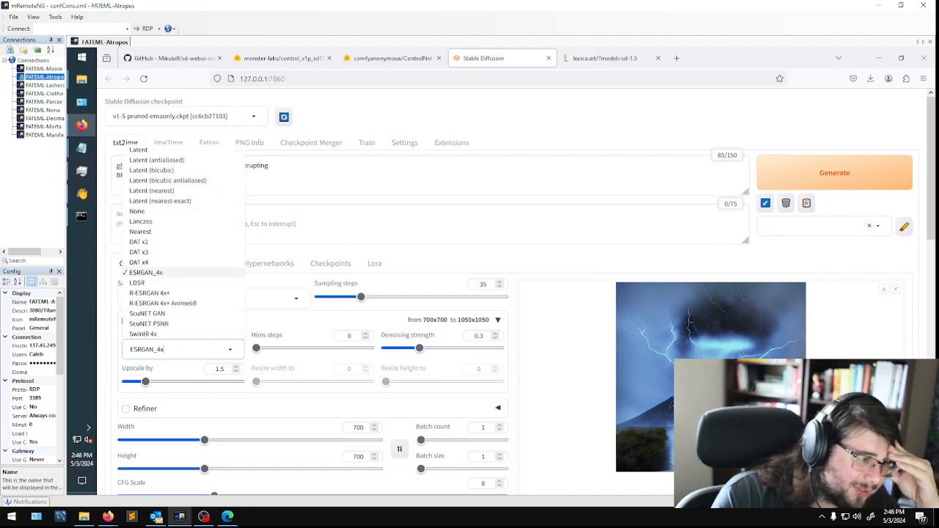
{"action": "left_click", "coordinate": [300, 222]}
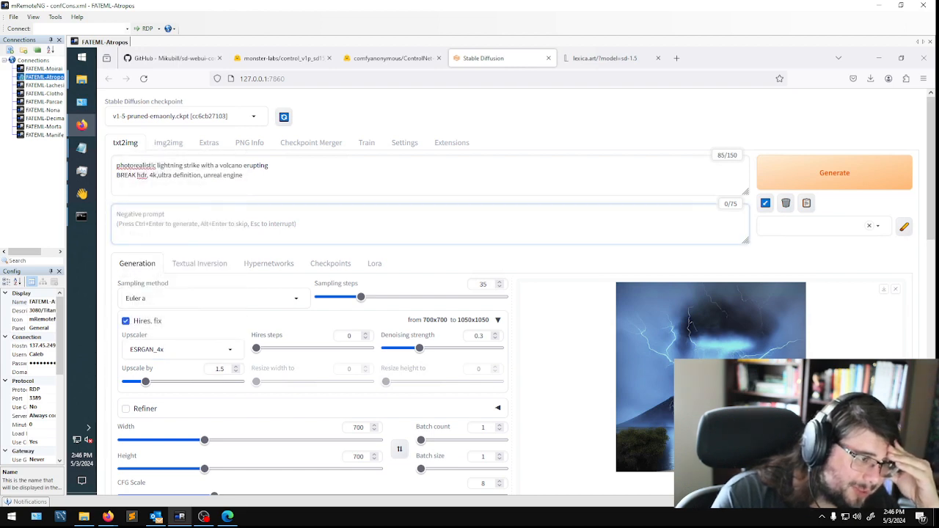
{"action": "left_click", "coordinate": [173, 355]}
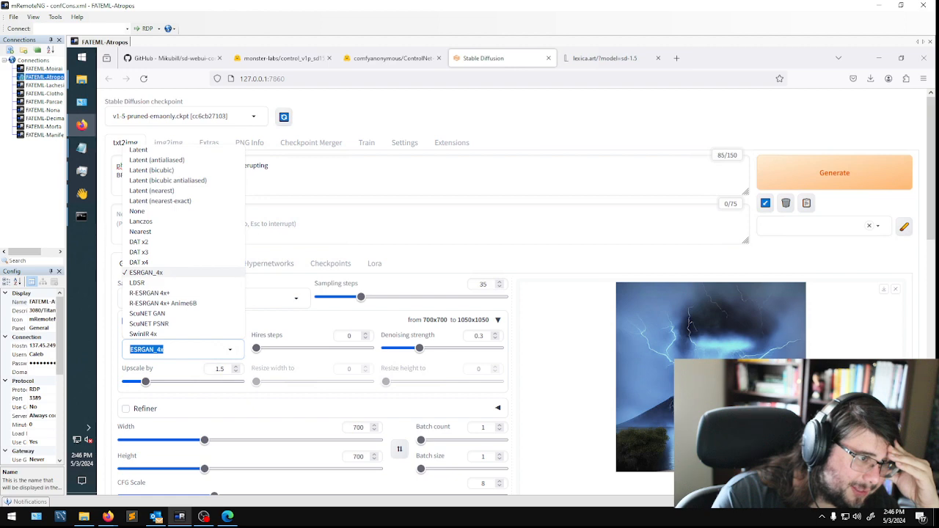
{"action": "left_click", "coordinate": [316, 223]}
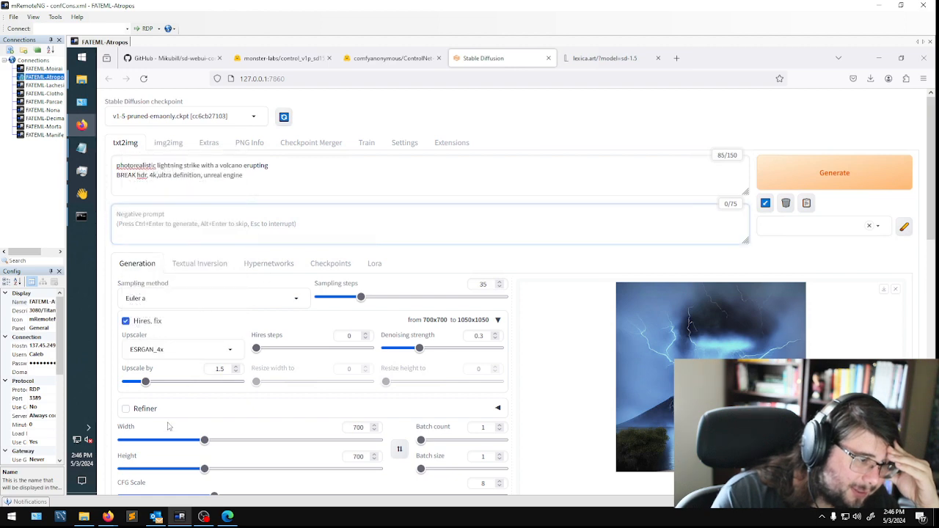
Generate the image with the DPM adaptive sampling method and Hires. fix turned off.
{"action": "left_click", "coordinate": [185, 298]}
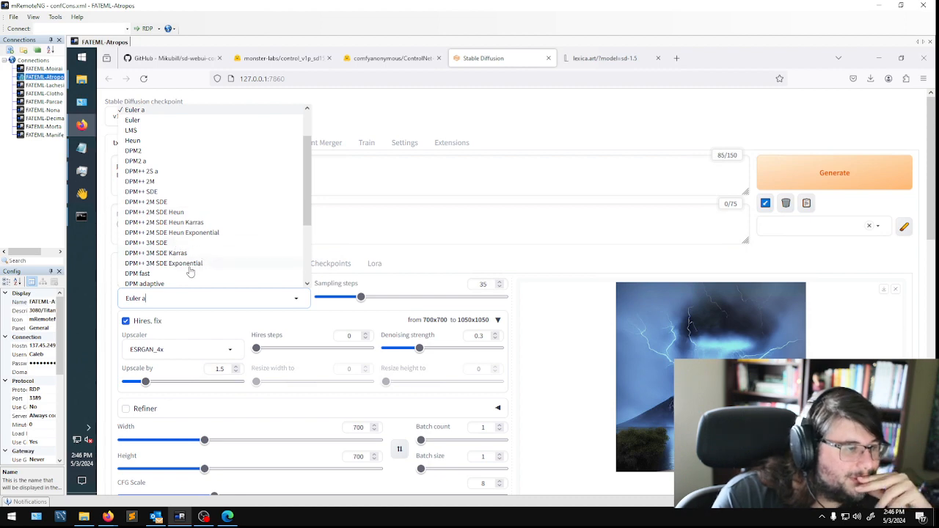
{"action": "left_click", "coordinate": [173, 284]}
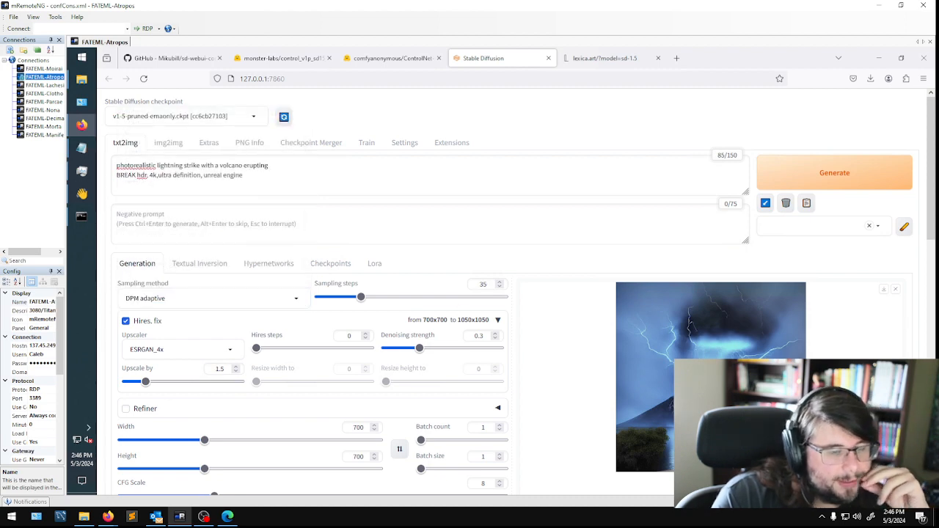
{"action": "left_click", "coordinate": [480, 335]}
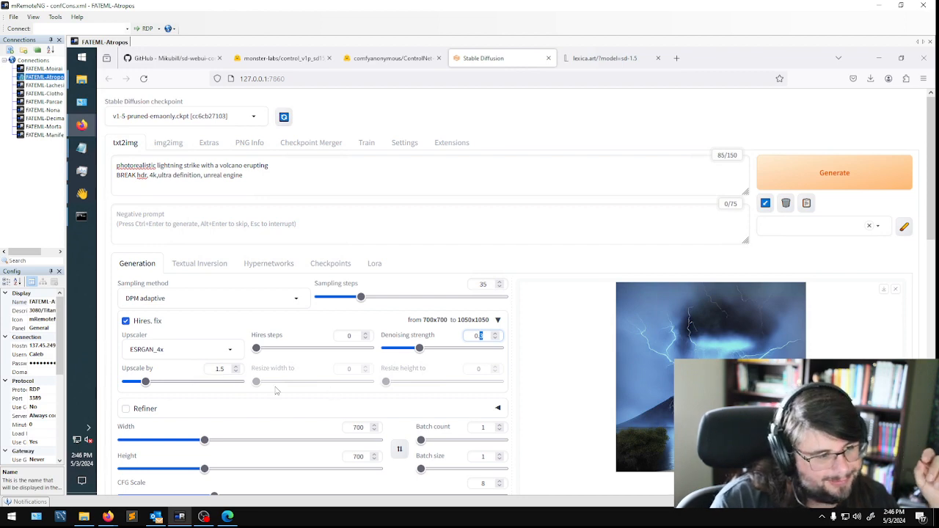
{"action": "left_click", "coordinate": [127, 322]}
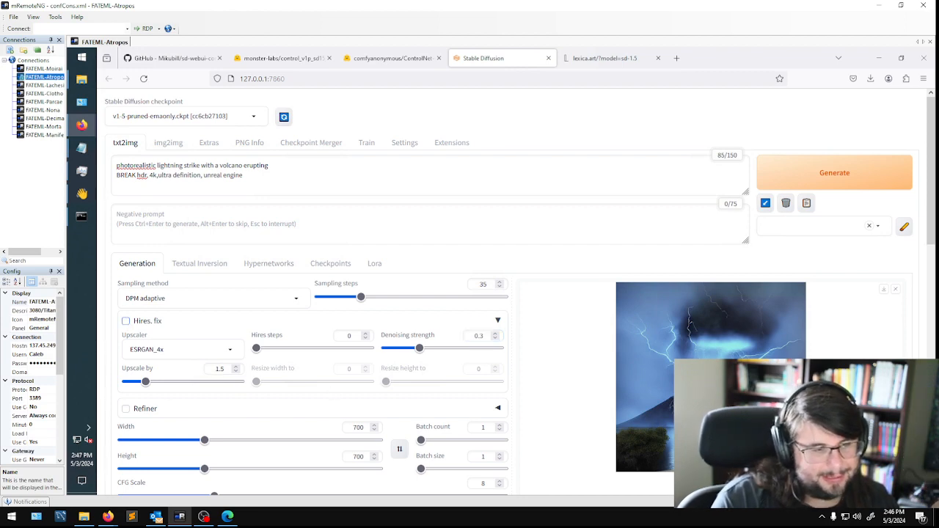
{"action": "left_click", "coordinate": [815, 174]}
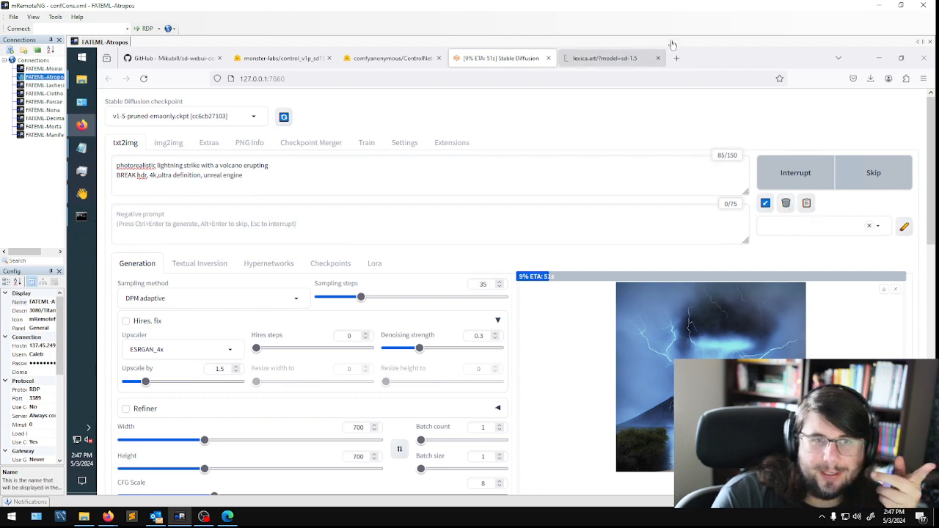
Tile the browser beside the console, and open the saved image 00010-798870399.png from the 2024-05-03 output folder for review.
{"action": "left_click_drag", "start_coordinate": [841, 61], "coordinate": [3, 133]}
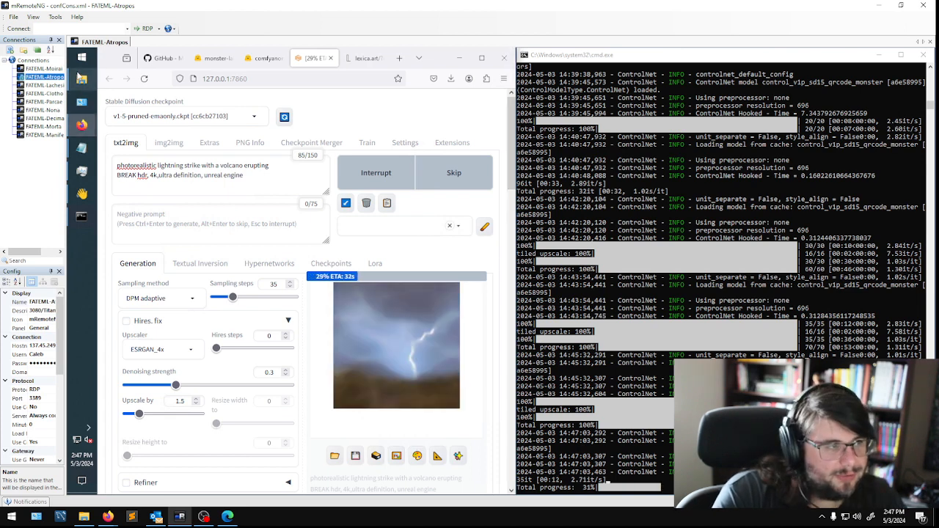
{"action": "mouse_move", "coordinate": [82, 78]}
{"action": "left_click", "coordinate": [153, 83]}
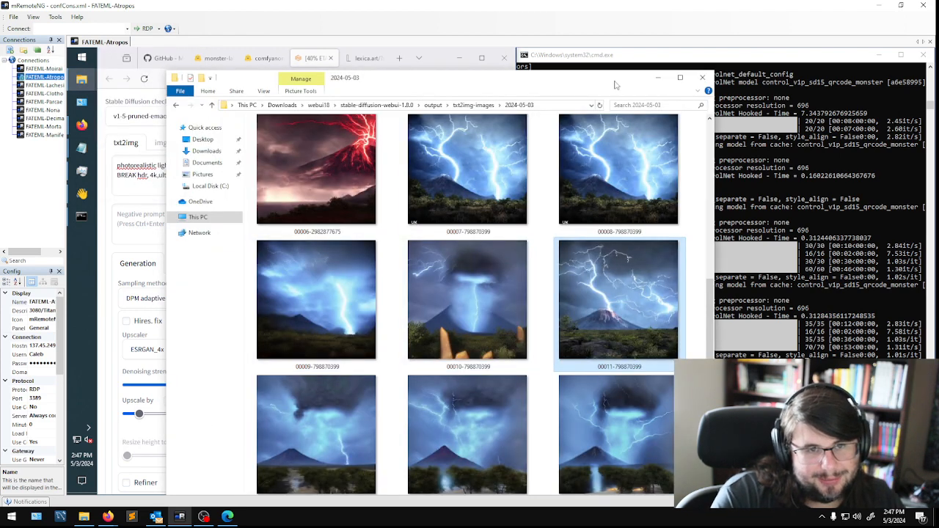
{"action": "left_click_drag", "start_coordinate": [615, 85], "coordinate": [582, 69]}
{"action": "scroll", "coordinate": [411, 220], "scroll_direction": "up", "scroll_amount": 3}
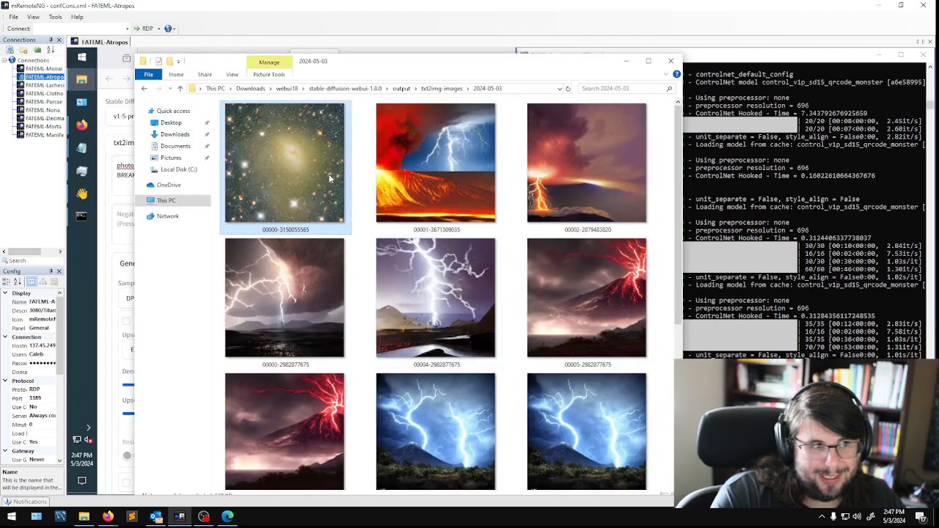
{"action": "scroll", "coordinate": [329, 174], "scroll_direction": "down", "scroll_amount": 3}
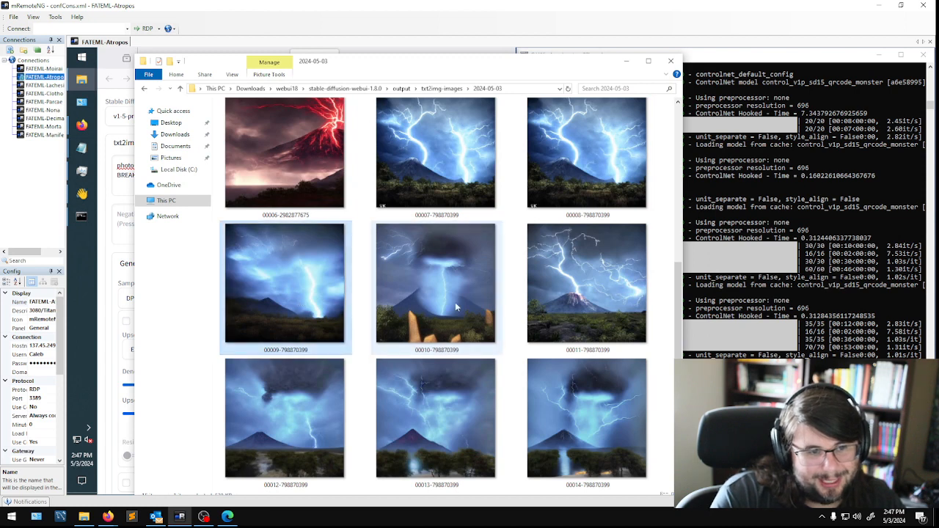
{"action": "double_click", "coordinate": [435, 272]}
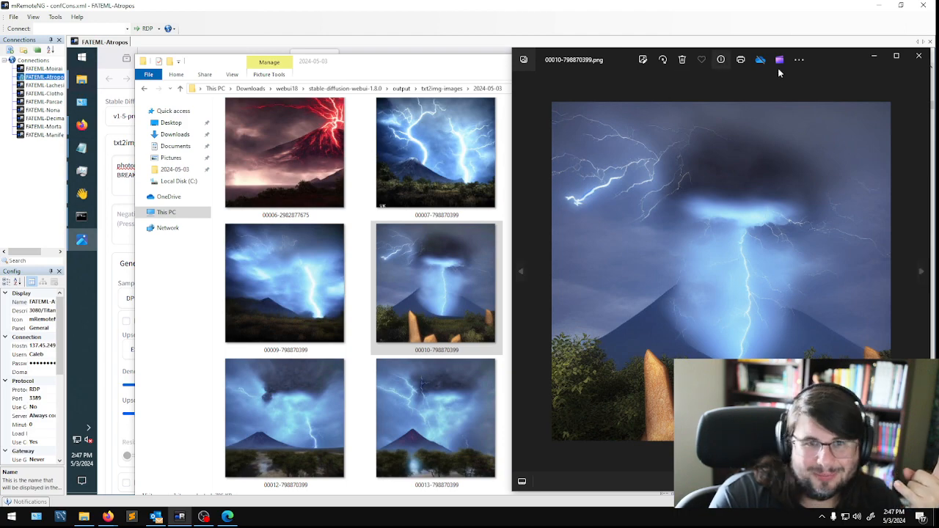
Move the image viewer clear of the console, inspect 00010-798870399.png, and close it.
{"action": "left_click_drag", "start_coordinate": [777, 67], "coordinate": [441, 53]}
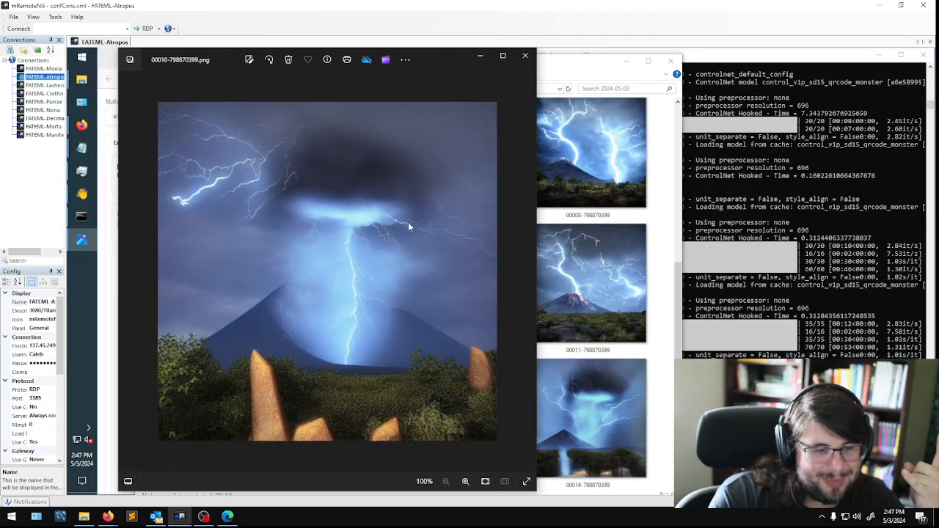
{"action": "scroll", "coordinate": [330, 181], "scroll_direction": "up", "scroll_amount": 2}
{"action": "scroll", "coordinate": [287, 340], "scroll_direction": "down", "scroll_amount": 2}
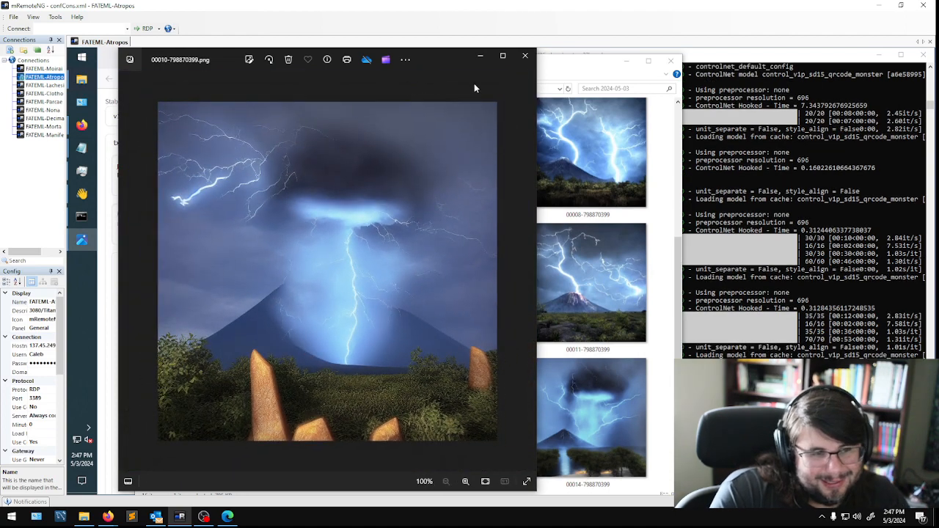
{"action": "left_click", "coordinate": [524, 56]}
View the newest output image, 00015-798870399.png, and close it together with the 2024-05-03 folder.
{"action": "scroll", "coordinate": [568, 366], "scroll_direction": "down", "scroll_amount": 2}
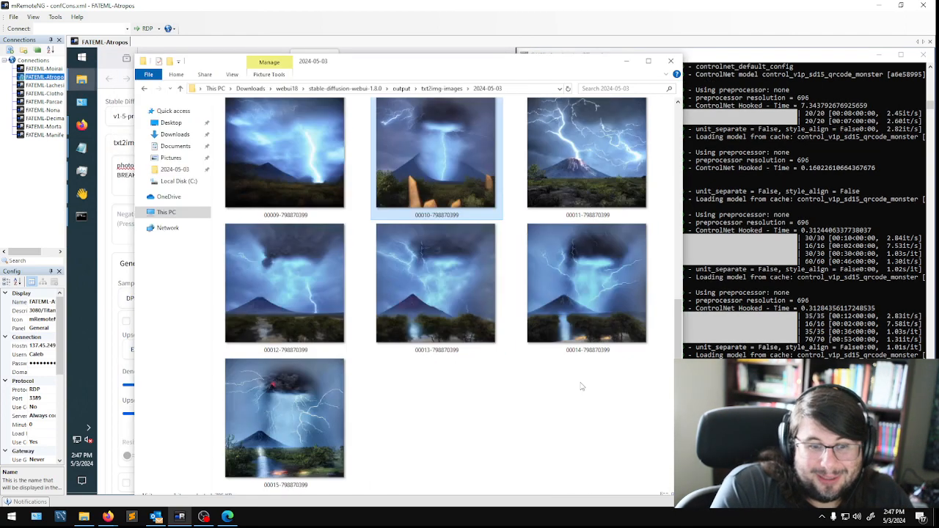
{"action": "double_click", "coordinate": [306, 441]}
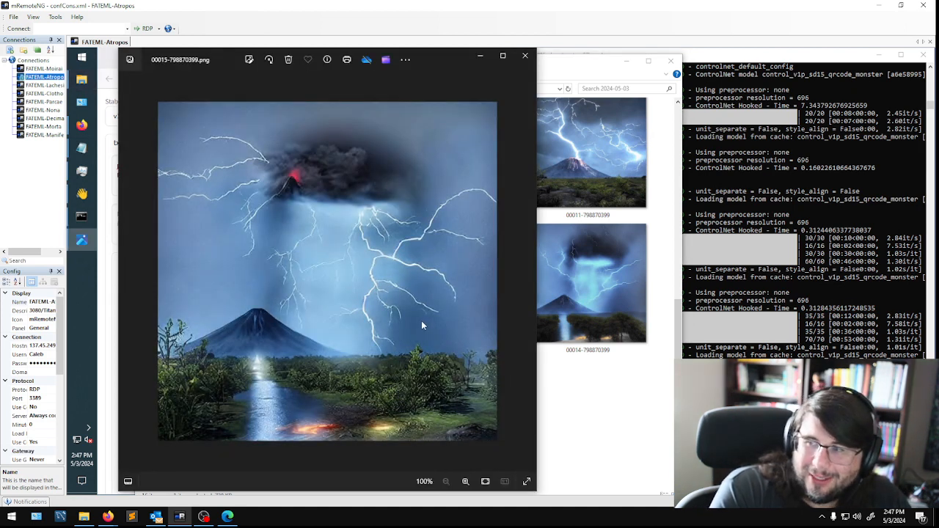
{"action": "left_click", "coordinate": [525, 56]}
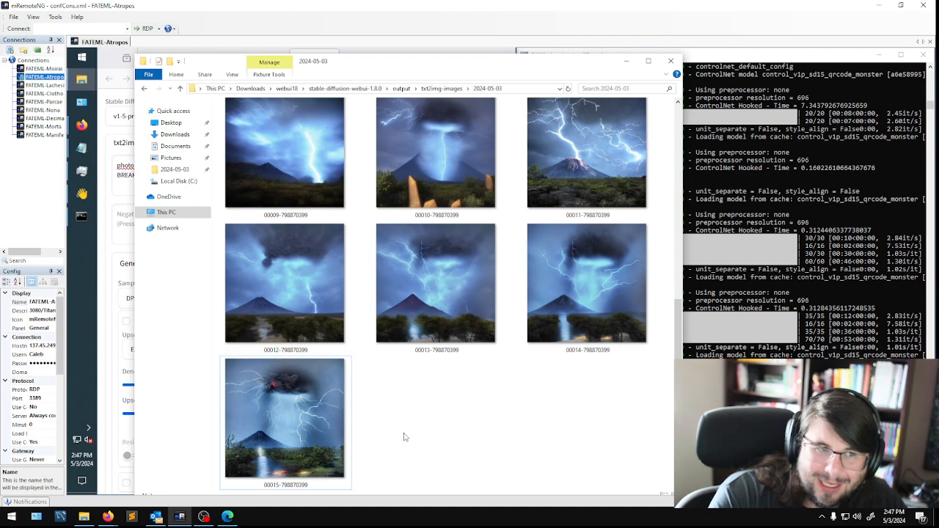
{"action": "left_click", "coordinate": [670, 61]}
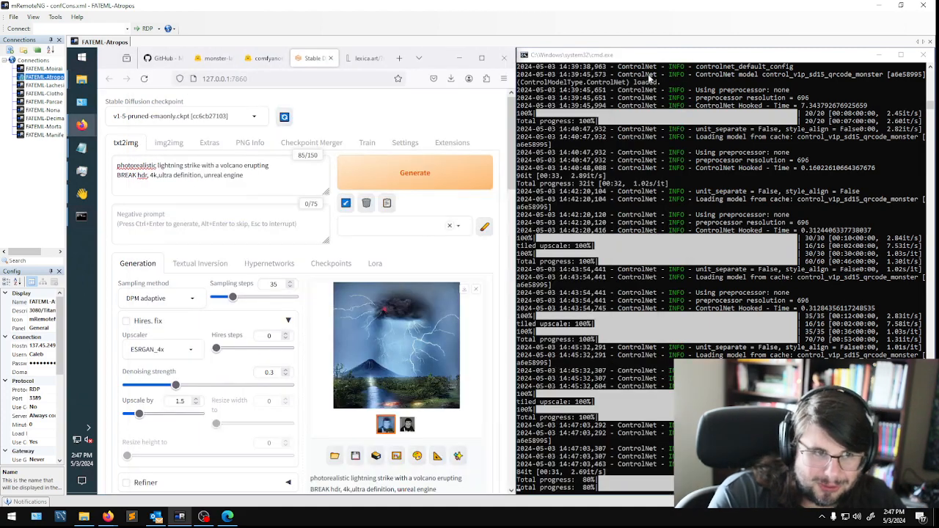
Maximize the browser and minimize it to reach the desktop, then view the source portrait 2.jpg and the nebula illusion image and close both.
{"action": "left_click", "coordinate": [481, 58]}
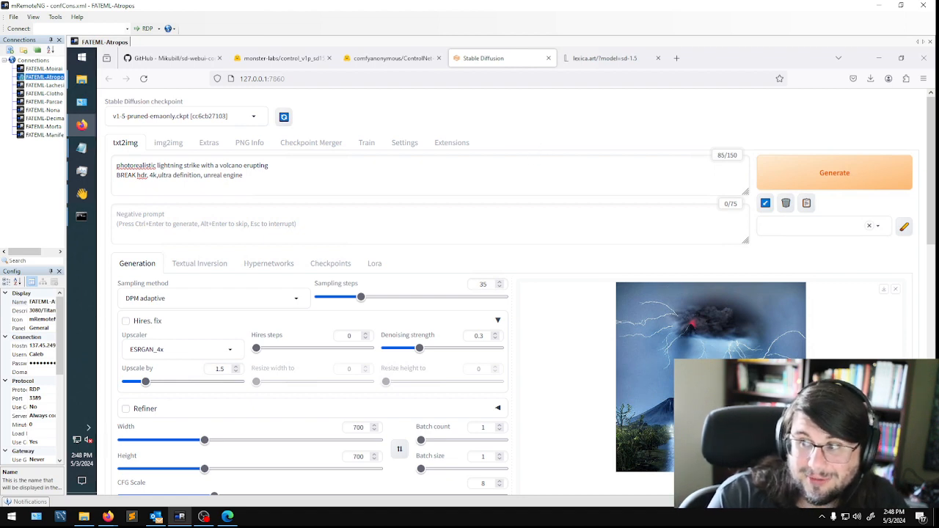
{"action": "left_click", "coordinate": [245, 175]}
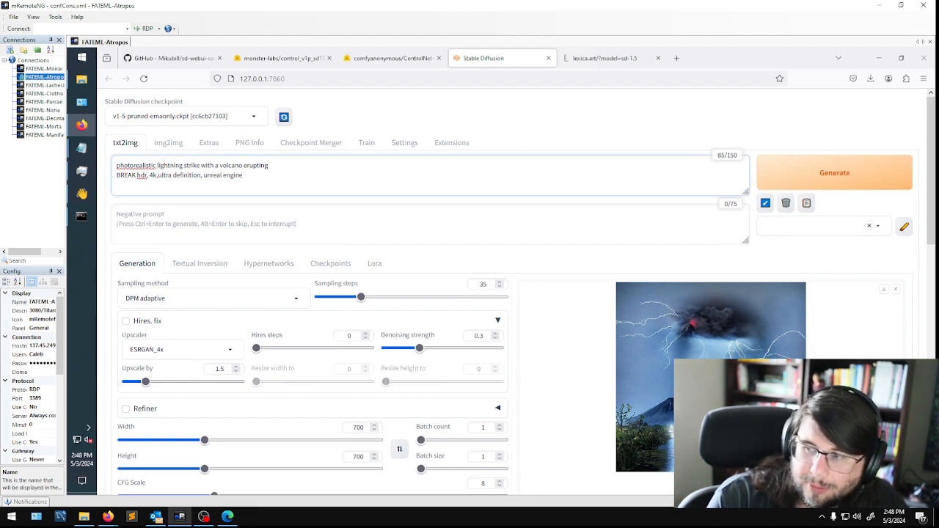
{"action": "left_click", "coordinate": [878, 57]}
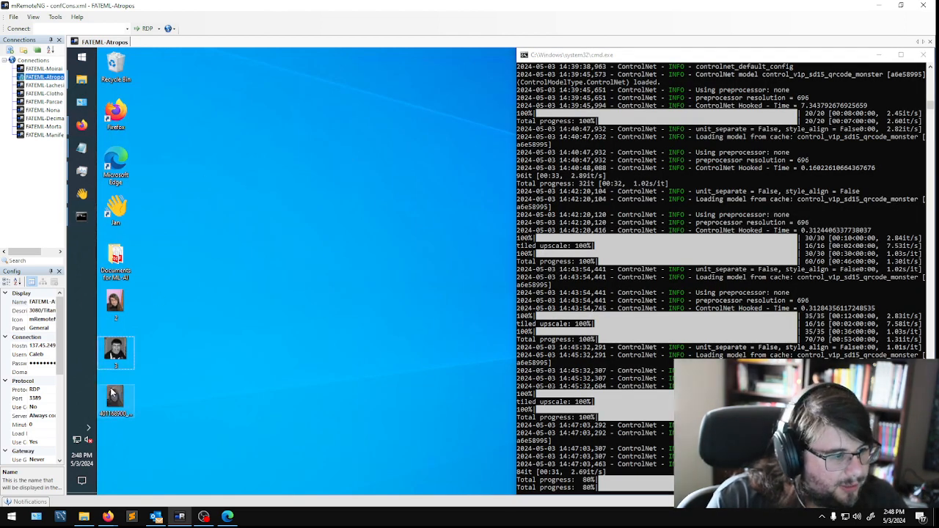
{"action": "left_click", "coordinate": [115, 302]}
{"action": "double_click", "coordinate": [115, 302]}
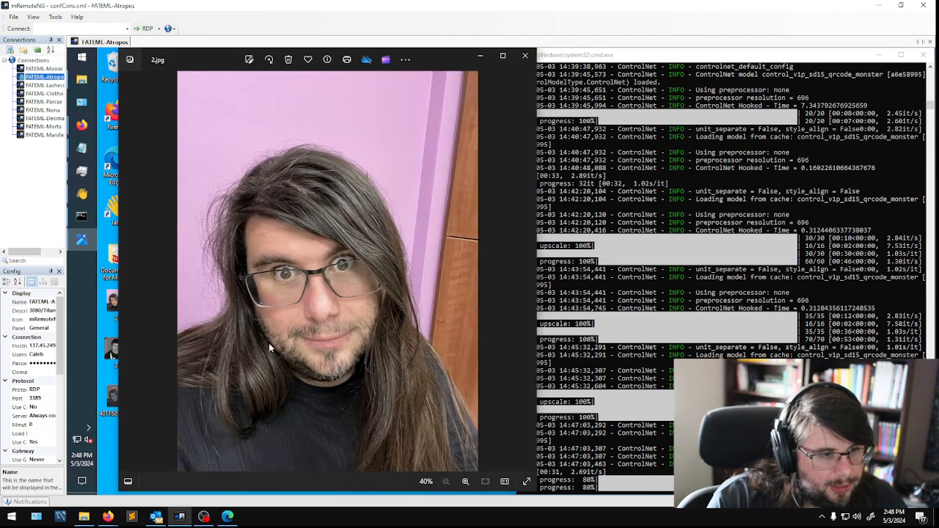
{"action": "double_click", "coordinate": [115, 409]}
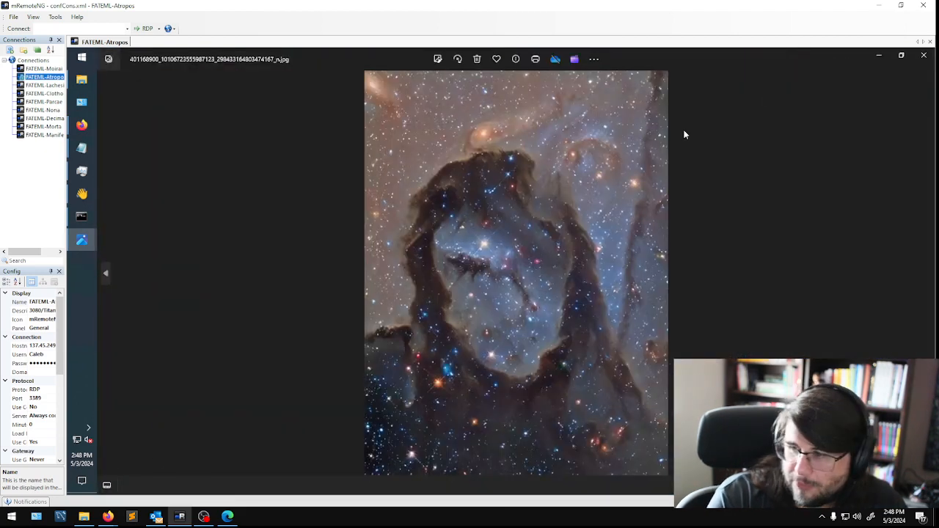
{"action": "left_click", "coordinate": [923, 55]}
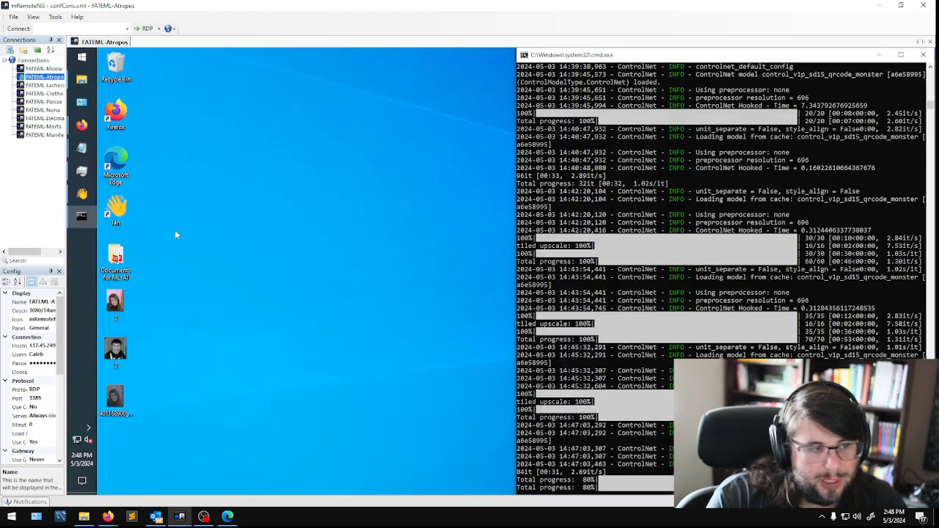
{"action": "left_click", "coordinate": [524, 55]}
Open the source portrait 3.jpg and place 00012-798870399.png from the 2024-05-03 output folder beside it for comparison.
{"action": "double_click", "coordinate": [115, 351]}
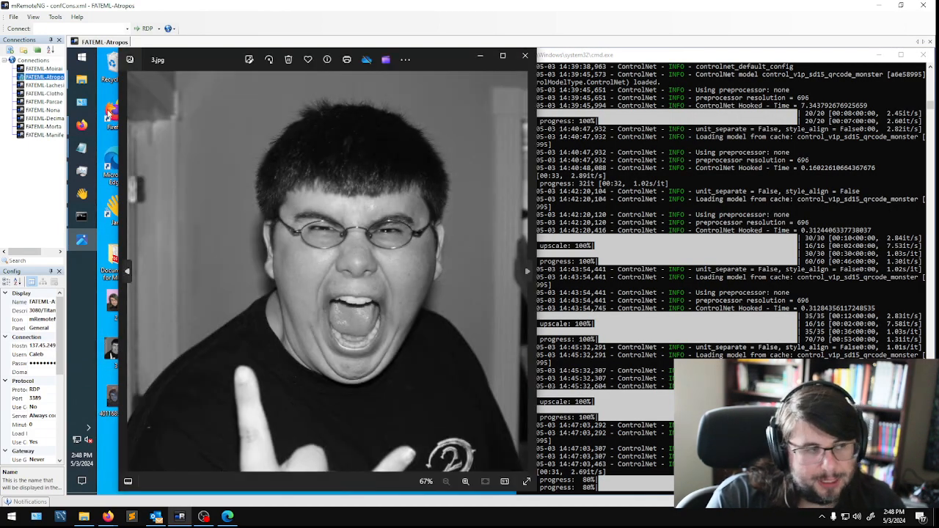
{"action": "left_click", "coordinate": [82, 79]}
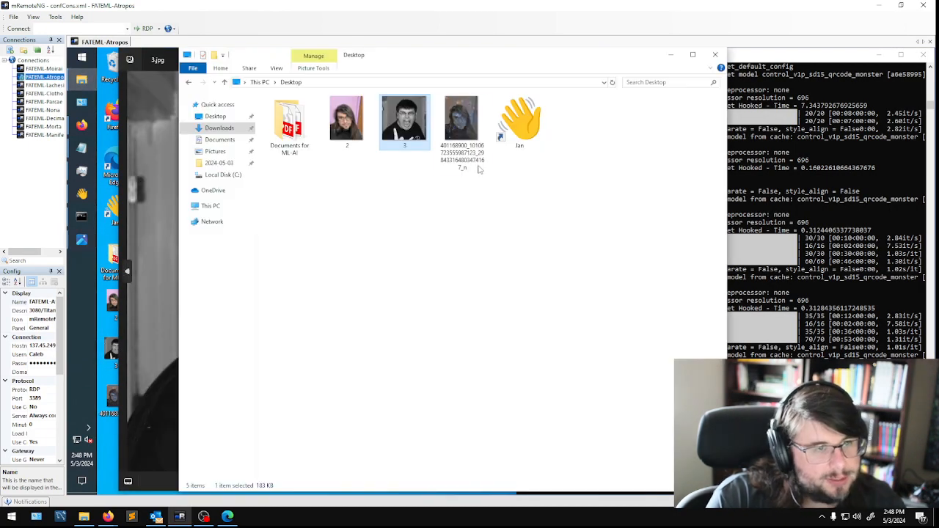
{"action": "left_click", "coordinate": [219, 163]}
{"action": "scroll", "coordinate": [628, 330], "scroll_direction": "down", "scroll_amount": 5}
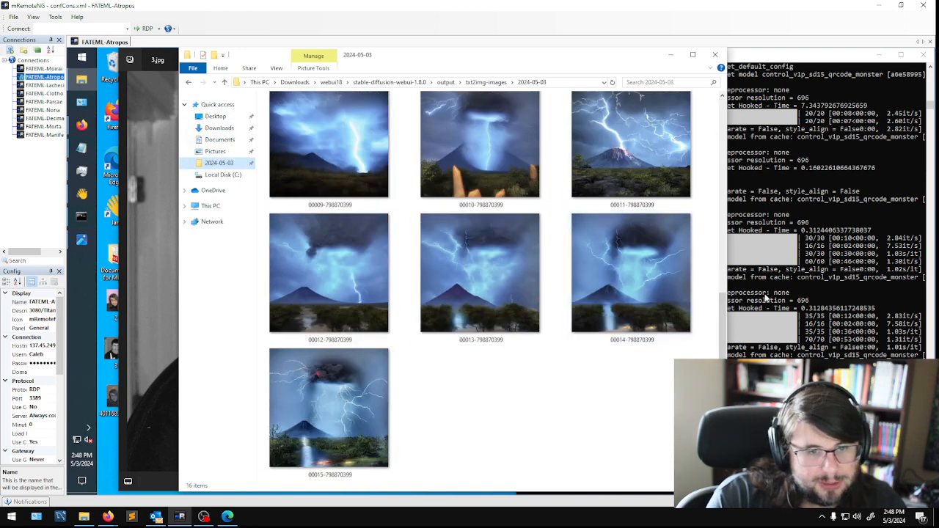
{"action": "double_click", "coordinate": [330, 275]}
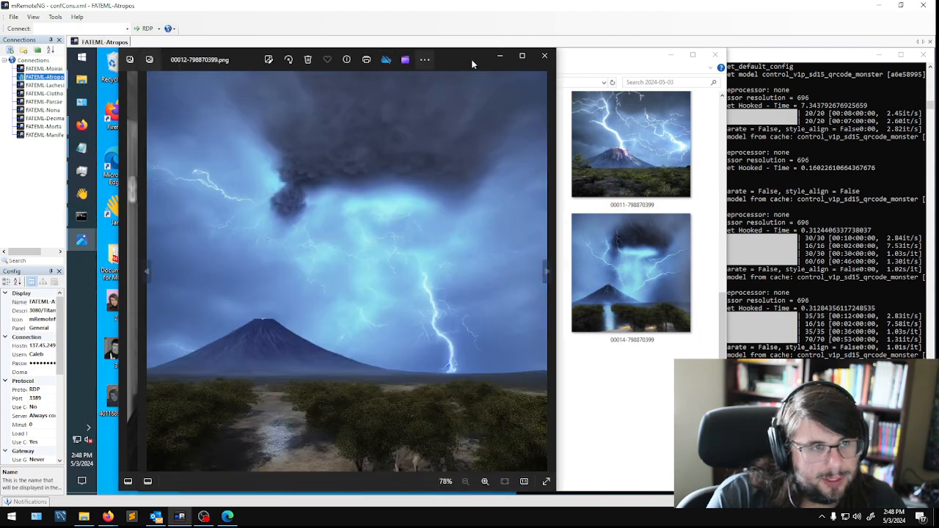
{"action": "left_click_drag", "start_coordinate": [470, 61], "coordinate": [785, 64]}
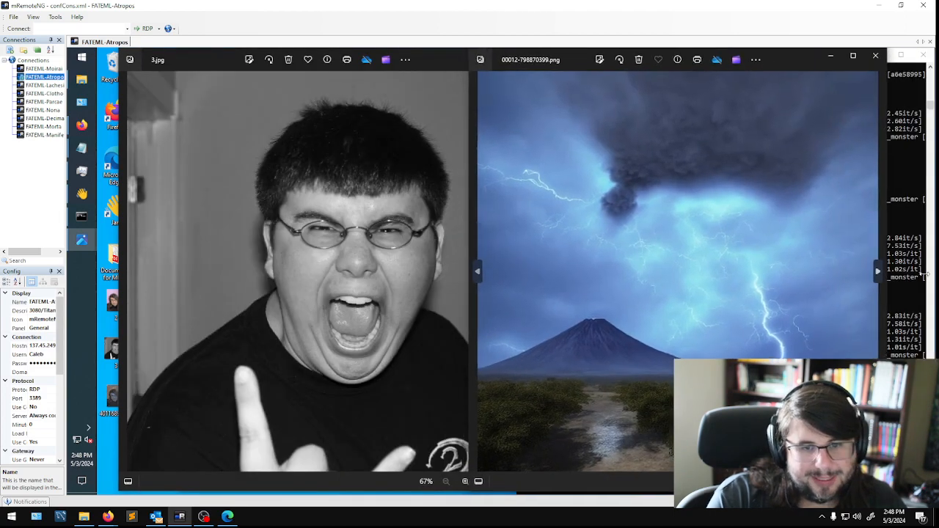
Compare the portrait with the outputs up to 00015-798870399.png, and close both image viewers and the output folder.
{"action": "left_click", "coordinate": [877, 273]}
{"action": "left_click", "coordinate": [877, 272]}
{"action": "left_click", "coordinate": [877, 273]}
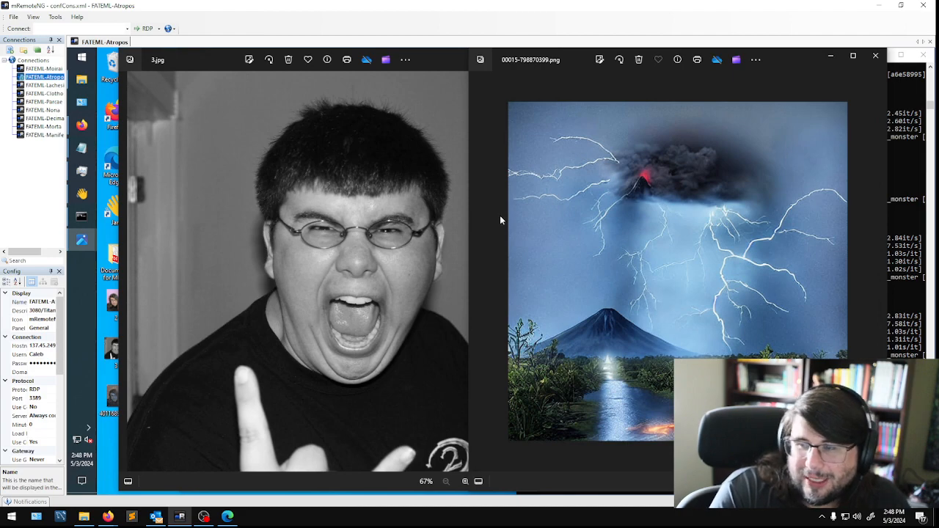
{"action": "left_click", "coordinate": [875, 55]}
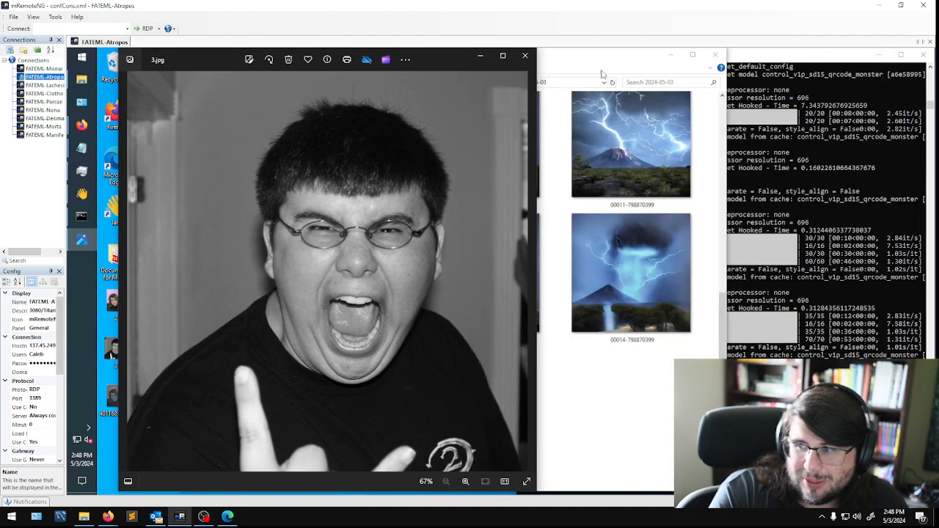
{"action": "left_click", "coordinate": [528, 55]}
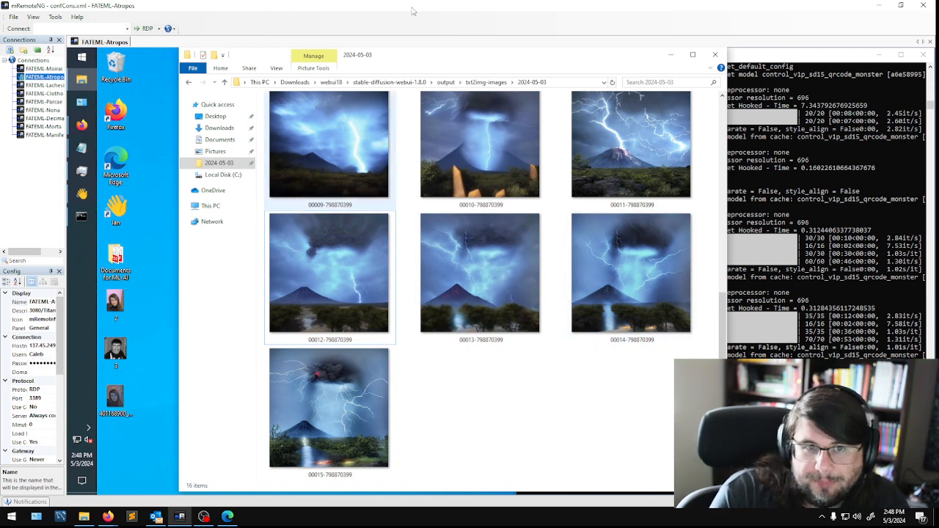
{"action": "left_click", "coordinate": [715, 54]}
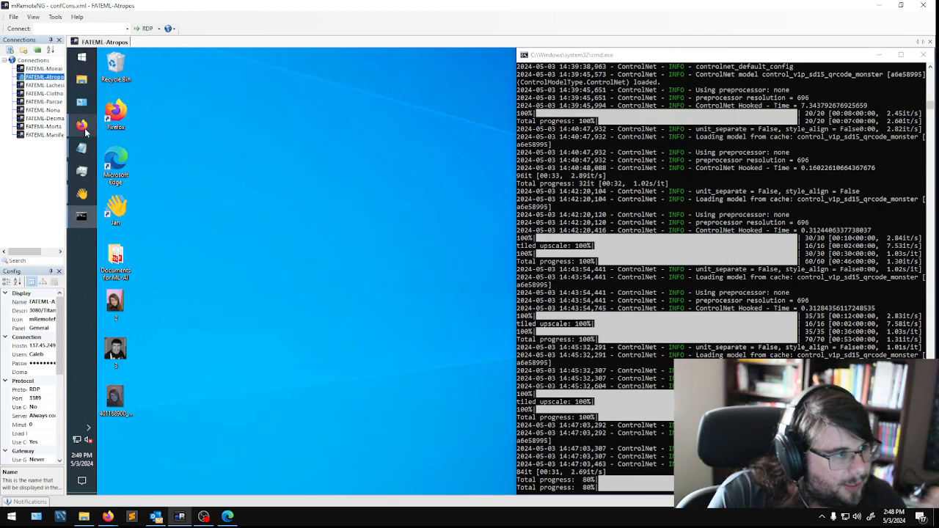
Restore the browser, check the monster-labs and comfyanonymous ControlNet model pages, and return to the Stable Diffusion page.
{"action": "mouse_move", "coordinate": [81, 125]}
{"action": "left_click", "coordinate": [150, 162]}
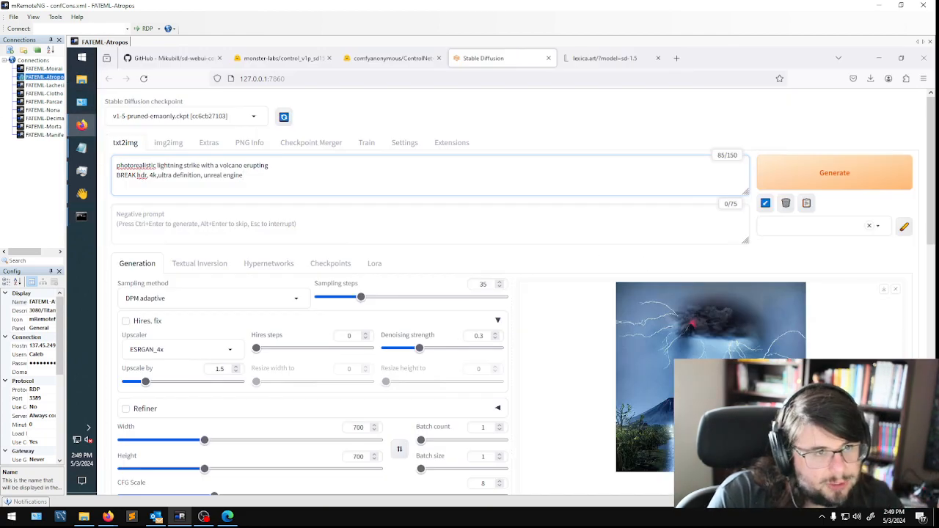
{"action": "left_click", "coordinate": [272, 58]}
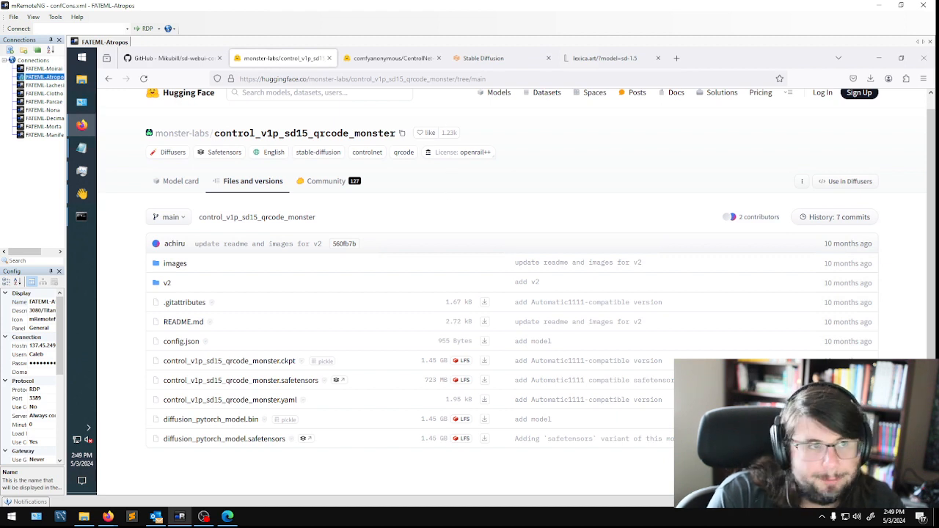
{"action": "left_click", "coordinate": [388, 58]}
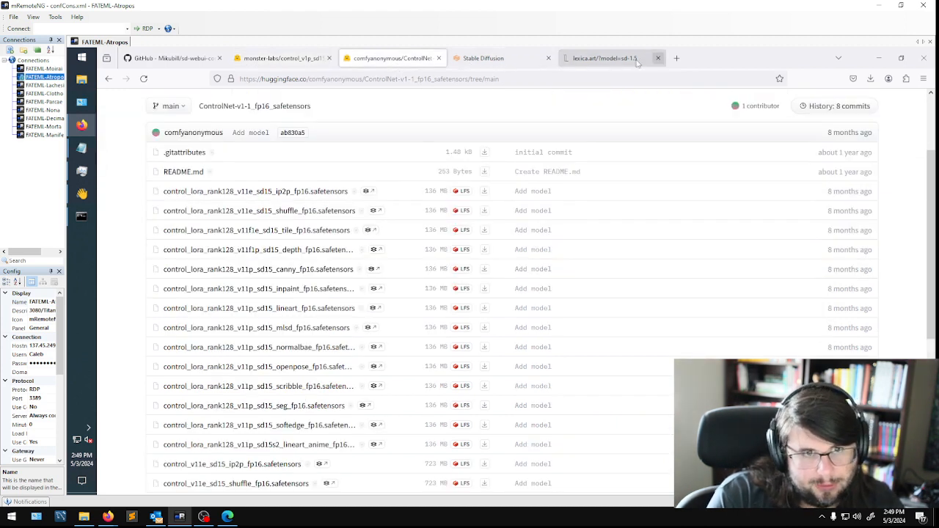
{"action": "left_click", "coordinate": [503, 59]}
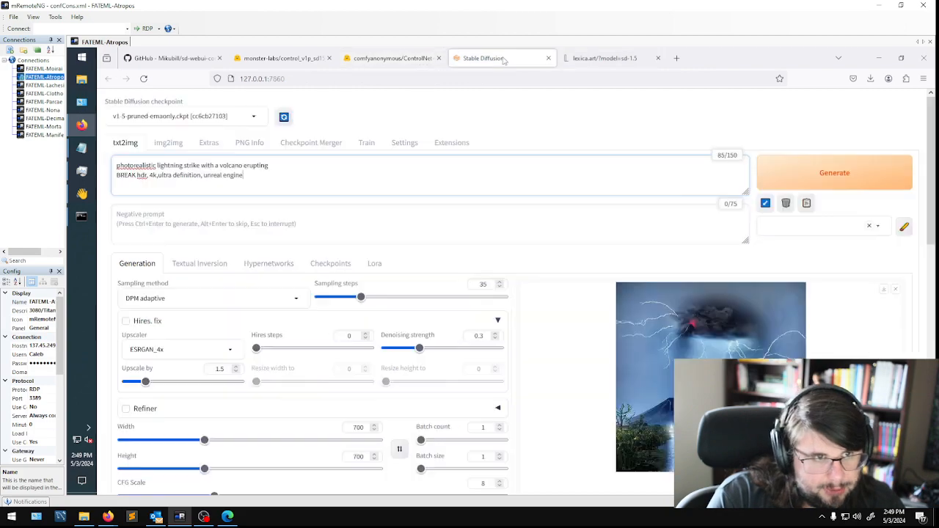
Review the sampling and Hires. fix settings, and the ControlNet unit's model, weight and control mode.
{"action": "scroll", "coordinate": [223, 345], "scroll_direction": "down", "scroll_amount": 5}
{"action": "scroll", "coordinate": [206, 167], "scroll_direction": "up", "scroll_amount": 3}
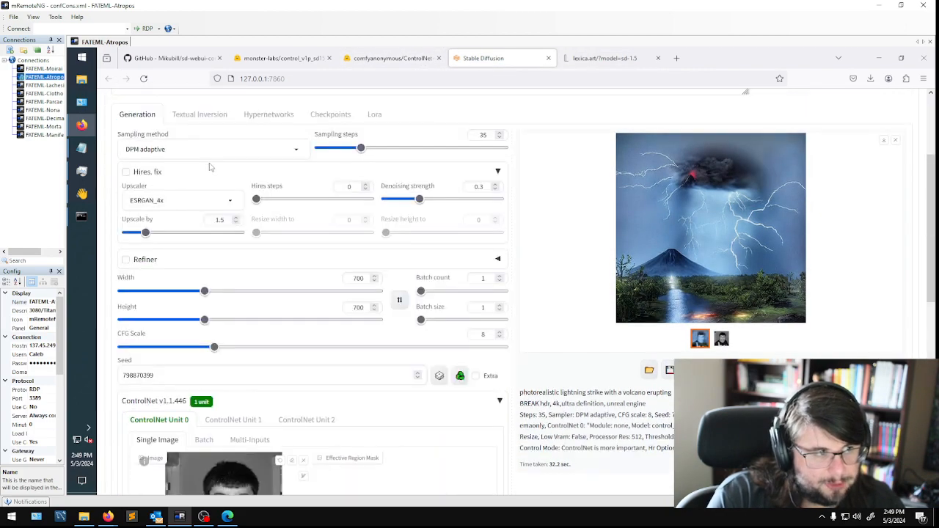
{"action": "scroll", "coordinate": [207, 169], "scroll_direction": "up", "scroll_amount": 3}
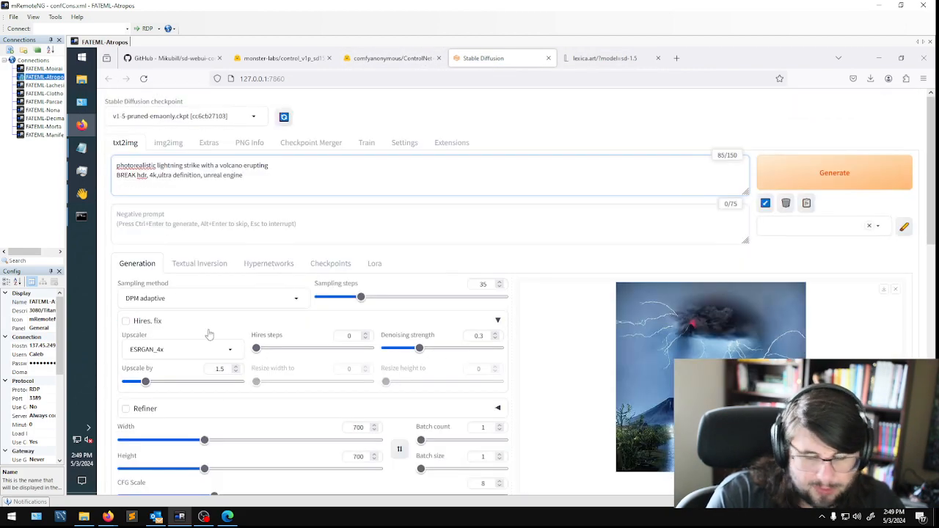
{"action": "scroll", "coordinate": [204, 338], "scroll_direction": "down", "scroll_amount": 7}
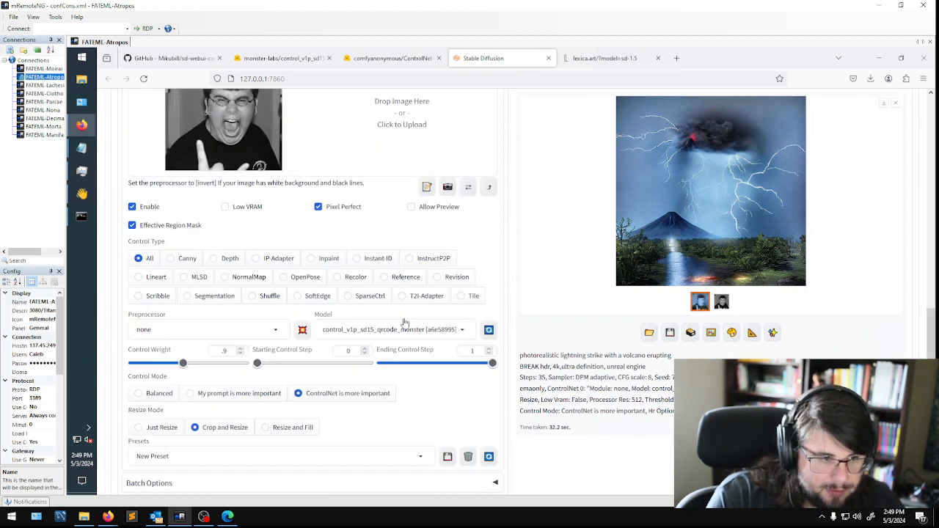